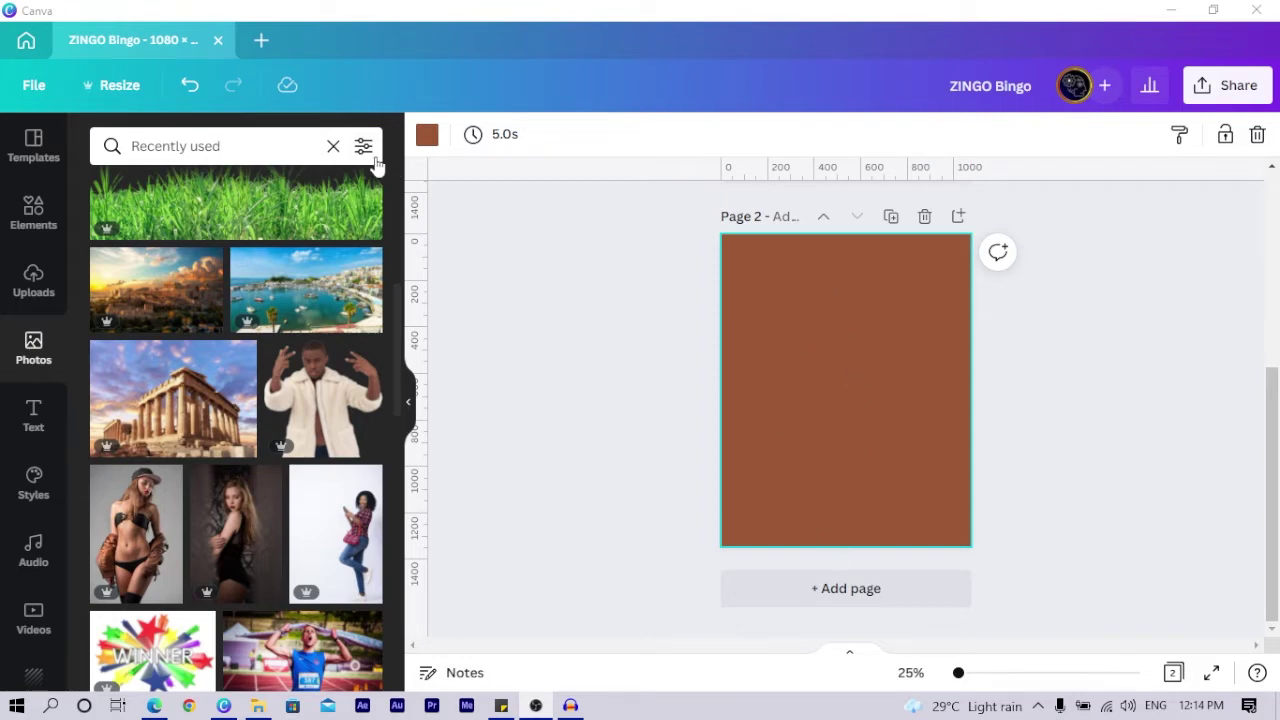
# Check the hex code of page 2's brown background colour in the custom colour picker.
pyautogui.click(427, 134)
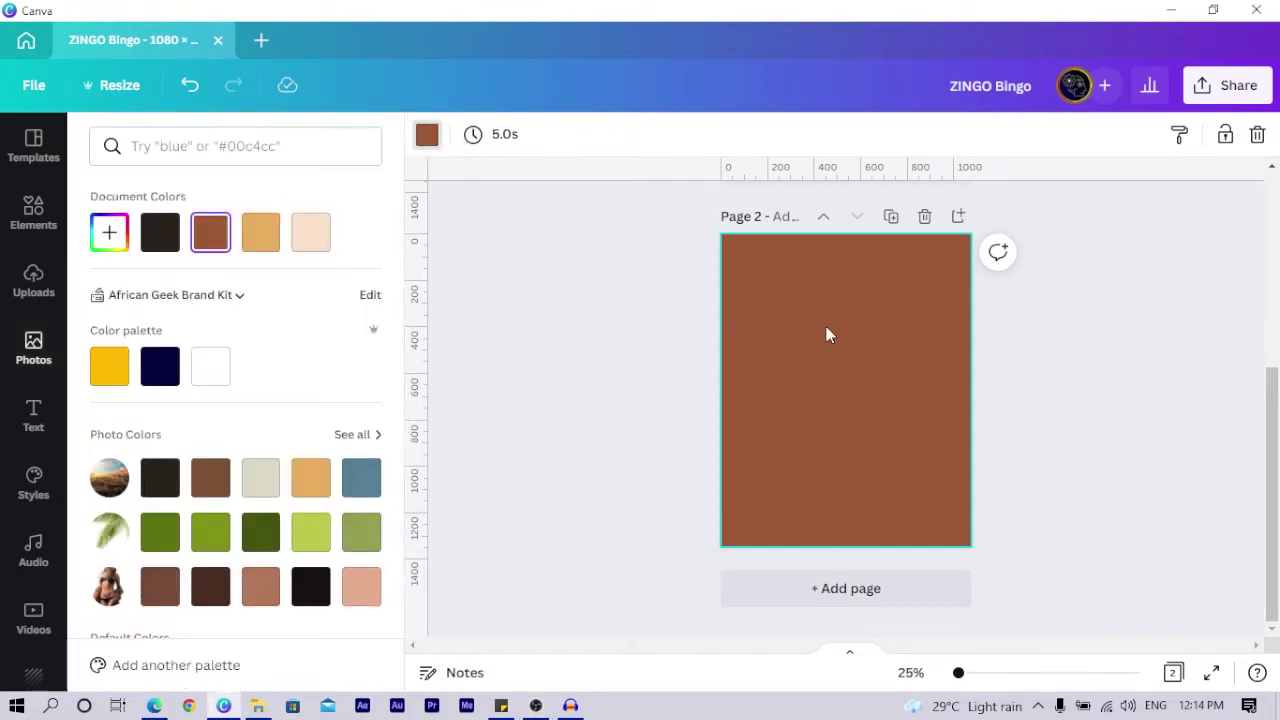
pyautogui.click(109, 234)
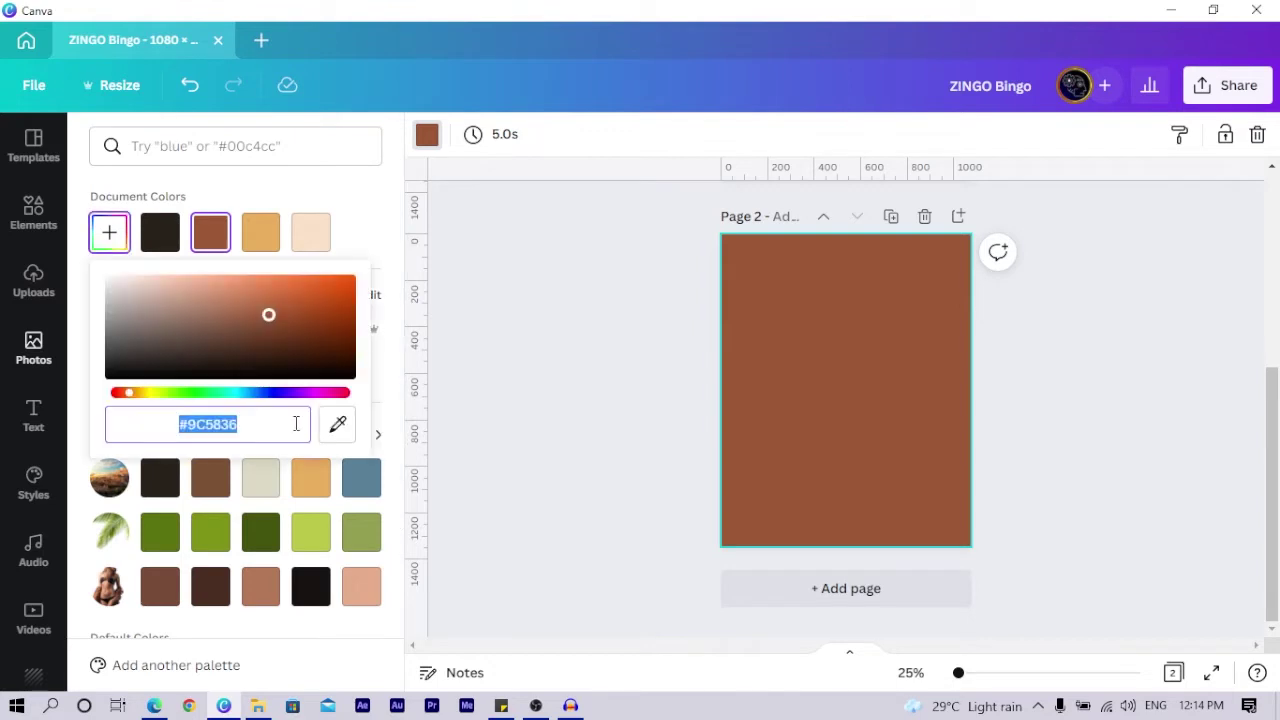
pyautogui.click(205, 425)
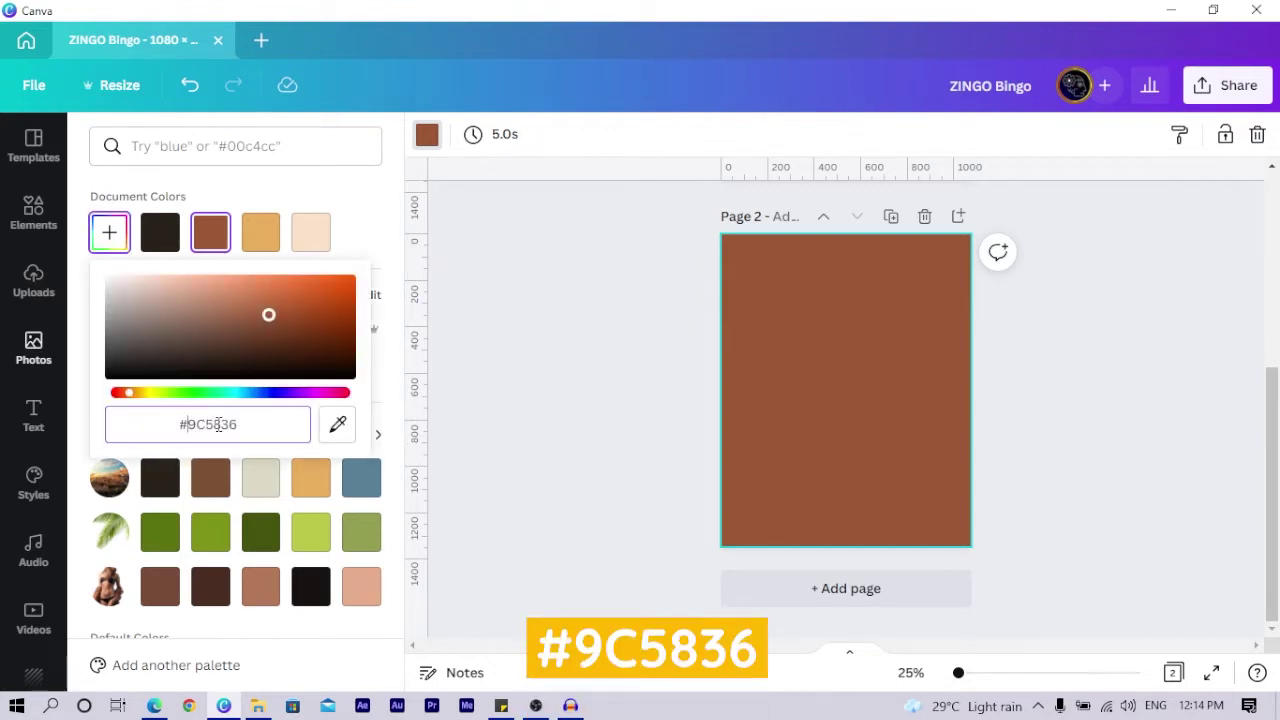
pyautogui.moveTo(238, 424); pyautogui.dragTo(176, 425)
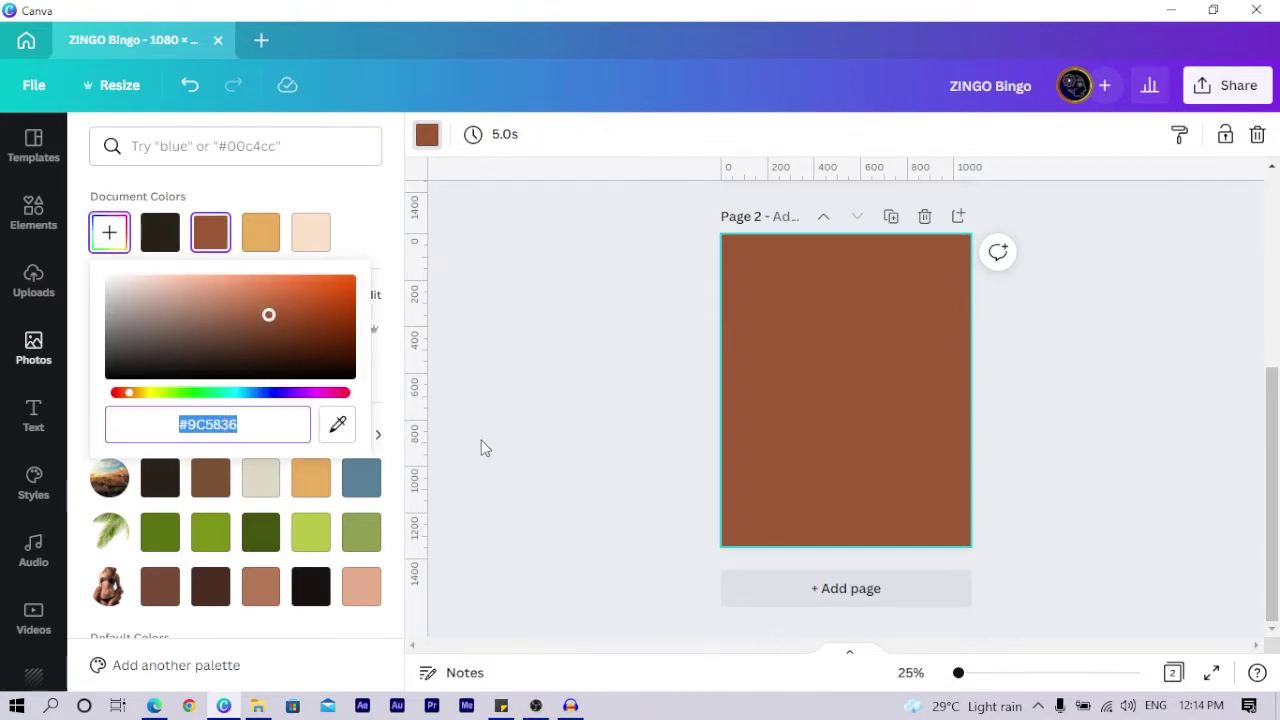
pyautogui.click(863, 373)
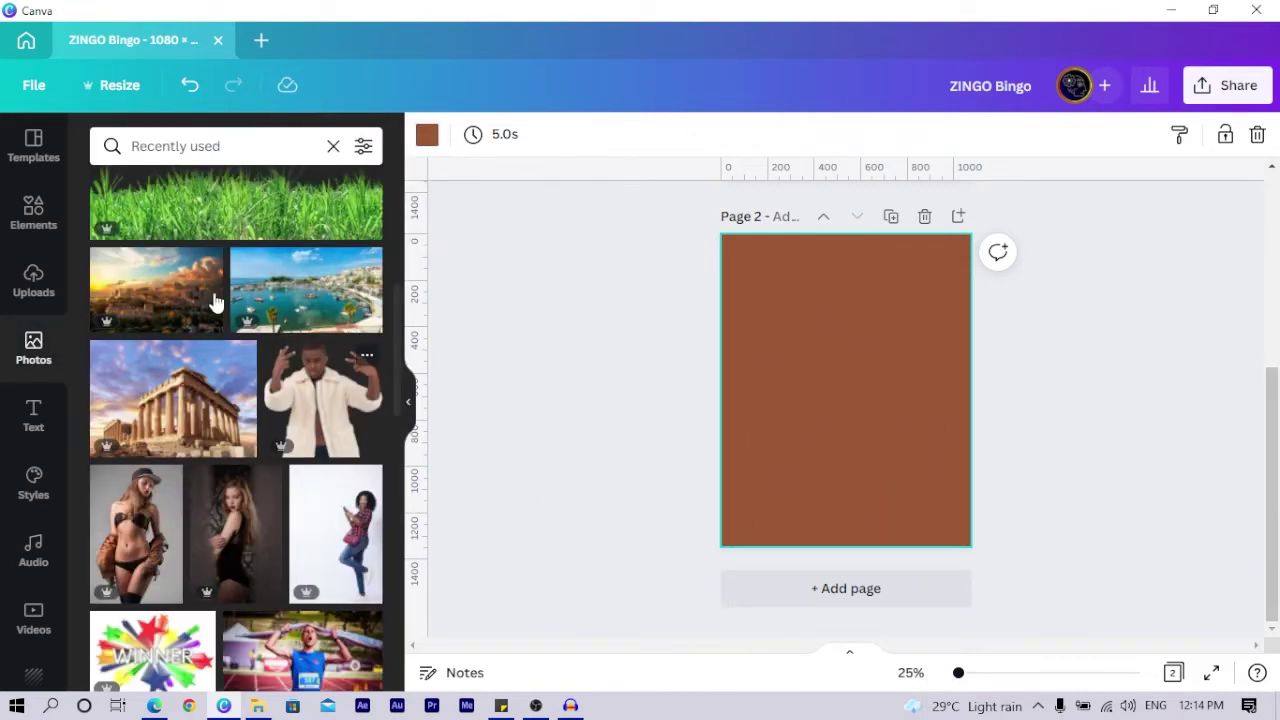
# Search the photos for "athens" and add the sunset Acropolis photo to page 2.
pyautogui.click(24, 352)
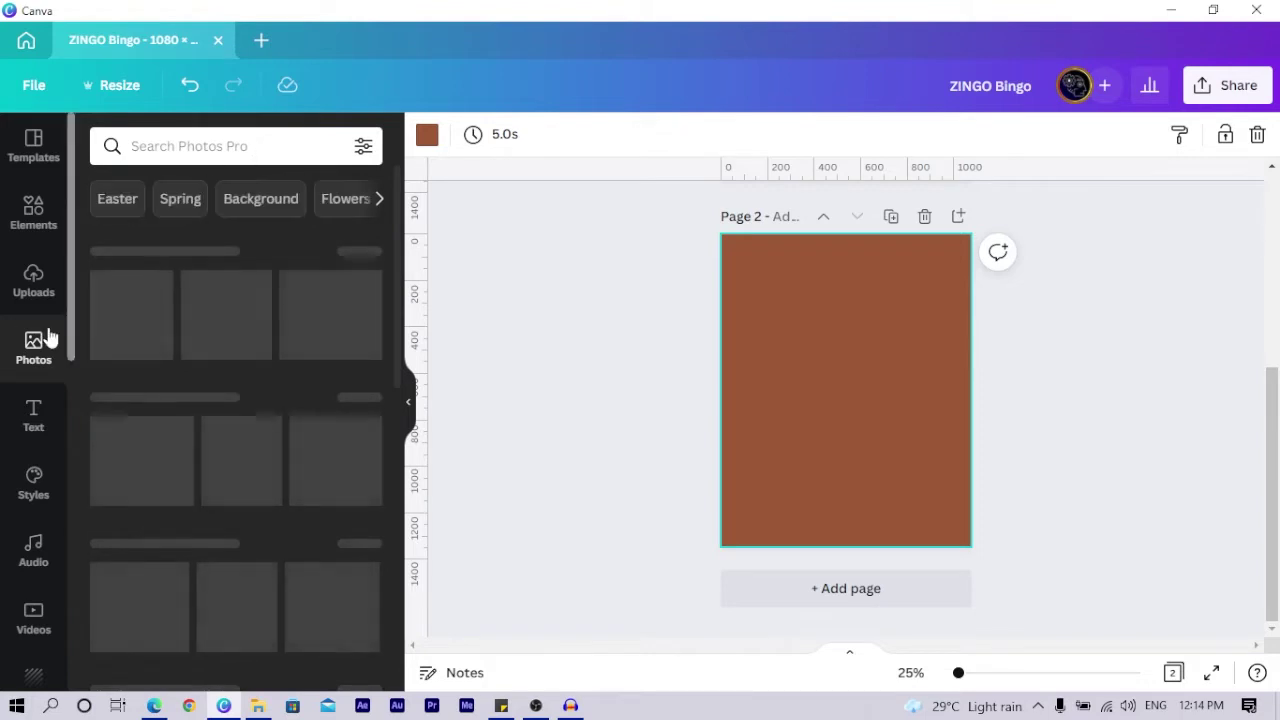
pyautogui.click(216, 145)
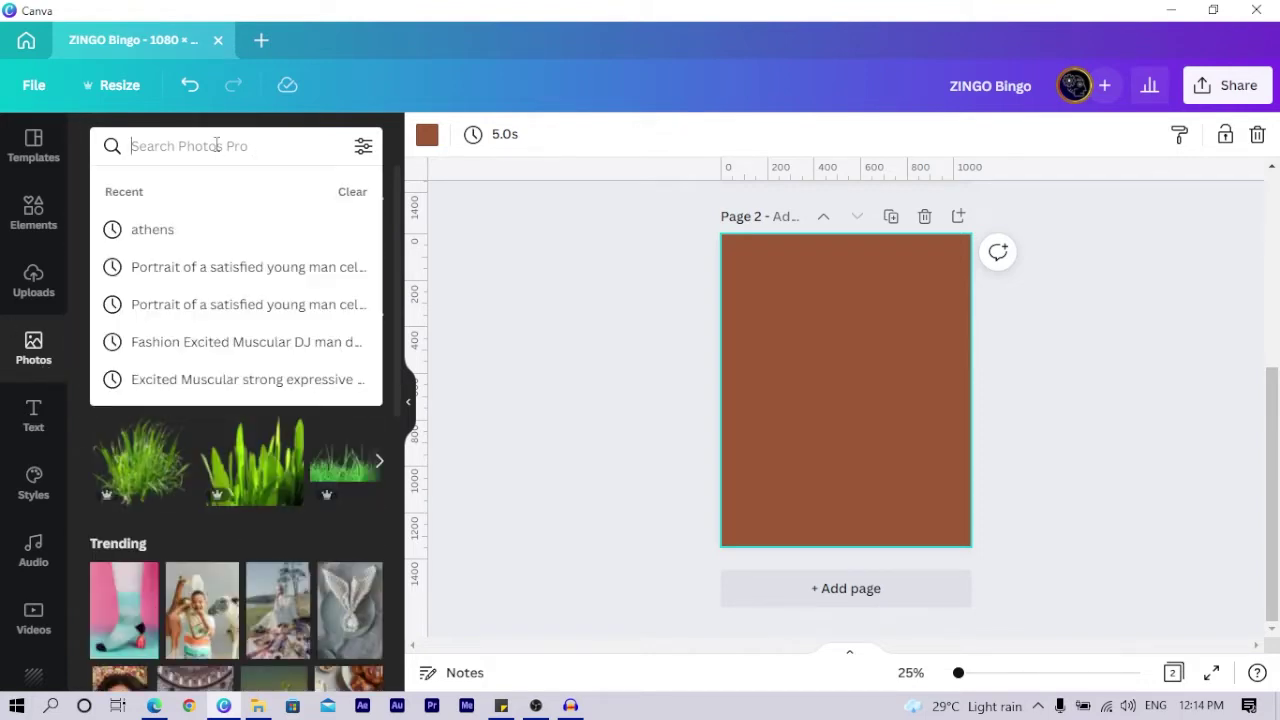
pyautogui.write('athens')
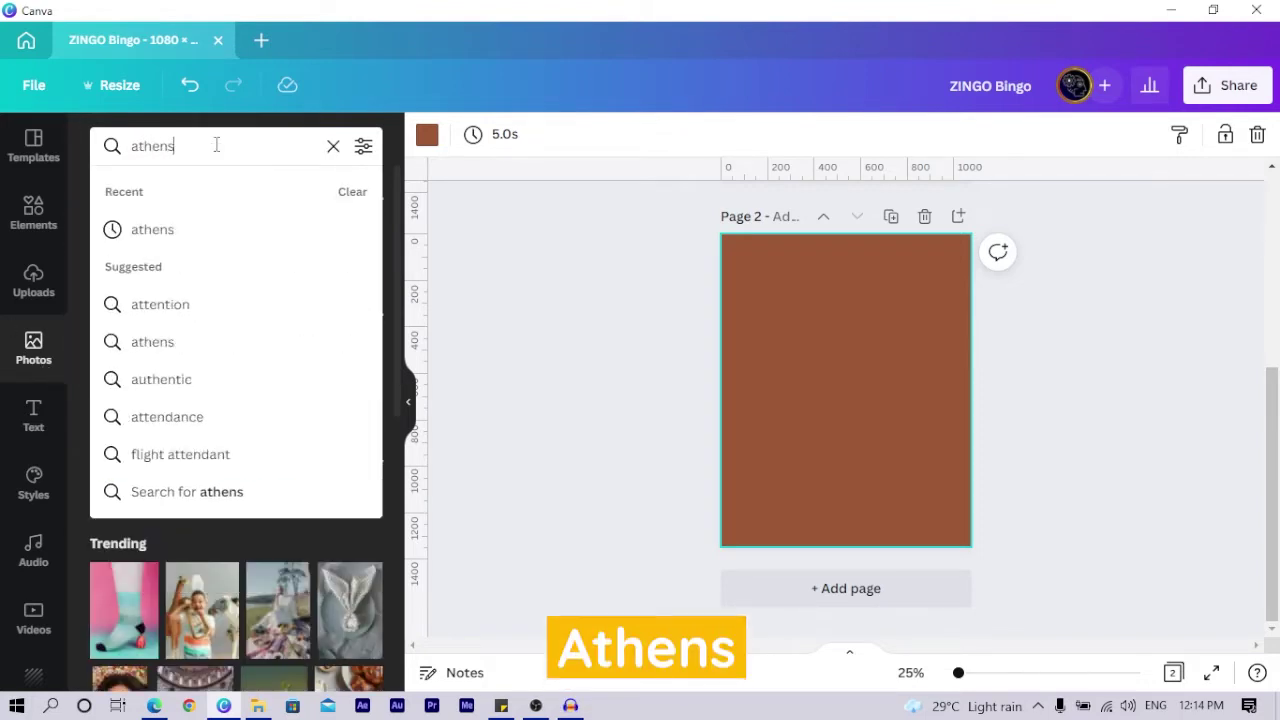
pyautogui.press('Return')
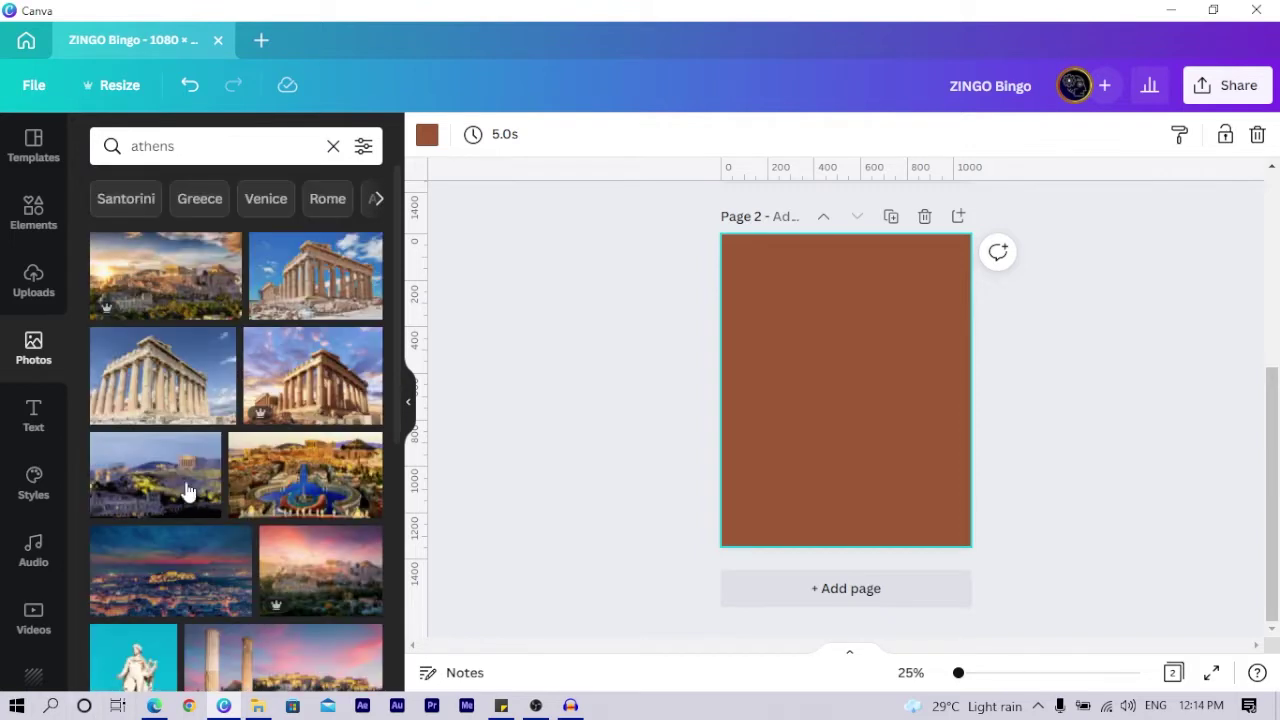
pyautogui.click(185, 271)
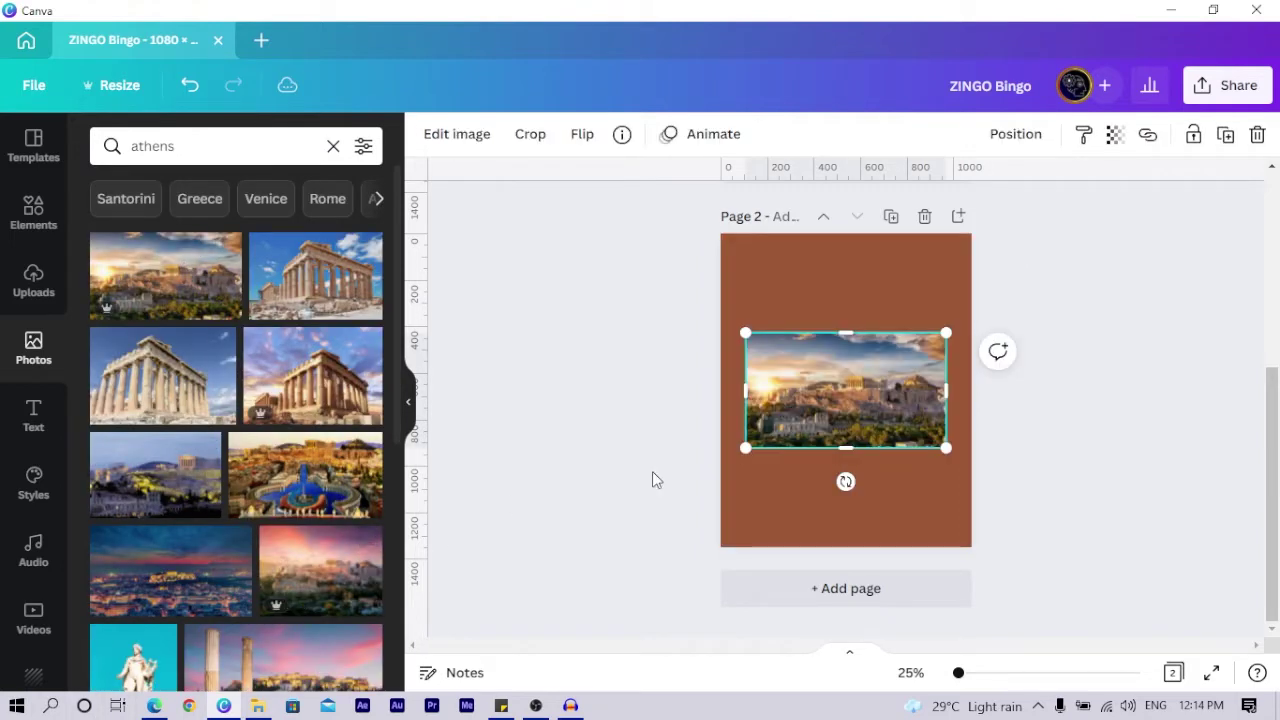
# Enlarge the Acropolis photo to span the page width from the upper edge, leaving a brown strip below, and trim its left side.
pyautogui.moveTo(865, 395); pyautogui.dragTo(840, 297)
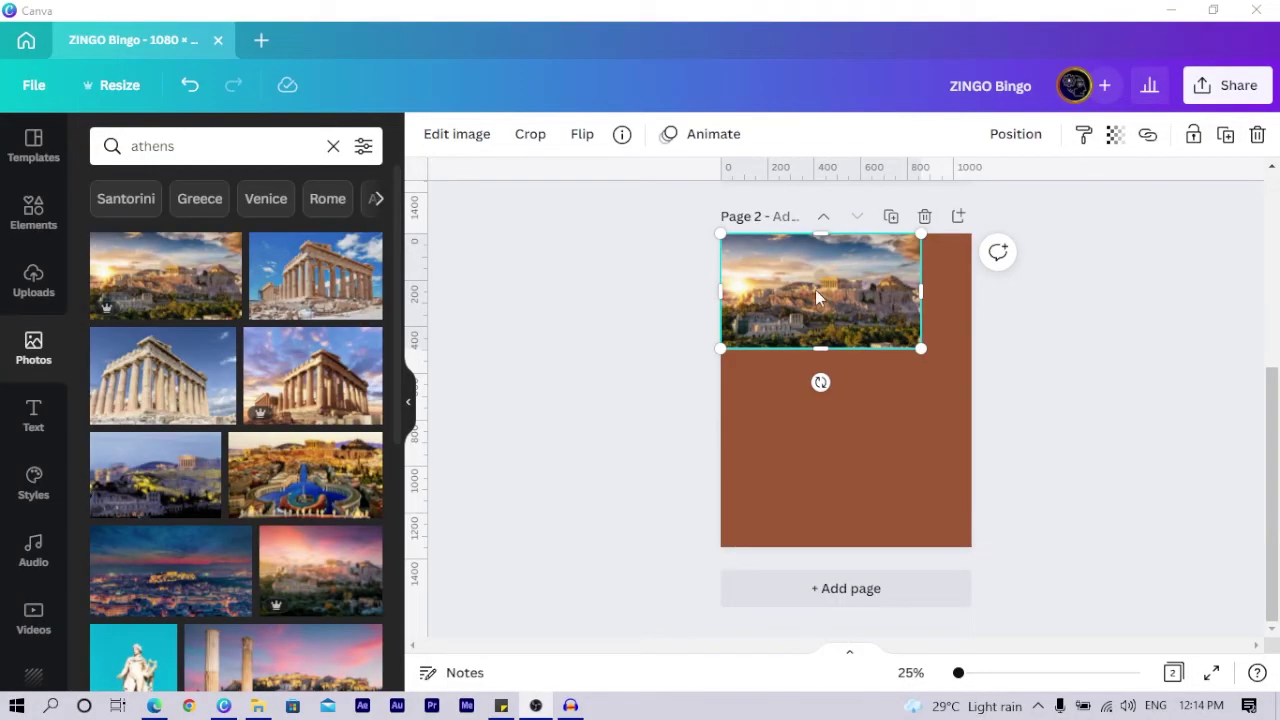
pyautogui.moveTo(932, 347); pyautogui.dragTo(995, 438)
pyautogui.moveTo(705, 429); pyautogui.dragTo(668, 452)
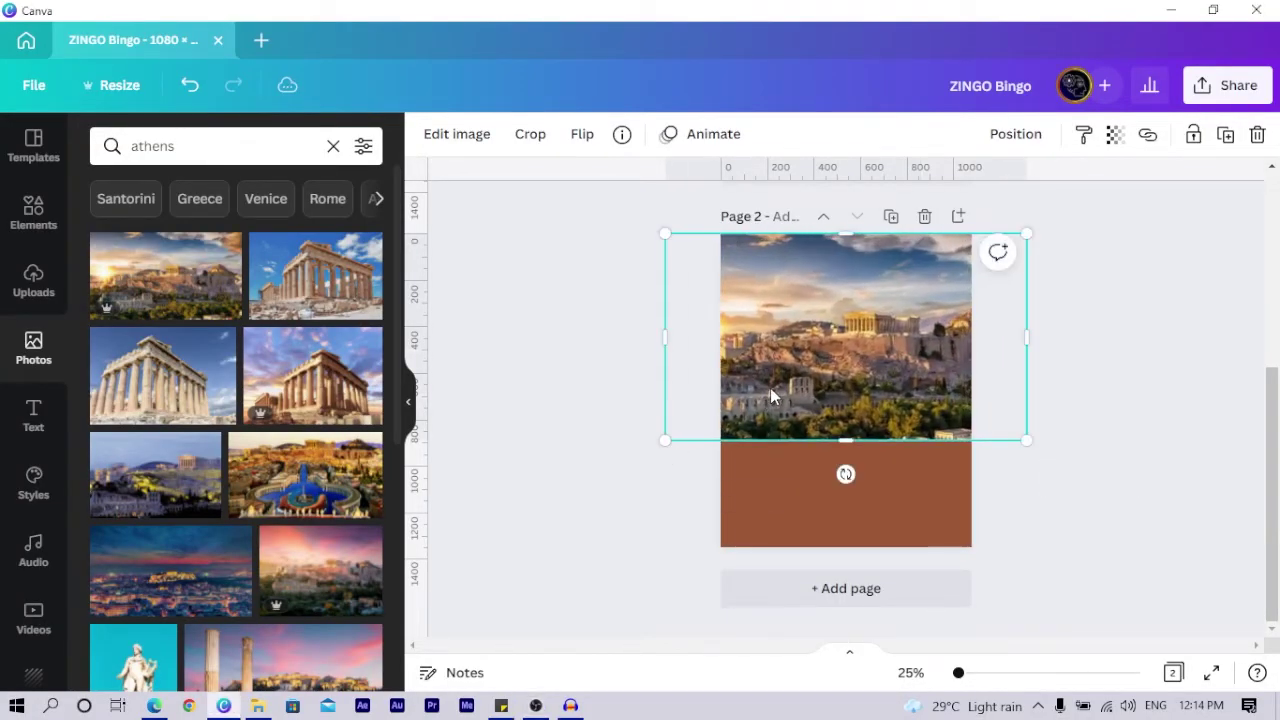
pyautogui.moveTo(772, 386); pyautogui.dragTo(771, 379)
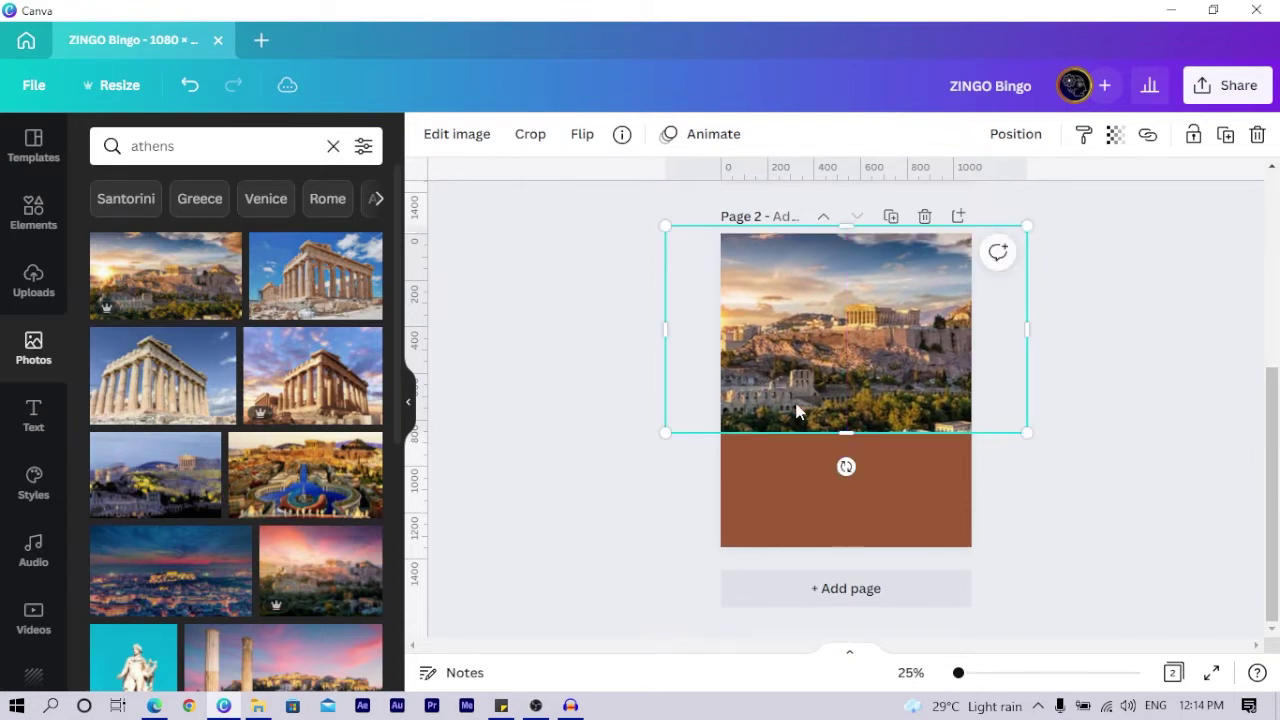
pyautogui.moveTo(842, 432); pyautogui.dragTo(846, 492)
pyautogui.moveTo(680, 355); pyautogui.dragTo(717, 355)
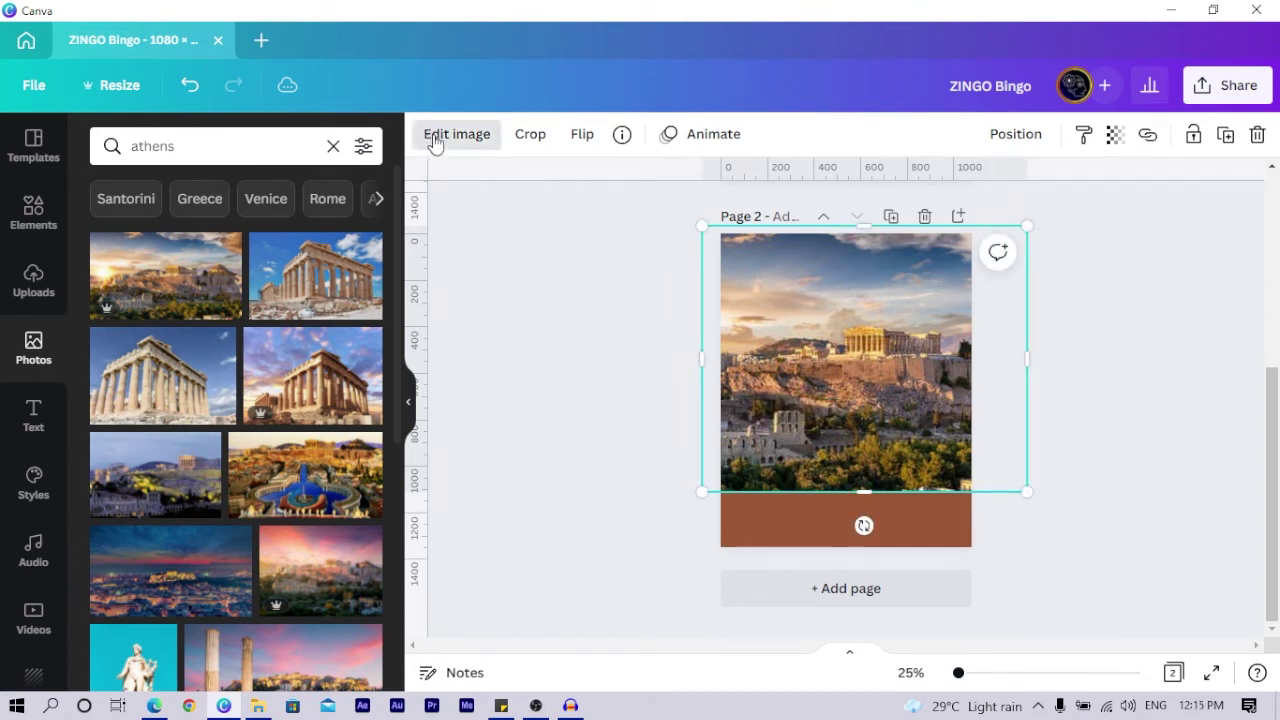
# Trim the Acropolis photo's right side closer to the page edge and set its blur to 9.
pyautogui.click(433, 140)
pyautogui.click(240, 310)
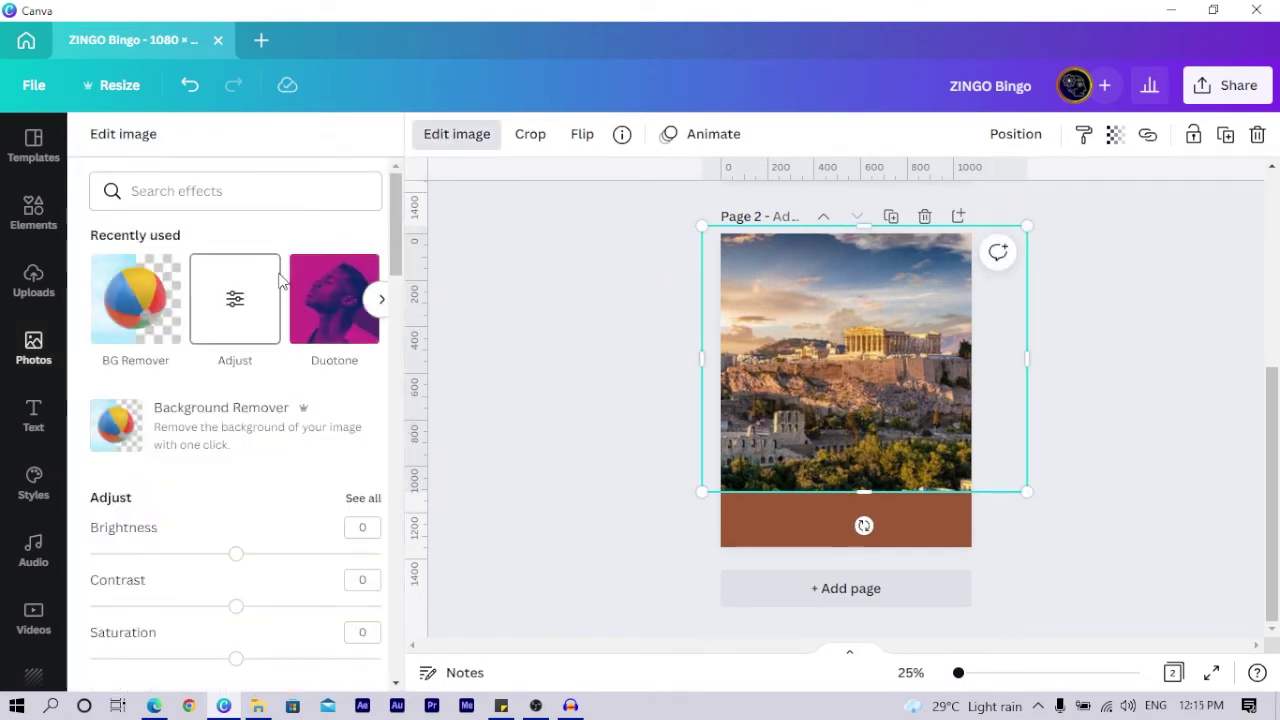
pyautogui.click(247, 308)
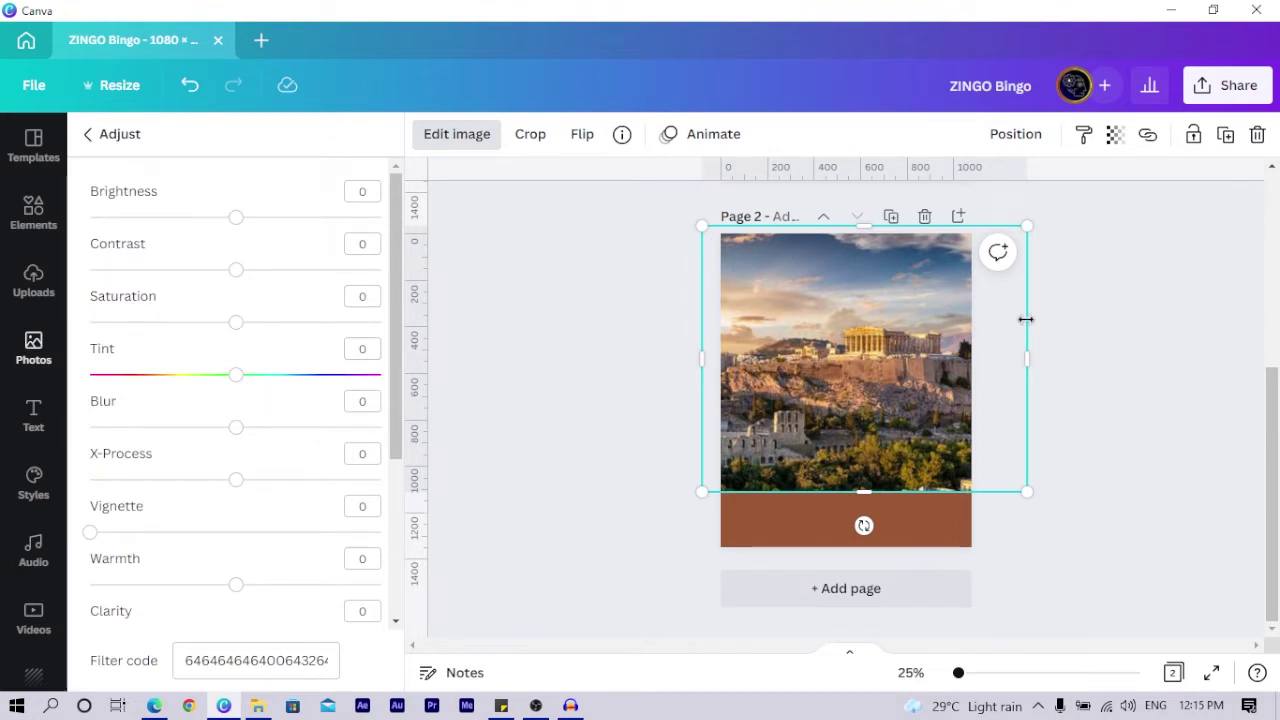
pyautogui.moveTo(1026, 319); pyautogui.dragTo(994, 318)
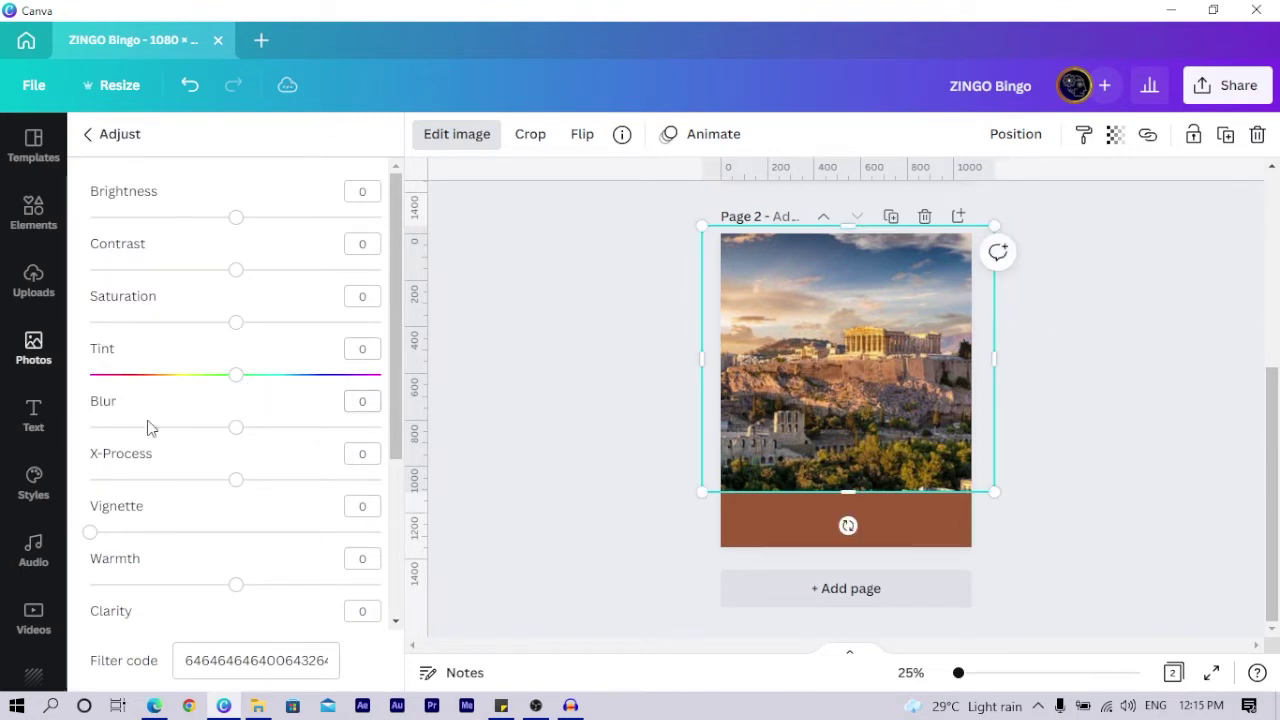
pyautogui.moveTo(237, 433); pyautogui.dragTo(250, 442)
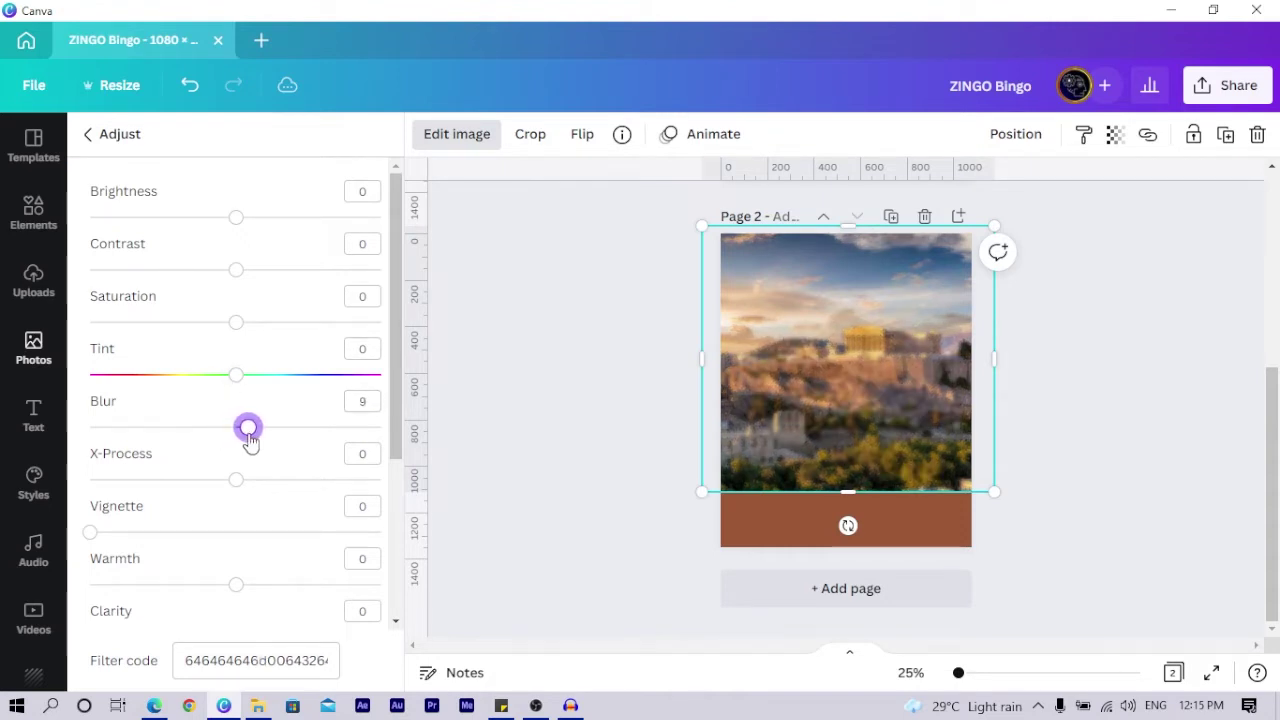
pyautogui.click(490, 443)
pyautogui.click(580, 386)
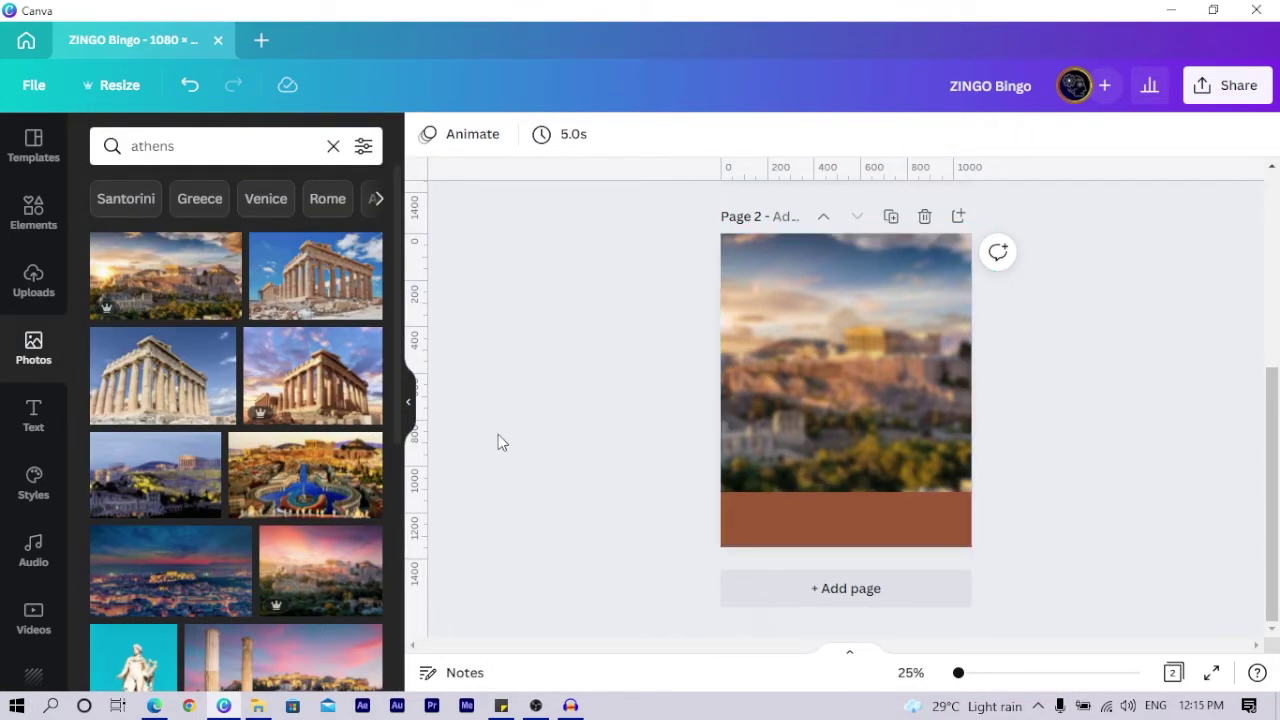
# Search the photos for "sexy lady" and browse the results for a suitable model picture.
pyautogui.click(196, 142)
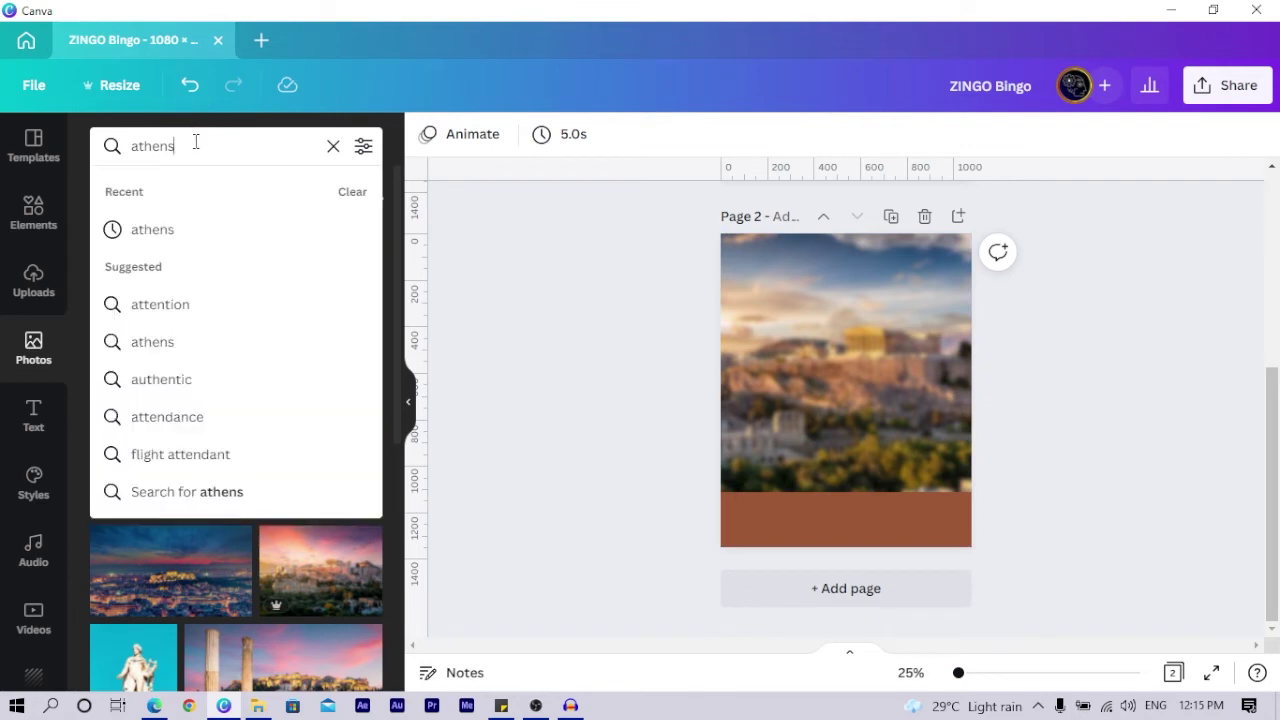
pyautogui.doubleClick(194, 142)
pyautogui.write('sexy l')
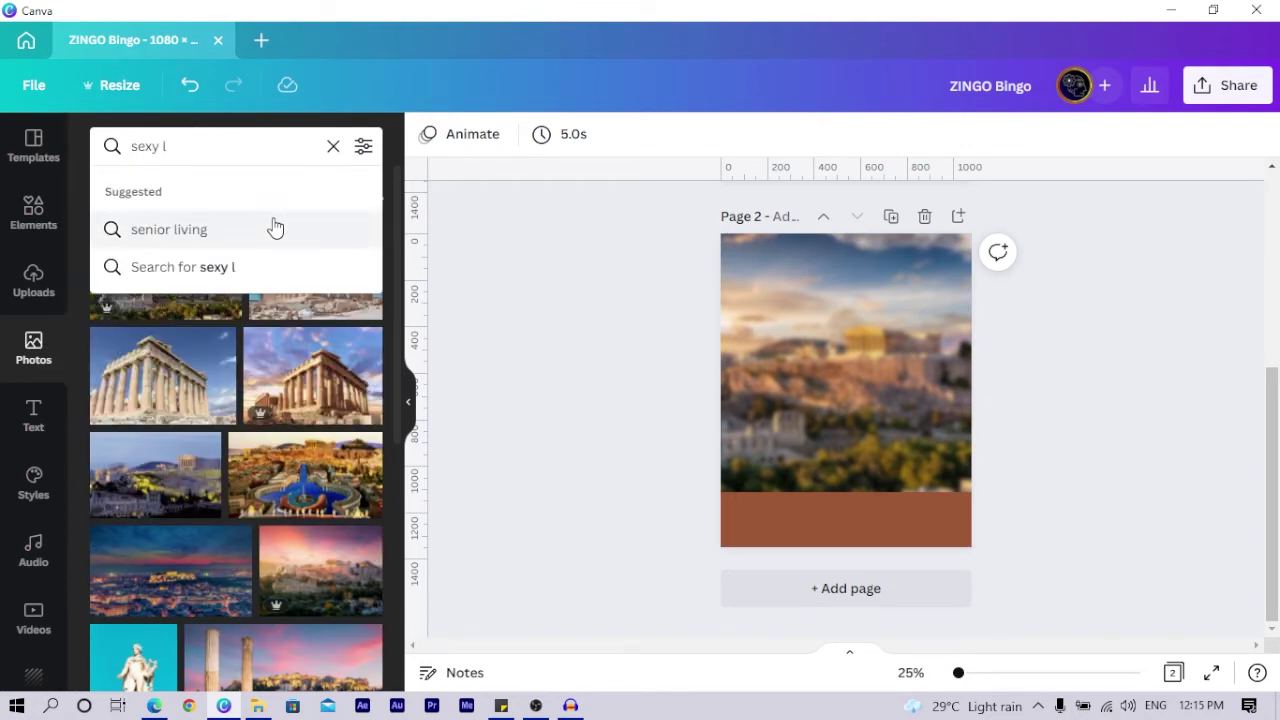
pyautogui.write('ady')
pyautogui.press('Return')
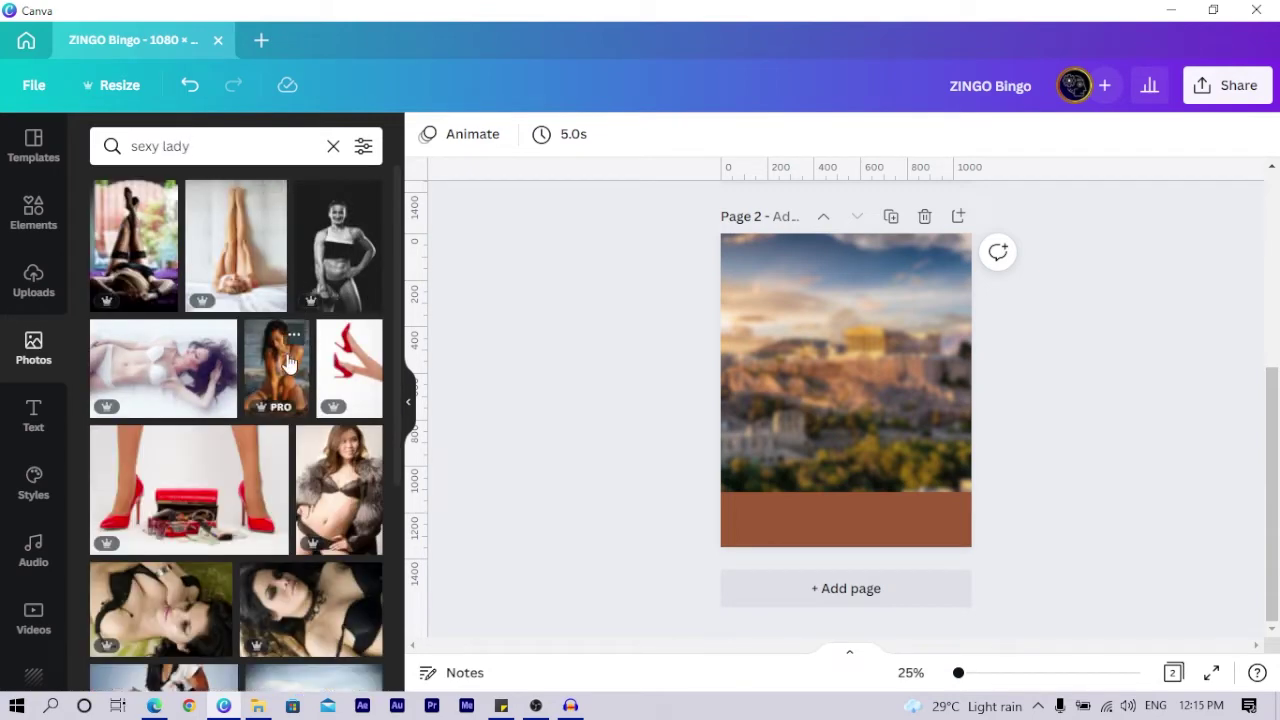
pyautogui.scroll(-2, 288, 362)
pyautogui.scroll(-5, 288, 362)
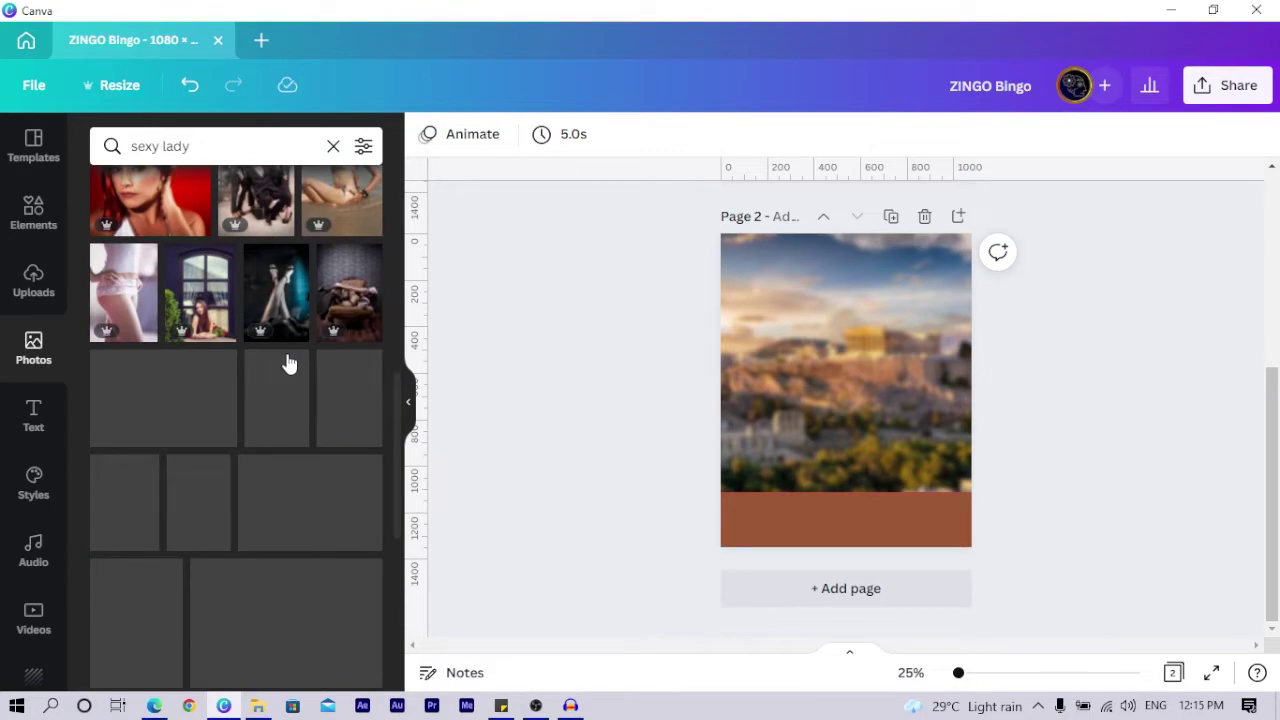
pyautogui.scroll(3, 179, 343)
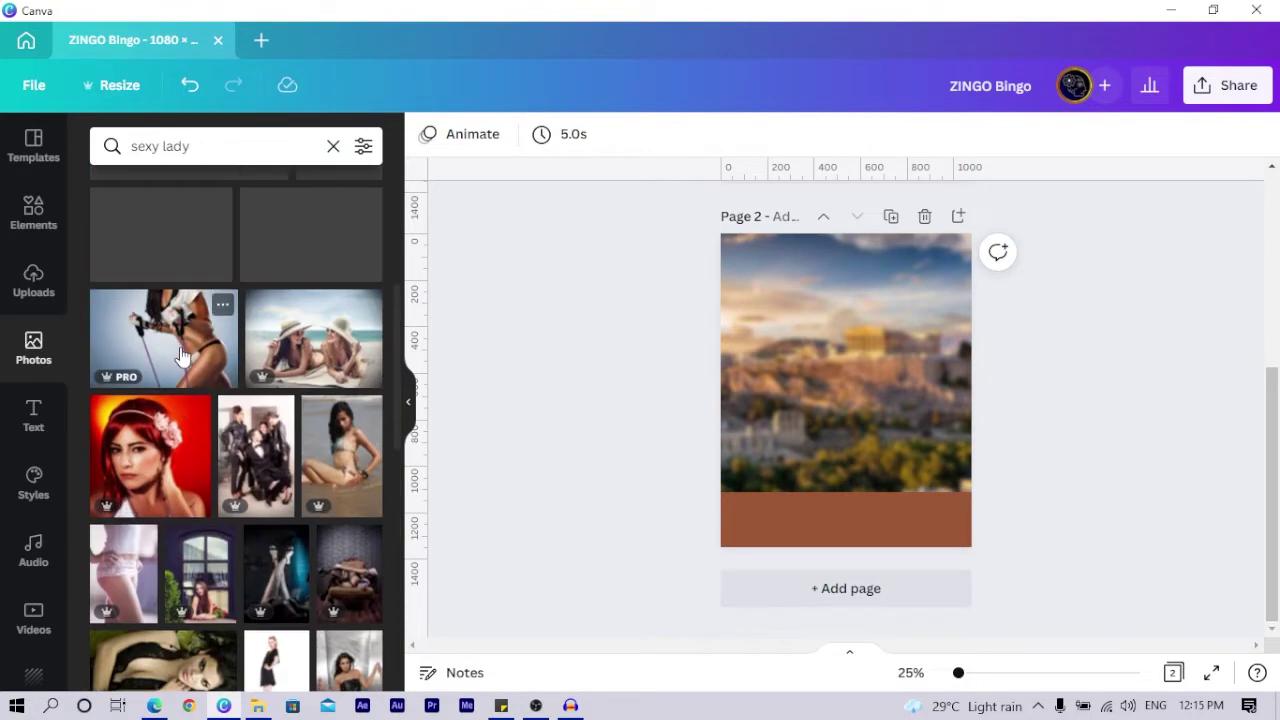
pyautogui.scroll(4, 183, 355)
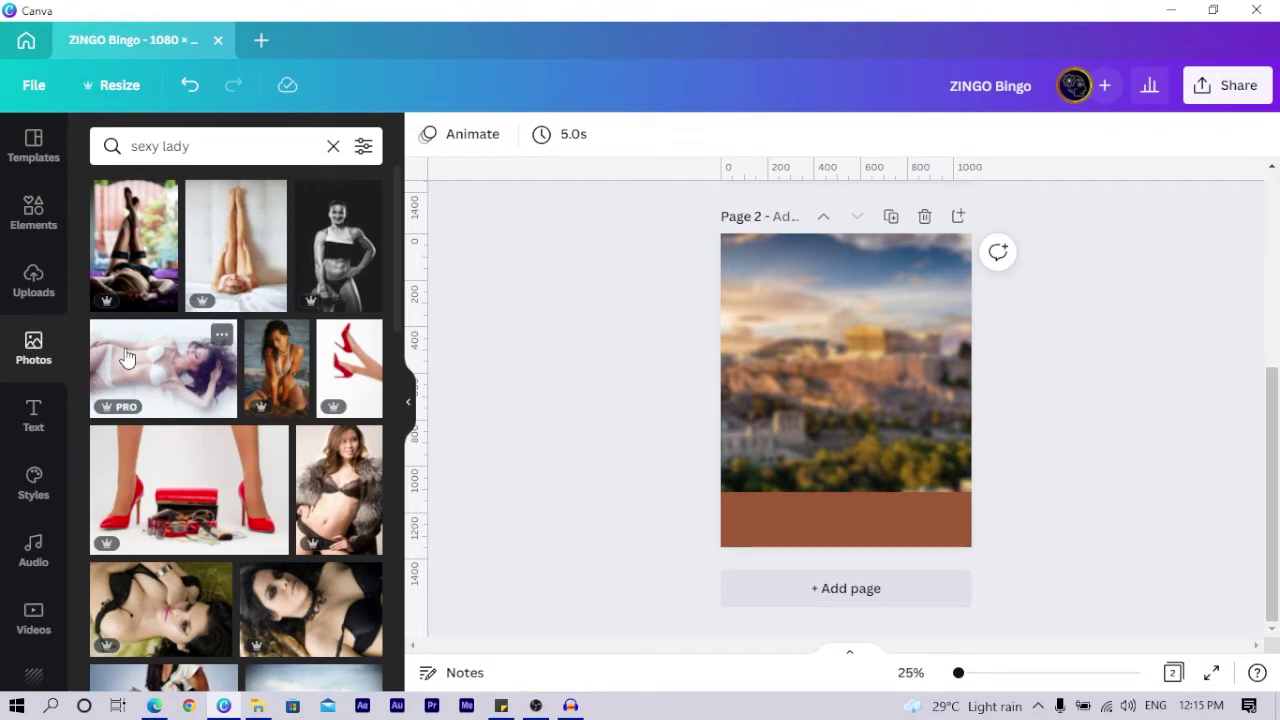
# Add the recently used photo of the woman in a cap to page 2 and view its title and details.
pyautogui.click(41, 340)
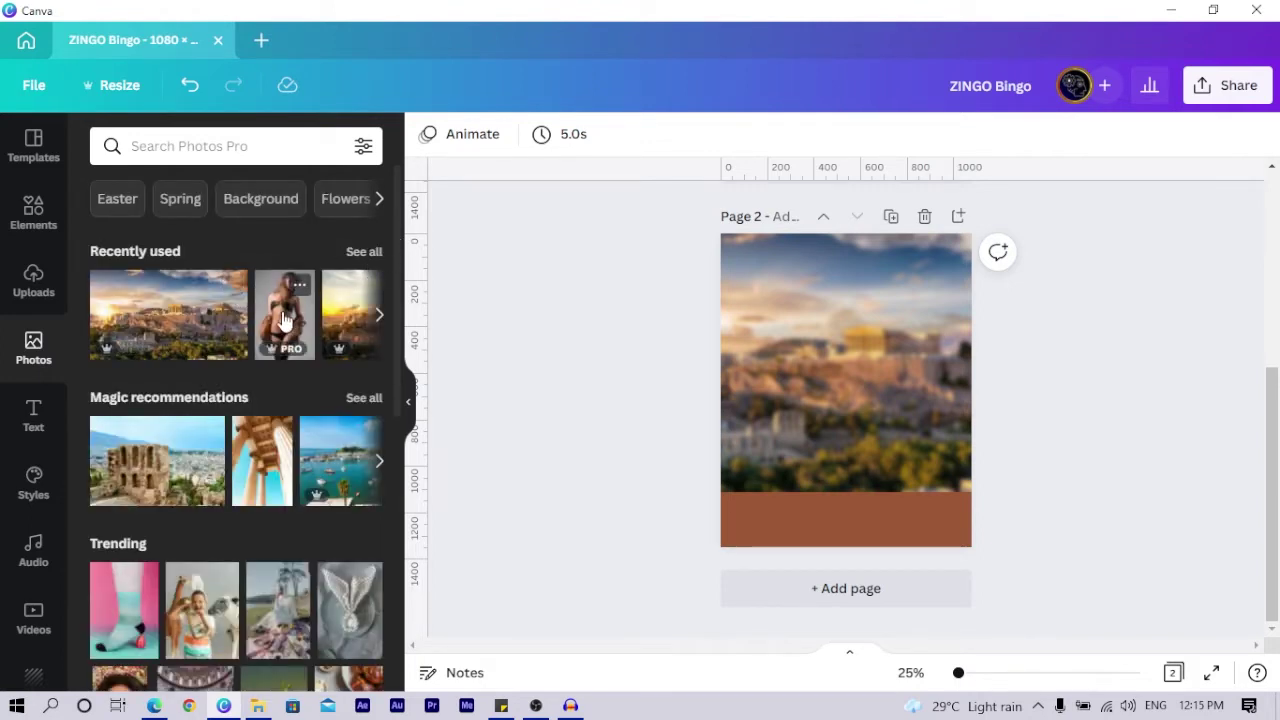
pyautogui.click(283, 320)
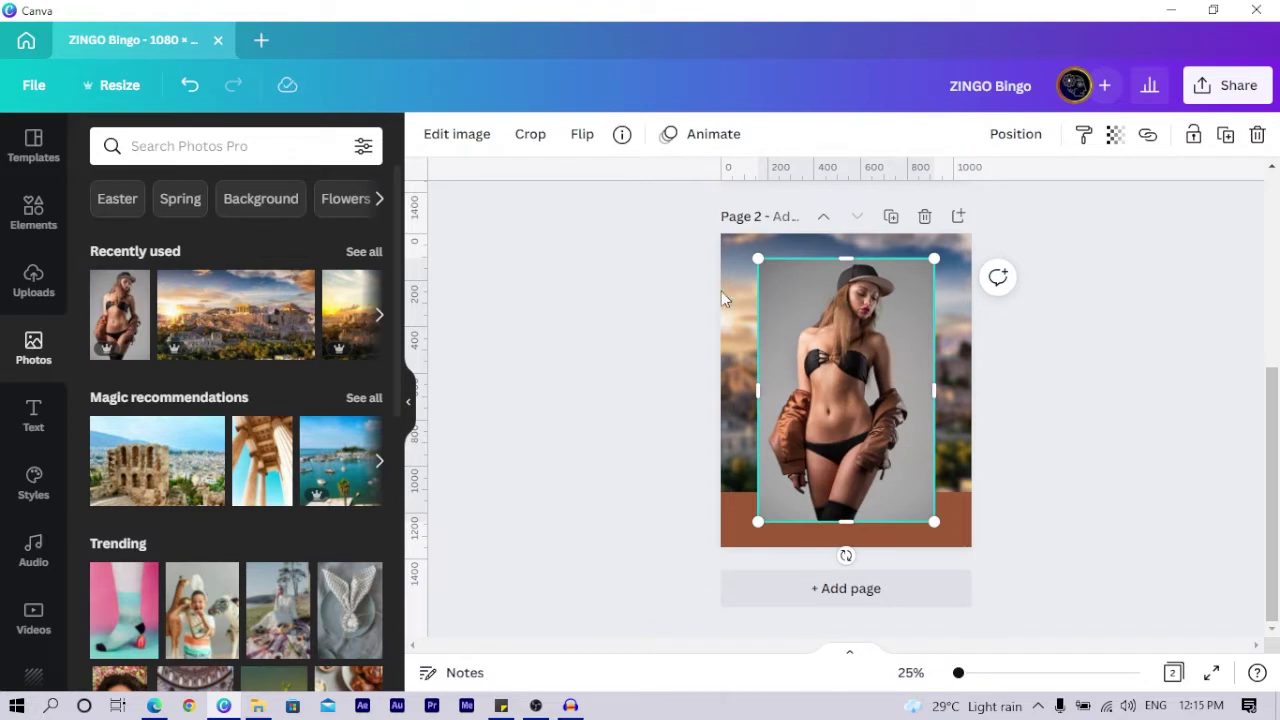
pyautogui.rightClick(826, 299)
pyautogui.click(130, 300)
pyautogui.click(134, 286)
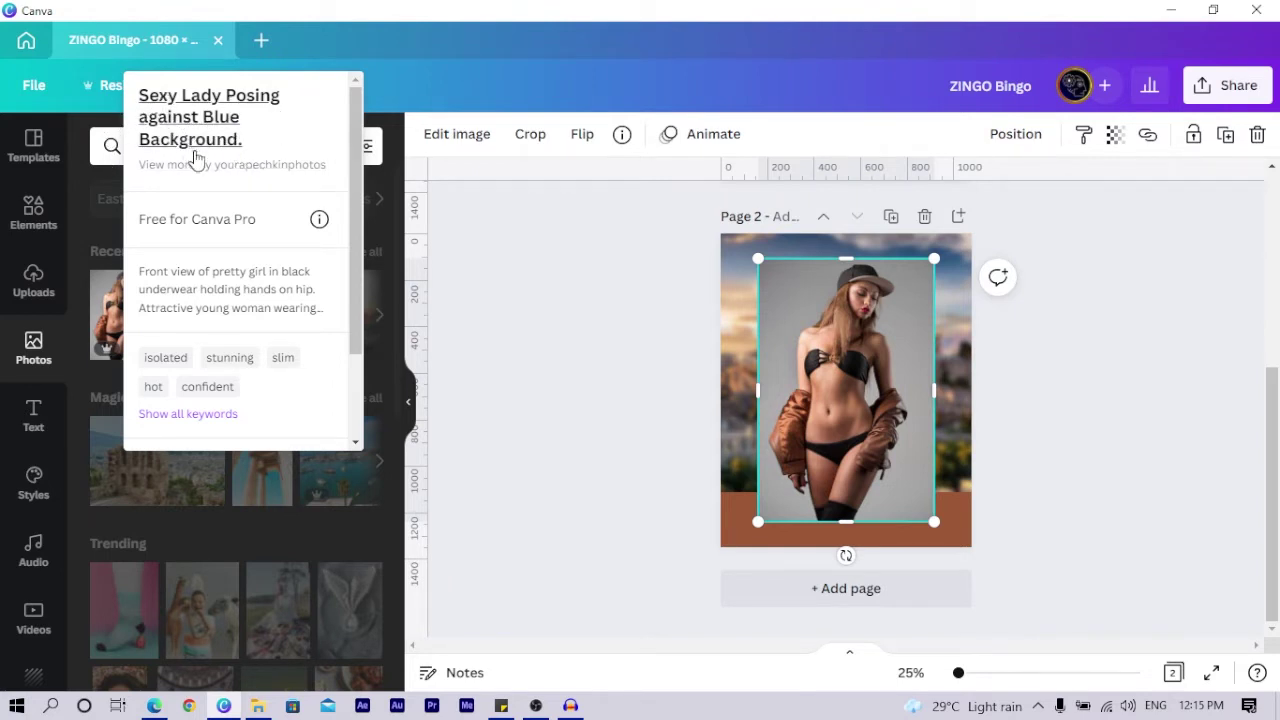
pyautogui.click(530, 294)
pyautogui.click(835, 388)
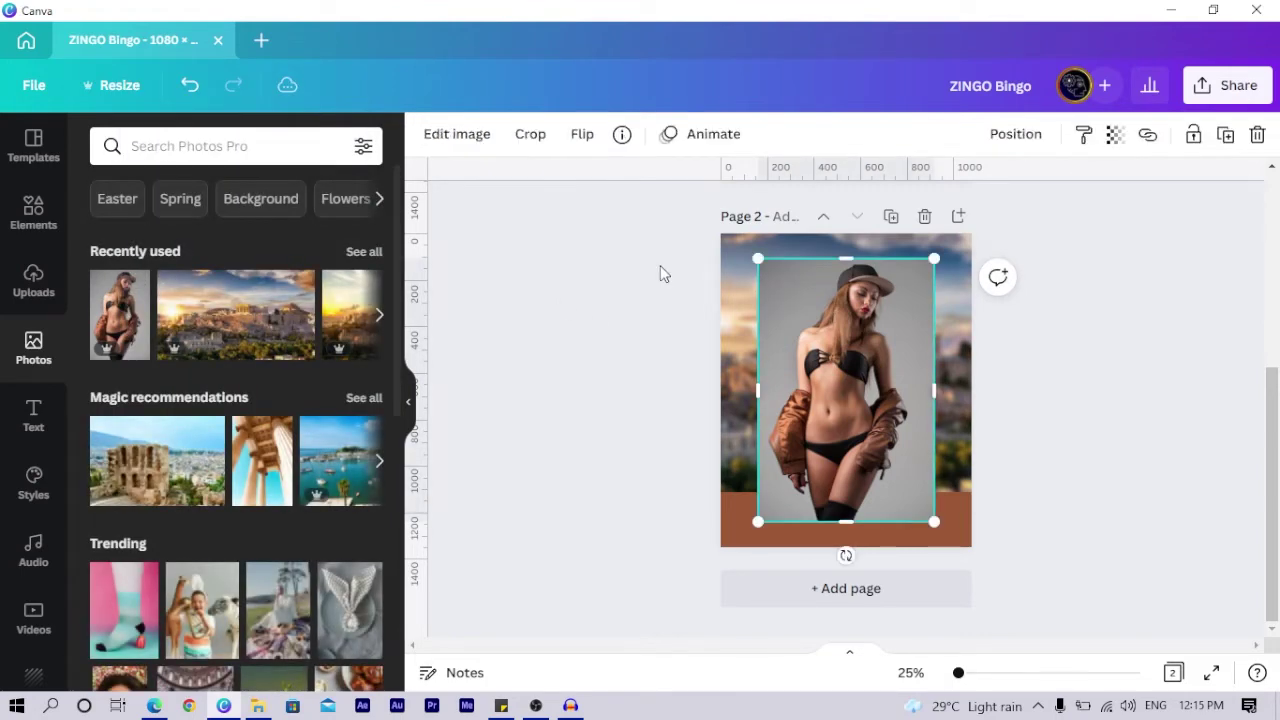
# Try removing the woman photo's background at its initial placement with the Background Remover.
pyautogui.click(450, 138)
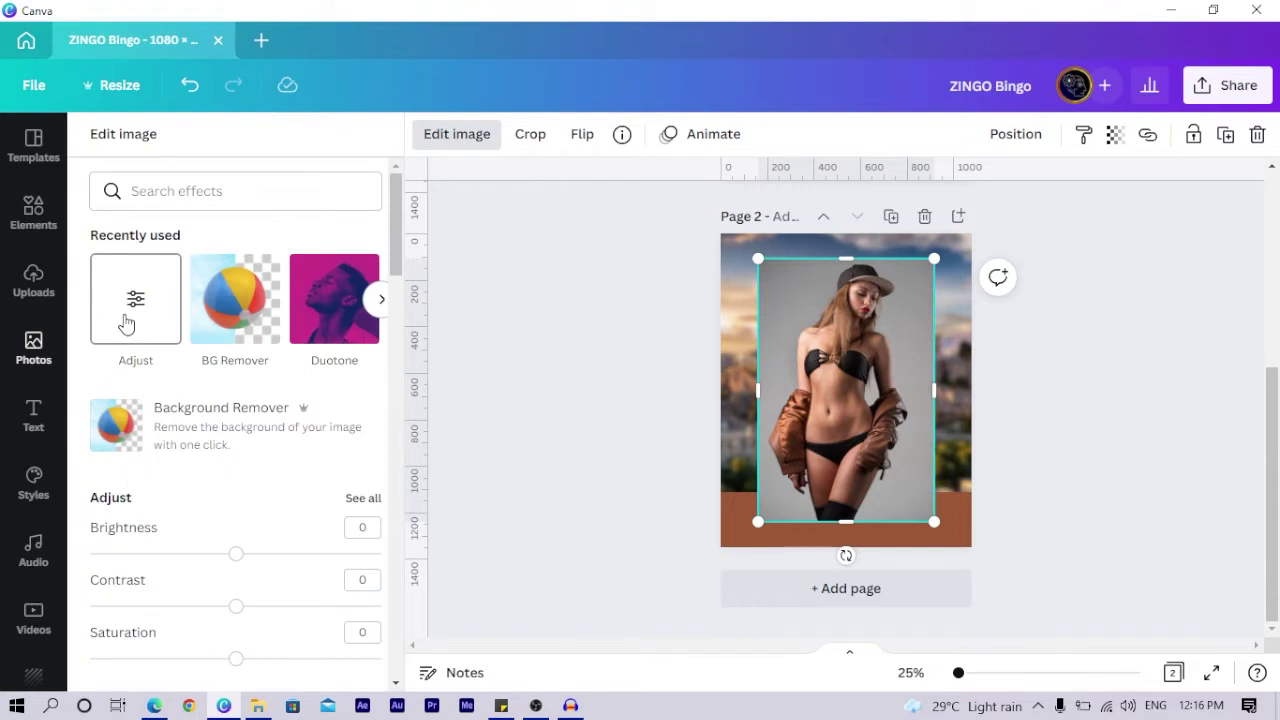
pyautogui.click(217, 303)
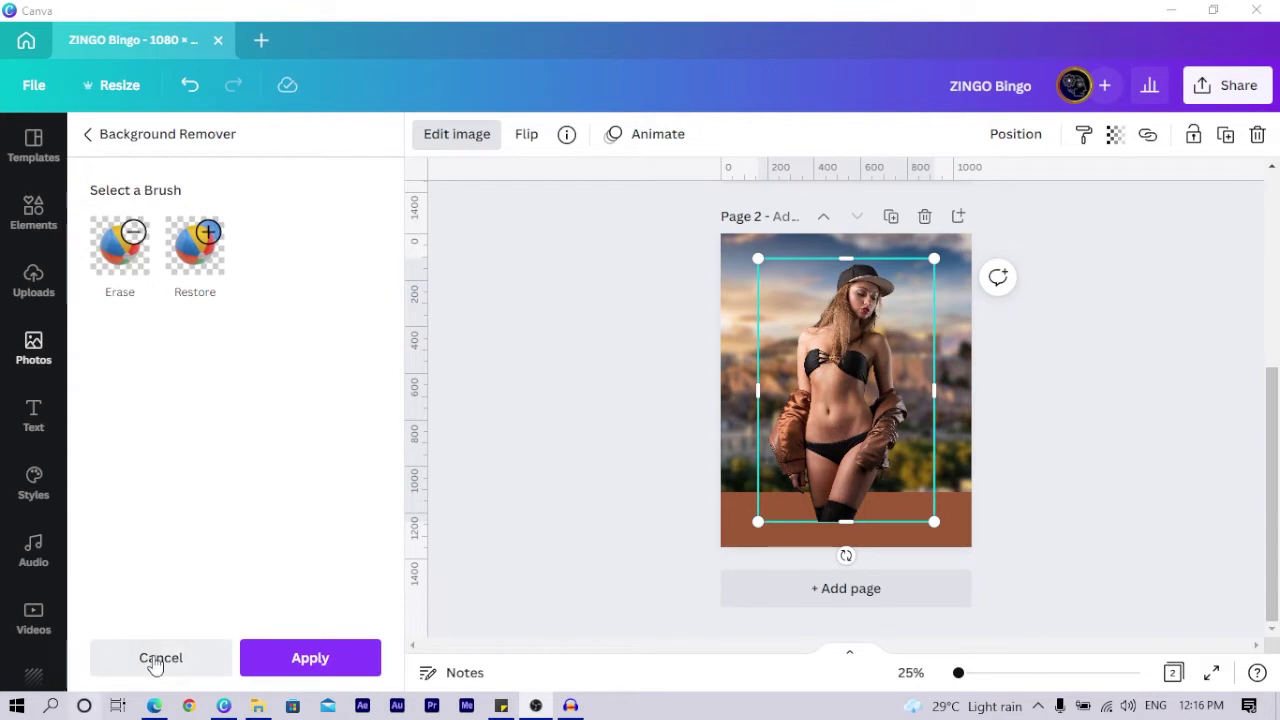
pyautogui.click(300, 660)
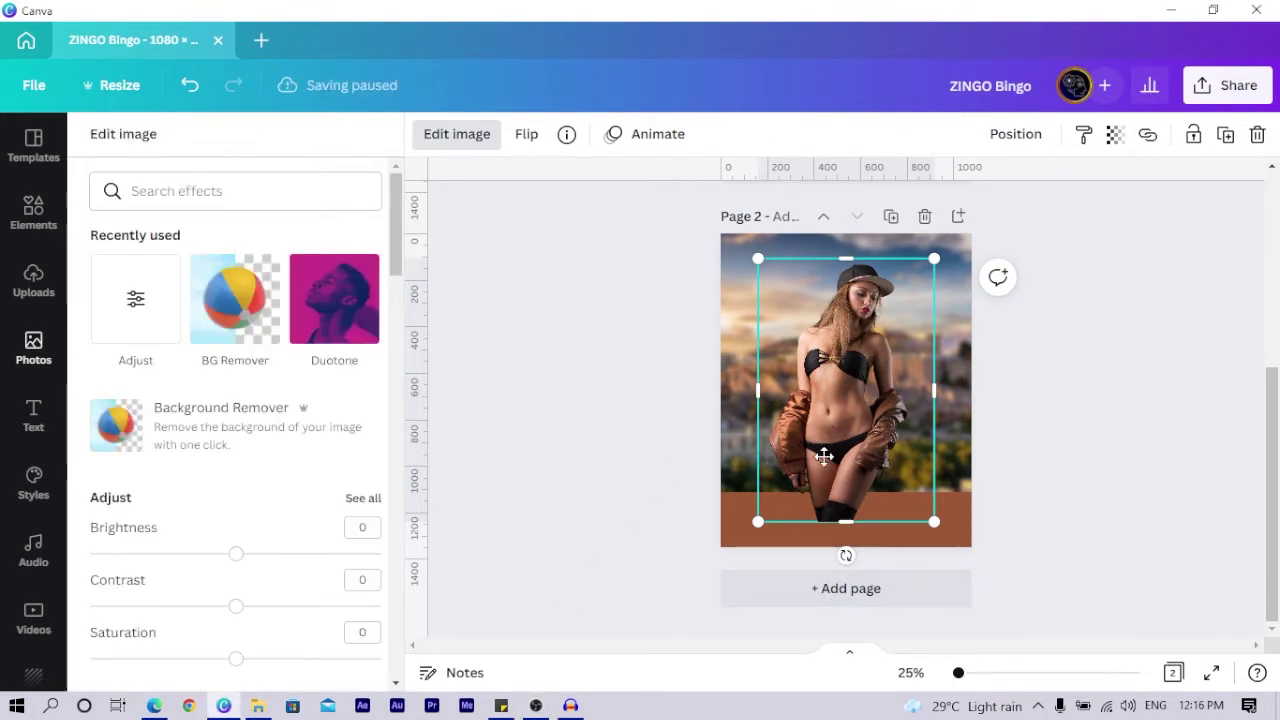
# Crop and place the woman photo flush with the page's lower edge, and remove its background with the Background Remover.
pyautogui.moveTo(823, 420); pyautogui.dragTo(830, 547)
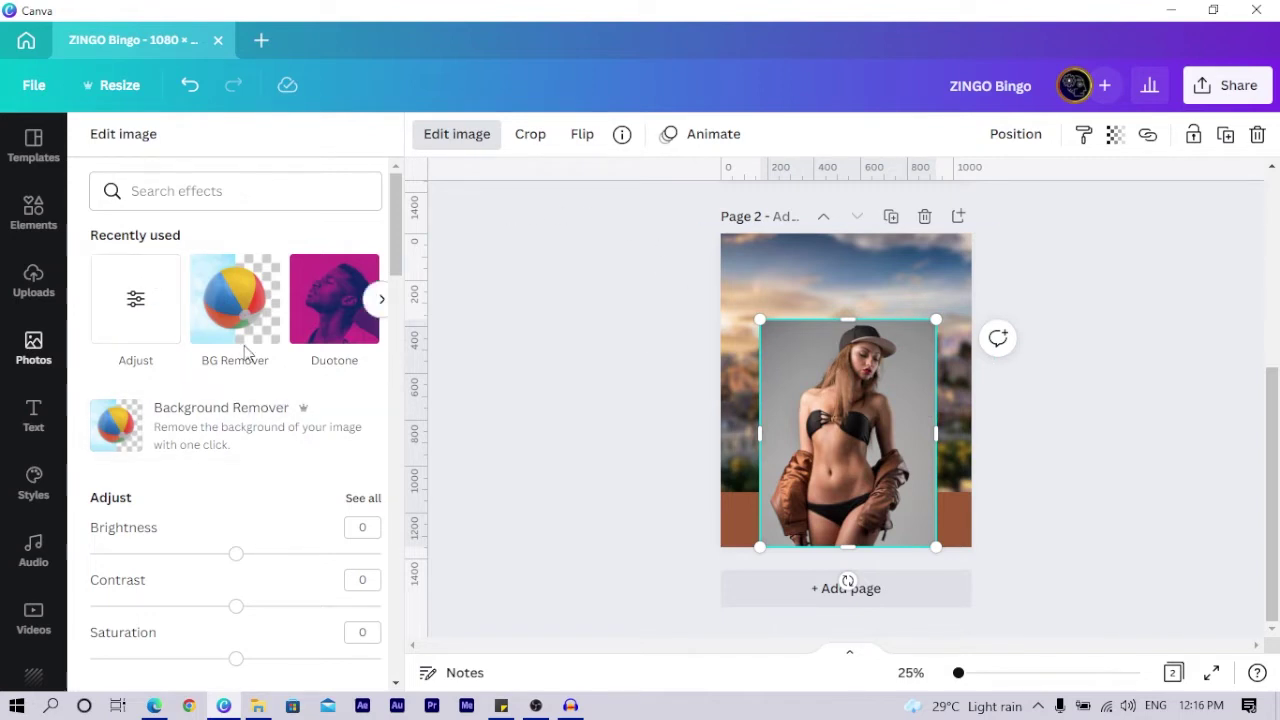
pyautogui.click(235, 300)
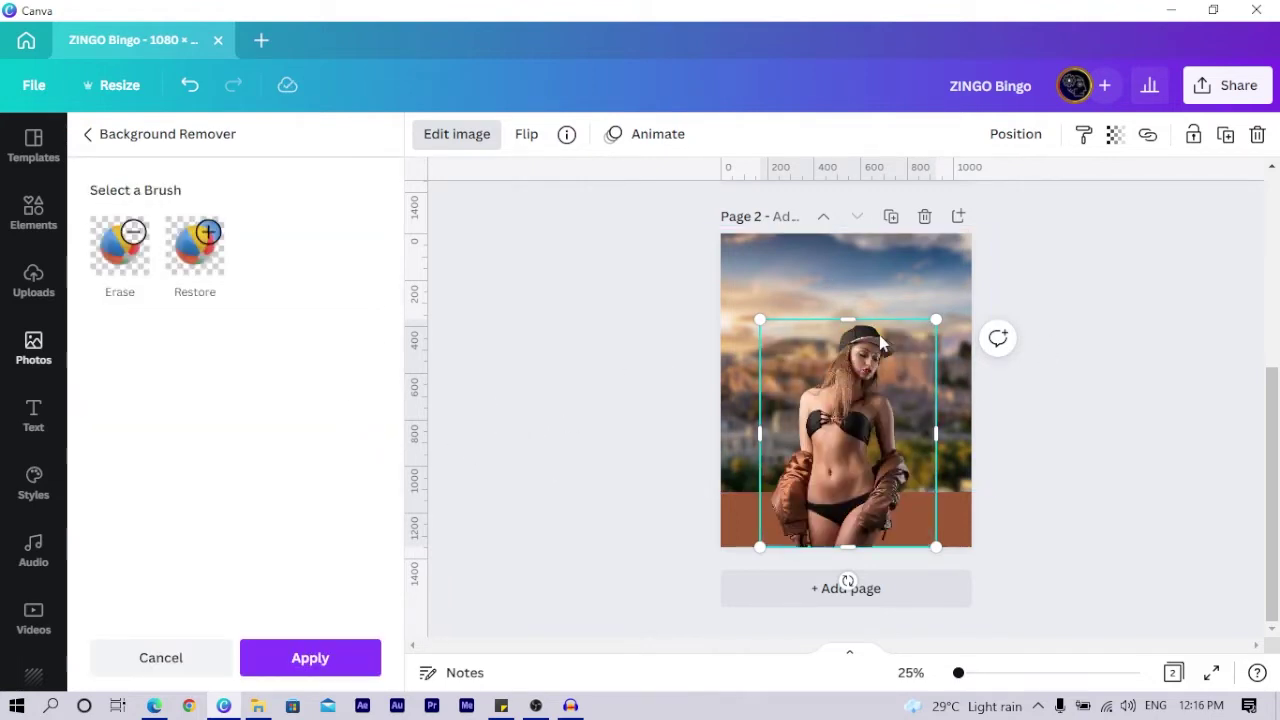
pyautogui.click(334, 667)
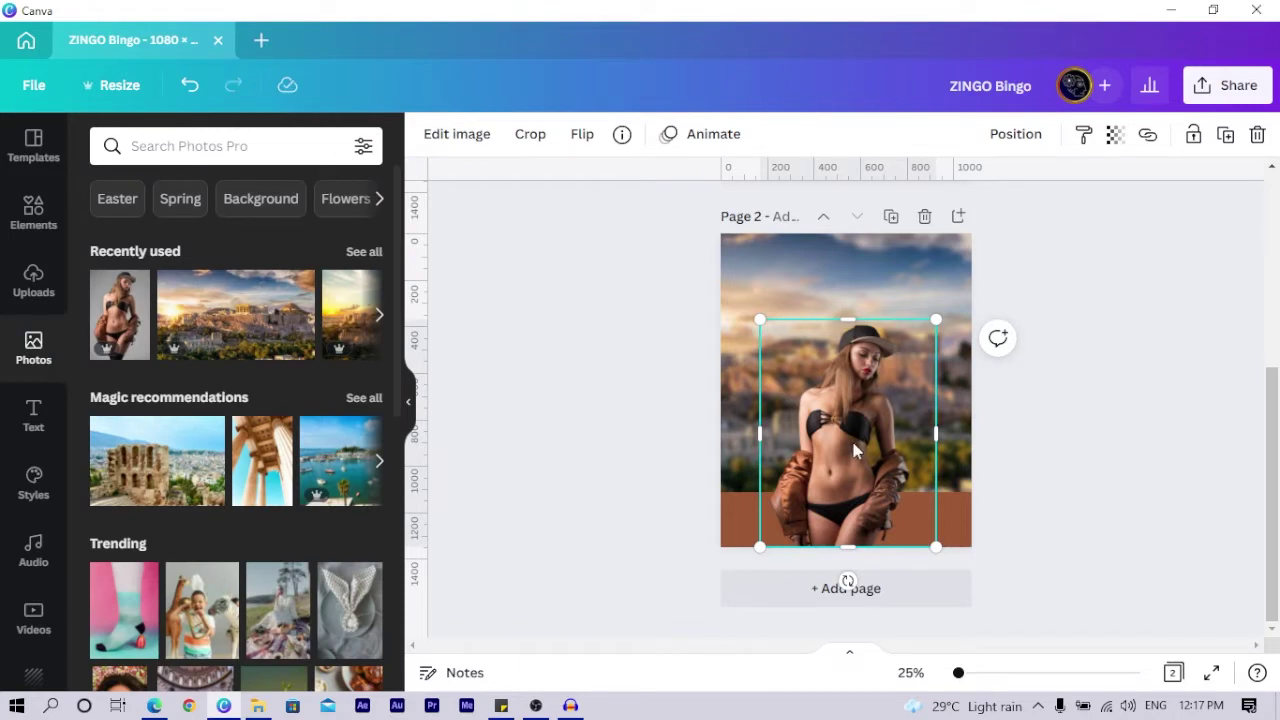
# Enlarge the woman cut-out and centre it horizontally, keeping it flush with page 2's lower edge.
pyautogui.click(601, 398)
pyautogui.click(777, 423)
pyautogui.moveTo(748, 311); pyautogui.dragTo(722, 275)
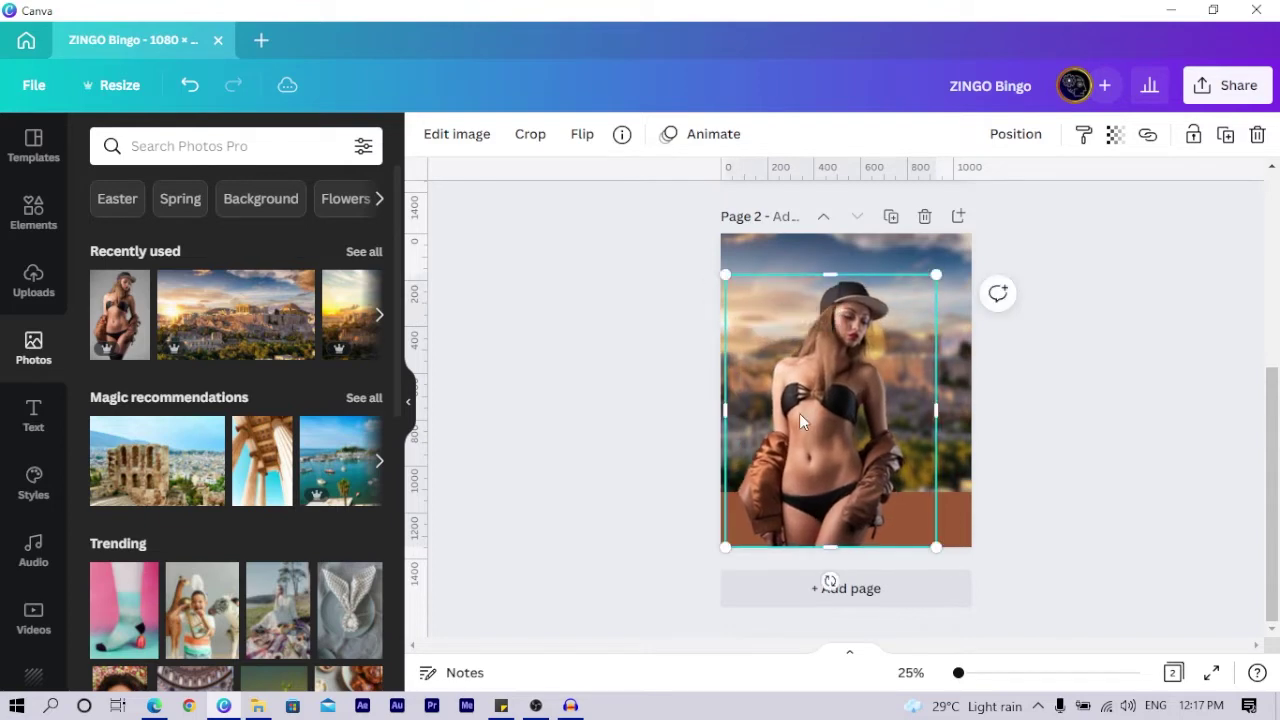
pyautogui.moveTo(800, 420); pyautogui.dragTo(815, 418)
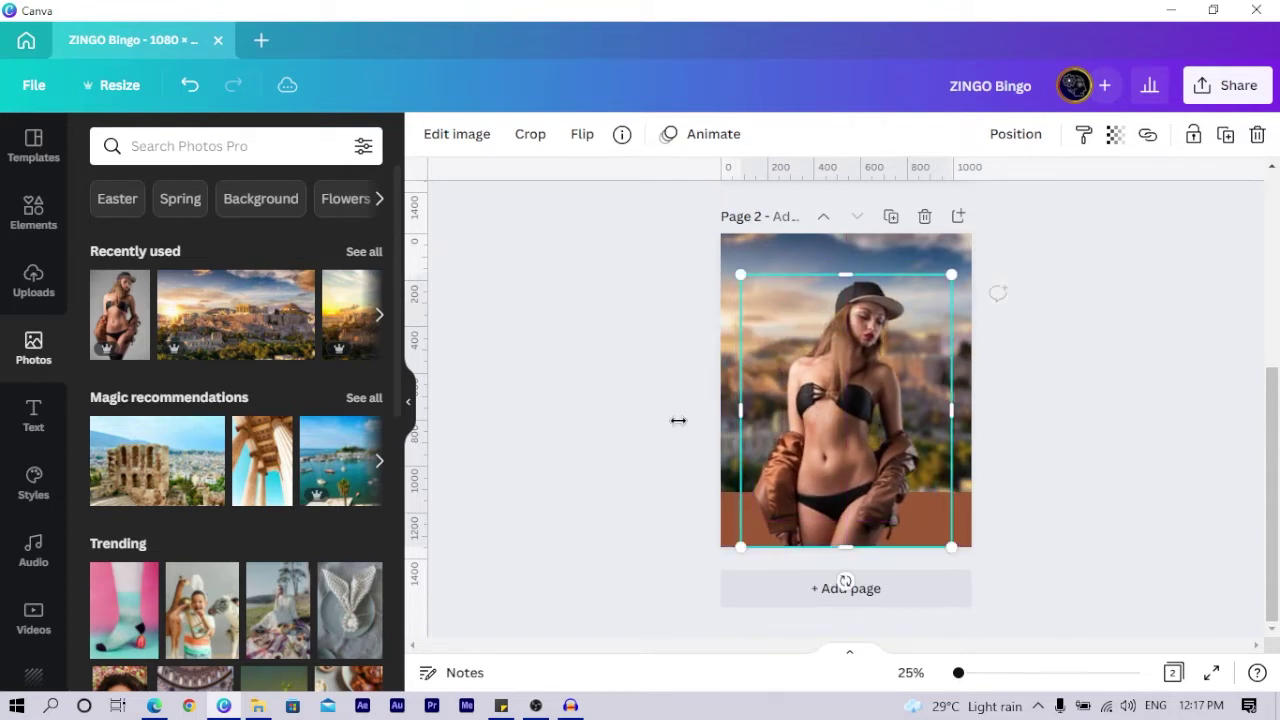
pyautogui.click(595, 418)
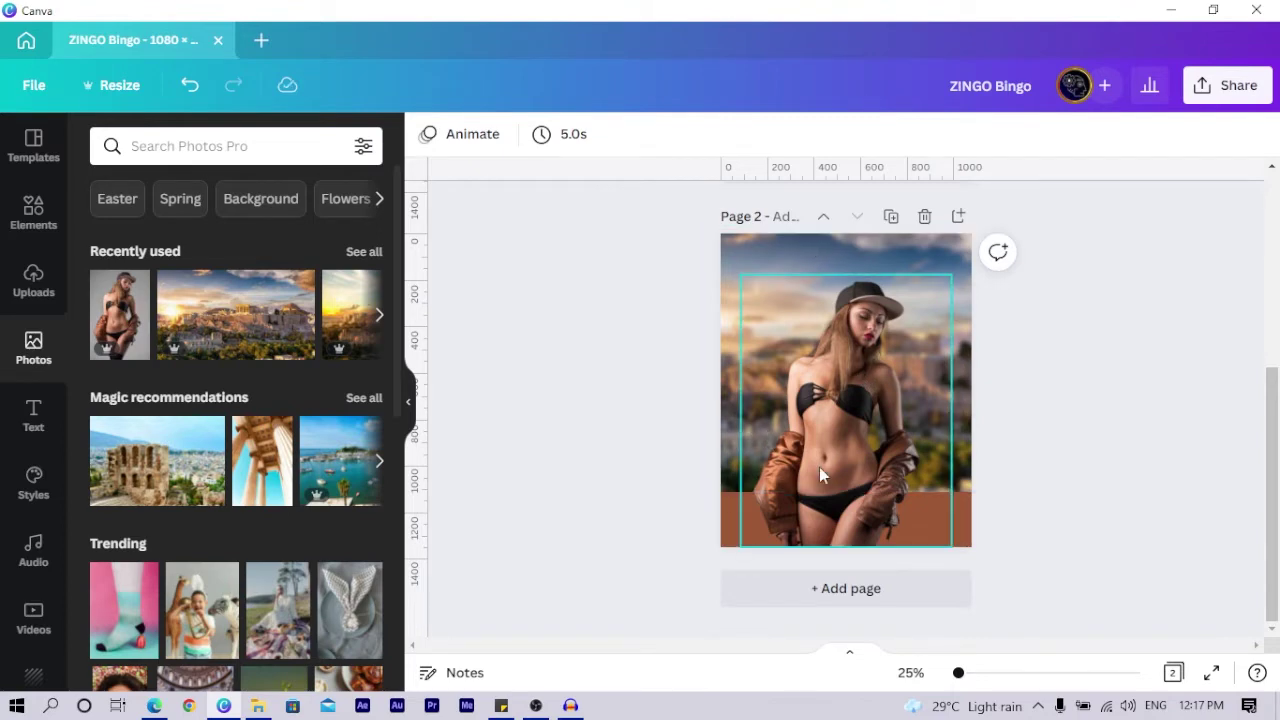
# Adjust the woman photo to brightness -9, contrast 25, saturation 20 and tint -59.
pyautogui.click(839, 417)
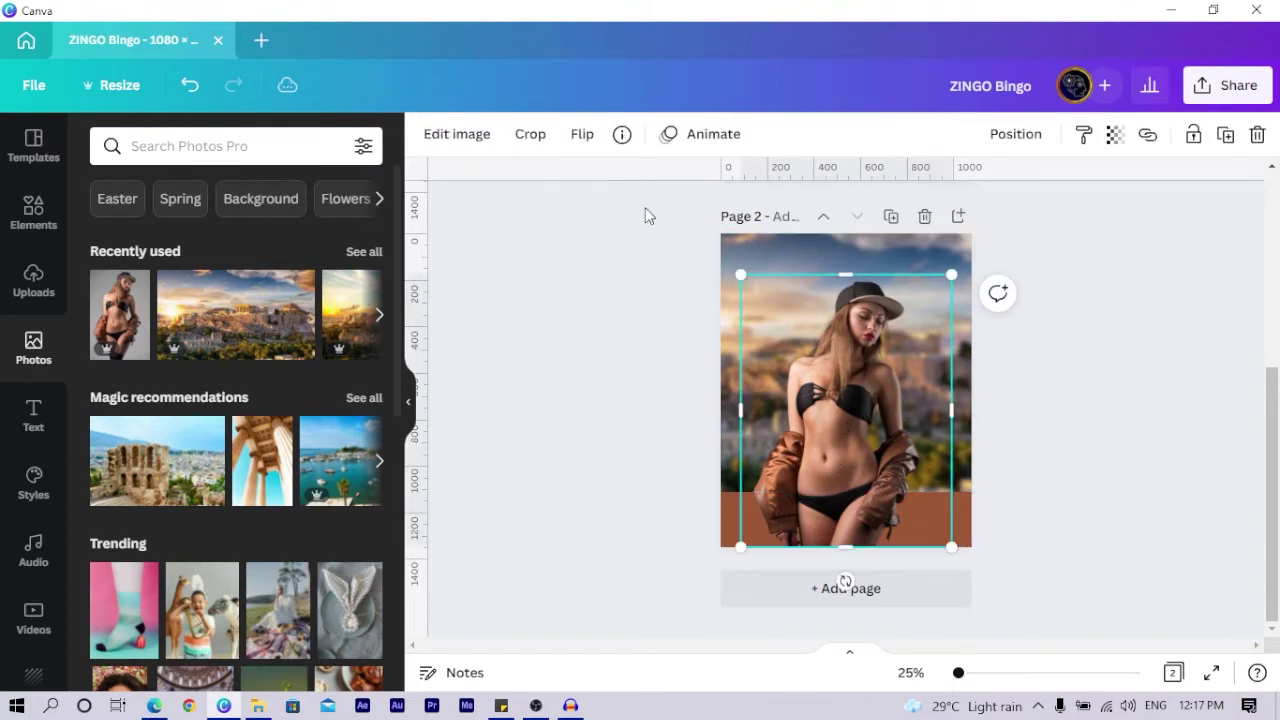
pyautogui.click(450, 148)
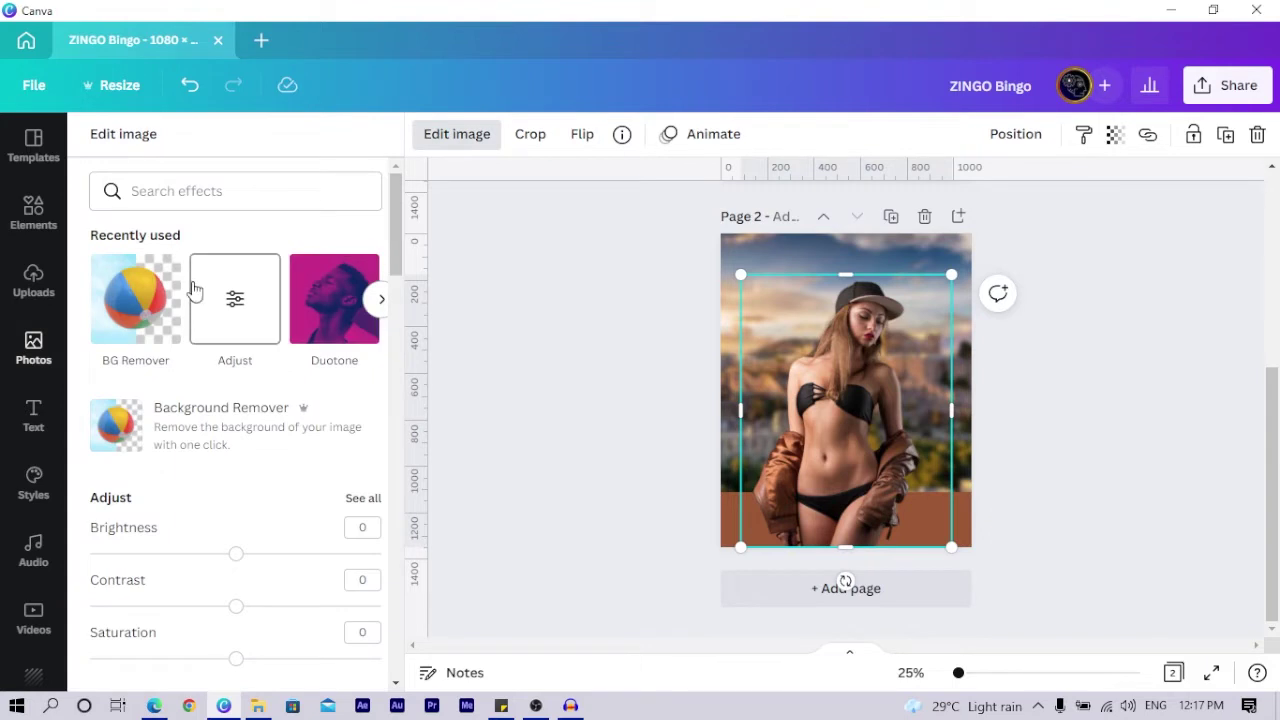
pyautogui.click(235, 302)
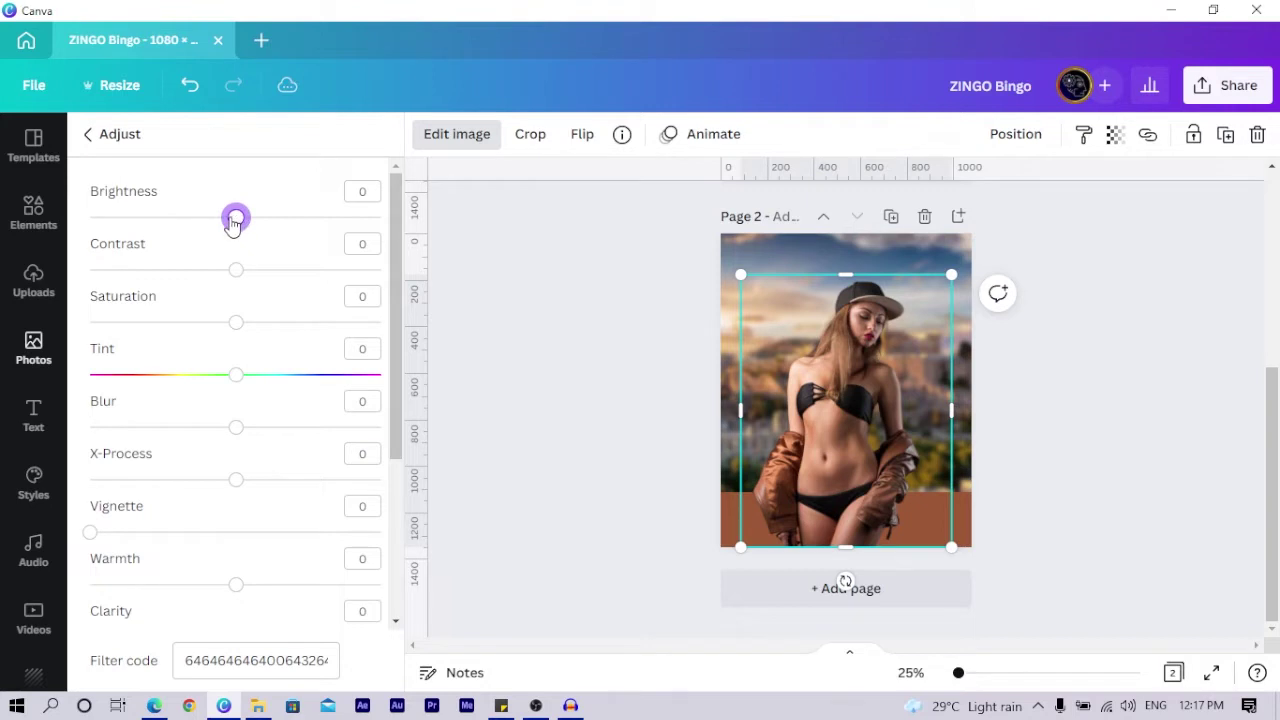
pyautogui.moveTo(232, 222); pyautogui.dragTo(225, 223)
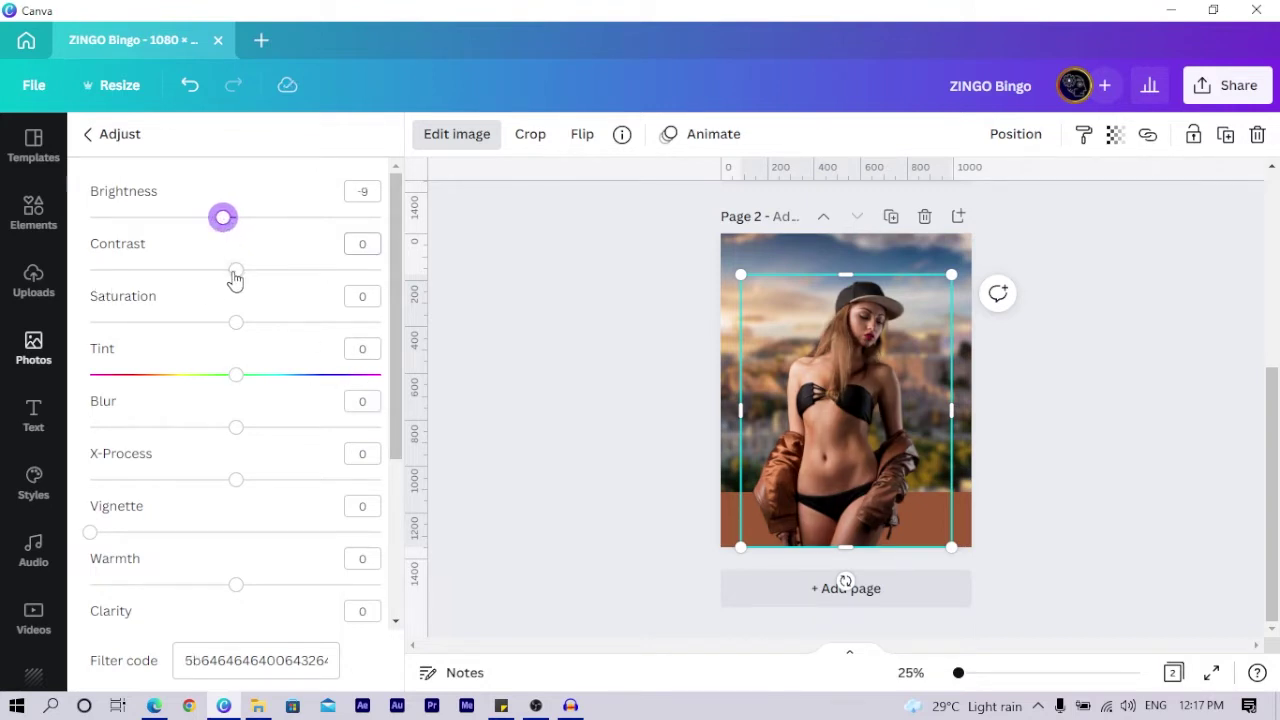
pyautogui.moveTo(234, 276); pyautogui.dragTo(274, 279)
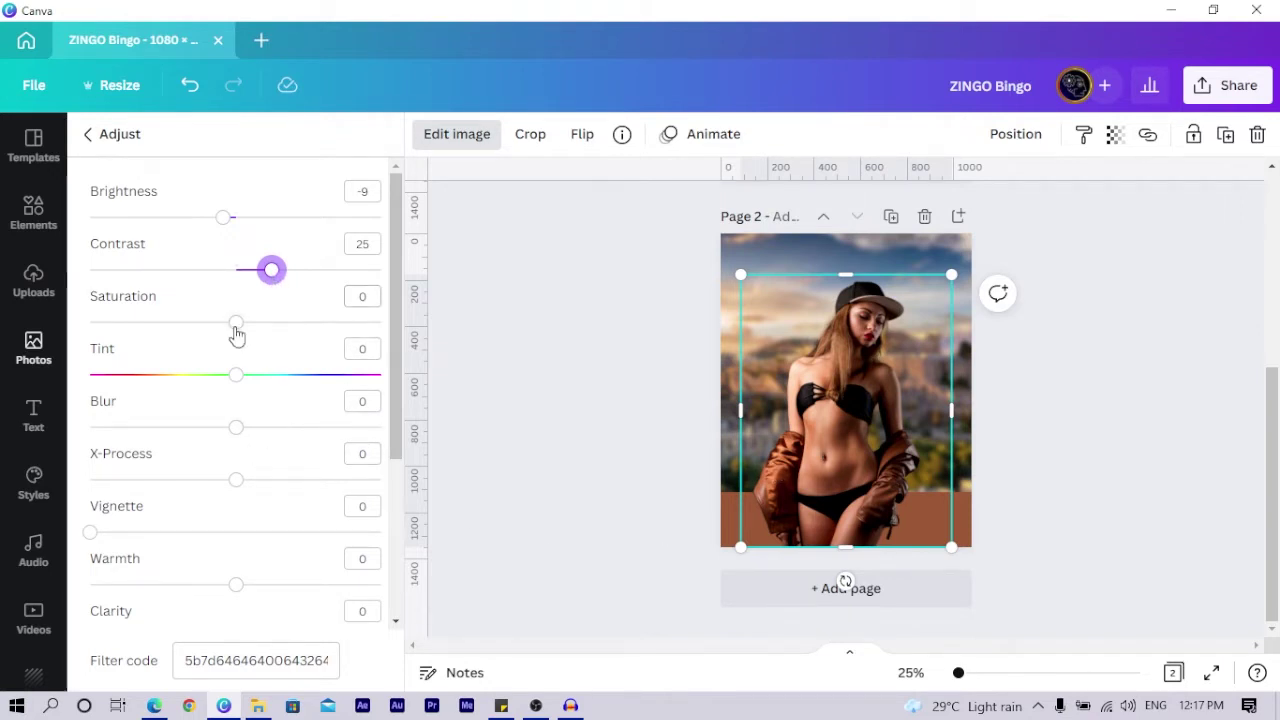
pyautogui.moveTo(236, 335); pyautogui.dragTo(261, 342)
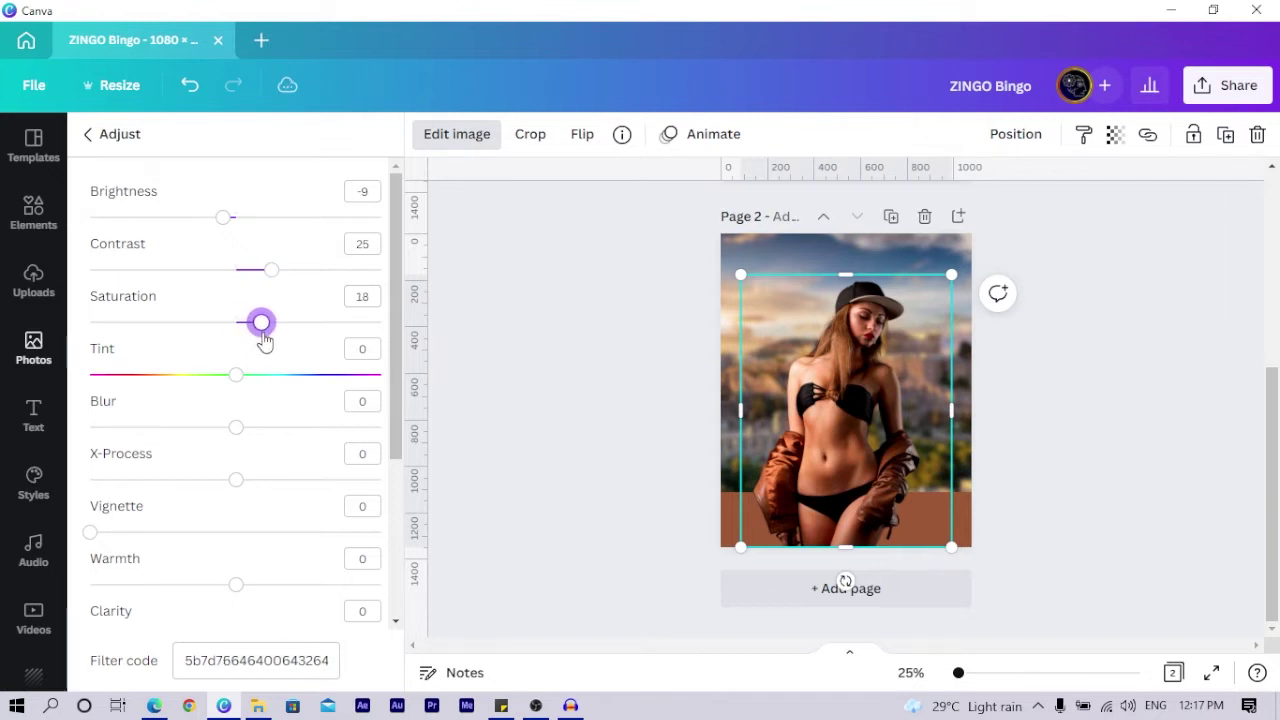
pyautogui.moveTo(262, 335); pyautogui.dragTo(265, 335)
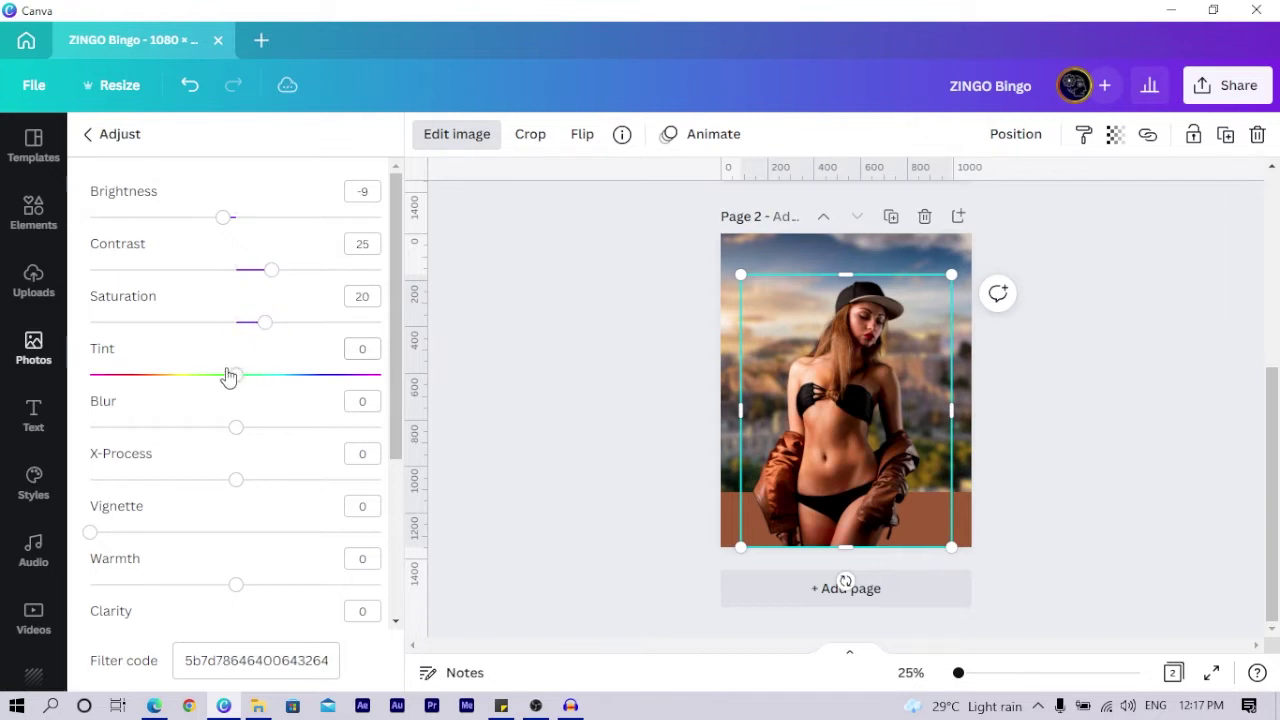
pyautogui.moveTo(229, 378); pyautogui.dragTo(150, 386)
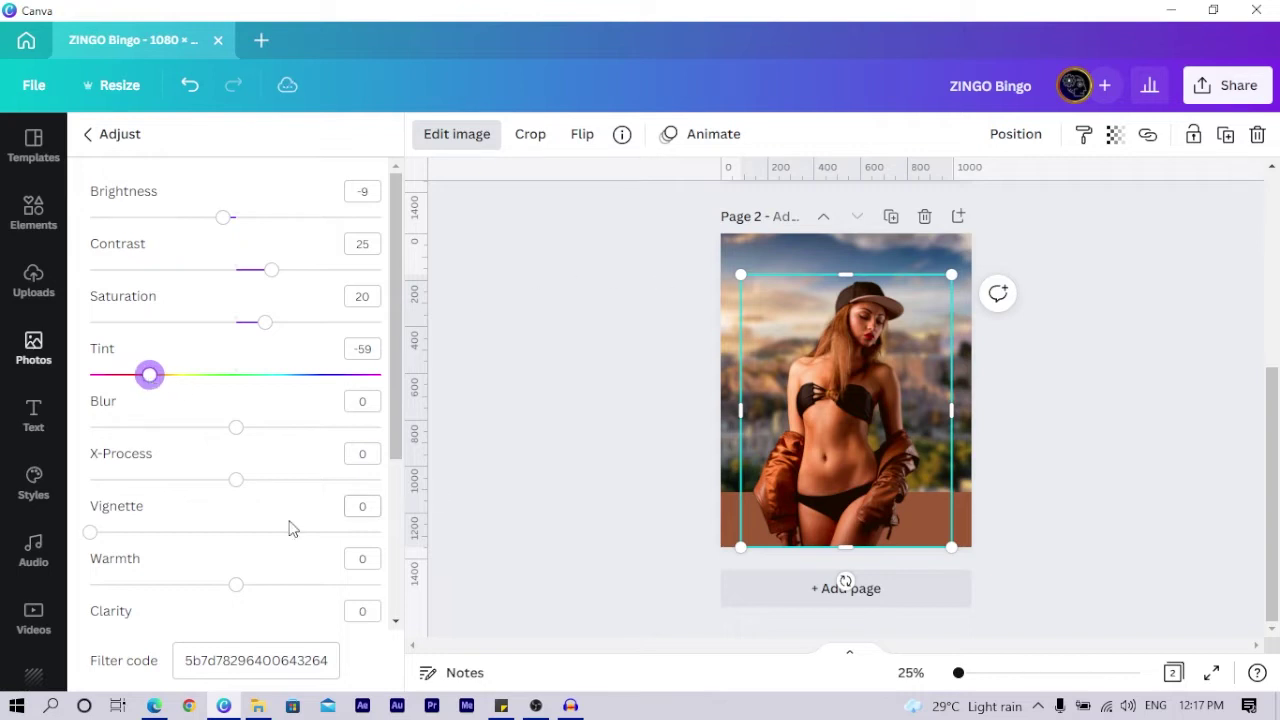
pyautogui.click(597, 395)
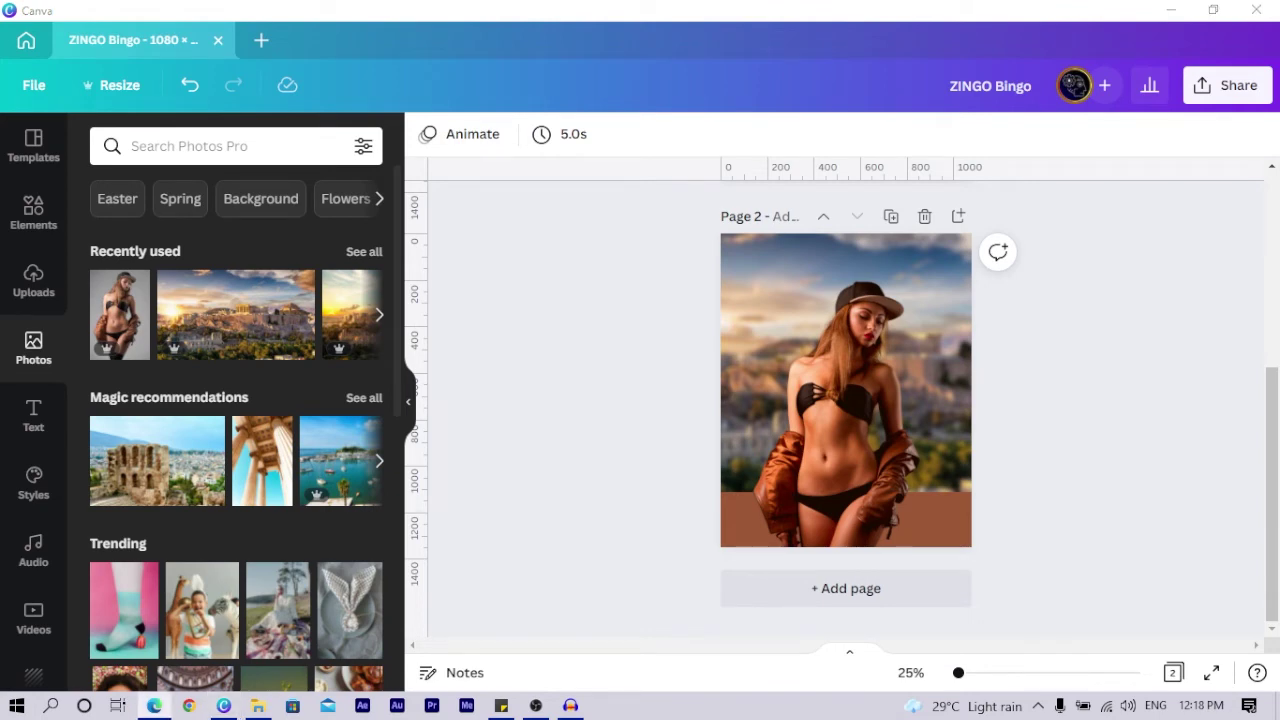
# Switch to the Edge browser and open google.com.
pyautogui.click(154, 706)
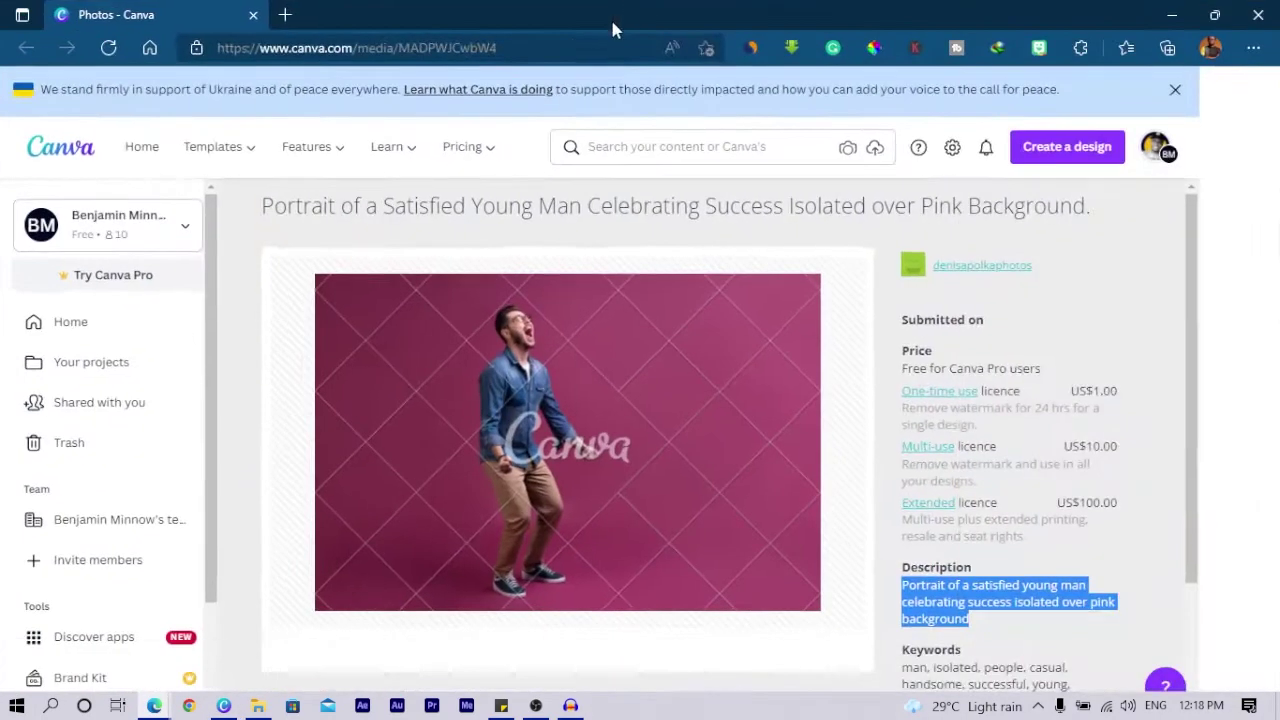
pyautogui.click(531, 47)
pyautogui.write('g')
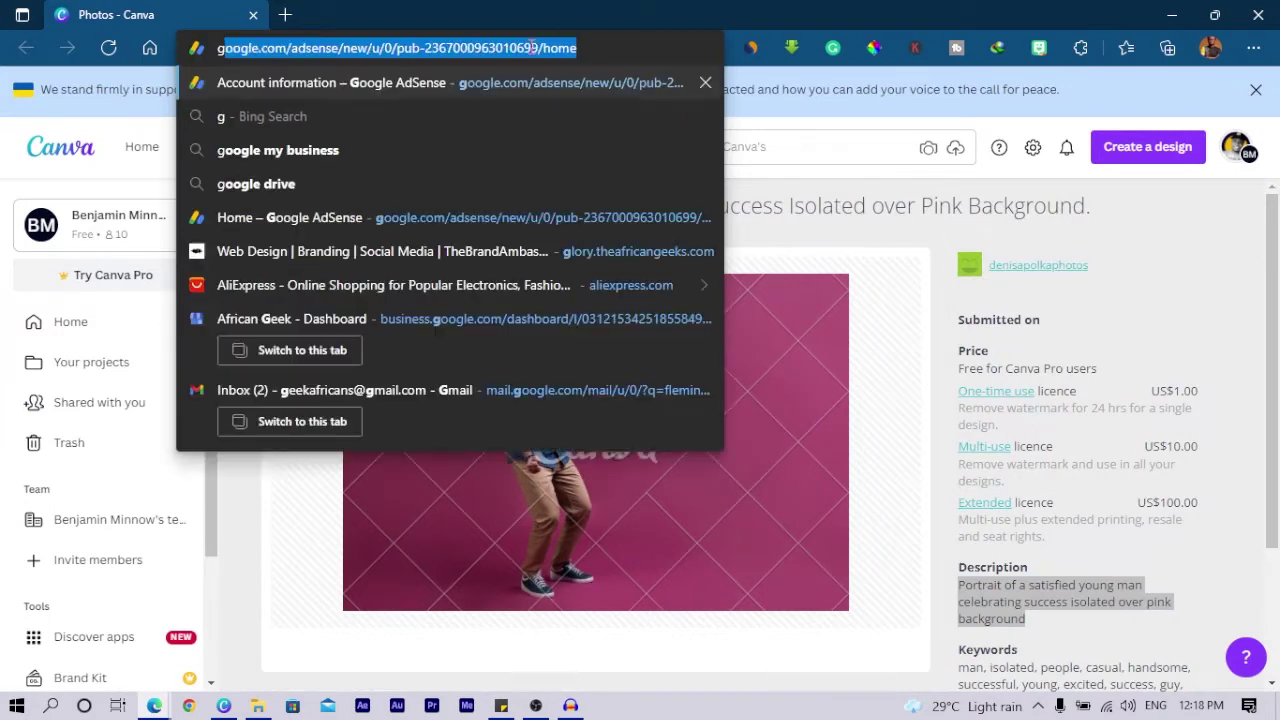
pyautogui.write('oogle.com')
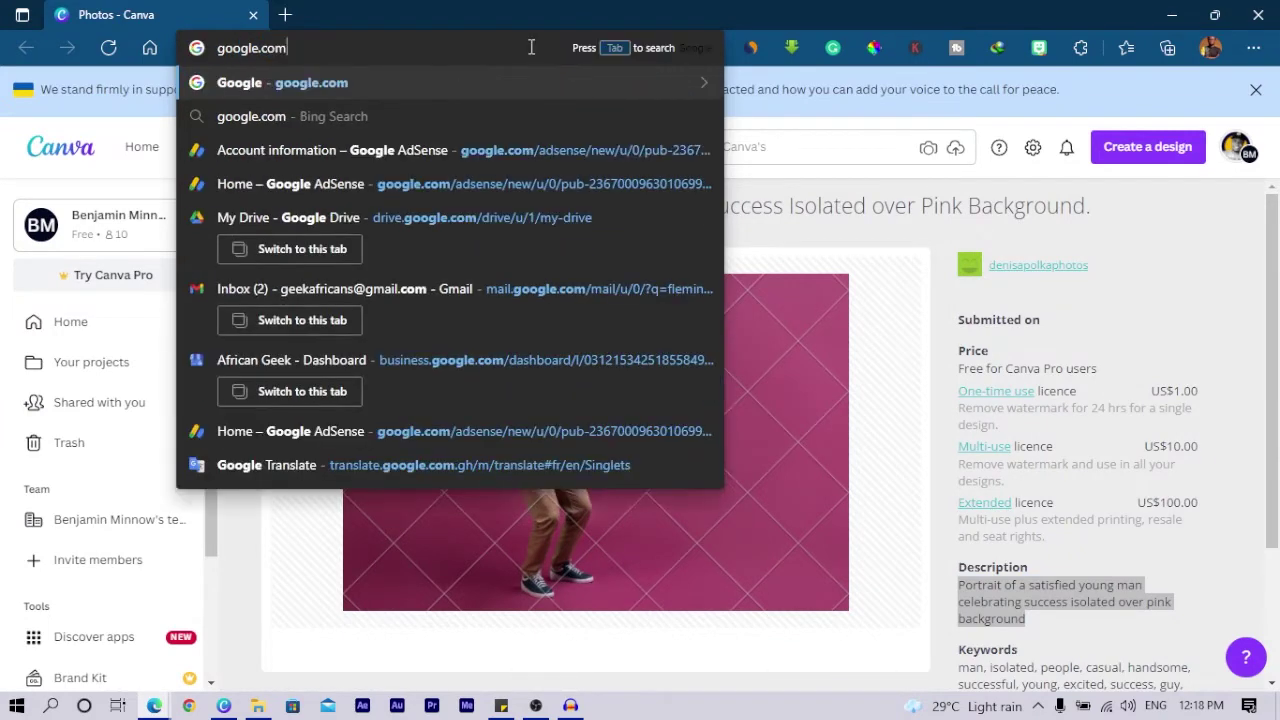
pyautogui.press('Return')
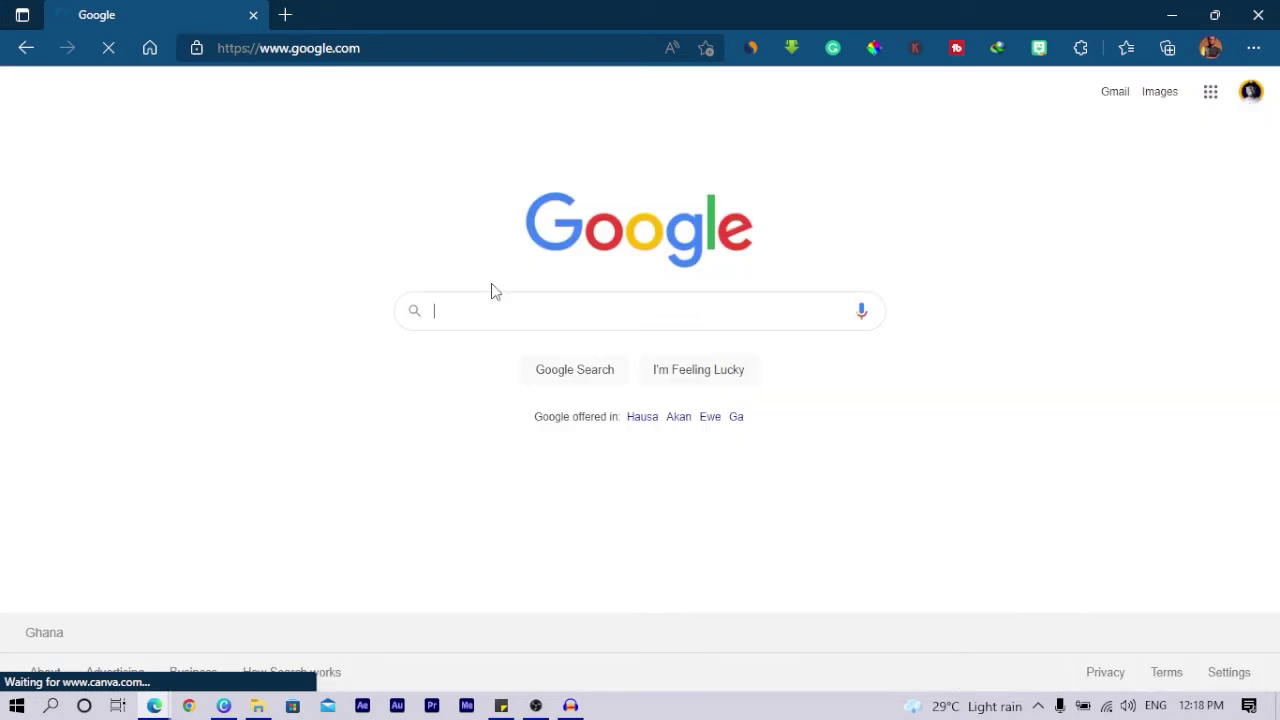
# Search Google for "coconut leaves png" and view the image results.
pyautogui.click(546, 314)
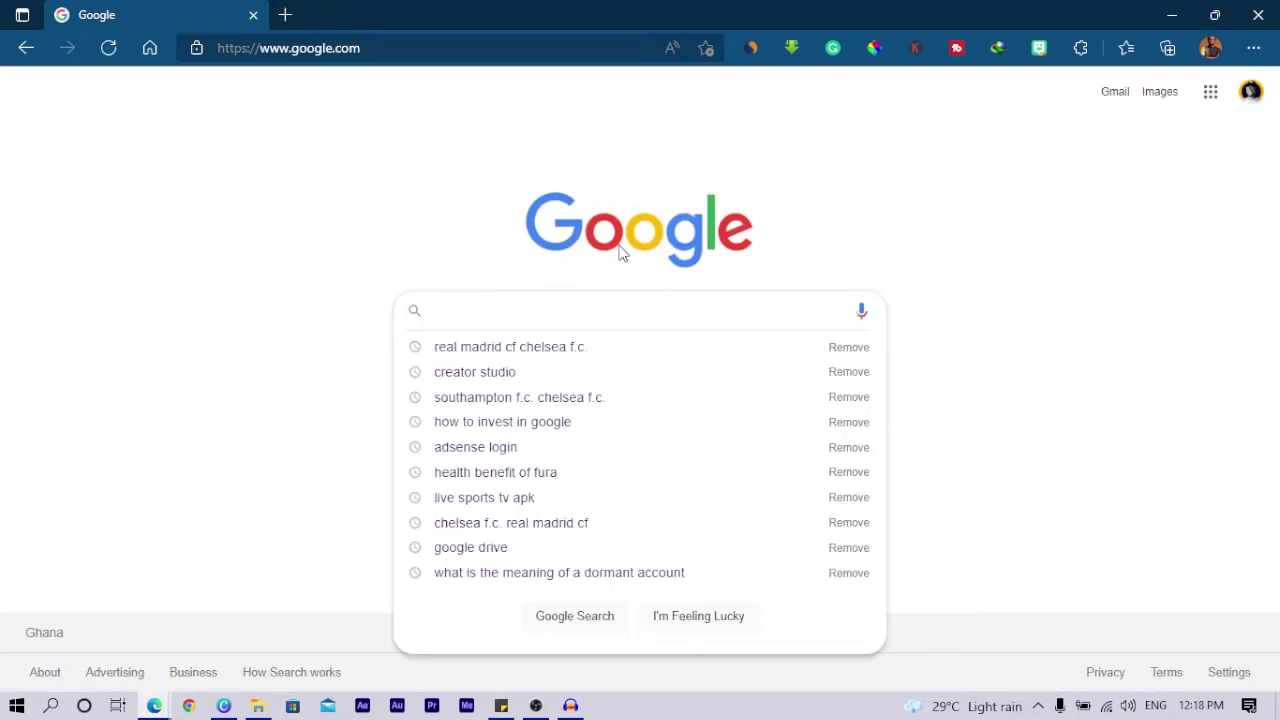
pyautogui.write('cocnut')
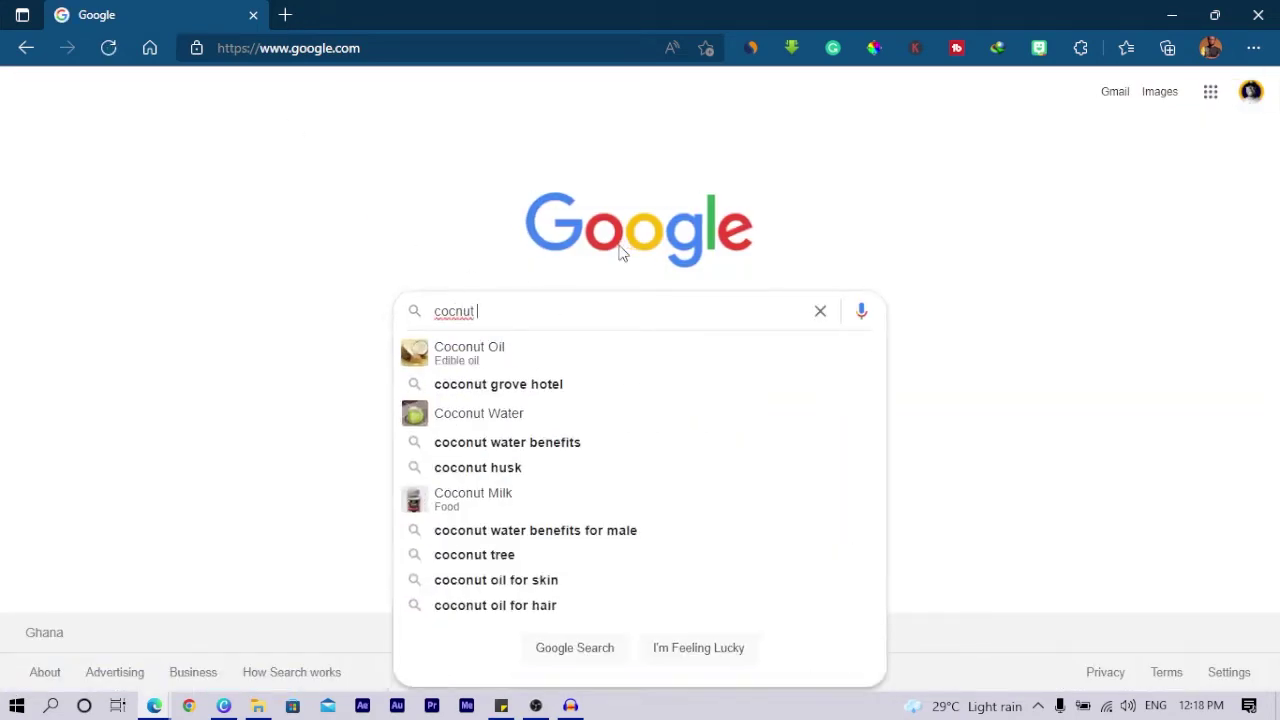
pyautogui.write(' leave')
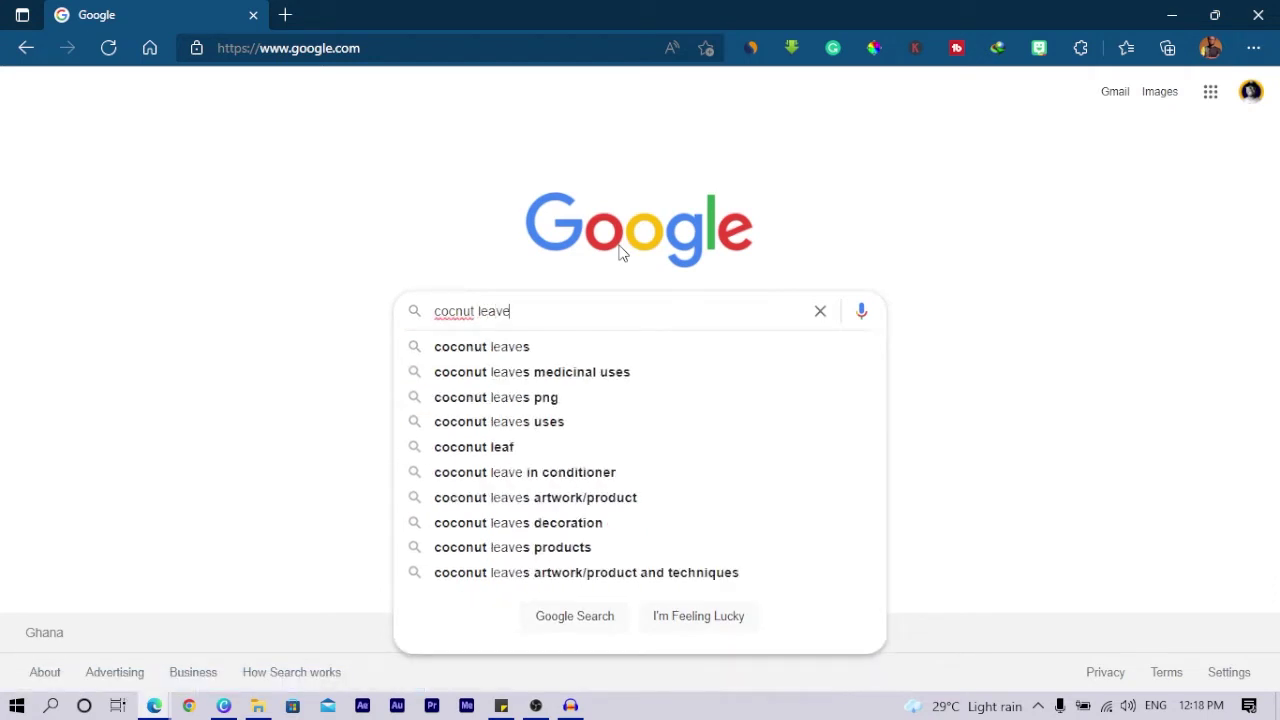
pyautogui.write('s png')
pyautogui.press('Return')
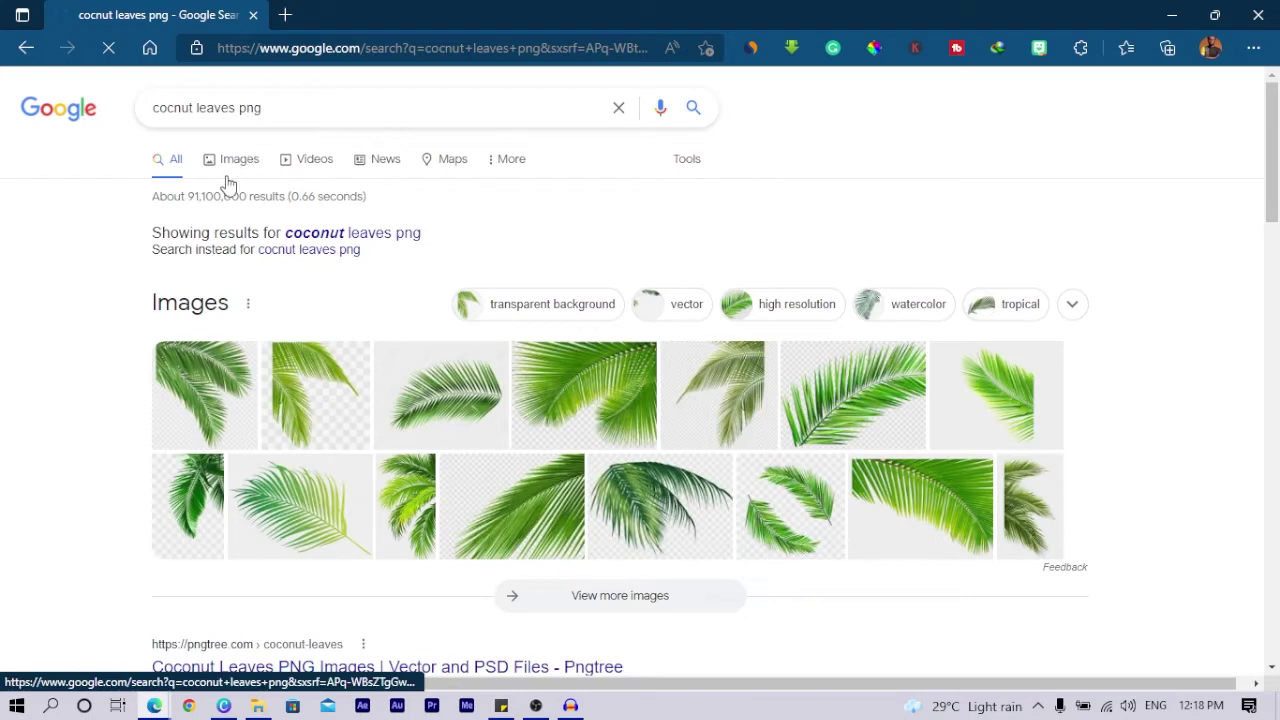
pyautogui.click(229, 166)
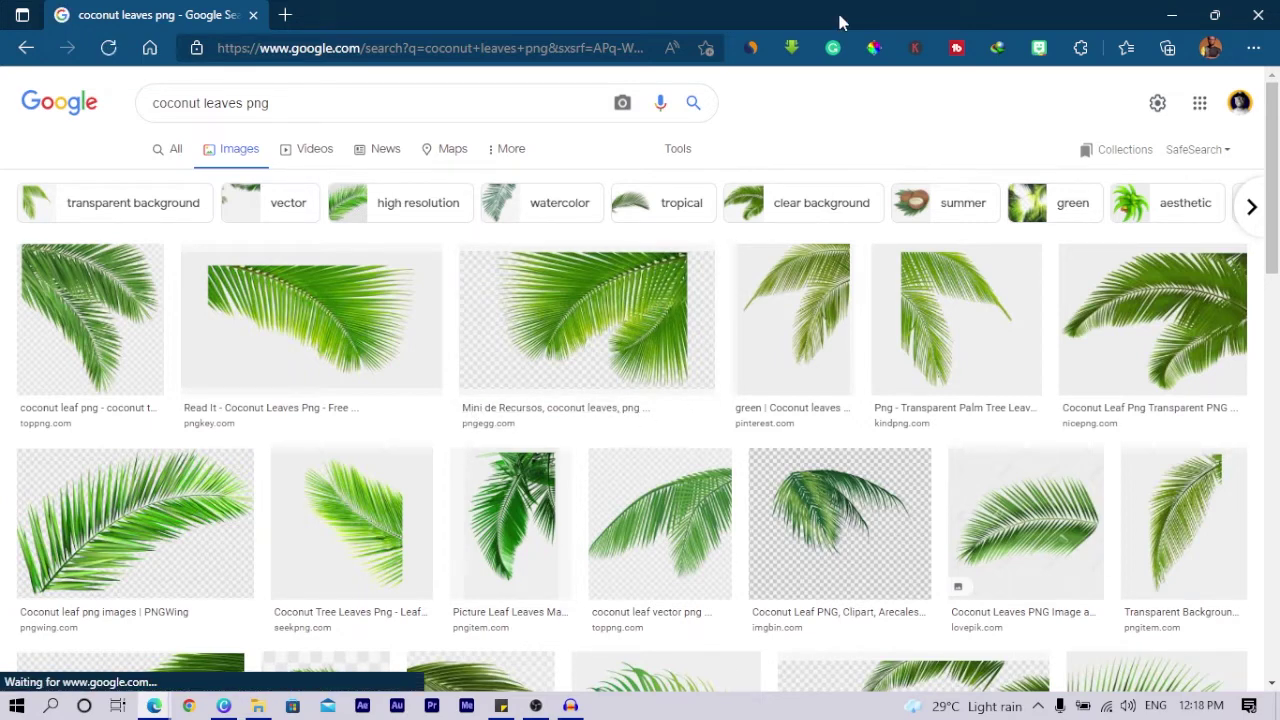
# Switch back to Canva, add the uploaded single green palm leaf to page 2 and place it over the woman's arm and waist.
pyautogui.hotkey('alt', 'Tab')
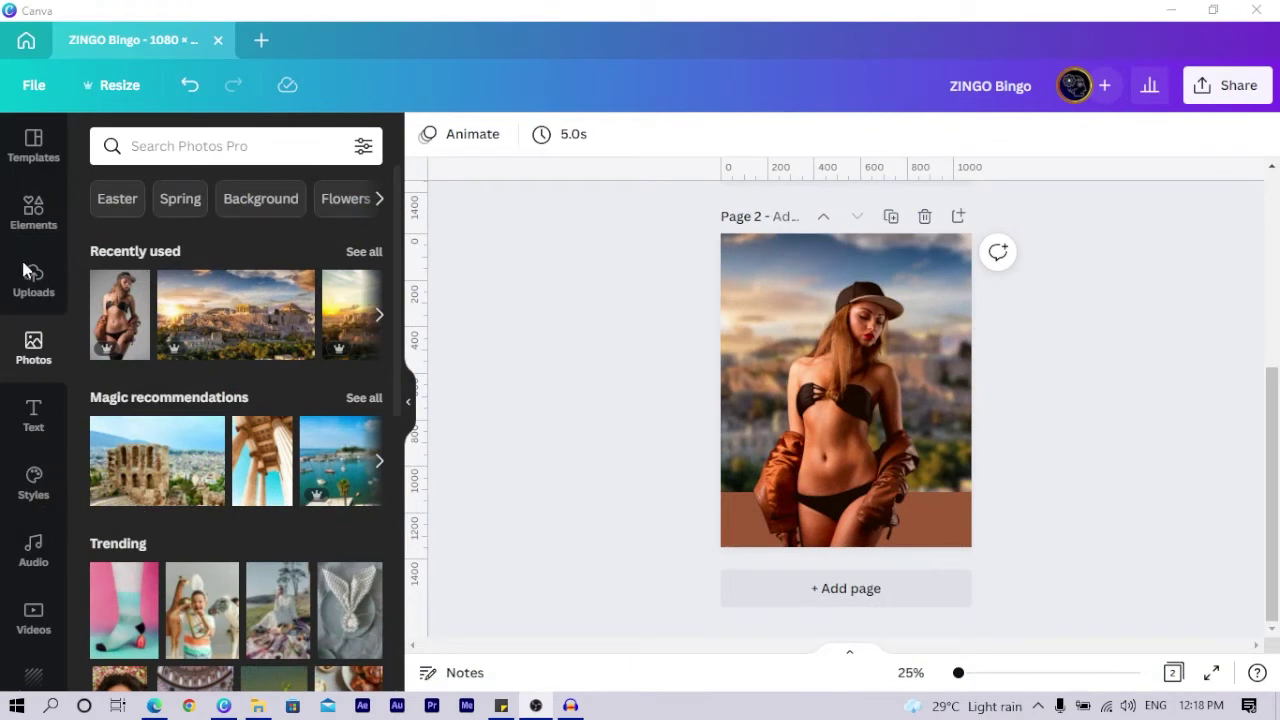
pyautogui.click(33, 284)
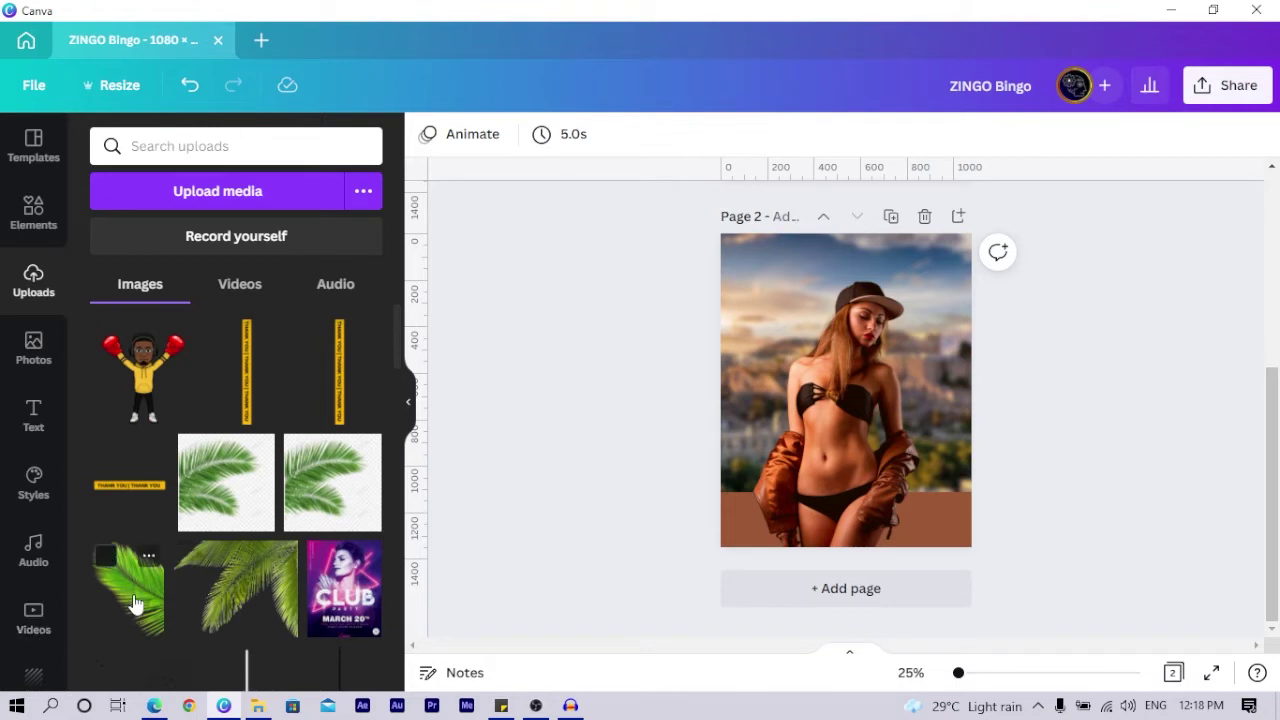
pyautogui.click(129, 588)
pyautogui.moveTo(871, 398); pyautogui.dragTo(928, 432)
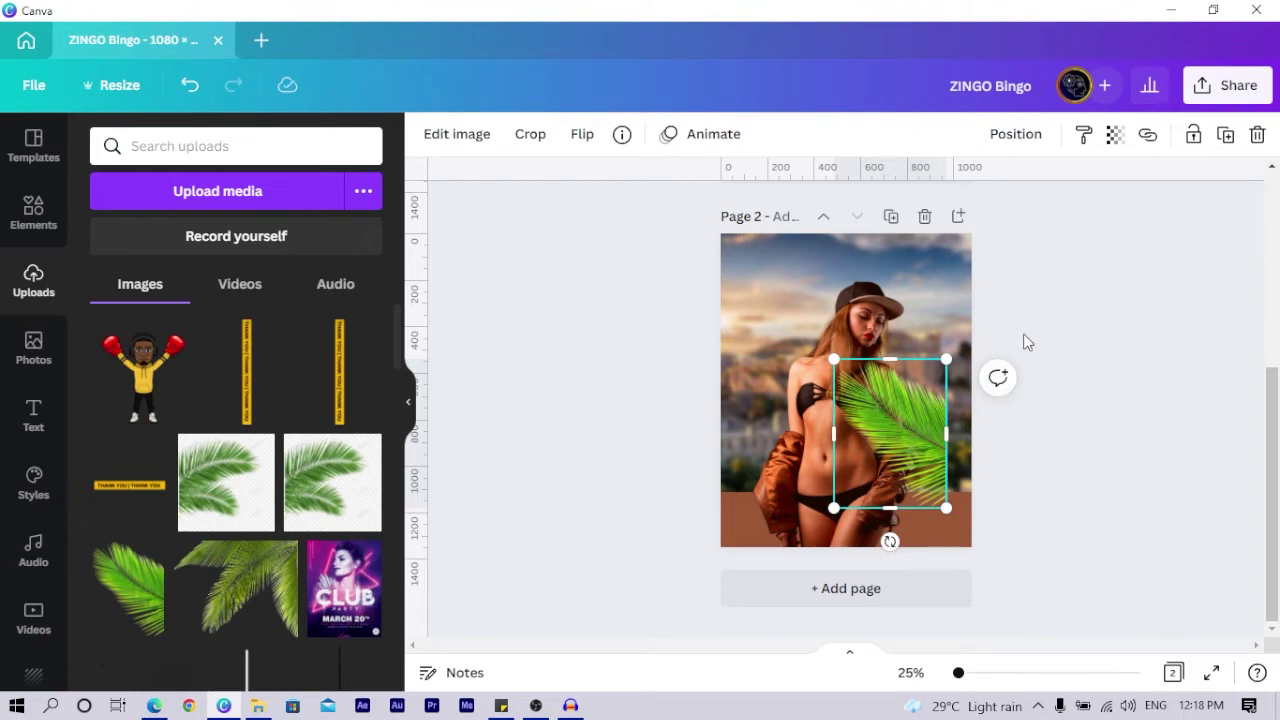
# Try muting the palm leaf's colours with saturation -56, contrast -25 and tint -71.
pyautogui.click(462, 139)
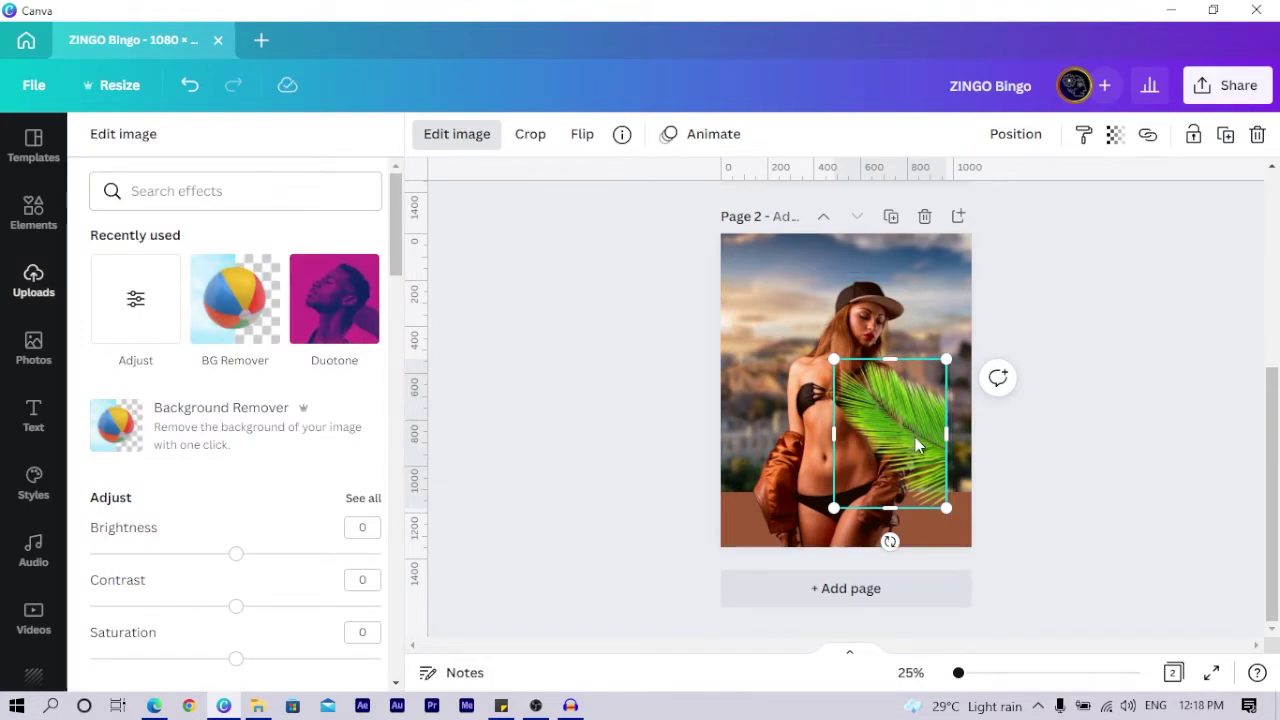
pyautogui.click(134, 299)
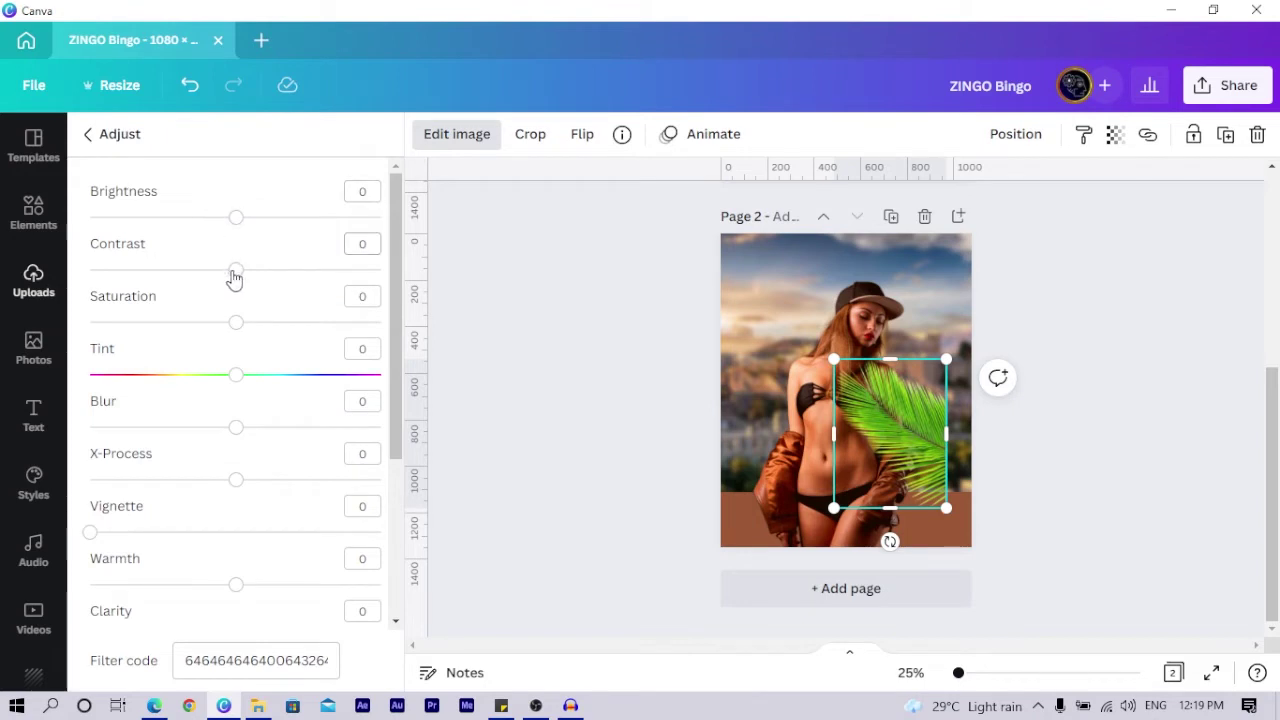
pyautogui.moveTo(236, 322); pyautogui.dragTo(155, 330)
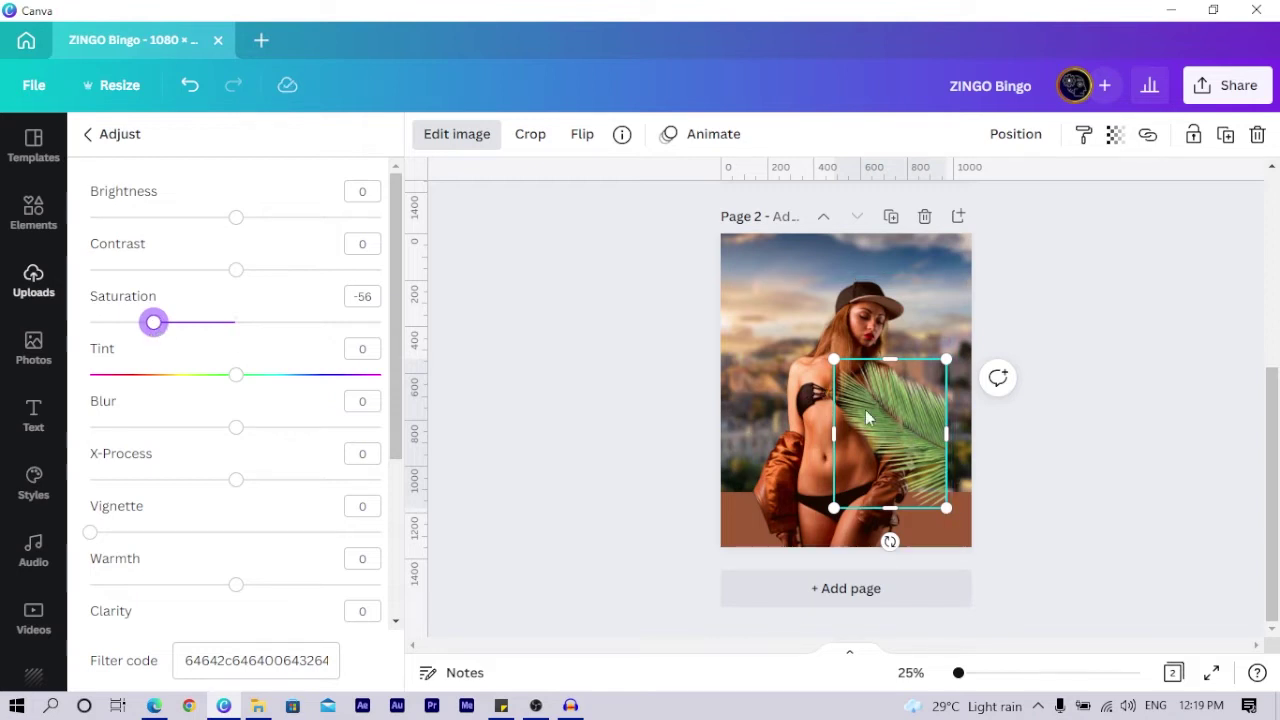
pyautogui.moveTo(236, 375); pyautogui.dragTo(153, 400)
pyautogui.moveTo(237, 272); pyautogui.dragTo(201, 287)
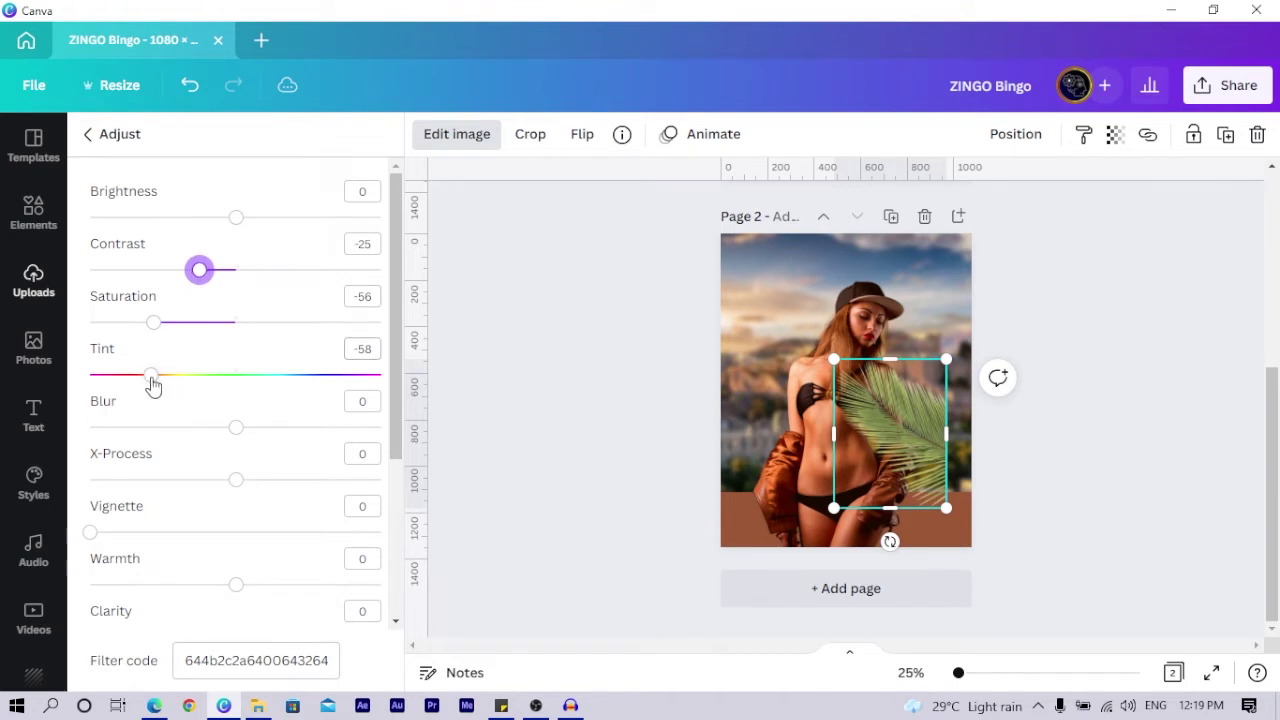
pyautogui.moveTo(153, 386)
pyautogui.mouseDown()
pyautogui.moveTo(132, 386)
pyautogui.moveTo(137, 397)
pyautogui.mouseUp()
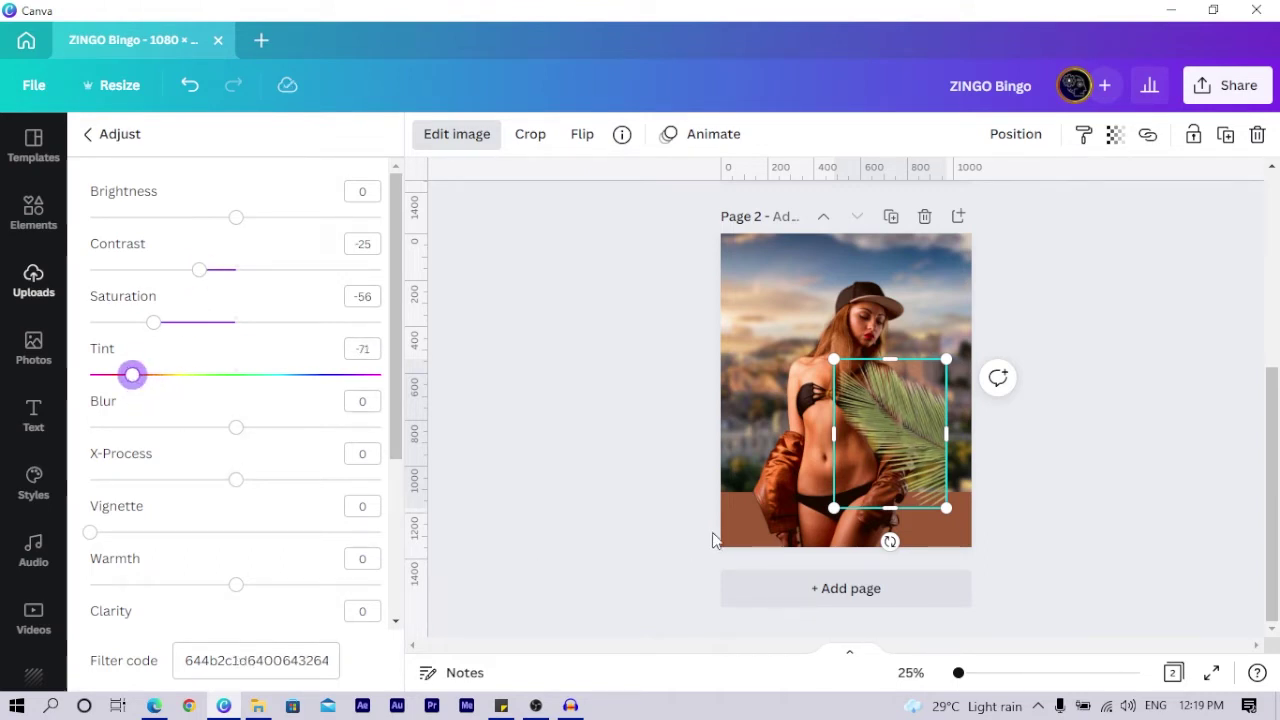
# Copy the filter code of the blurred palm leaf in page 1's upper right corner.
pyautogui.scroll(4, 712, 540)
pyautogui.click(932, 272)
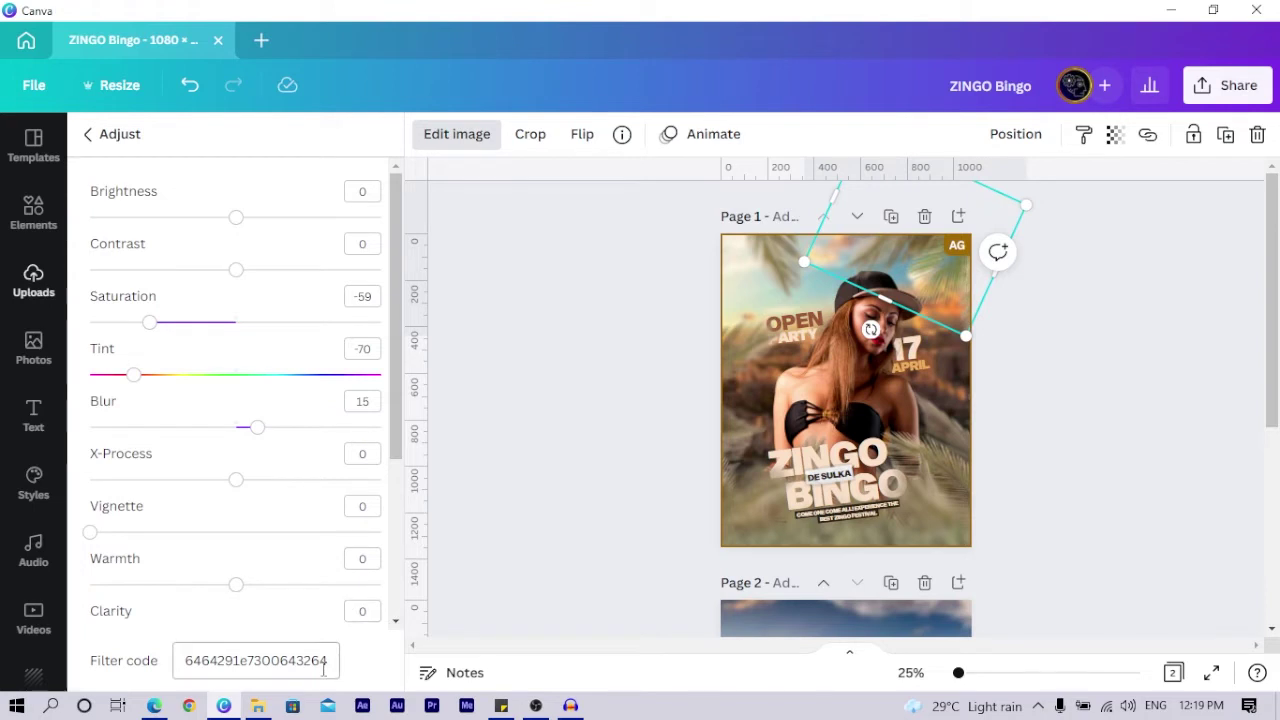
pyautogui.moveTo(326, 661); pyautogui.dragTo(180, 662)
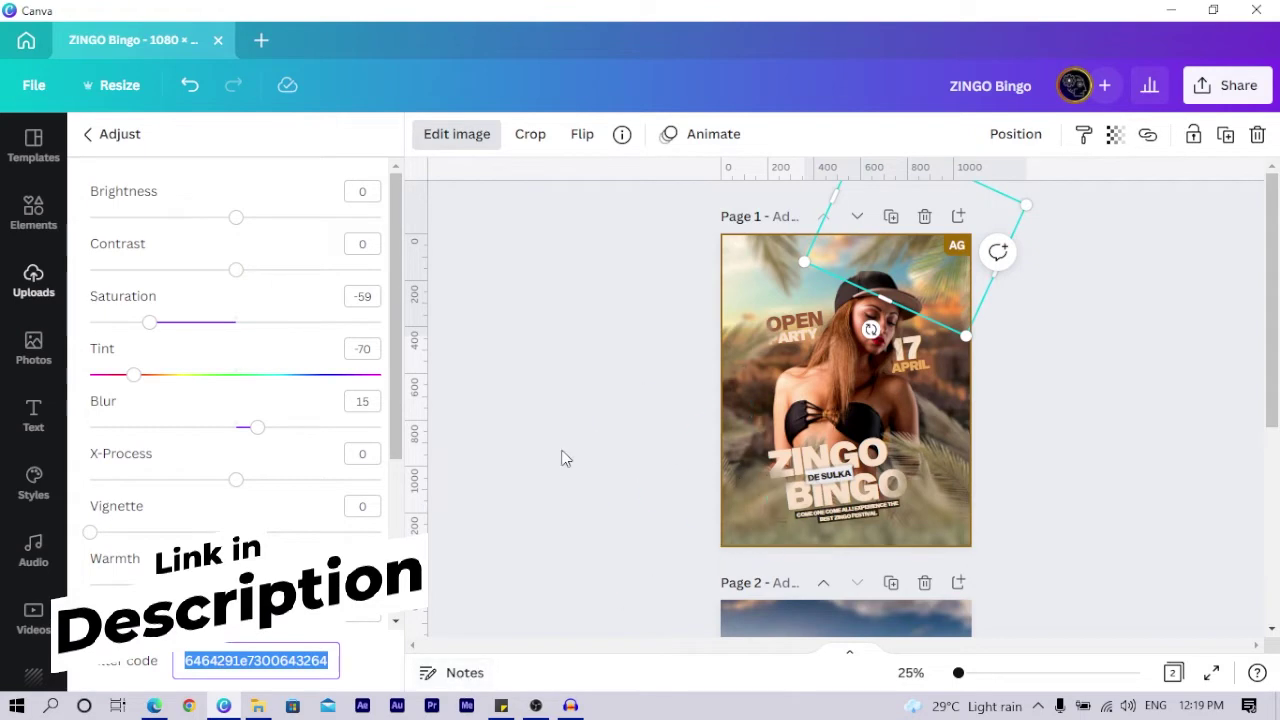
pyautogui.press('Escape')
# Reset the adjustments of page 2's palm leaf and apply the copied filter code with its blur of 15.
pyautogui.scroll(-4, 632, 554)
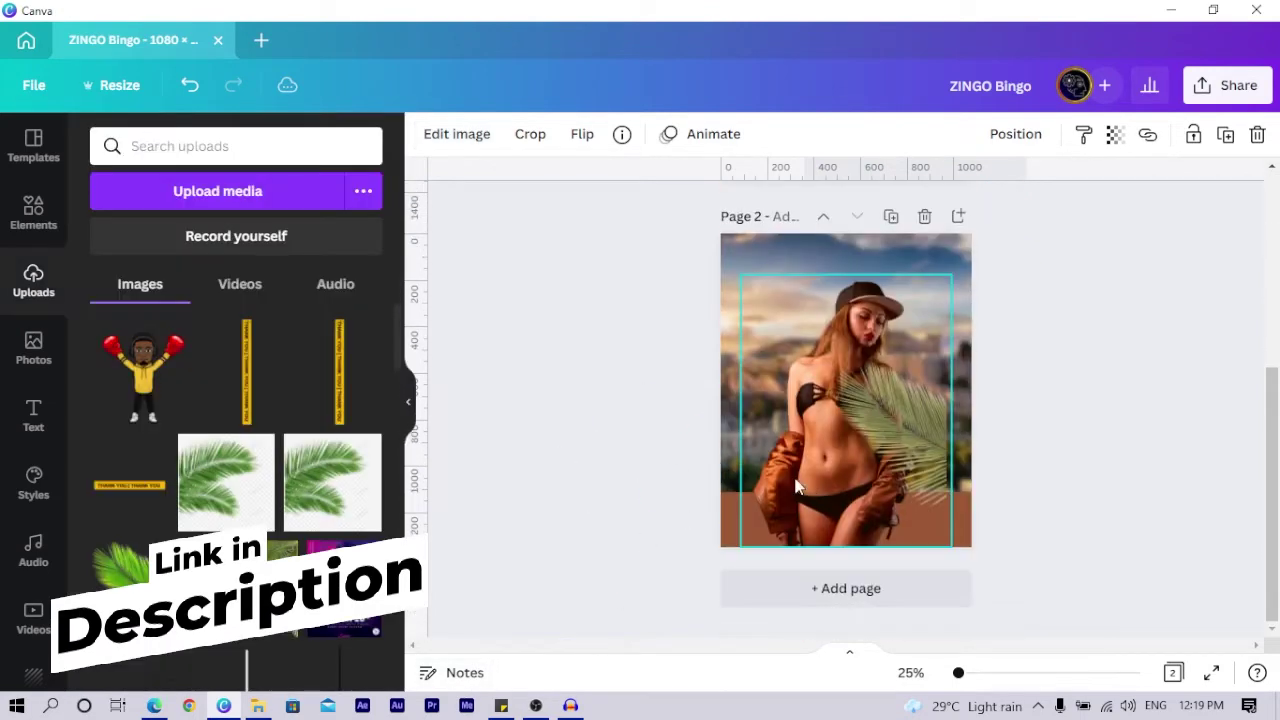
pyautogui.click(895, 423)
pyautogui.click(438, 140)
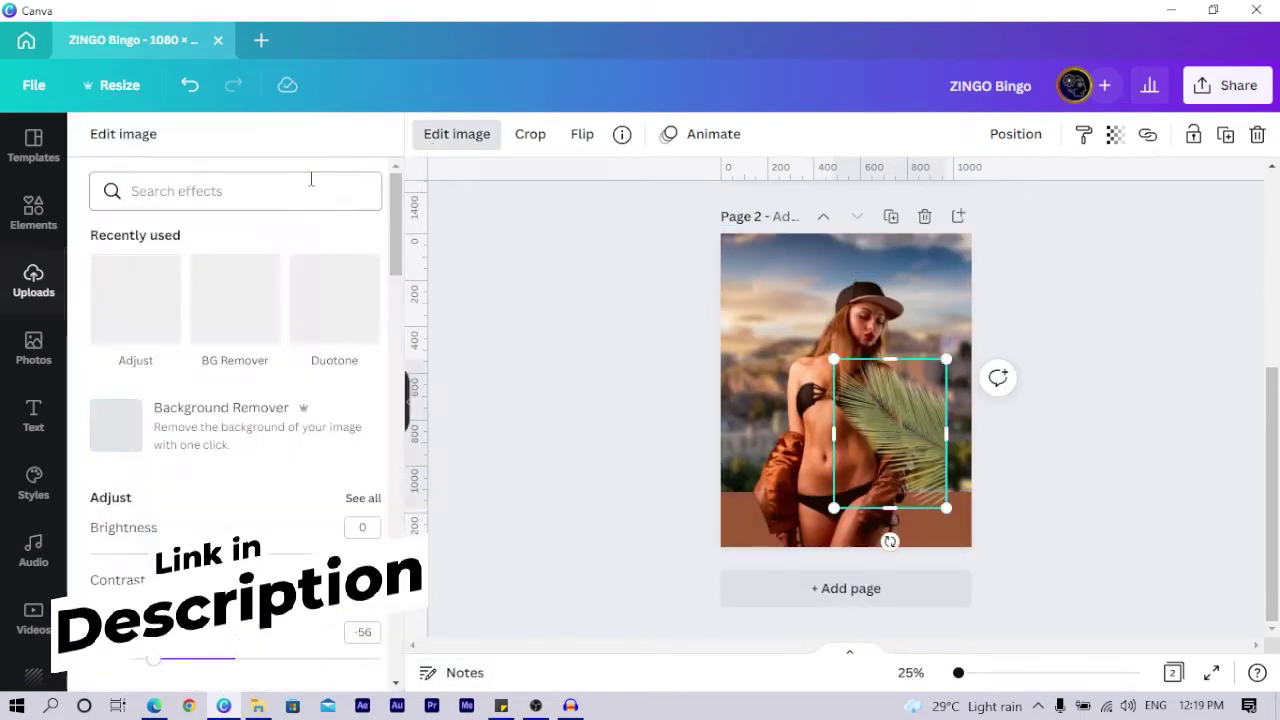
pyautogui.click(363, 497)
pyautogui.scroll(-1, 255, 420)
pyautogui.scroll(-3, 255, 420)
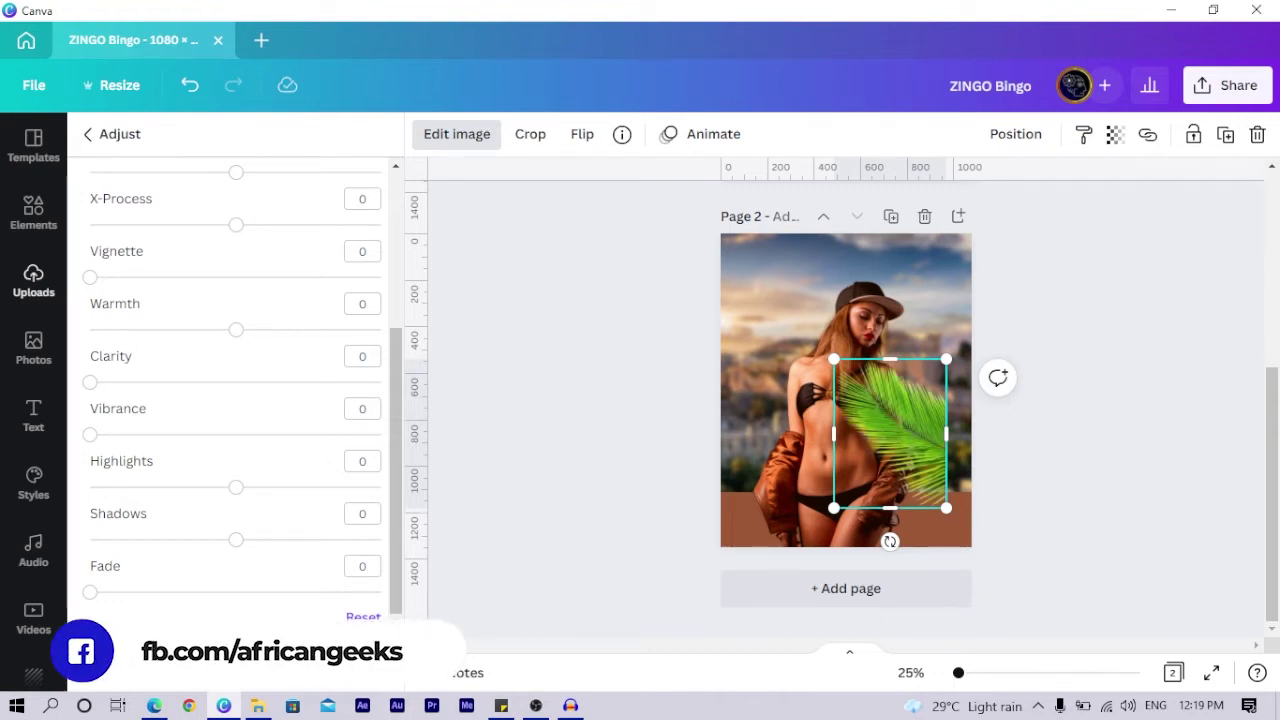
pyautogui.moveTo(236, 172); pyautogui.dragTo(257, 172)
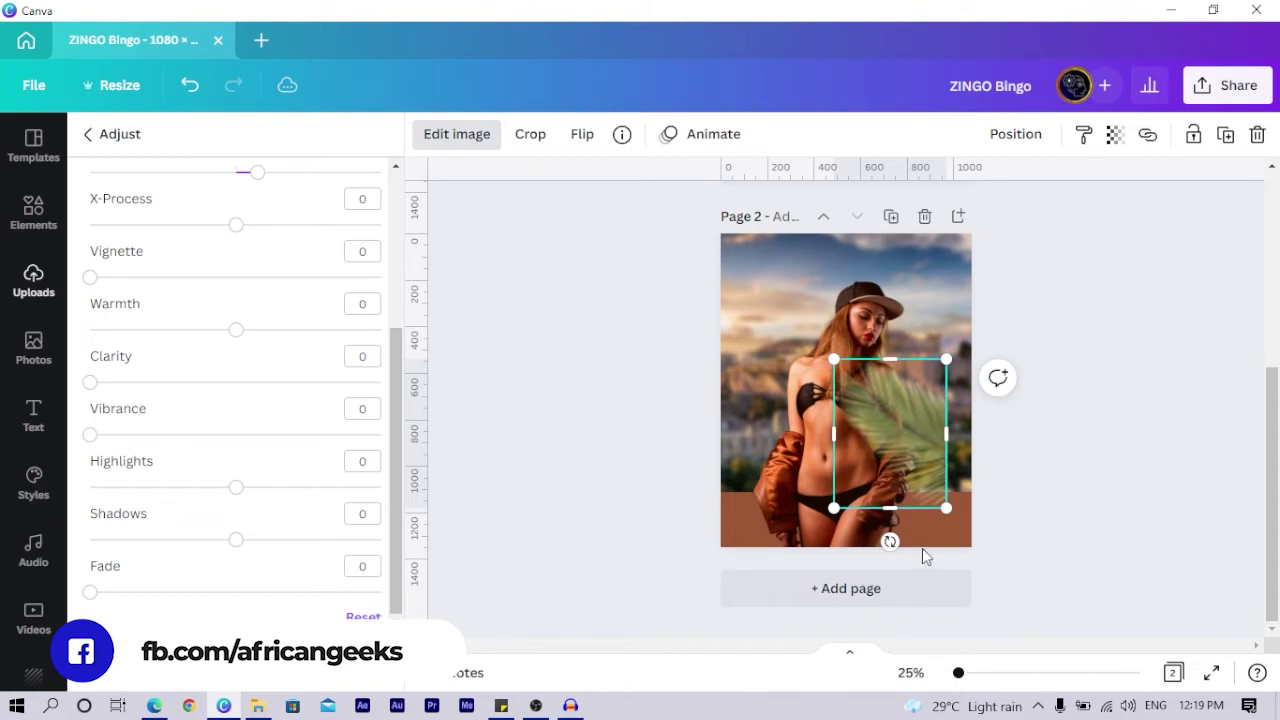
# Move the single palm leaf into page 2's lower right corner and set its blur to 0.
pyautogui.moveTo(894, 413); pyautogui.dragTo(941, 502)
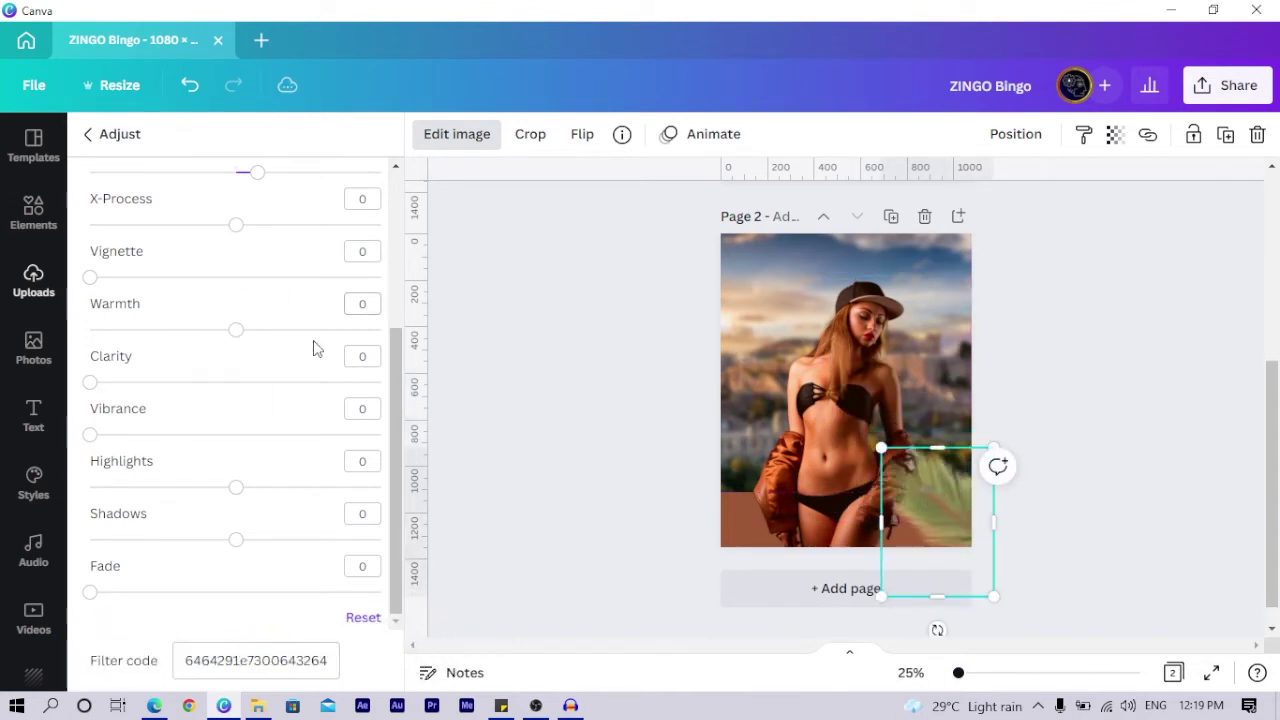
pyautogui.scroll(3, 320, 355)
pyautogui.click(366, 403)
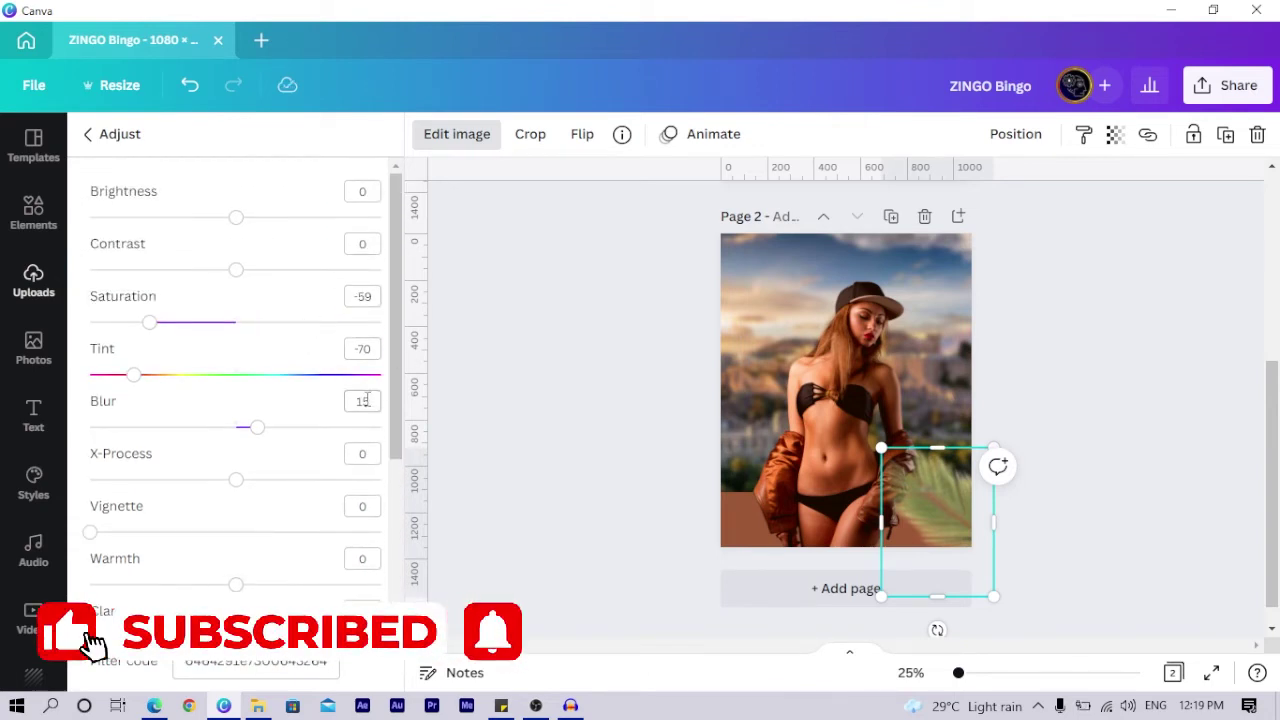
pyautogui.write('0')
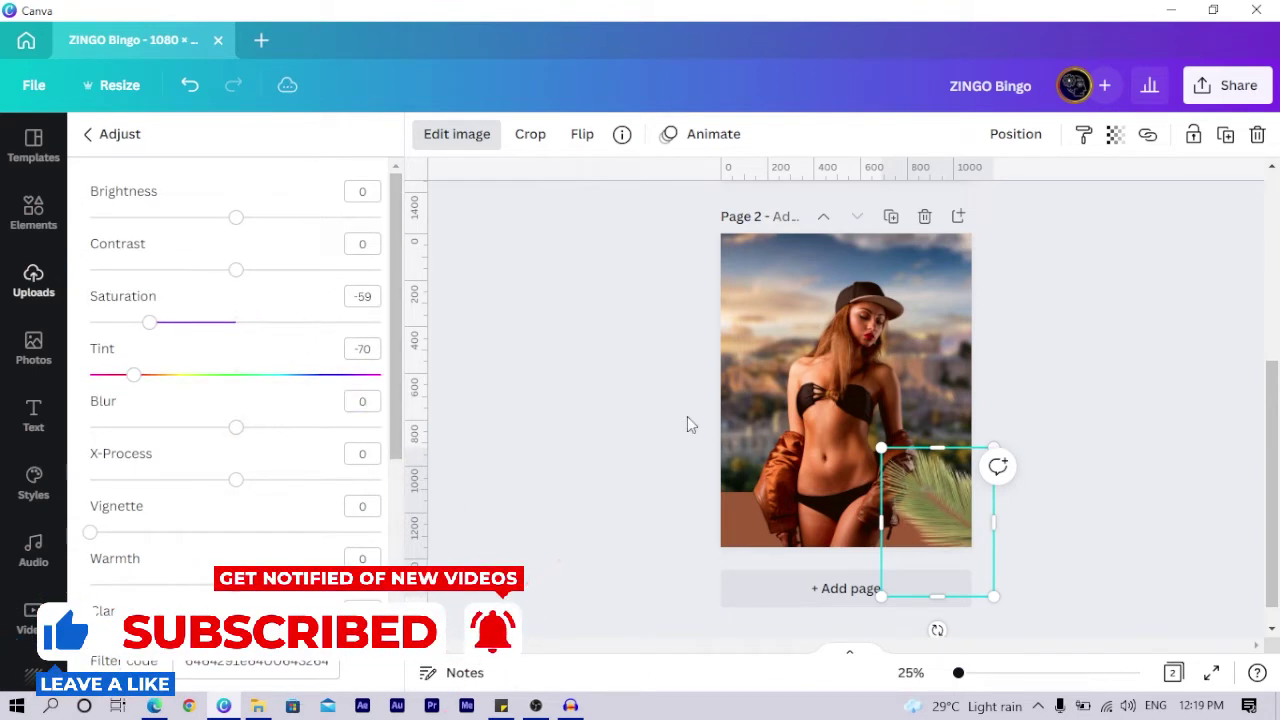
pyautogui.press('Escape')
pyautogui.moveTo(920, 523)
pyautogui.mouseDown()
pyautogui.moveTo(900, 509)
pyautogui.moveTo(931, 507)
pyautogui.mouseUp()
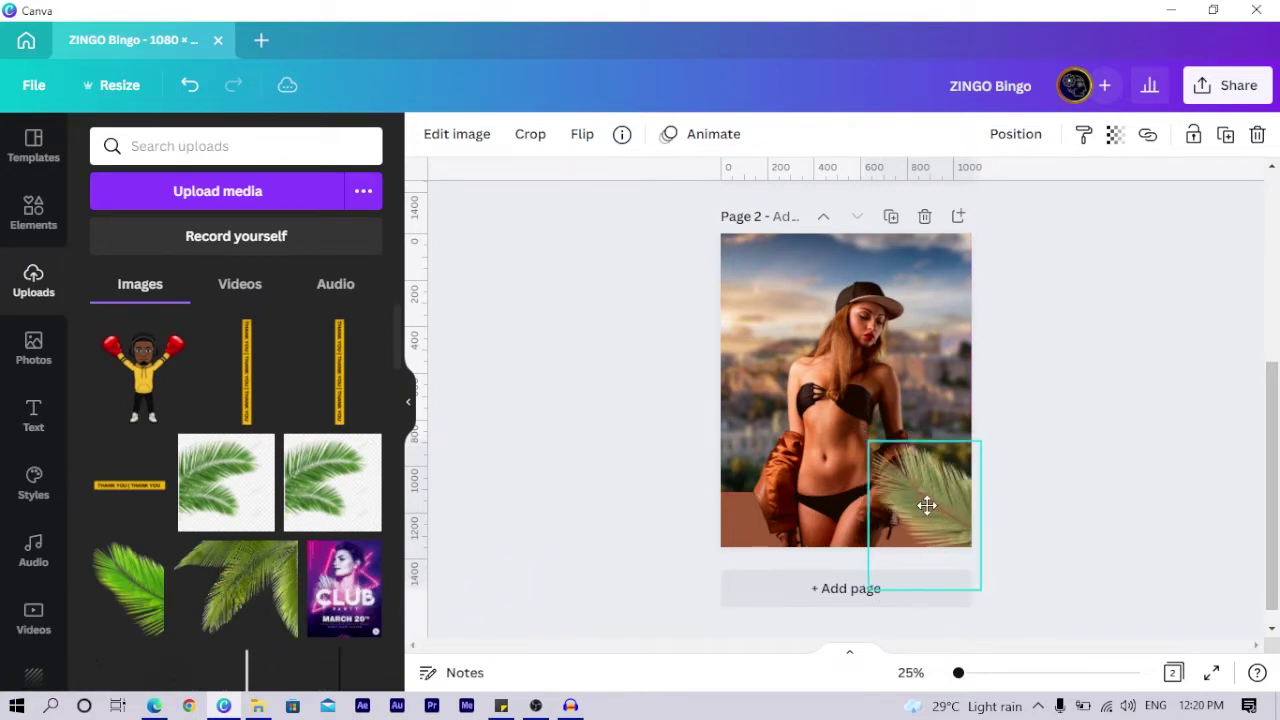
# Add the uploaded spreading palm branch to page 2 and apply the copied filter code to it.
pyautogui.scroll(-2, 236, 480)
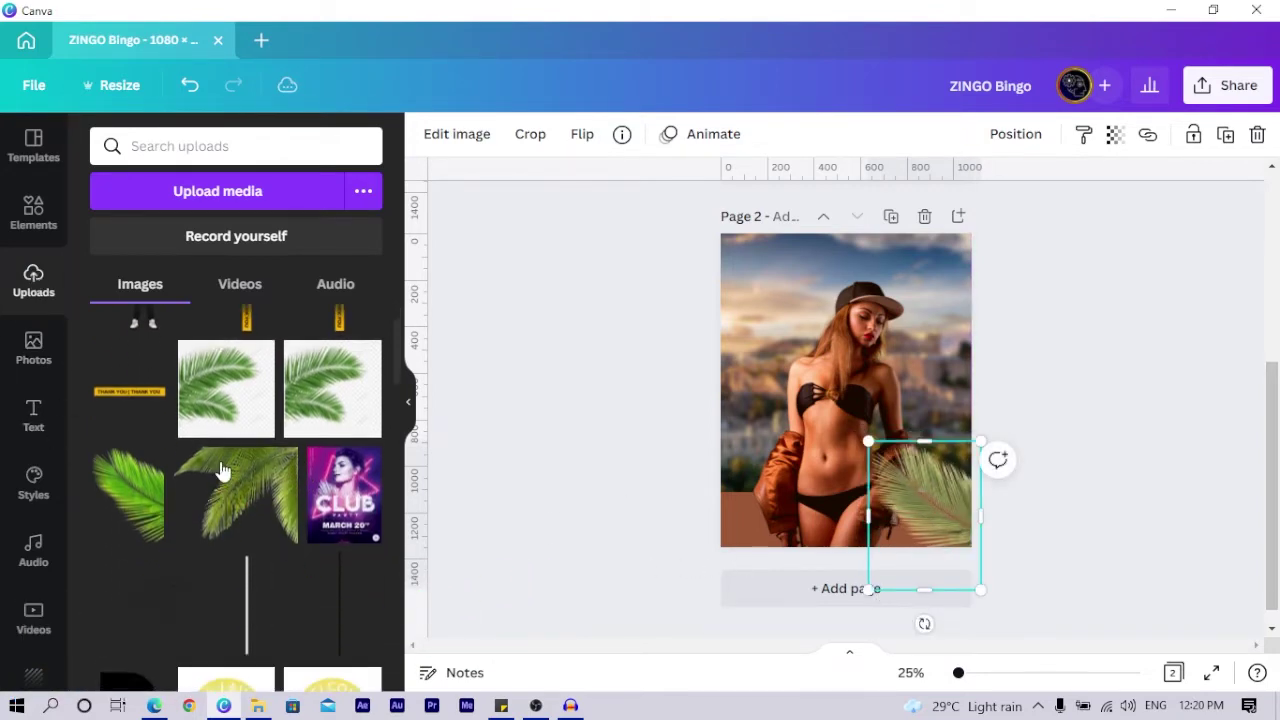
pyautogui.click(236, 495)
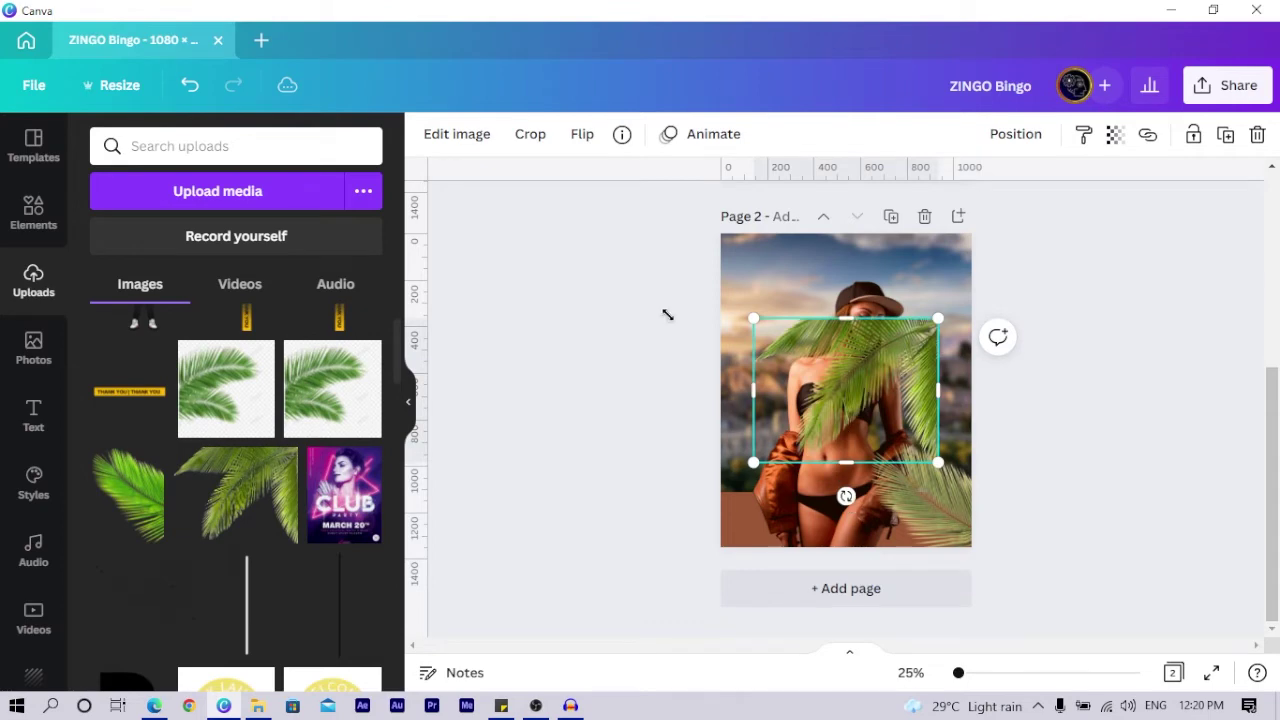
pyautogui.click(447, 136)
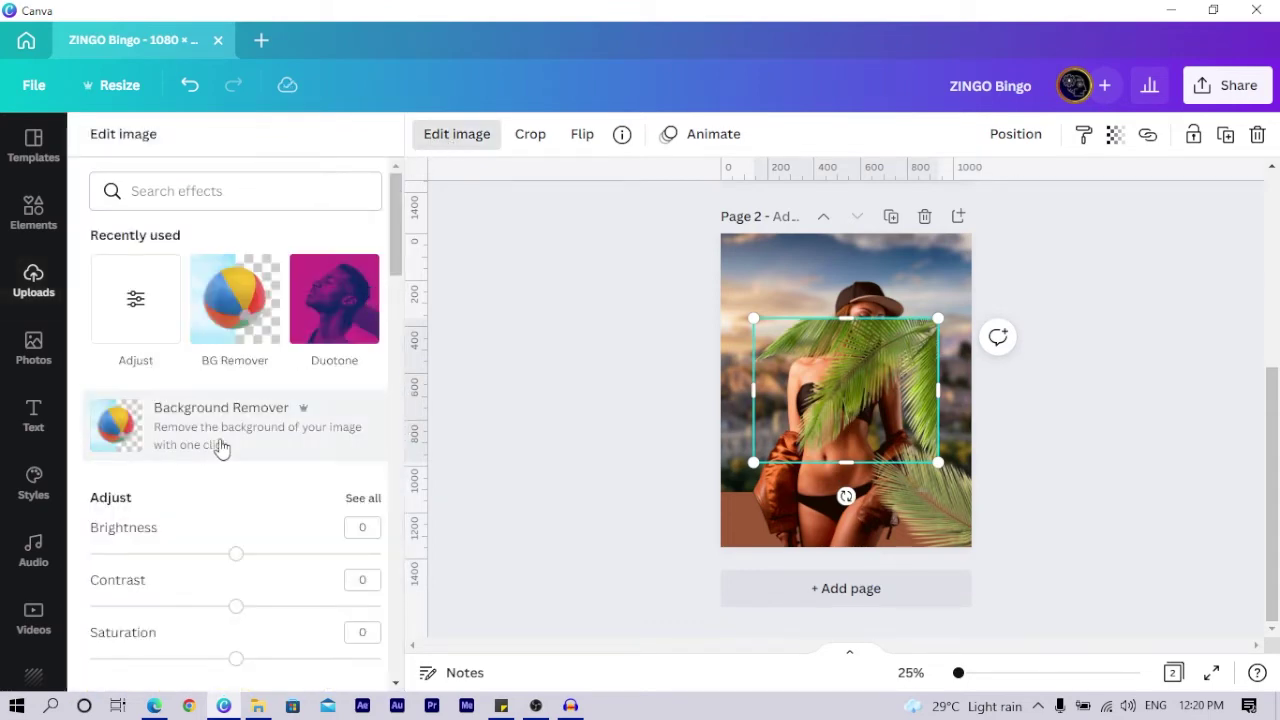
pyautogui.click(157, 309)
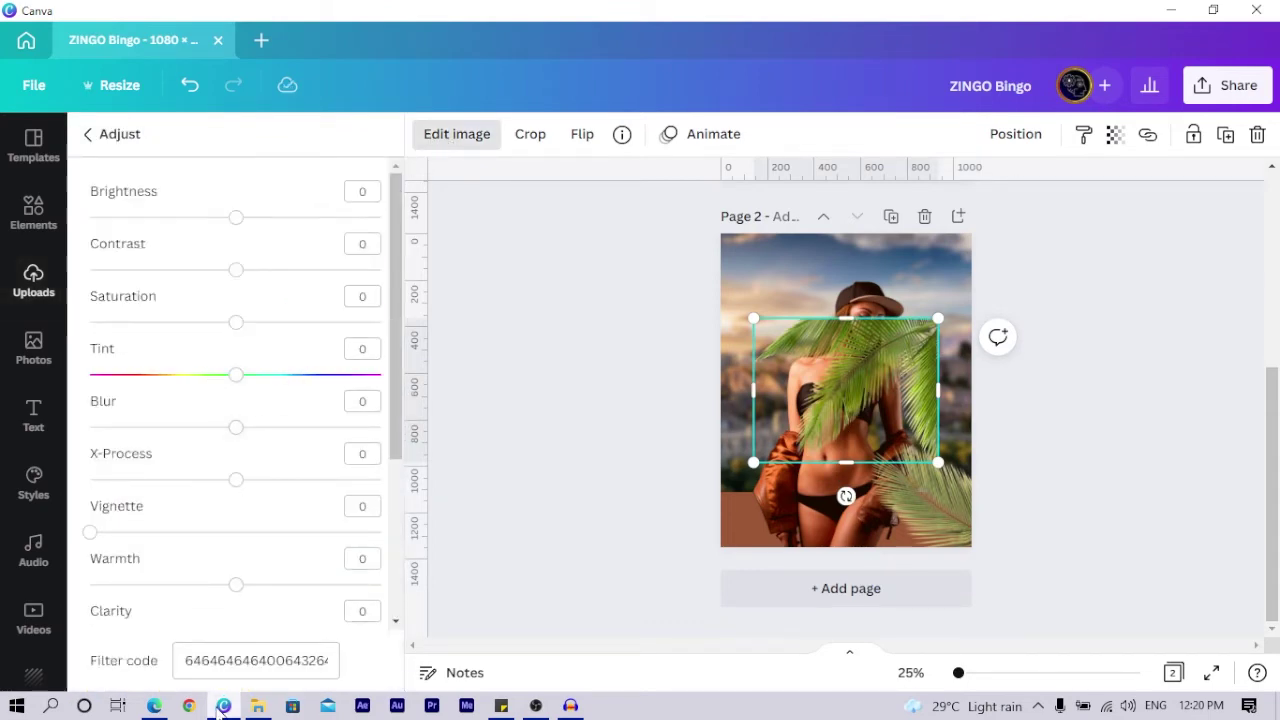
pyautogui.click(227, 661)
pyautogui.hotkey('ctrl', 'a')
pyautogui.press('BackSpace')
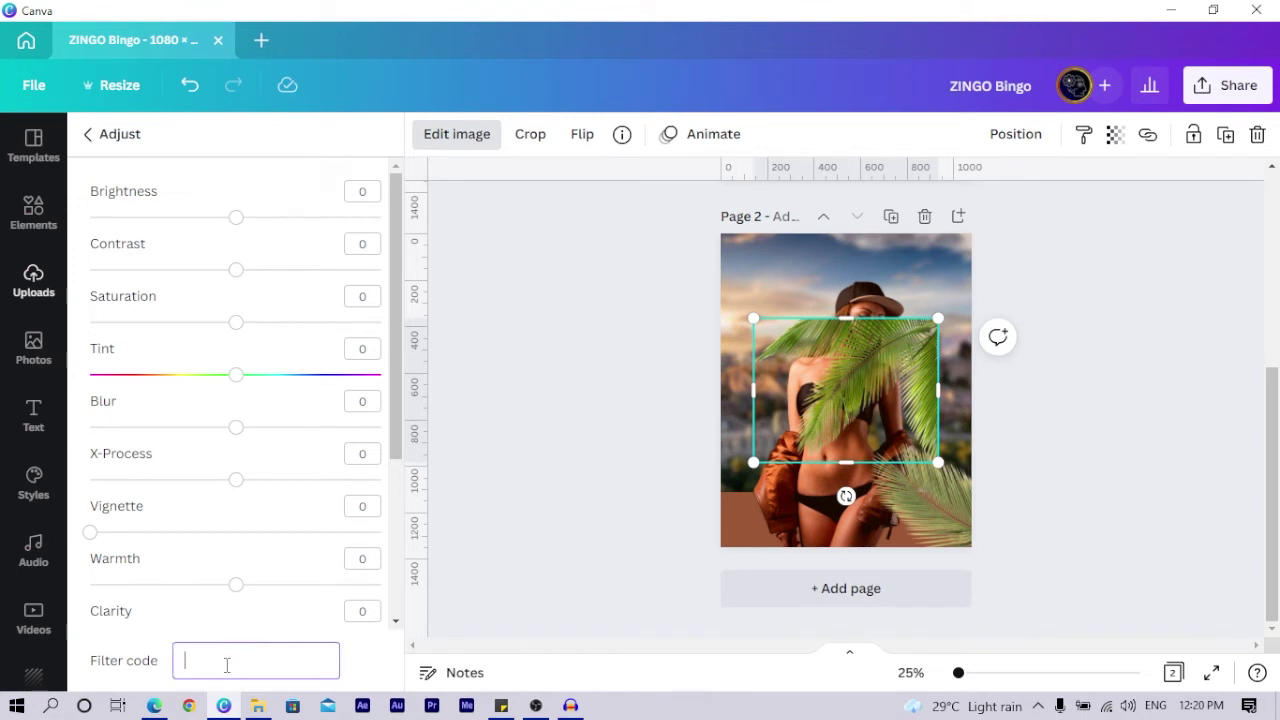
pyautogui.hotkey('ctrl', 'v')
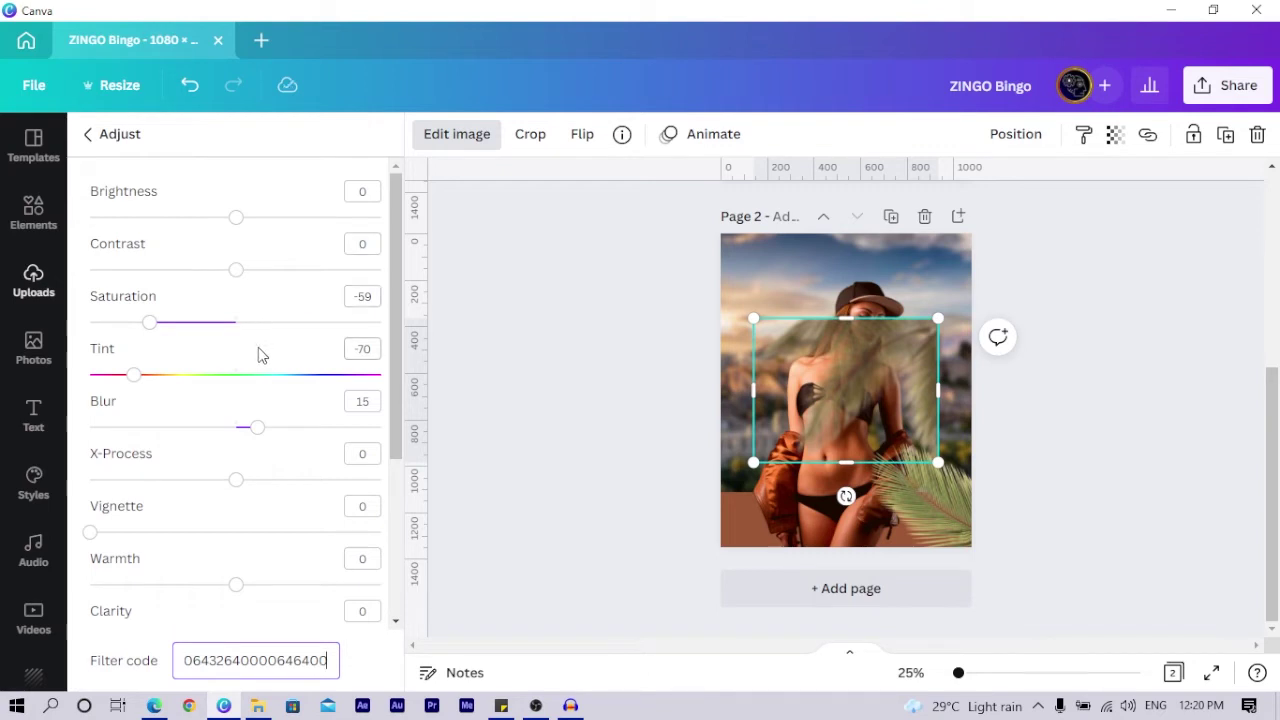
# Set the spreading palm branch's blur to 0.
pyautogui.click(362, 401)
pyautogui.write('0')
pyautogui.press('Return')
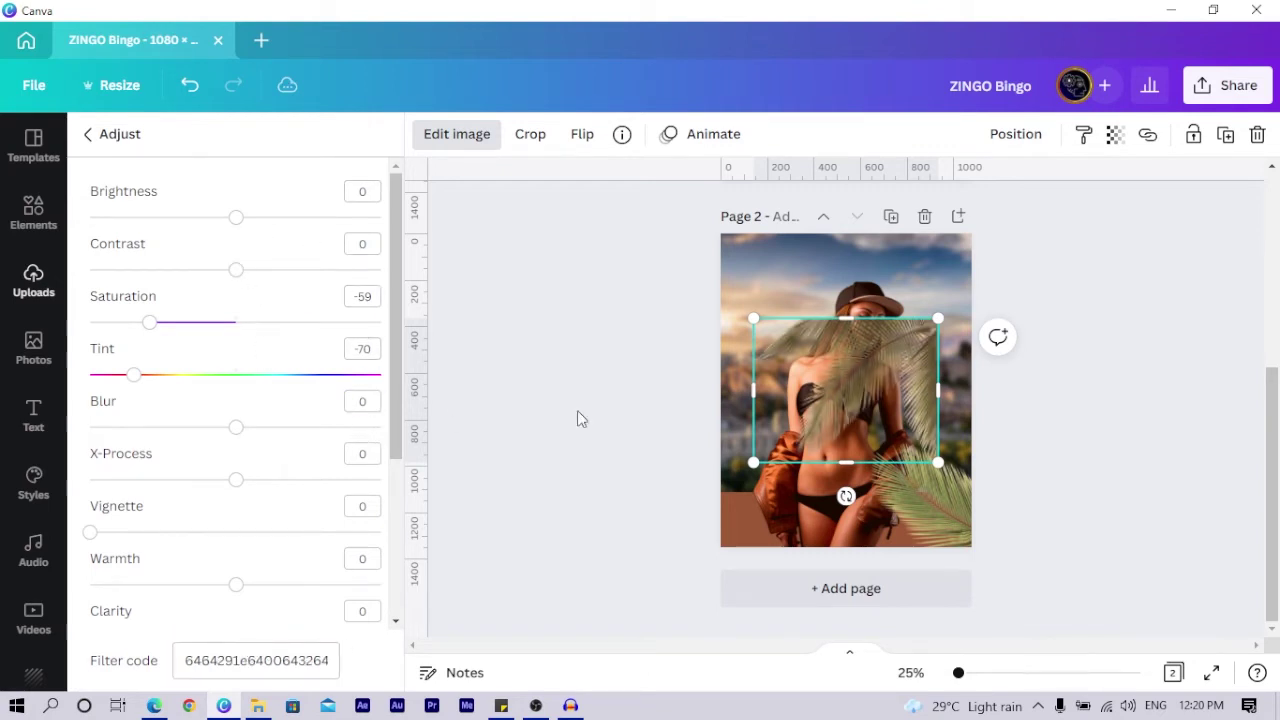
# Turn the palm branch upside down and place it in page 2's lower left corner over the woman's jacket.
pyautogui.moveTo(846, 494); pyautogui.dragTo(850, 286)
pyautogui.moveTo(872, 410); pyautogui.dragTo(831, 500)
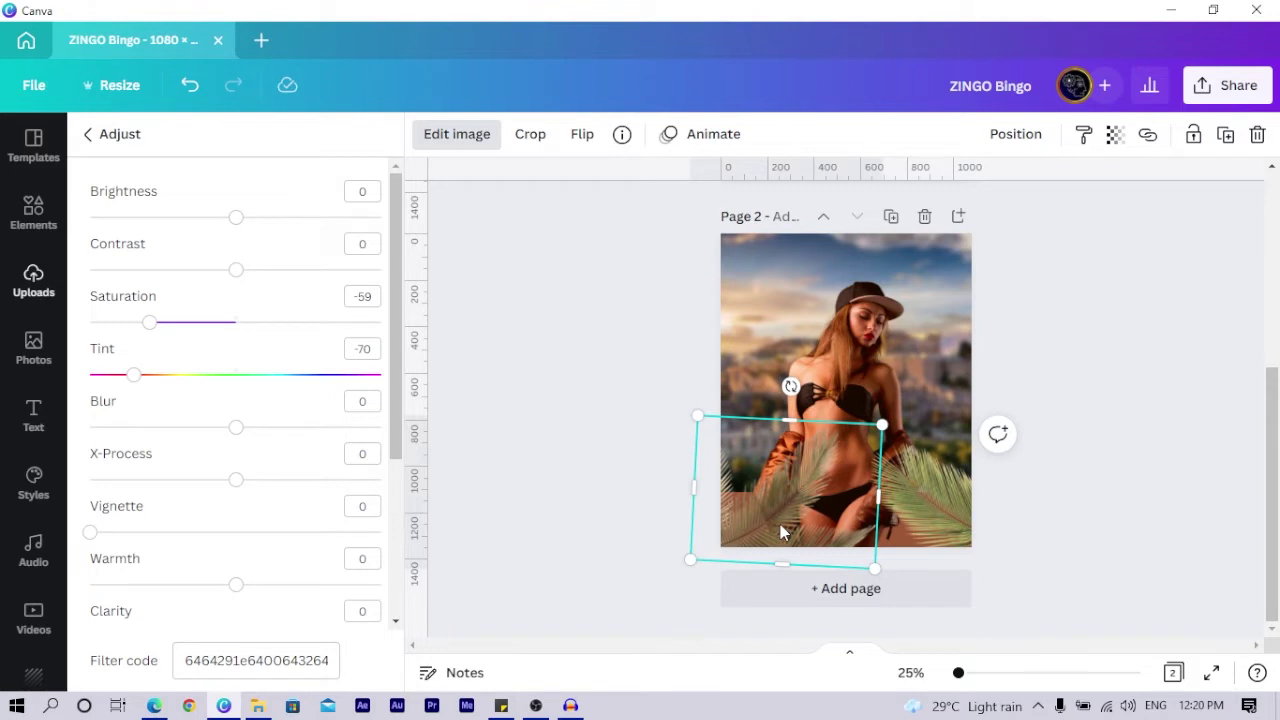
pyautogui.moveTo(783, 532); pyautogui.dragTo(788, 537)
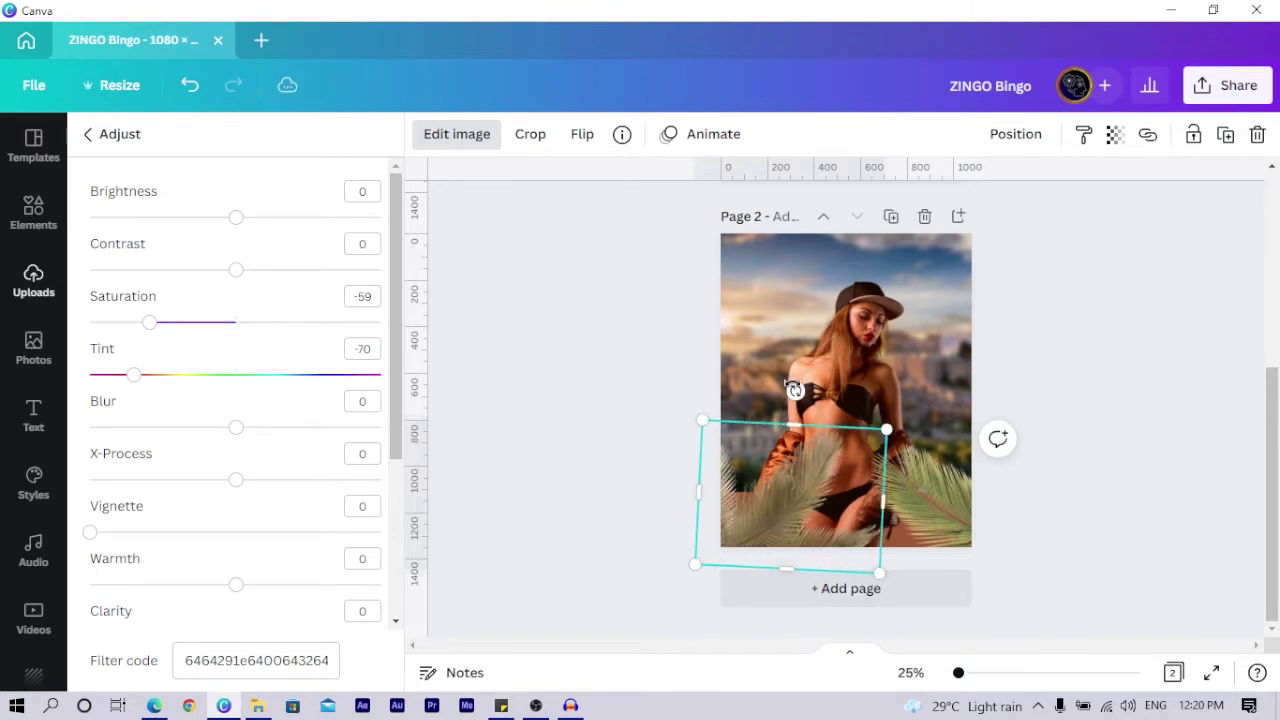
# Place a tilted copy of the palm branch in page 2's lower right corner, overlapping the single leaf.
pyautogui.moveTo(793, 389); pyautogui.dragTo(749, 402)
pyautogui.moveTo(803, 541); pyautogui.dragTo(865, 540)
pyautogui.hotkey('ctrl', 'z')
pyautogui.hotkey('ctrl', 'z')
pyautogui.hotkey('ctrl', 'z')
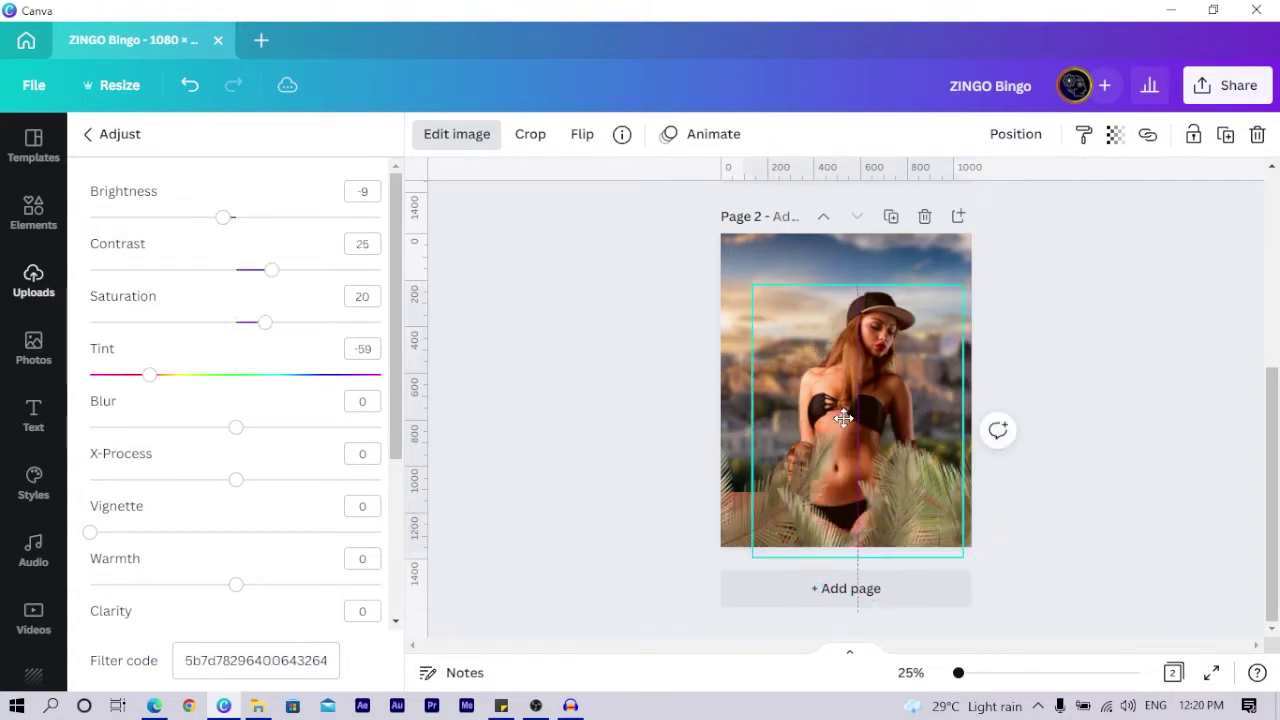
pyautogui.hotkey('ctrl', 'y')
pyautogui.hotkey('ctrl', 'y')
pyautogui.hotkey('ctrl', 'y')
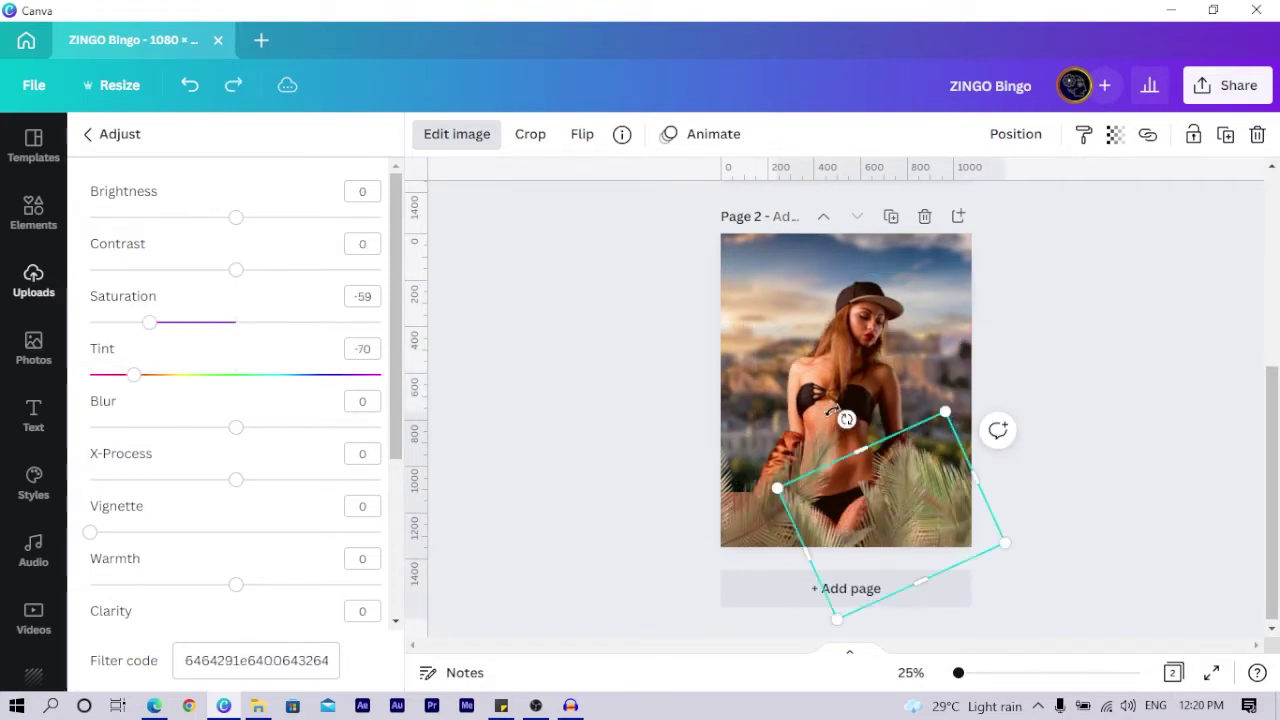
pyautogui.moveTo(805, 435); pyautogui.dragTo(805, 435)
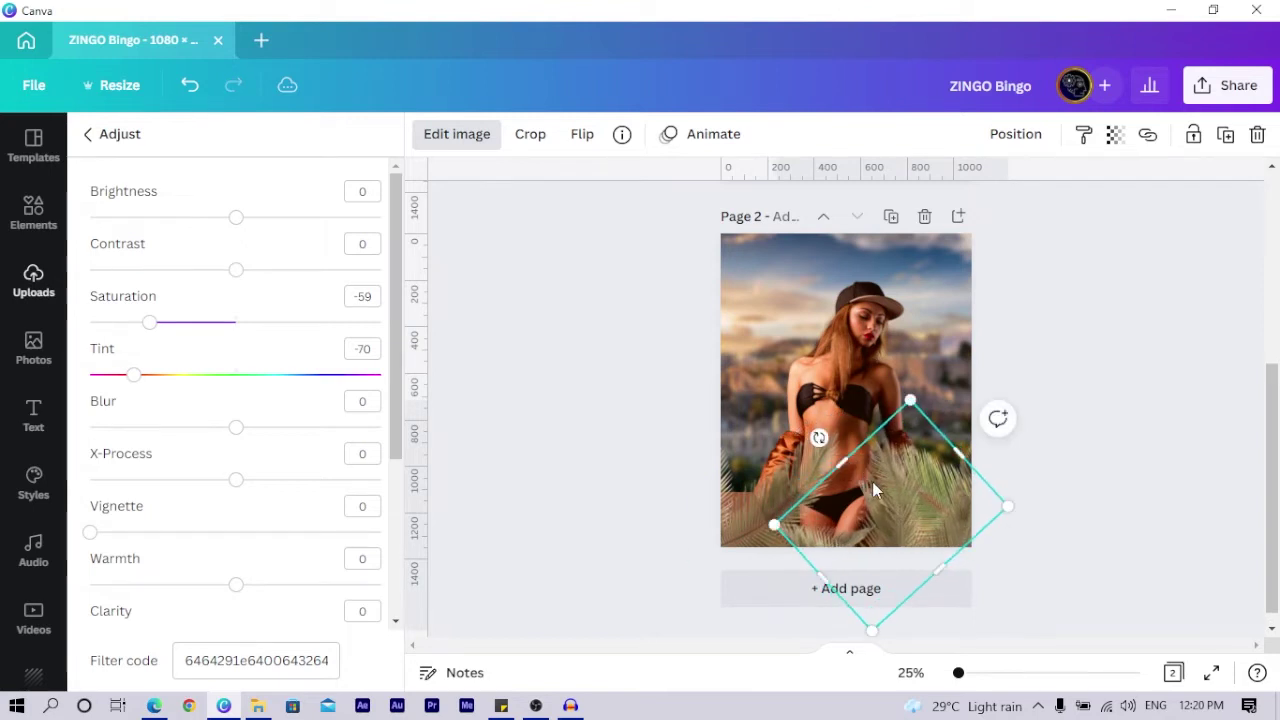
# Place another tilted copy of the palm branch along the lower middle of page 2, over the woman's hips.
pyautogui.moveTo(898, 528); pyautogui.dragTo(857, 517)
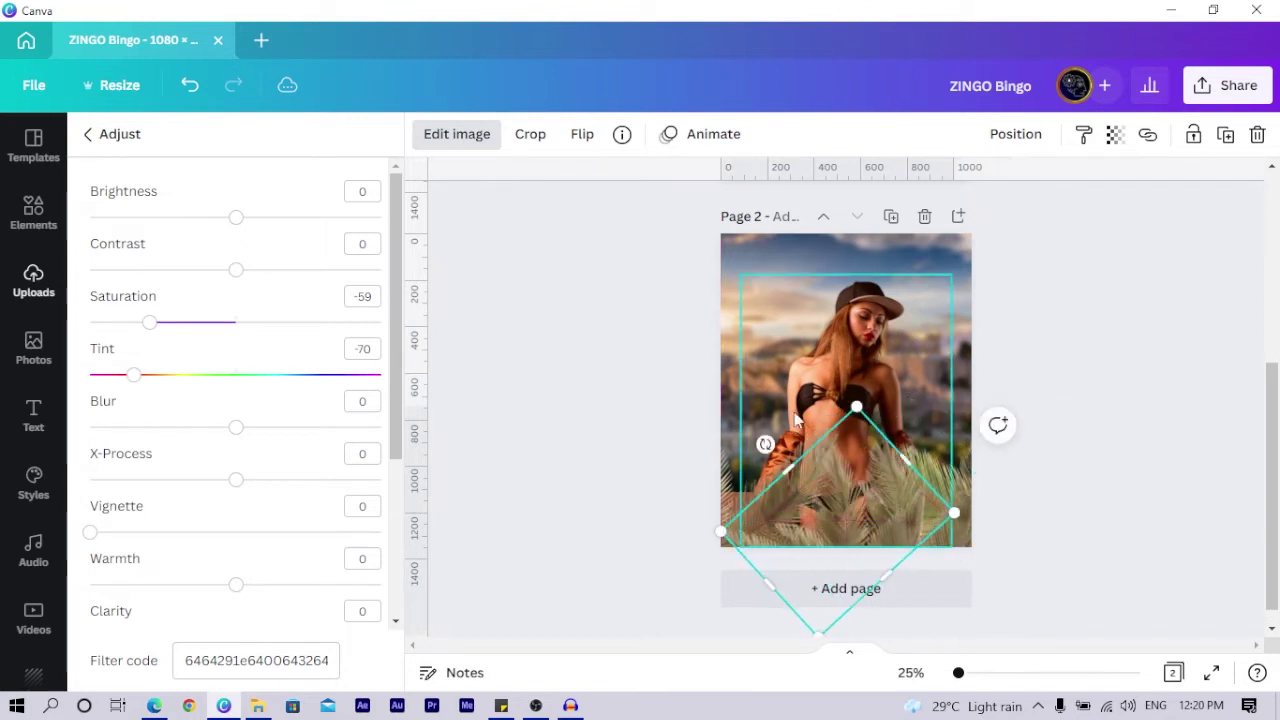
pyautogui.moveTo(765, 443); pyautogui.dragTo(797, 446)
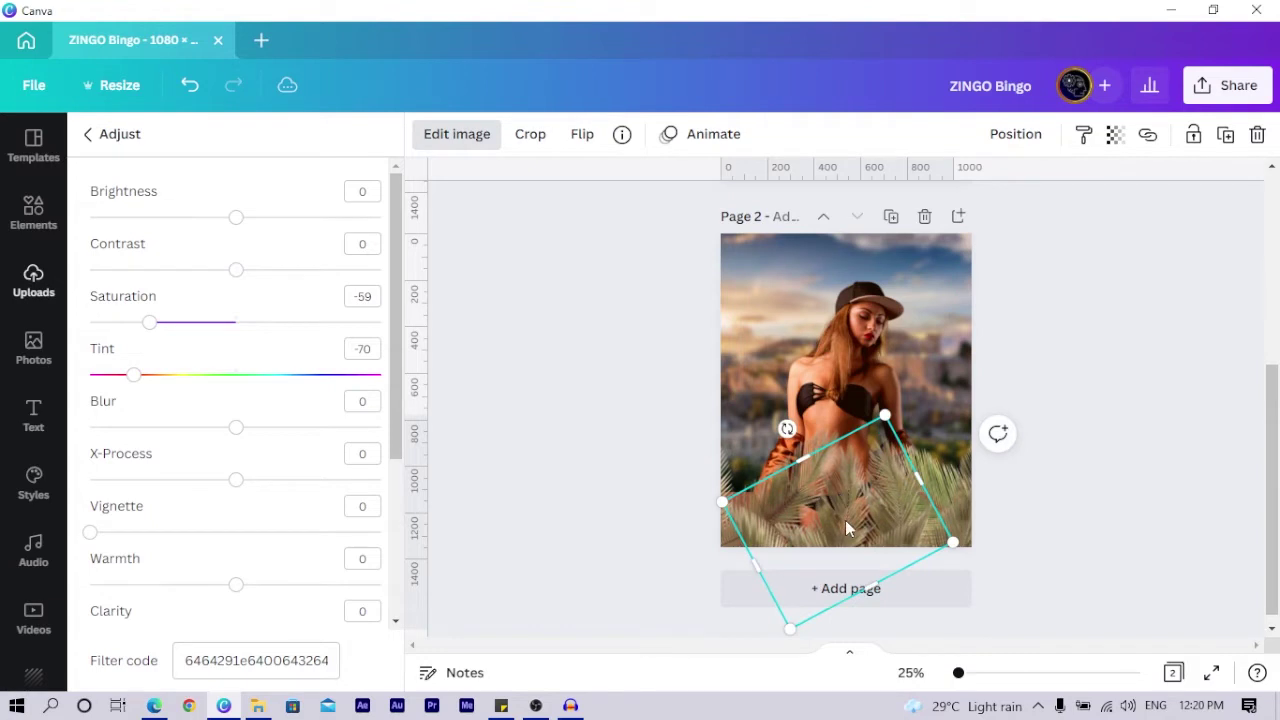
pyautogui.moveTo(845, 520); pyautogui.dragTo(939, 476)
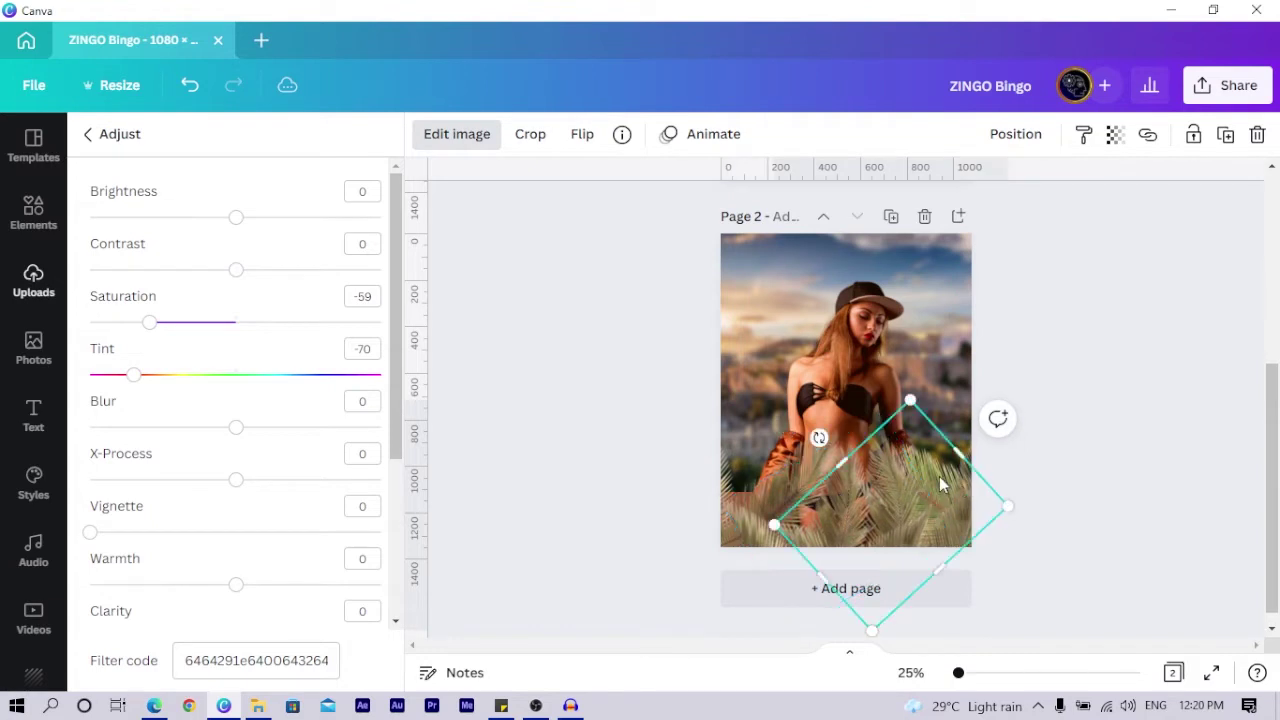
# Try one more tilted copy of the palm branch at page 2's right edge and undo it.
pyautogui.hotkey('ctrl', 'z')
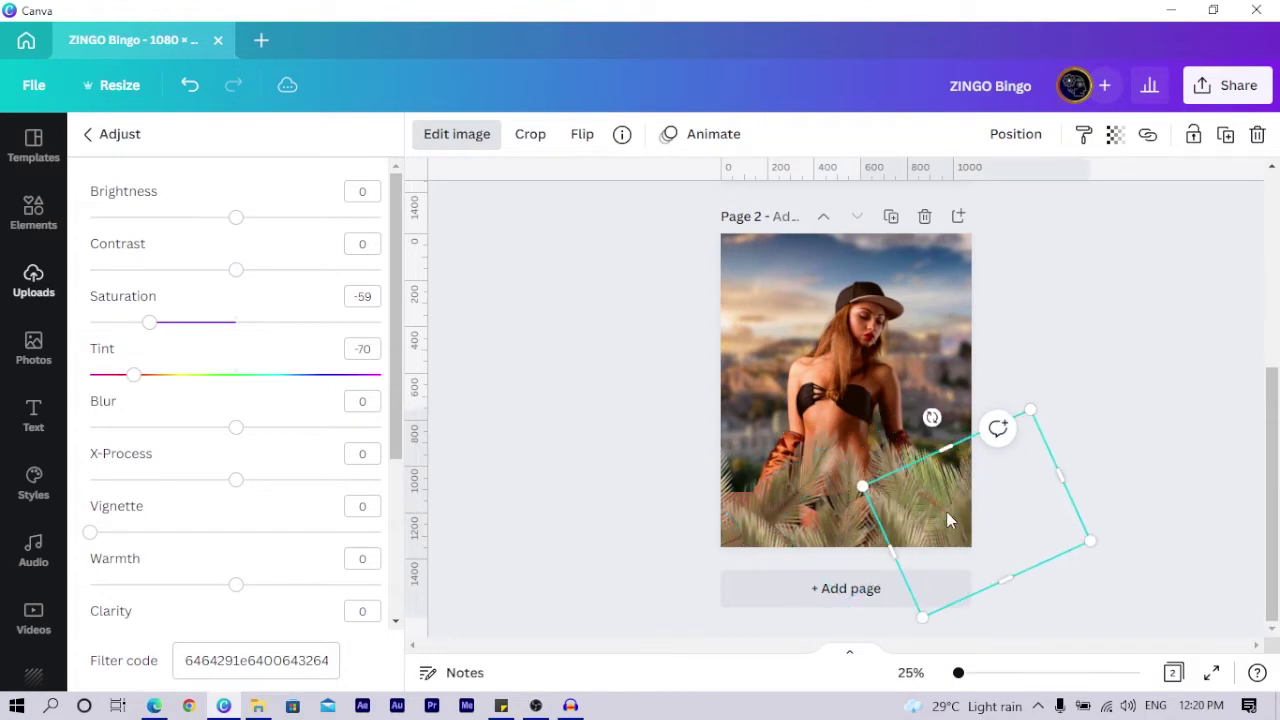
pyautogui.hotkey('ctrl', 'z')
pyautogui.click(935, 468)
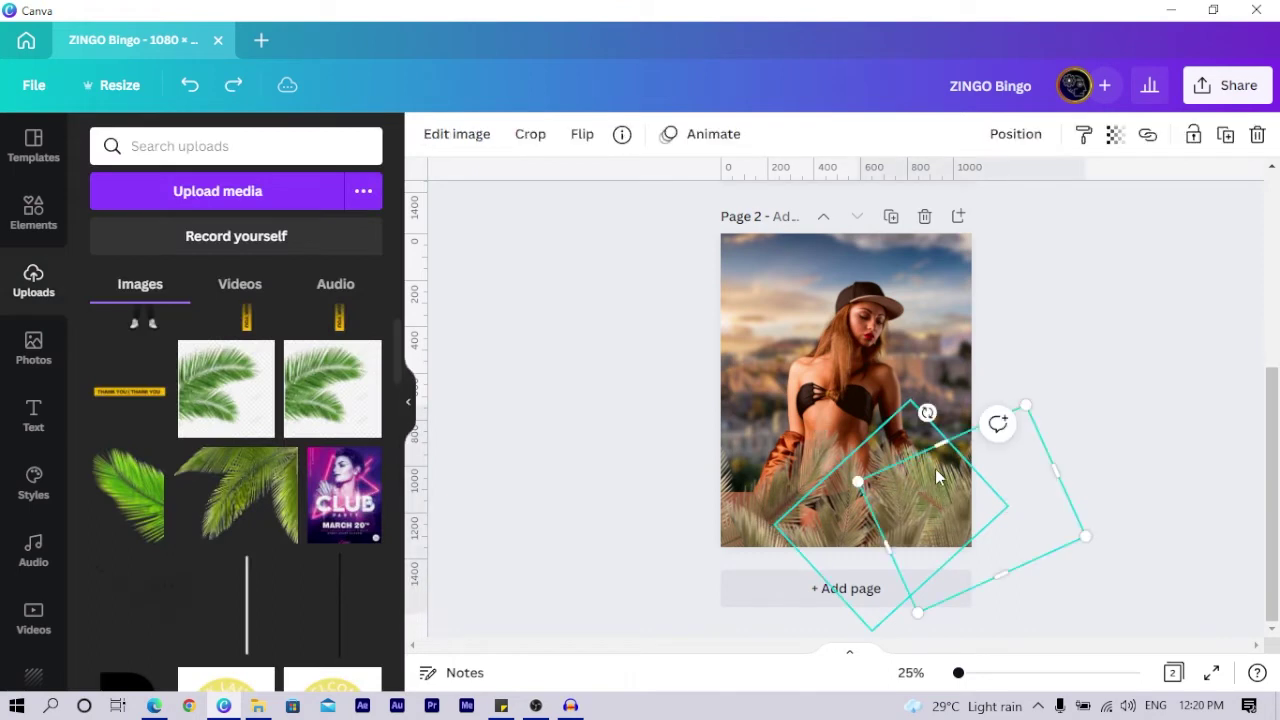
pyautogui.hotkey('ctrl', 'z')
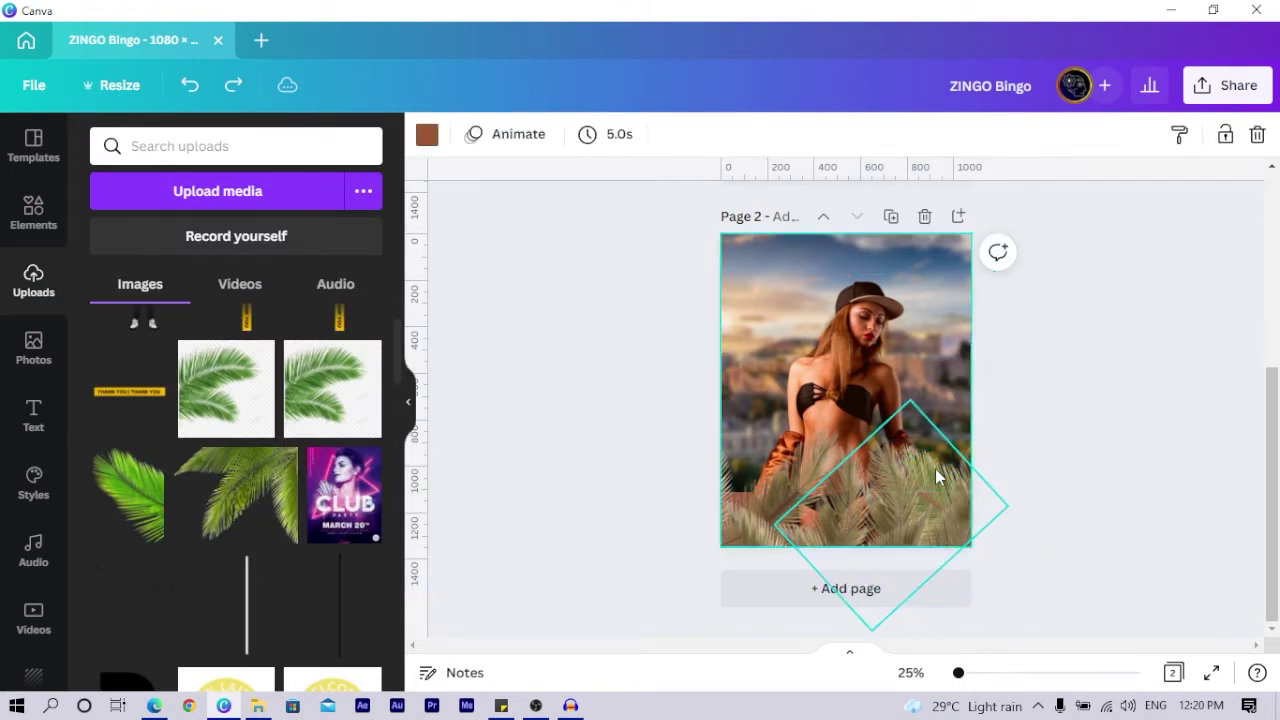
pyautogui.hotkey('ctrl', 'z')
pyautogui.hotkey('ctrl', 'z')
# Duplicate the single palm leaf, rotate the copy to point inward and place it at page 2's lower left edge.
pyautogui.hotkey('ctrl', 'y')
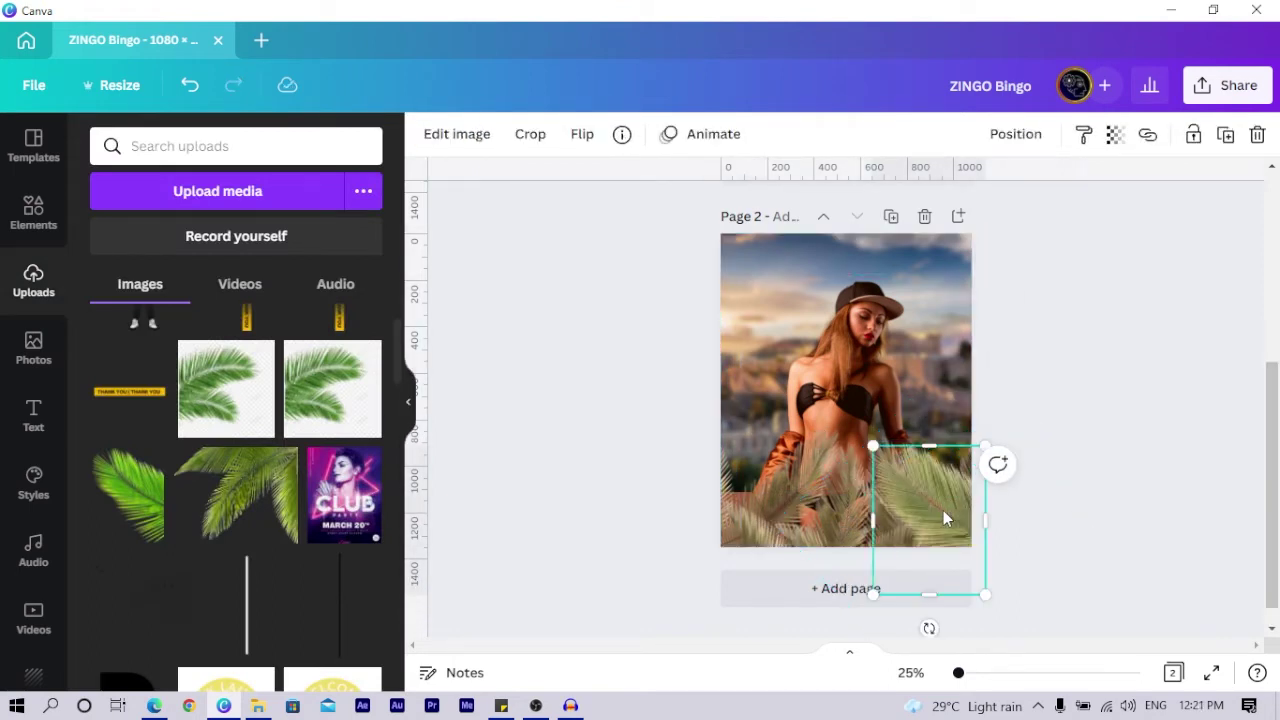
pyautogui.hotkey('ctrl', 'z')
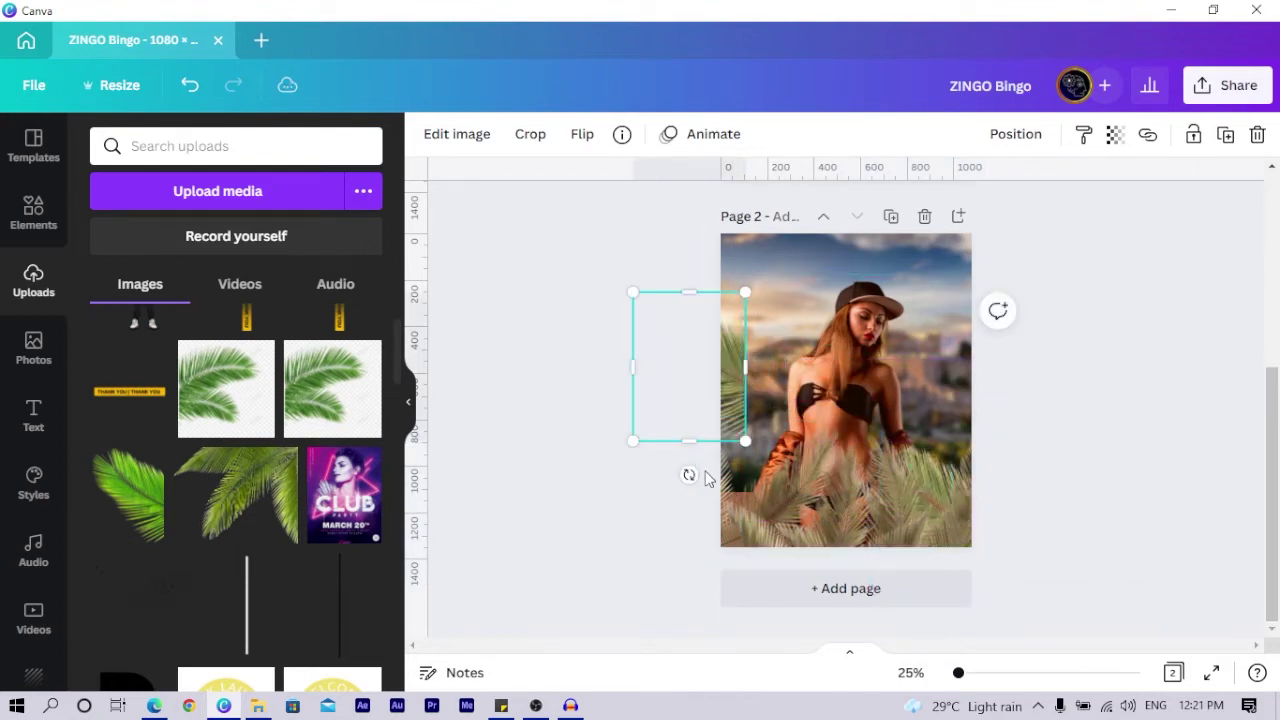
pyautogui.moveTo(689, 474); pyautogui.dragTo(620, 290)
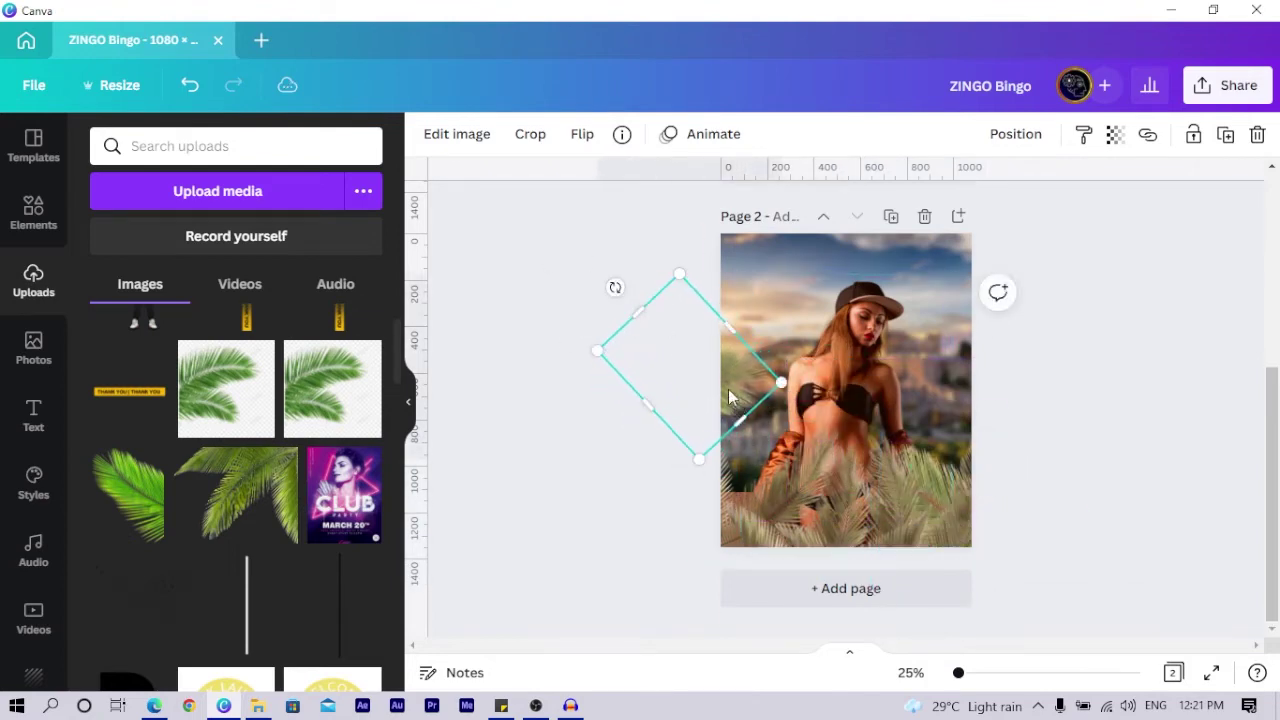
pyautogui.moveTo(720, 380); pyautogui.dragTo(793, 474)
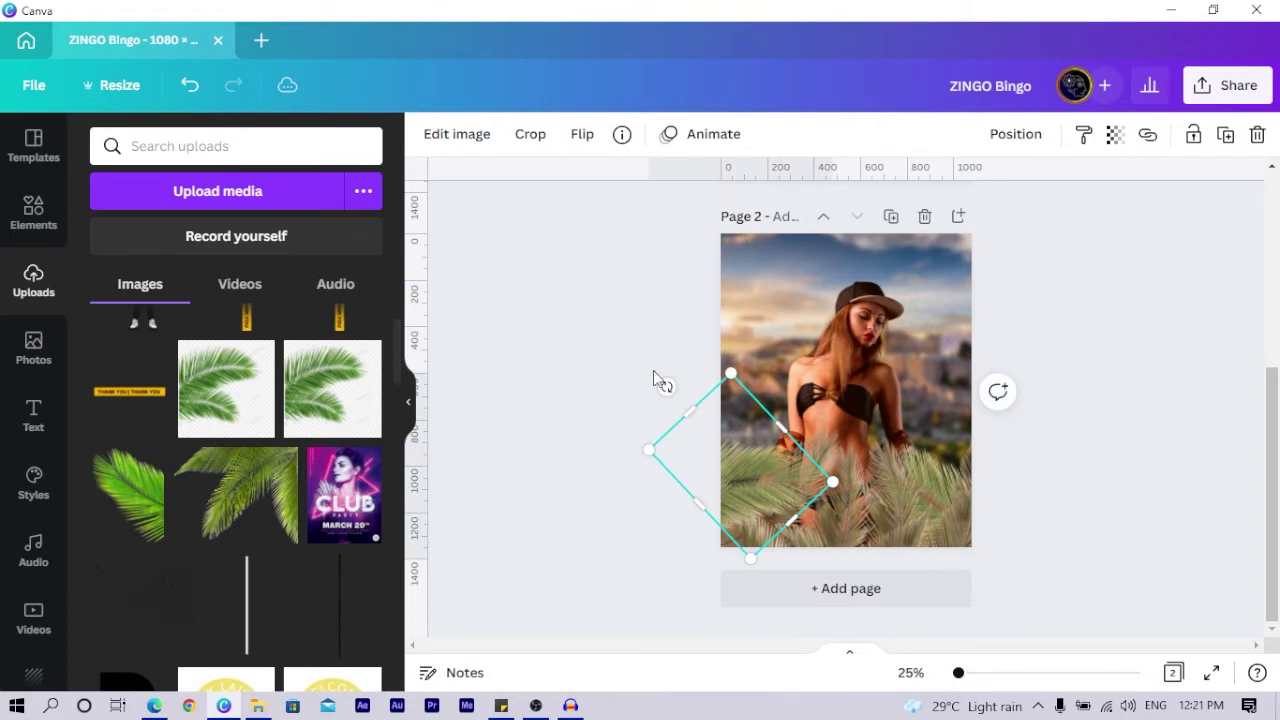
pyautogui.moveTo(663, 390); pyautogui.dragTo(634, 440)
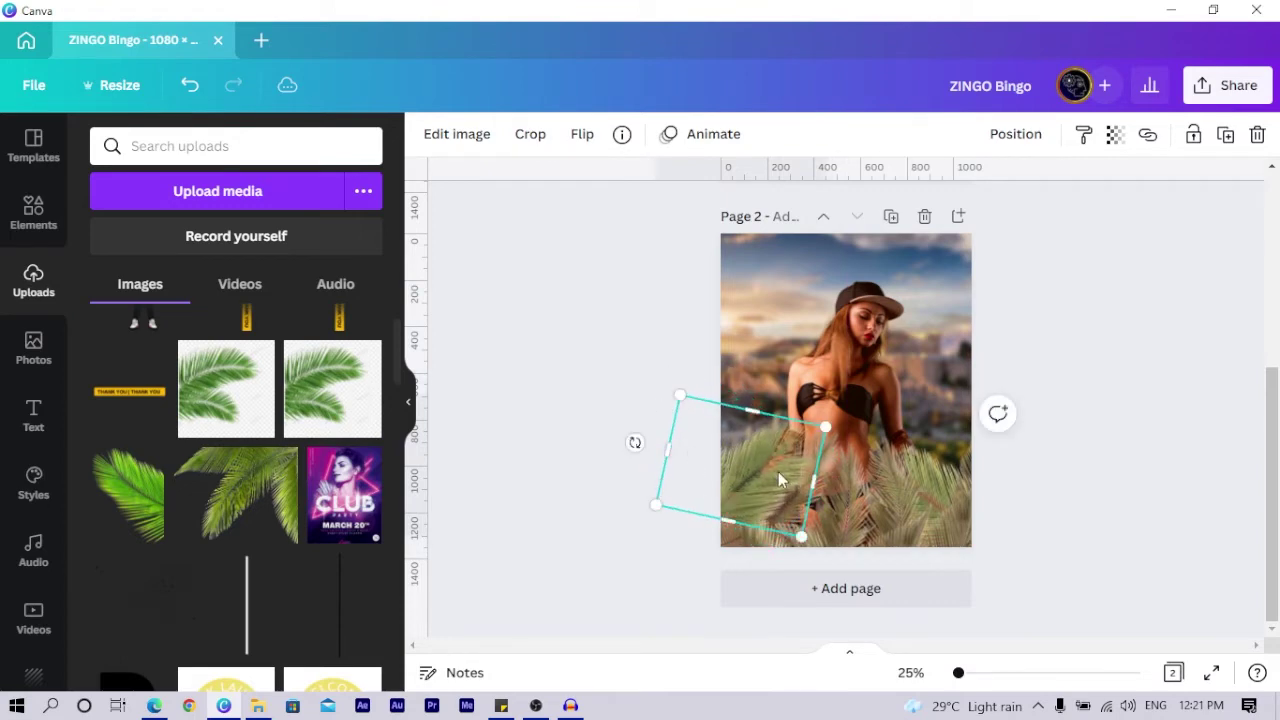
pyautogui.moveTo(778, 471); pyautogui.dragTo(763, 489)
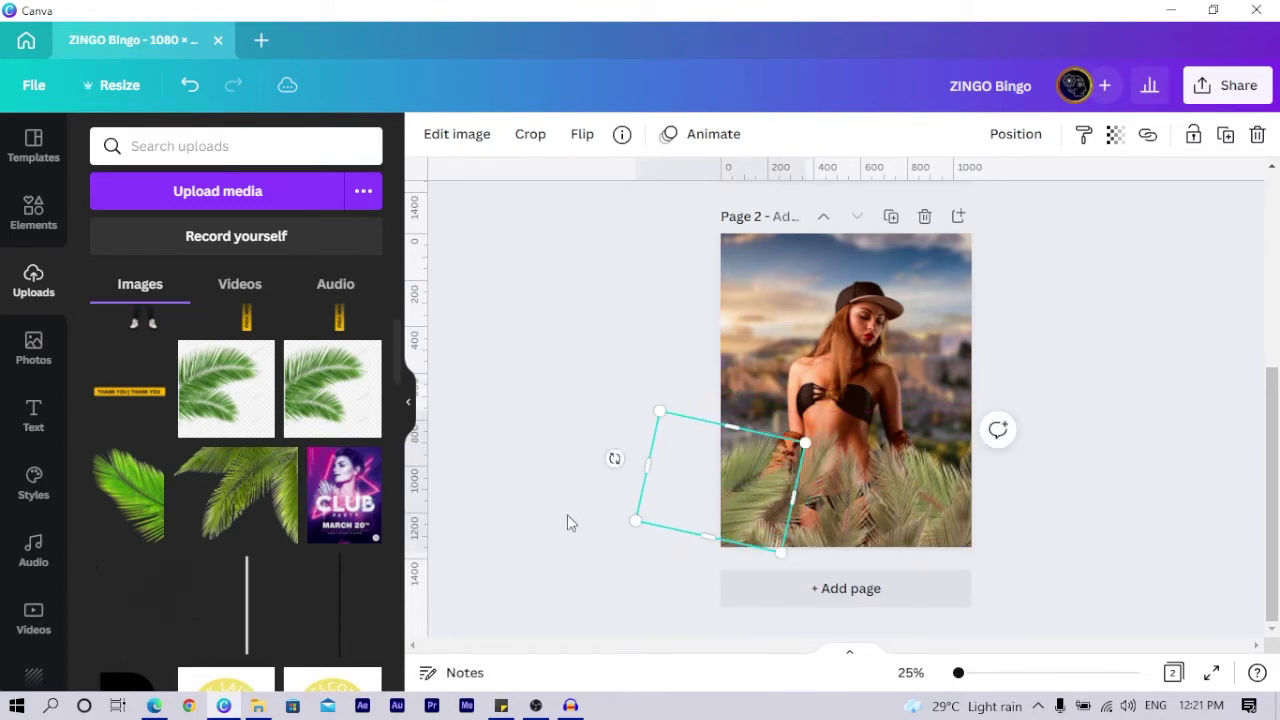
# Search Canva's elements for "grass" and limit the results to photos.
pyautogui.scroll(2, 250, 490)
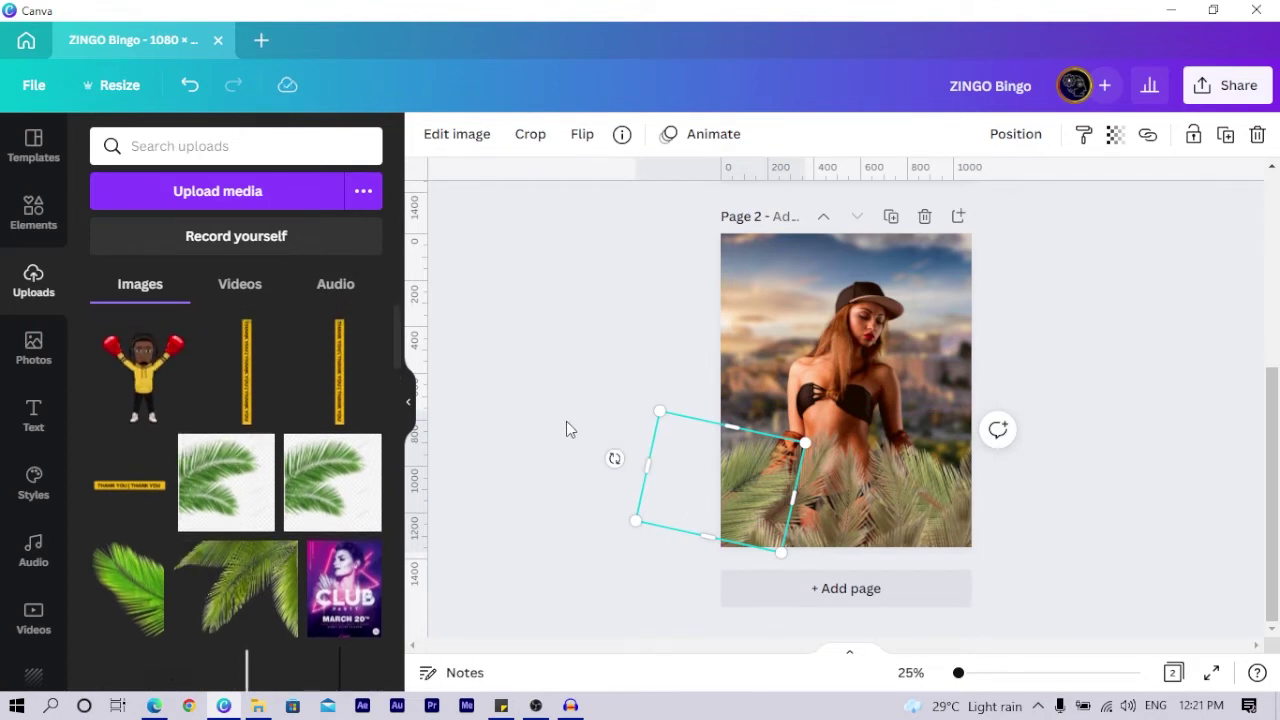
pyautogui.scroll(-4, 151, 366)
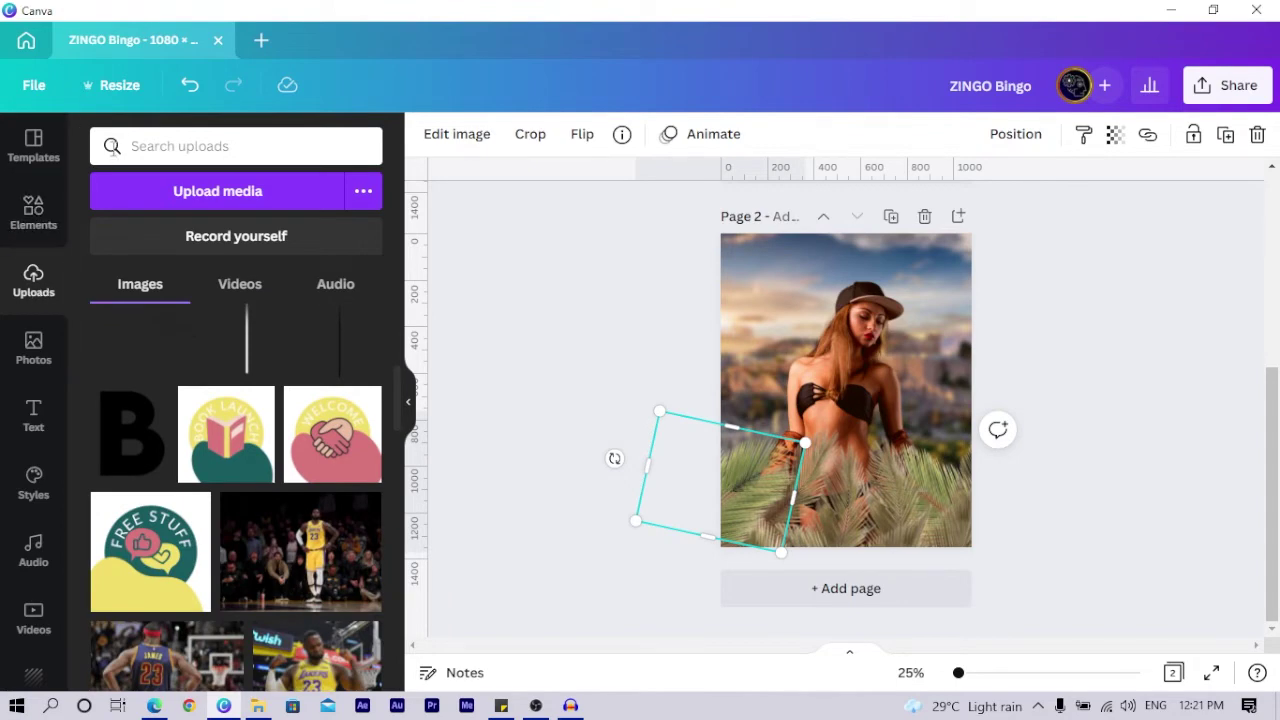
pyautogui.click(33, 212)
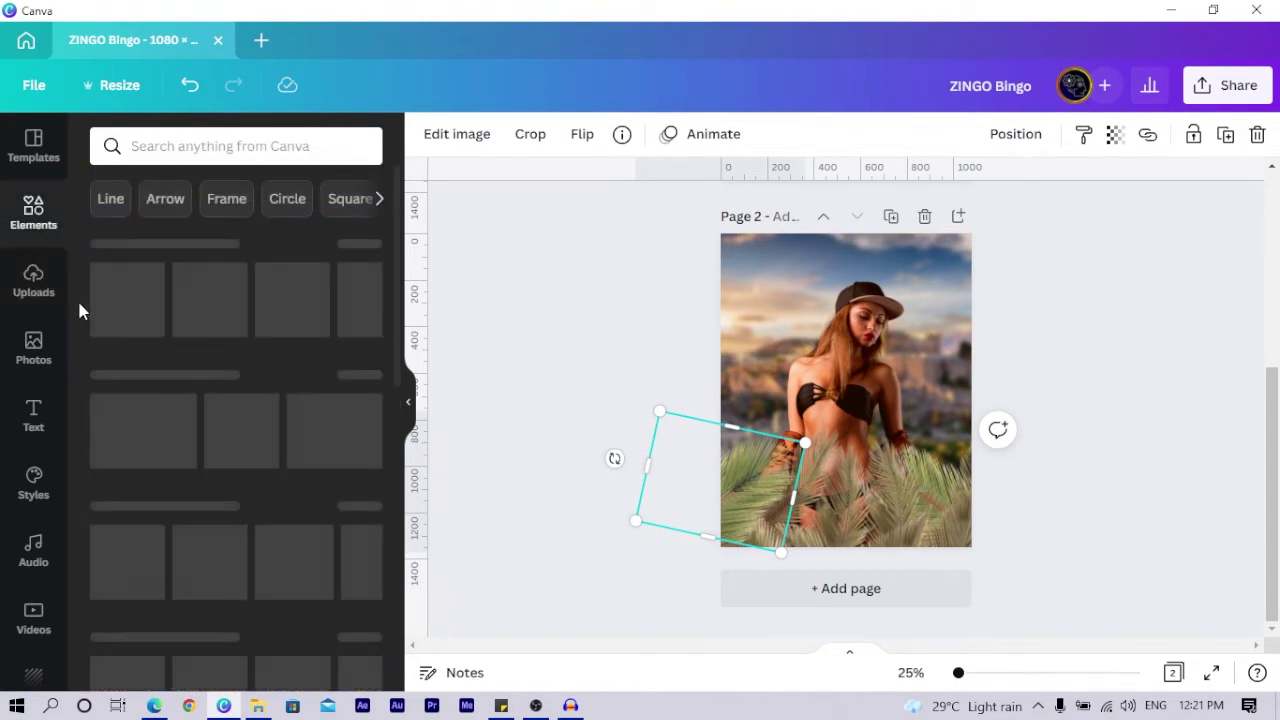
pyautogui.click(166, 152)
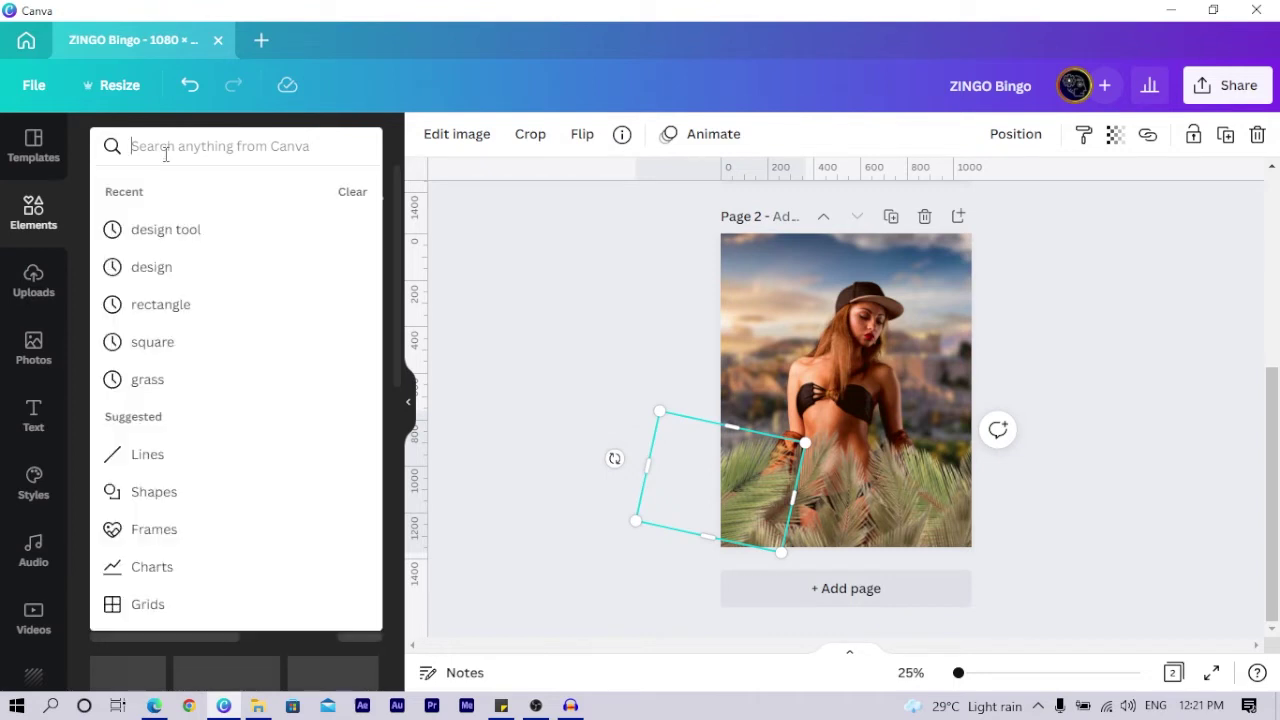
pyautogui.write('grass')
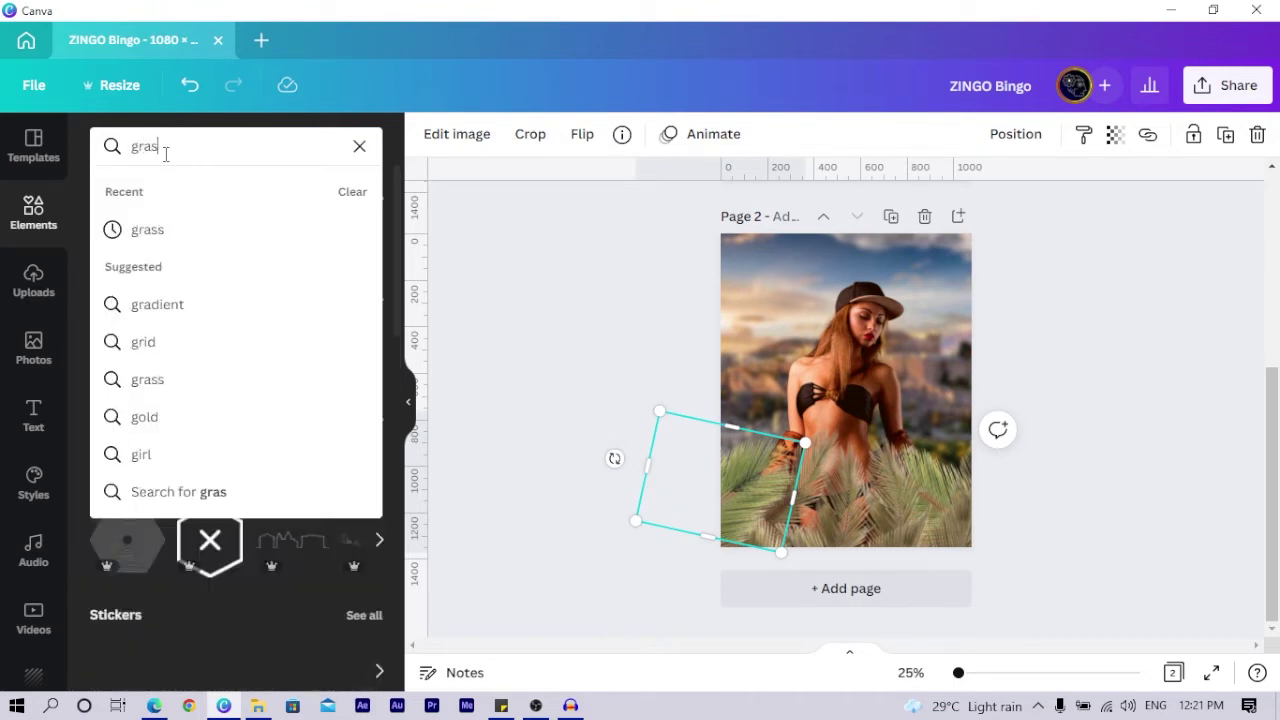
pyautogui.press('Return')
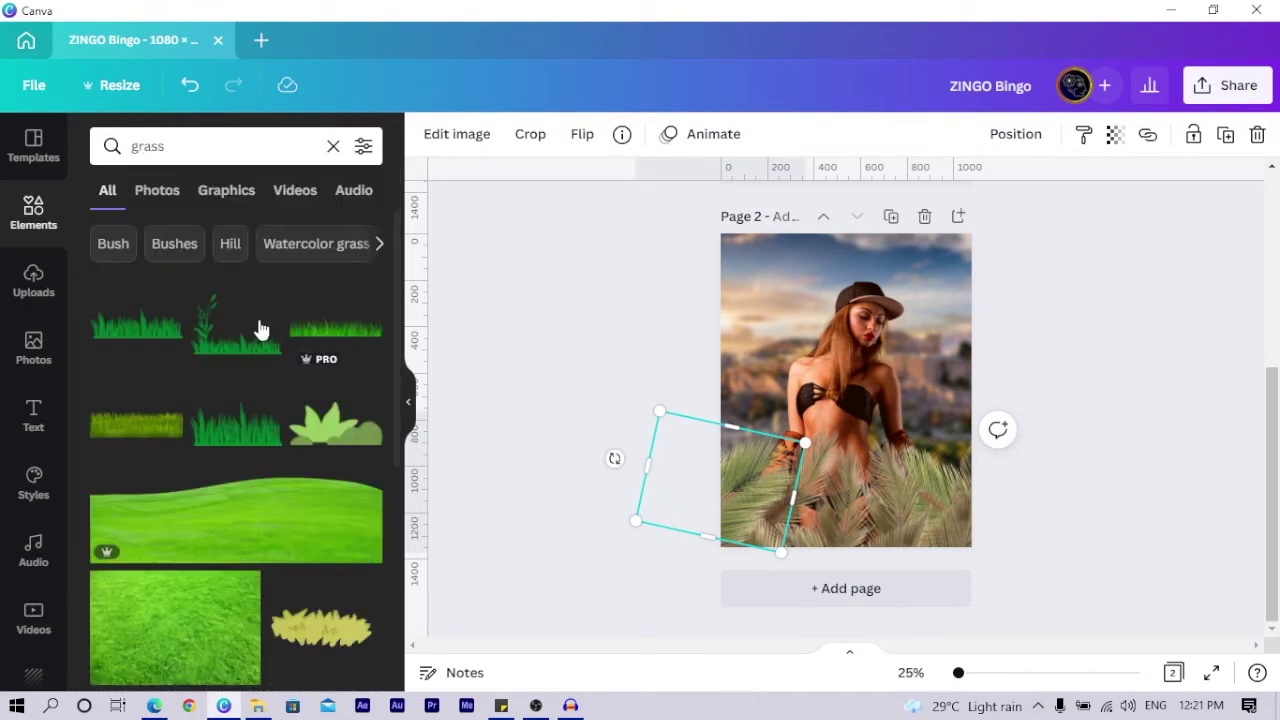
pyautogui.click(157, 193)
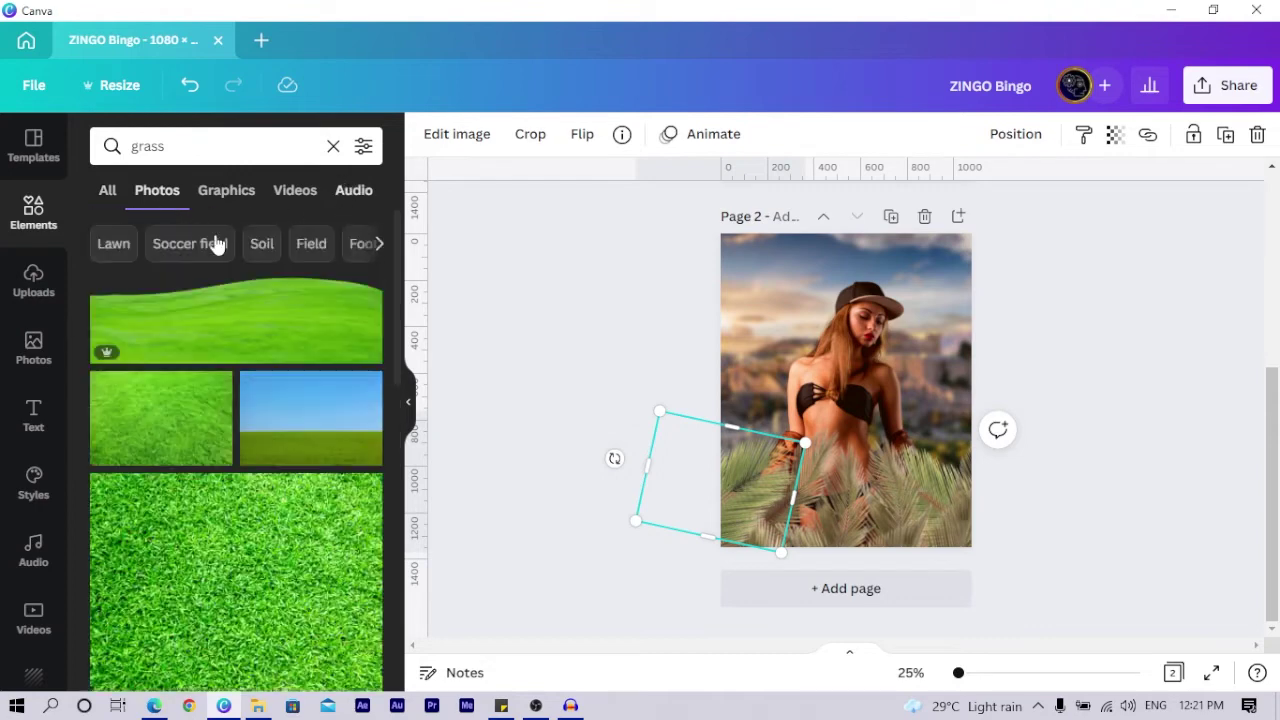
# Limit the grass photo results to cut-outs only and place the dense grass strip on page 2.
pyautogui.click(363, 146)
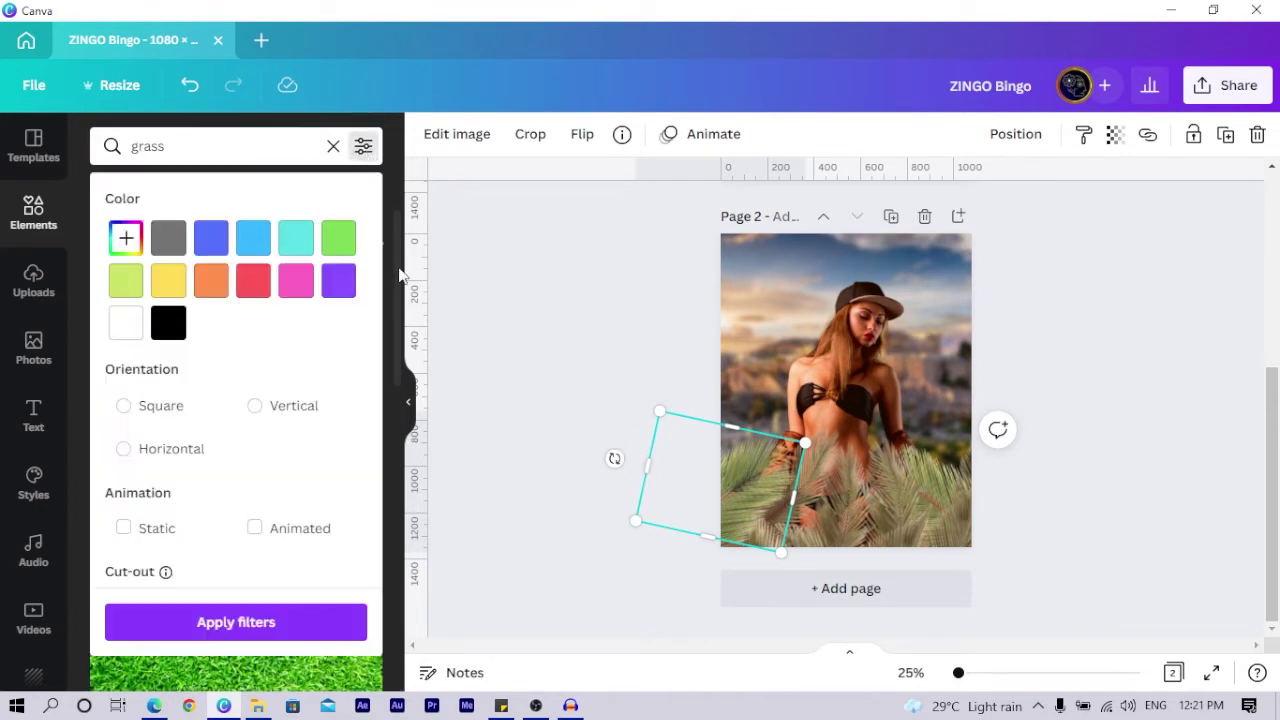
pyautogui.scroll(-2, 320, 490)
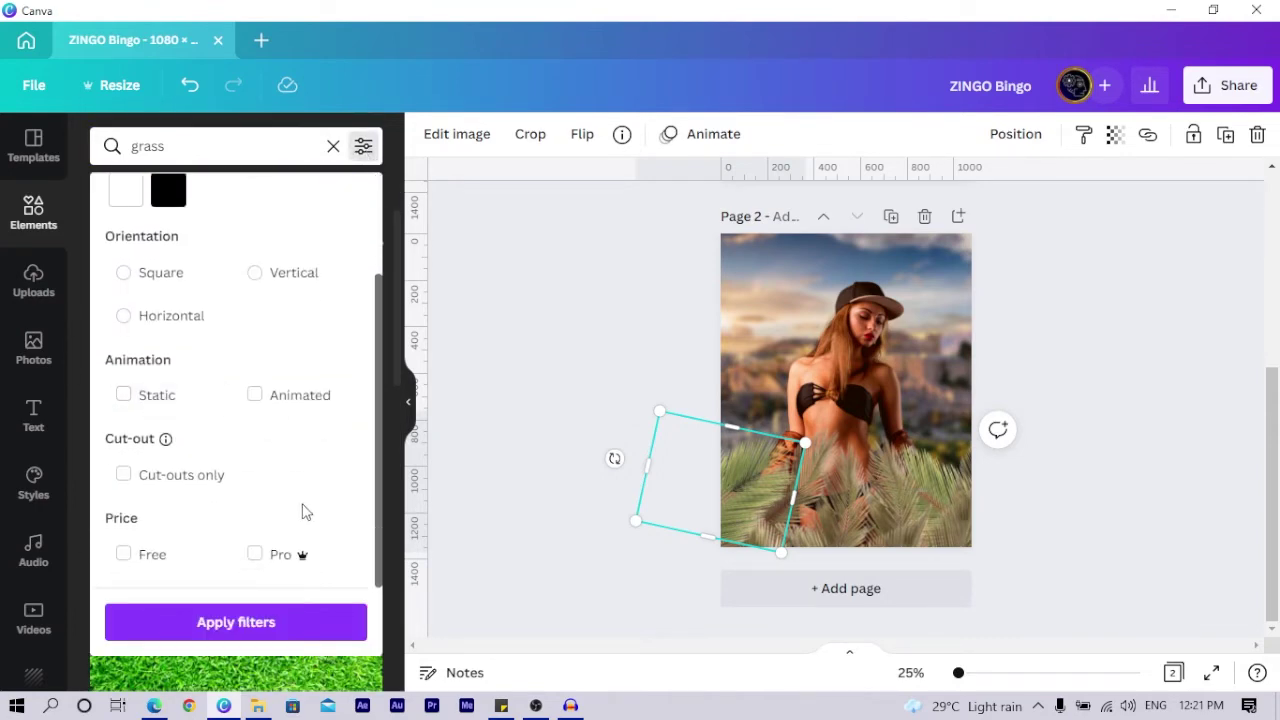
pyautogui.click(123, 474)
pyautogui.click(220, 630)
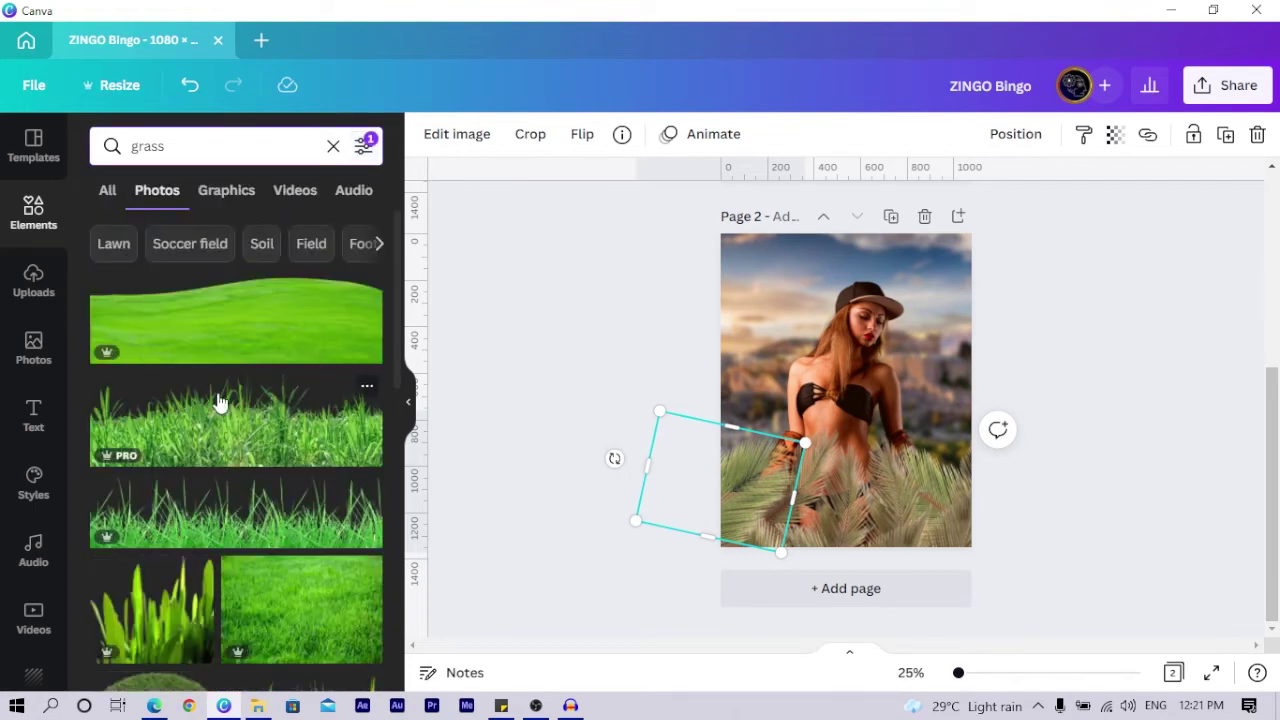
pyautogui.moveTo(447, 461); pyautogui.dragTo(872, 390)
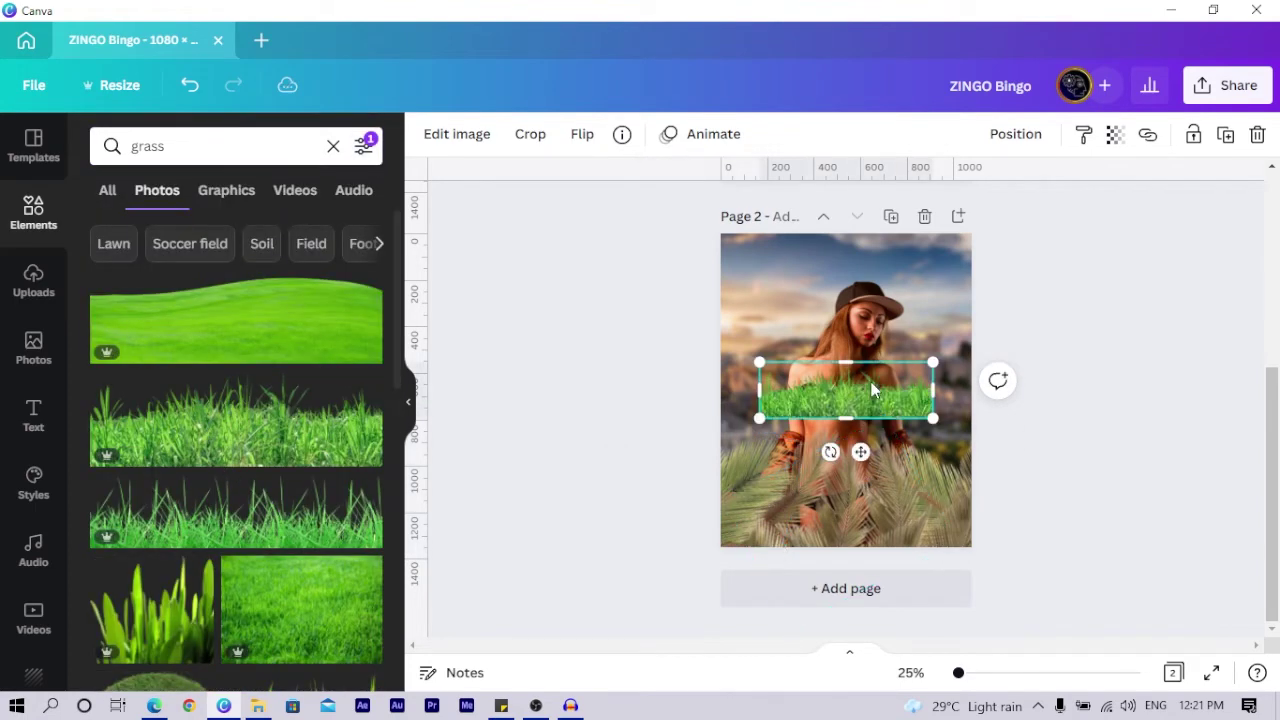
# Copy the filter code from the tilted palm branch and apply it to the grass strip.
pyautogui.click(457, 138)
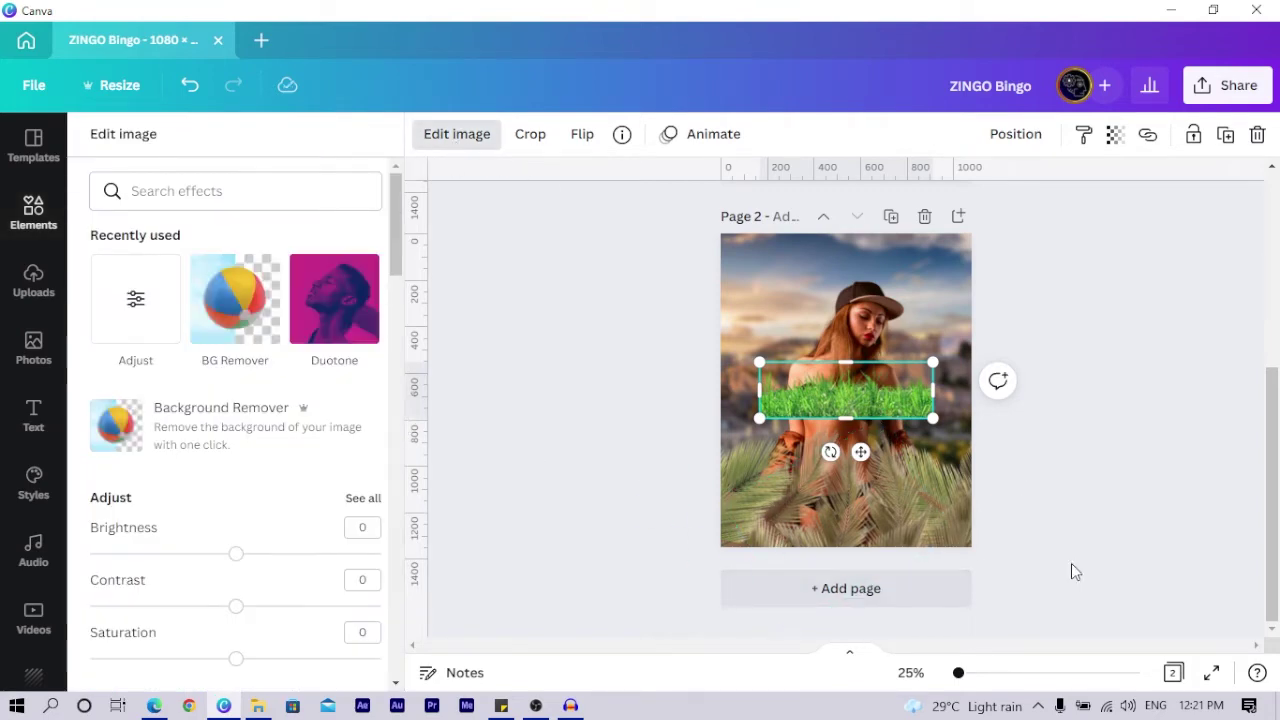
pyautogui.click(858, 519)
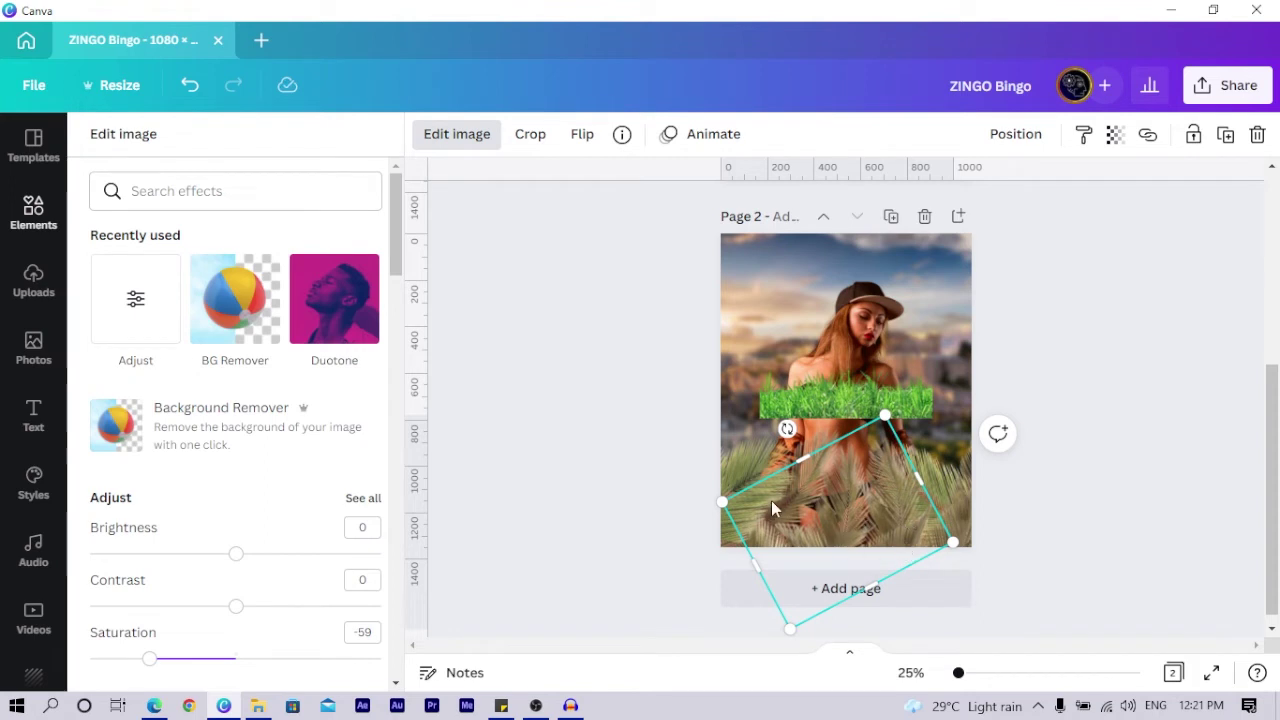
pyautogui.click(363, 500)
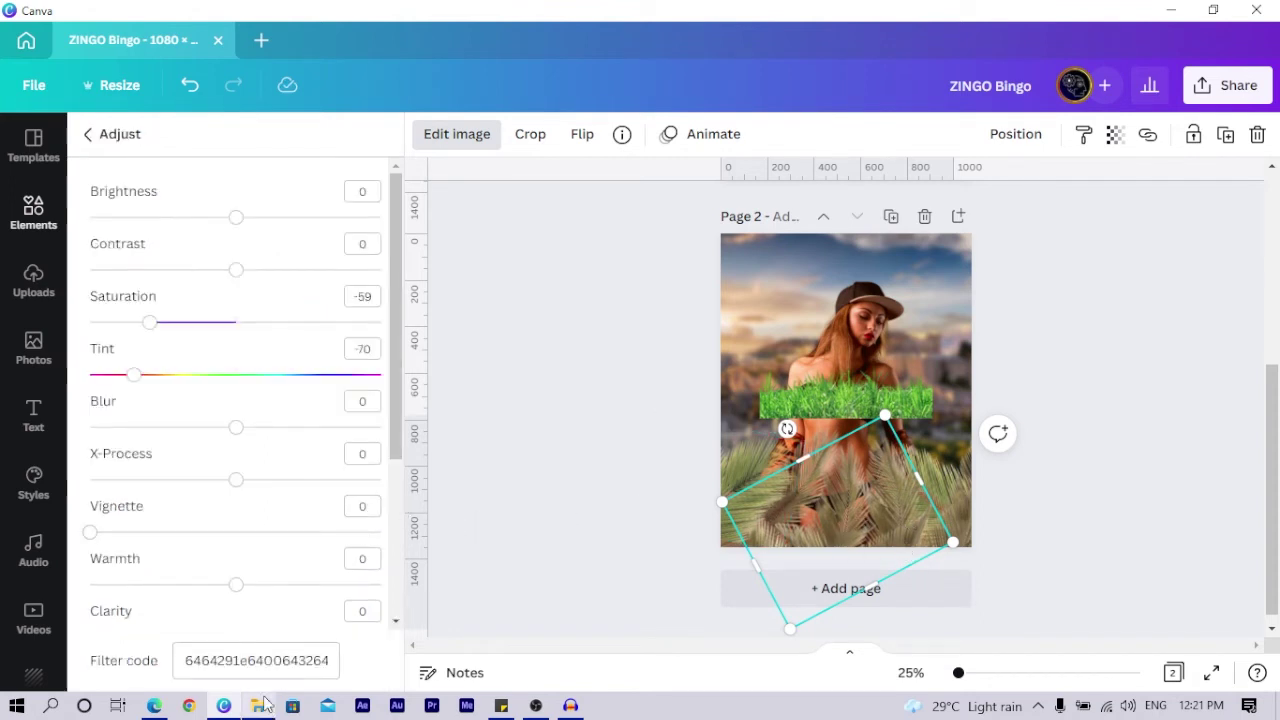
pyautogui.click(275, 670)
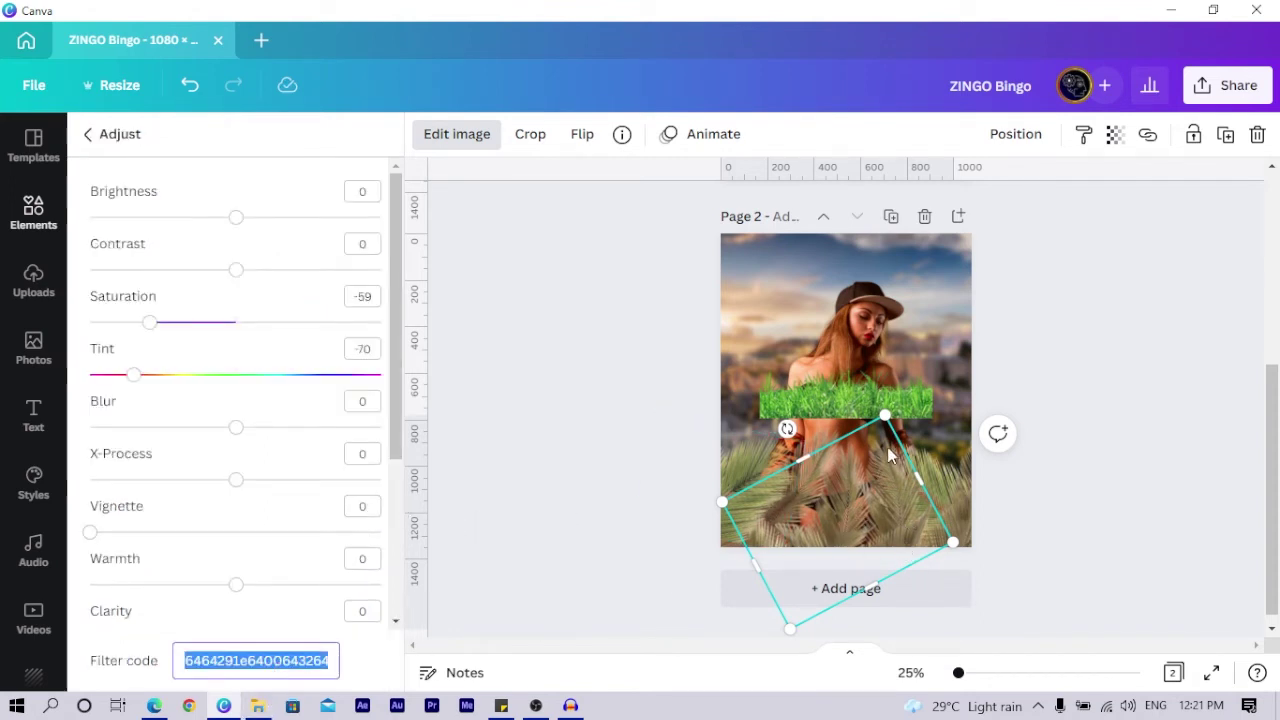
pyautogui.click(834, 400)
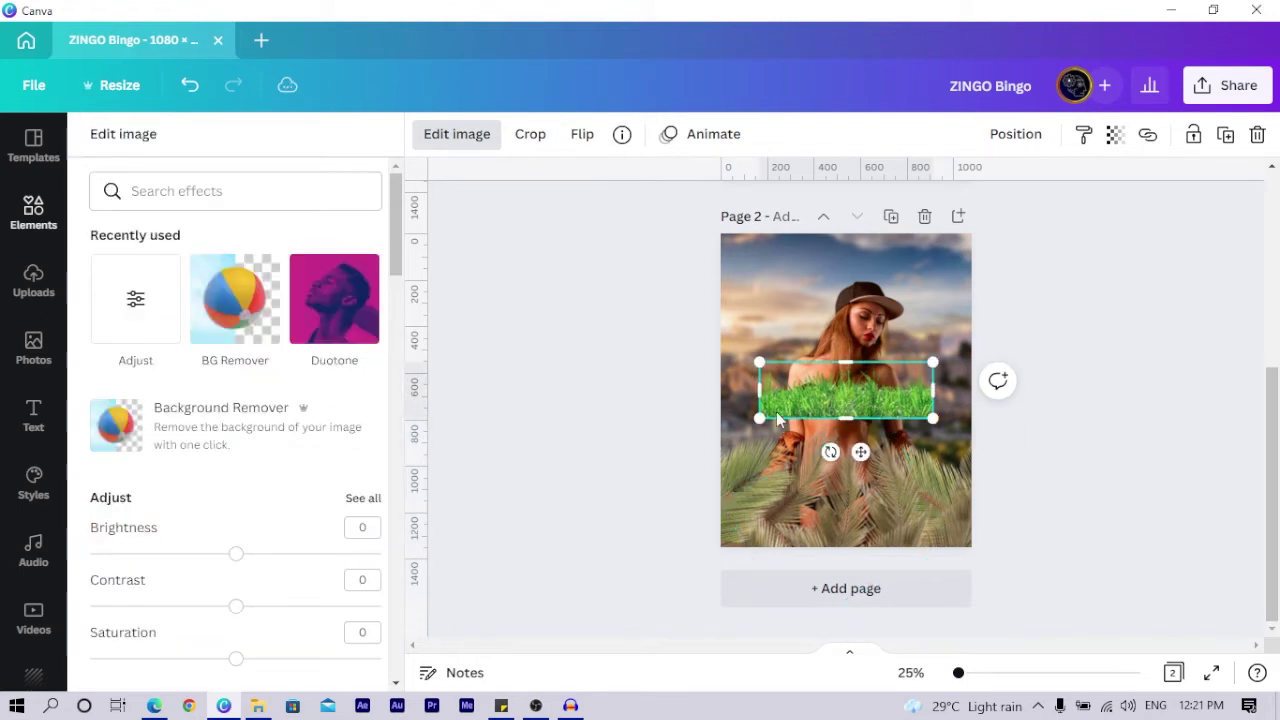
pyautogui.click(363, 499)
pyautogui.click(203, 664)
pyautogui.hotkey('ctrl', 'v')
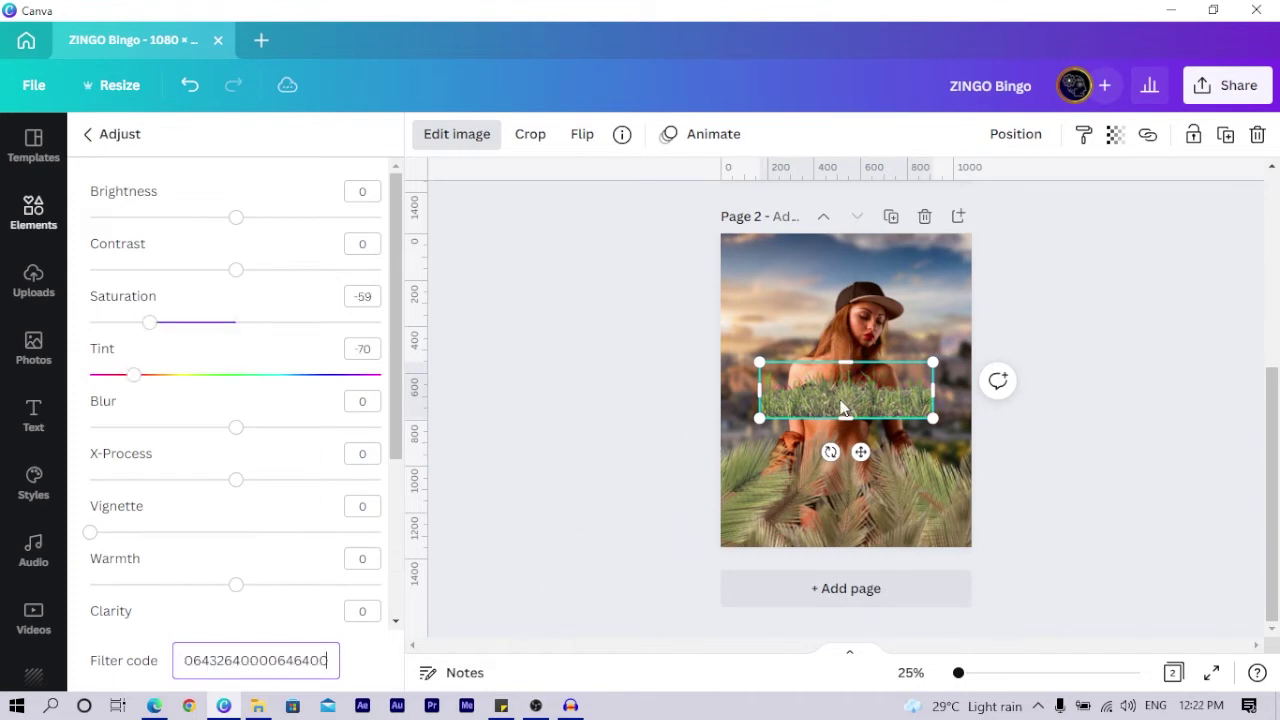
# Move the grass strip to page 2's lower edge, enlarge it past the page width and blur it slightly.
pyautogui.moveTo(843, 408); pyautogui.dragTo(794, 531)
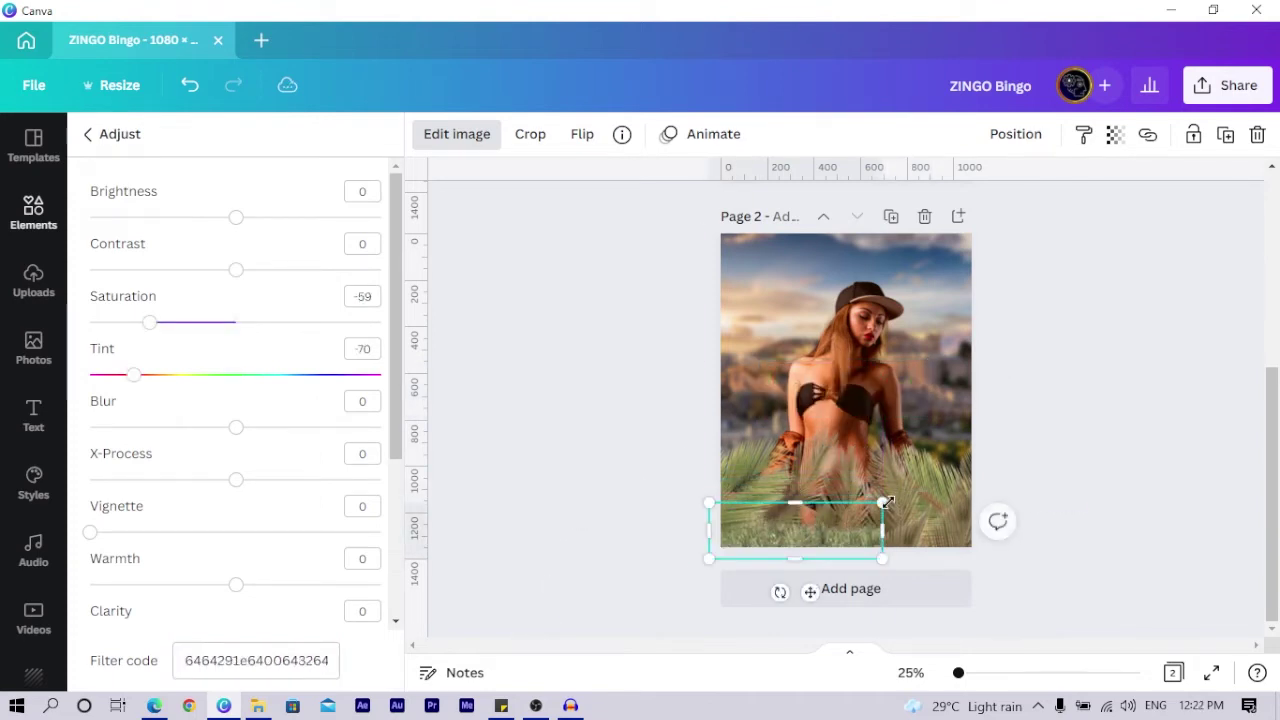
pyautogui.moveTo(885, 502); pyautogui.dragTo(902, 537)
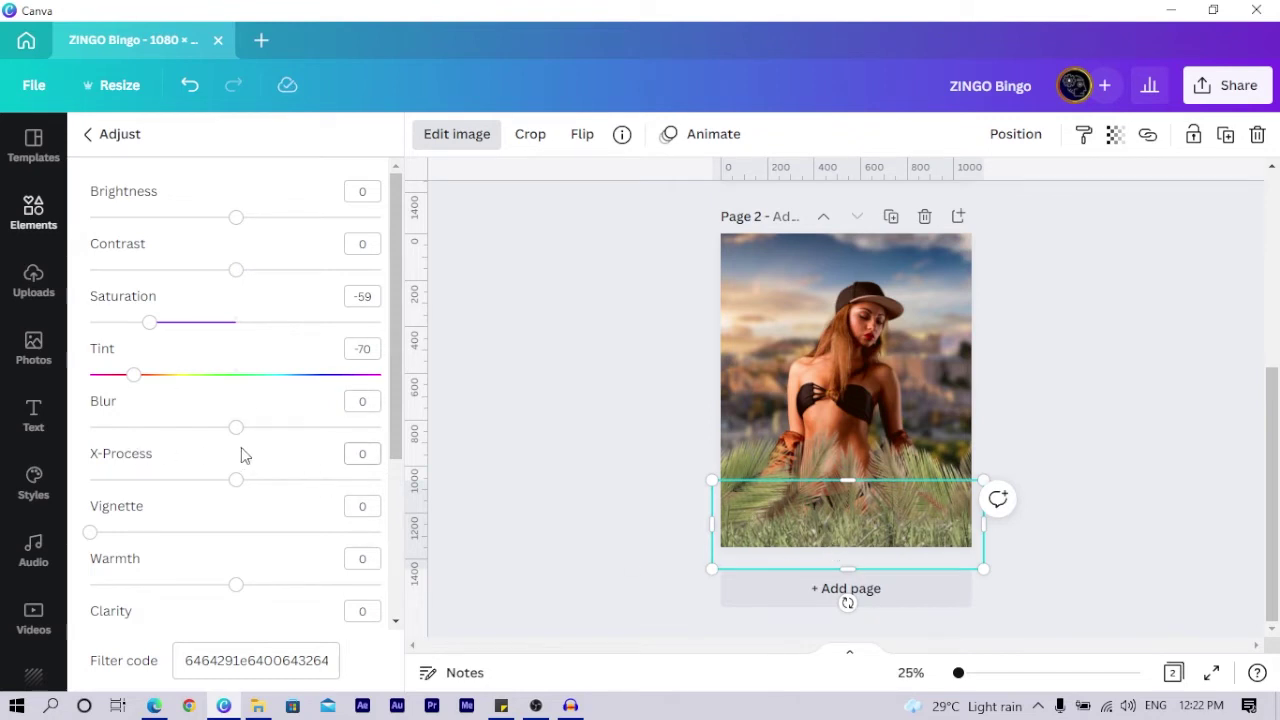
pyautogui.moveTo(240, 435); pyautogui.dragTo(257, 430)
# Enlarge the tilted palm branch over the lower middle of page 2, shift it down and left, and blur it.
pyautogui.moveTo(847, 603); pyautogui.dragTo(1009, 563)
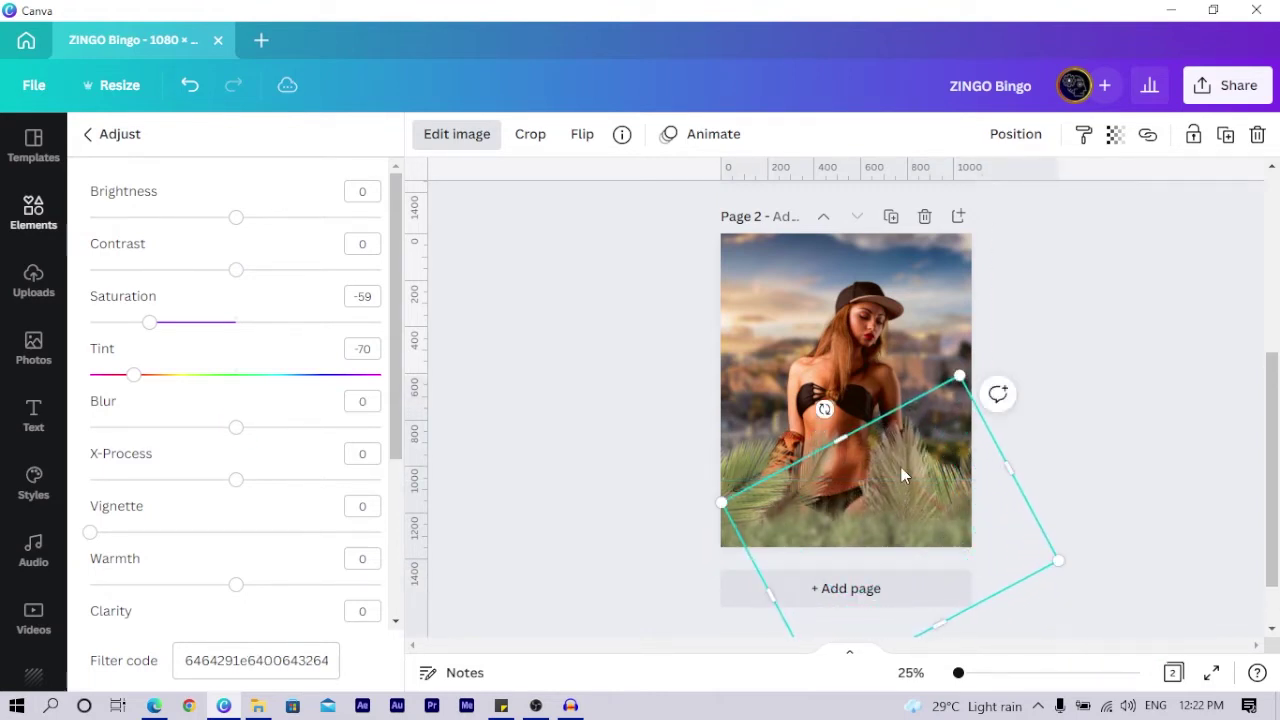
pyautogui.moveTo(901, 467); pyautogui.dragTo(838, 478)
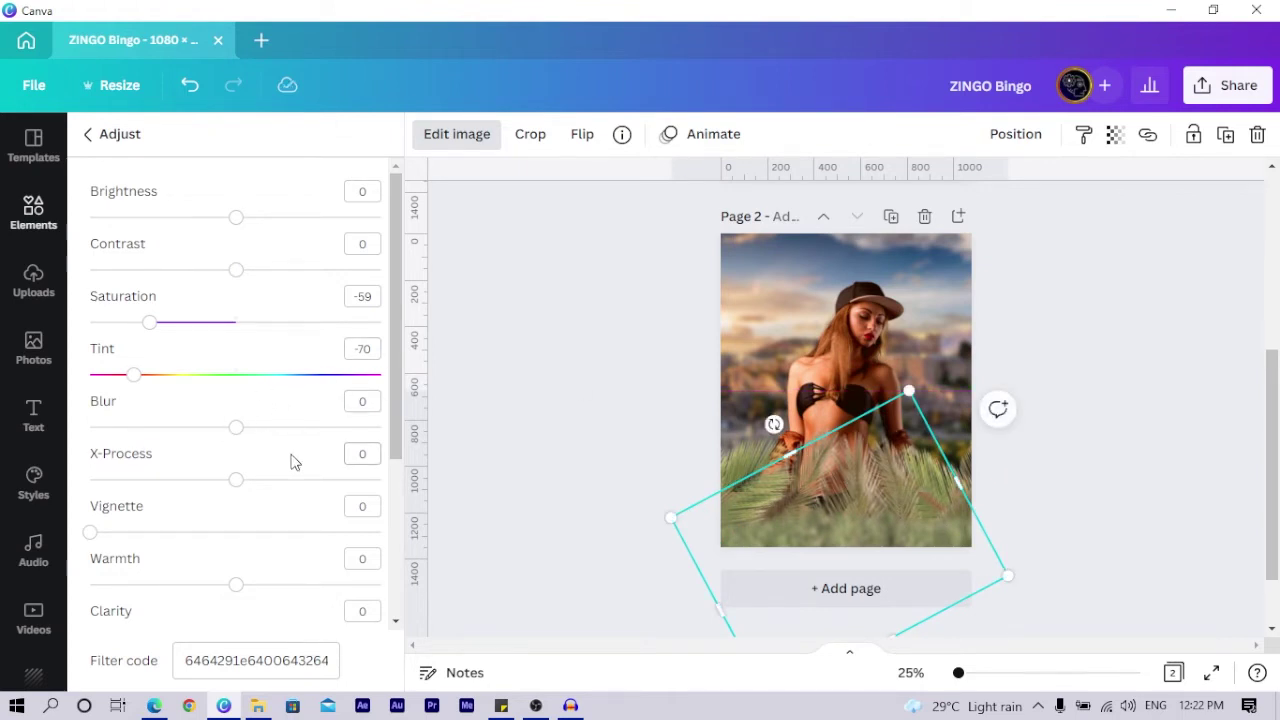
pyautogui.moveTo(241, 432); pyautogui.dragTo(281, 452)
pyautogui.click(727, 460)
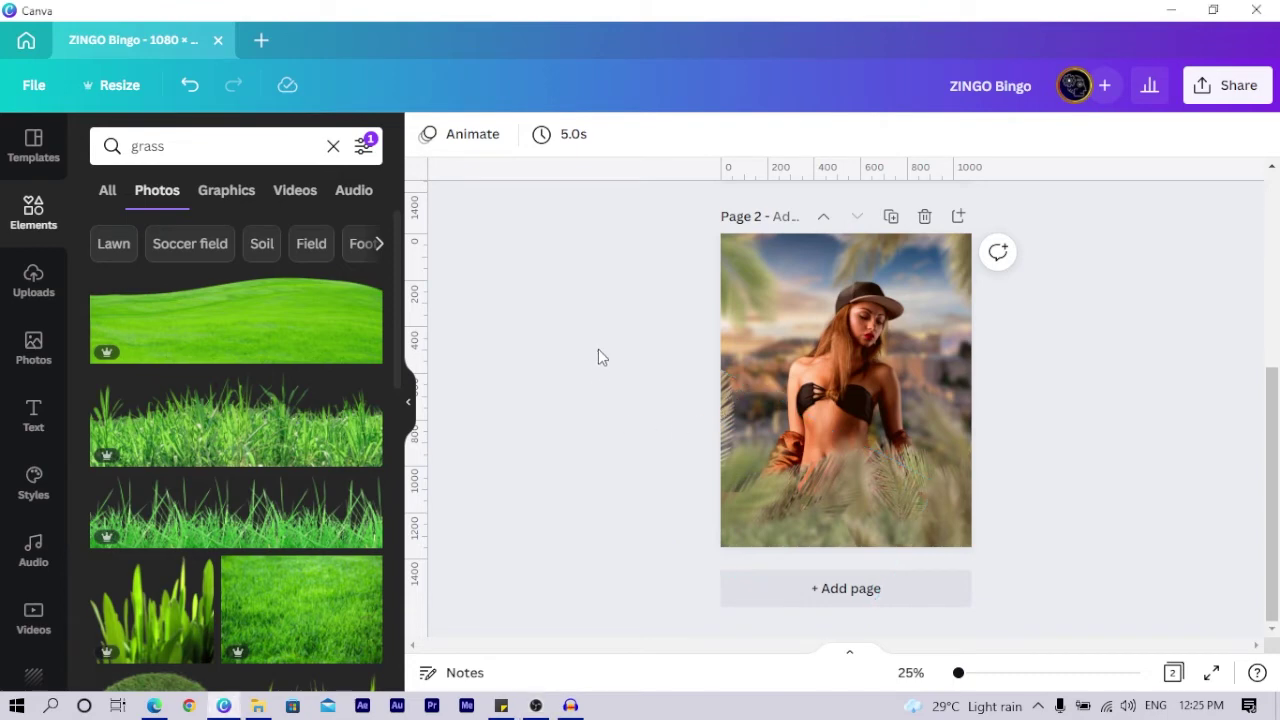
# Enlarge the cut-out woman slightly and centre her horizontally on page 2.
pyautogui.click(840, 347)
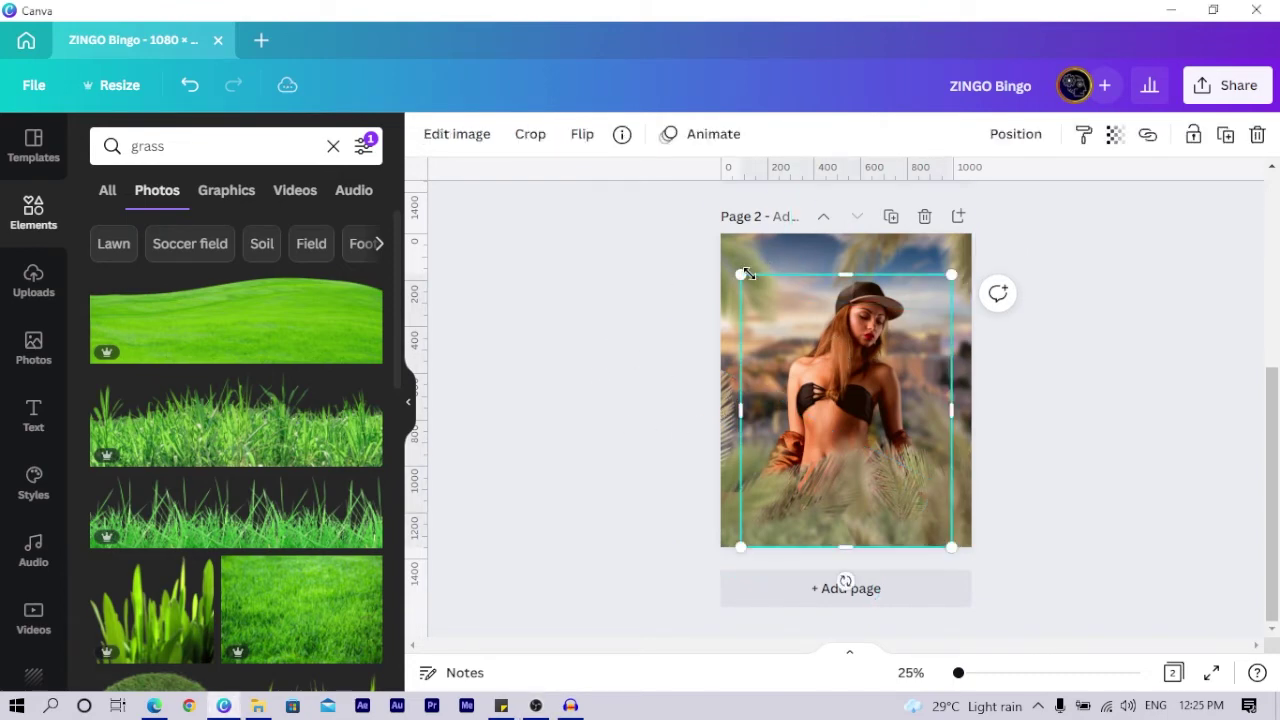
pyautogui.moveTo(741, 273); pyautogui.dragTo(728, 259)
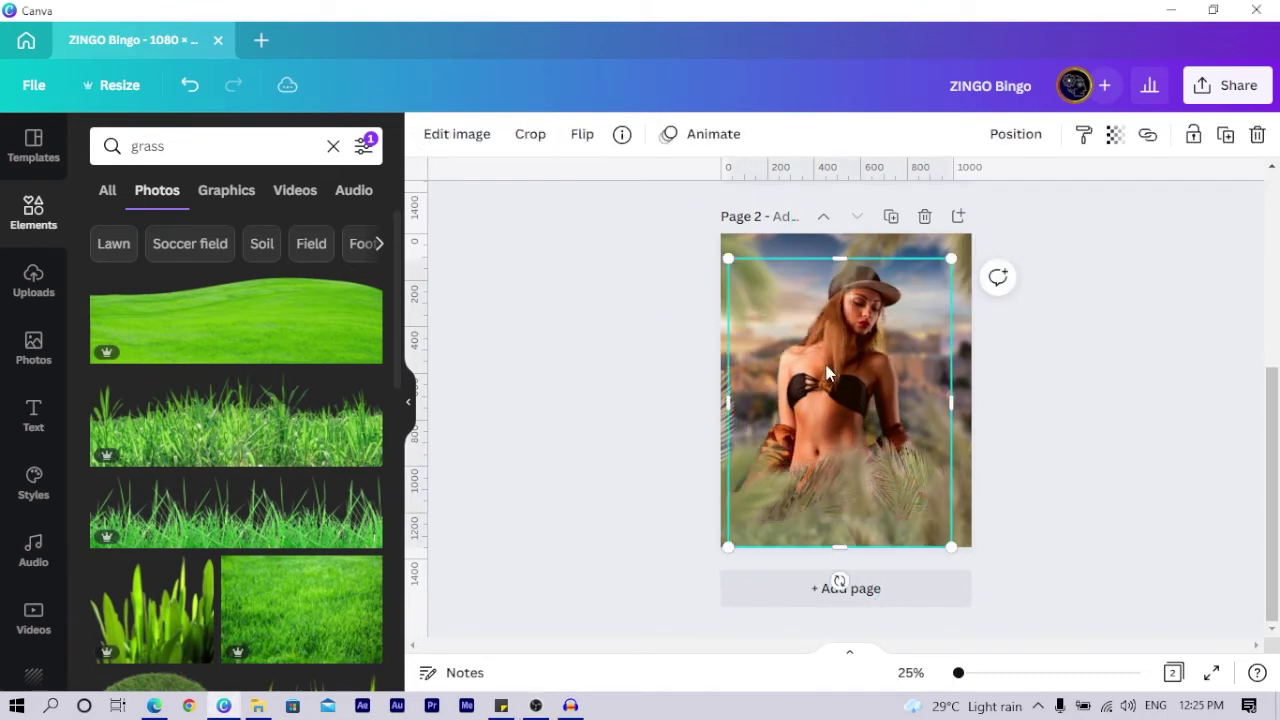
pyautogui.click(1035, 145)
pyautogui.click(895, 345)
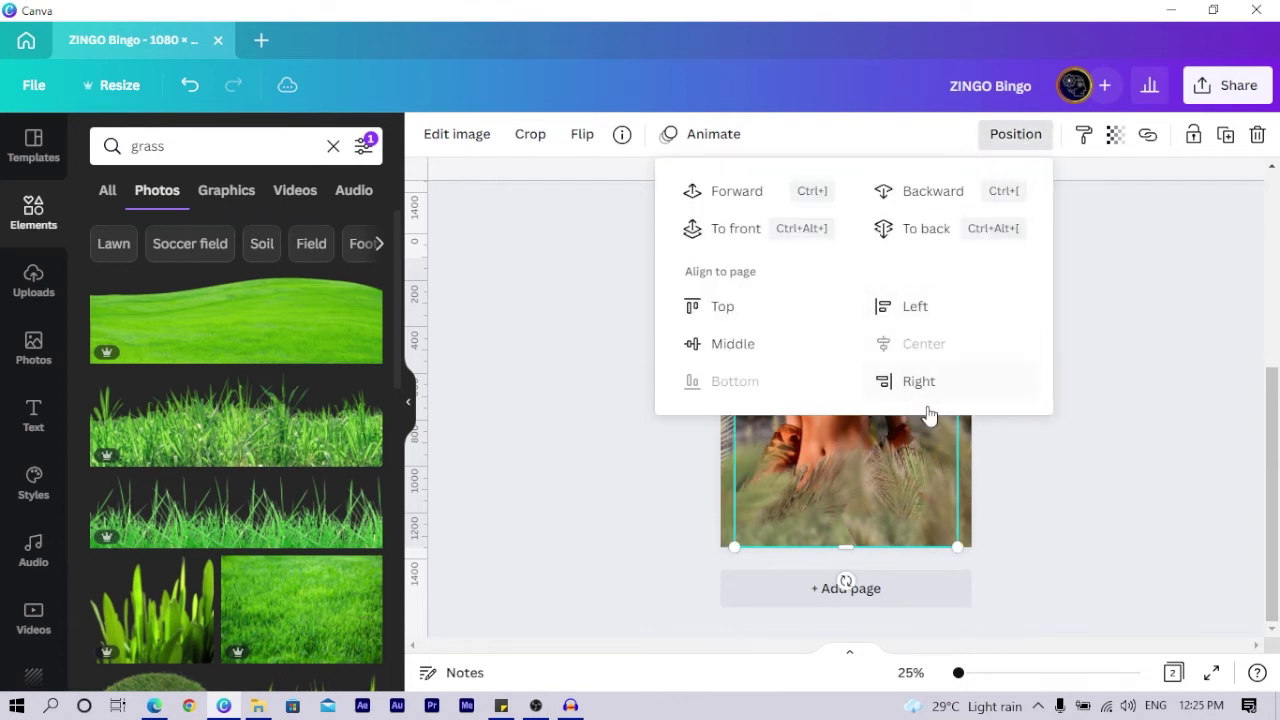
pyautogui.click(1088, 602)
pyautogui.click(1114, 412)
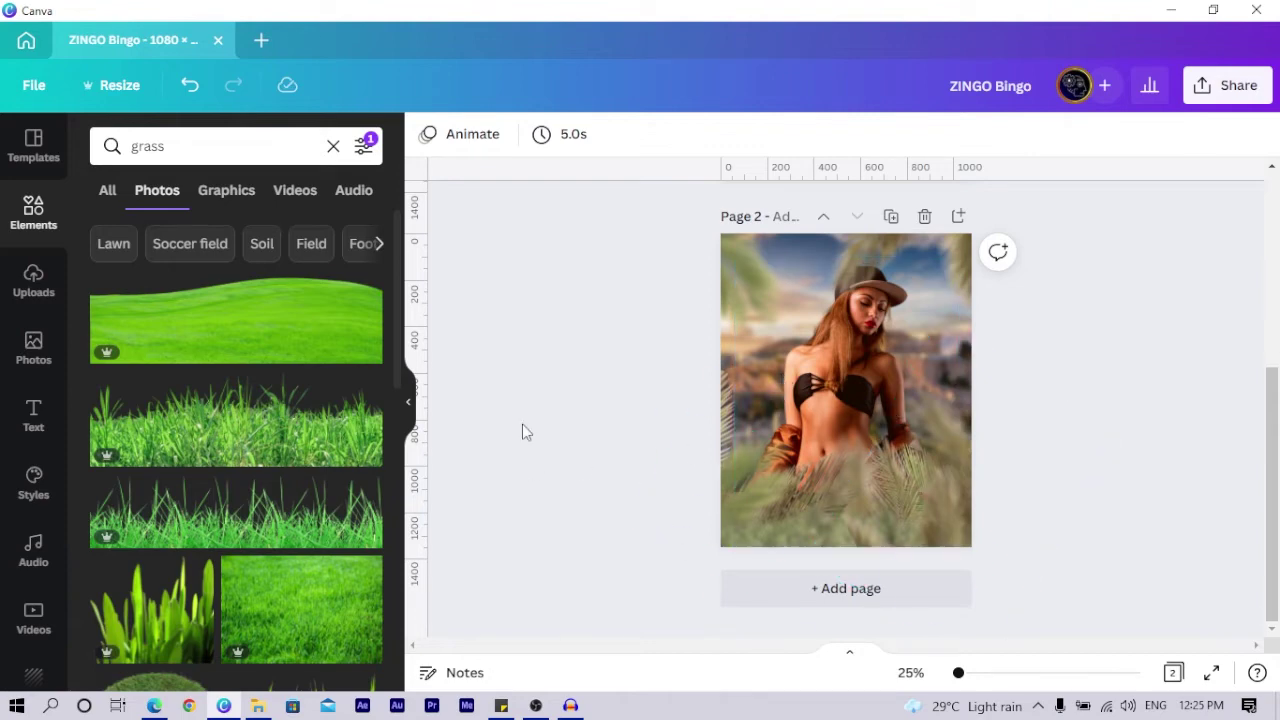
# Add the text "ZINGO" in Sequel Sans at size 121 over the woman on page 2.
pyautogui.press('t')
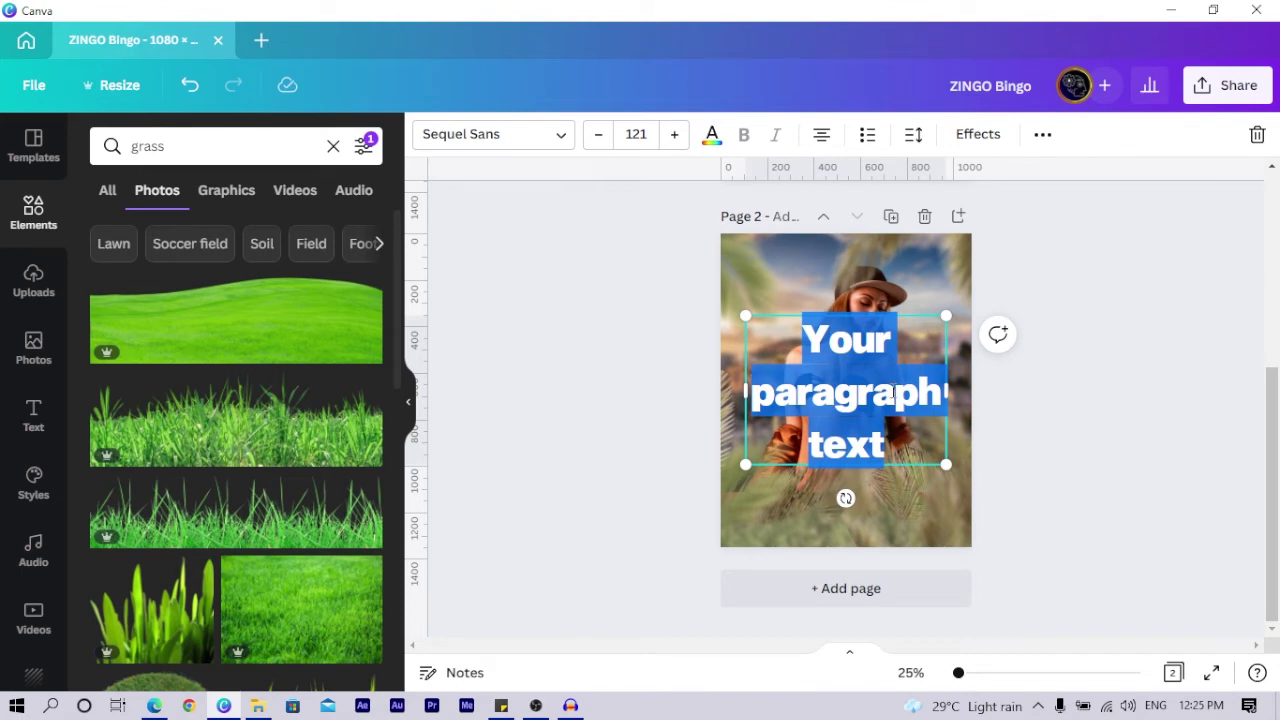
pyautogui.click(30, 422)
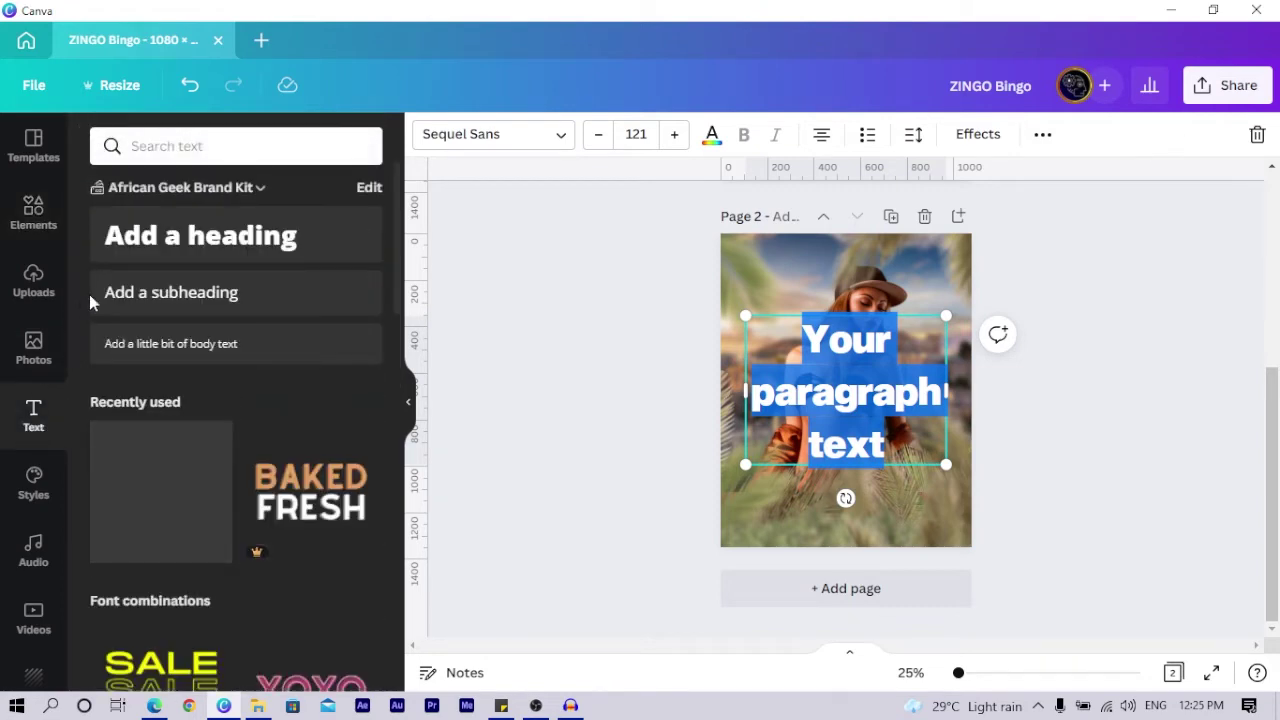
pyautogui.click(573, 315)
pyautogui.click(849, 421)
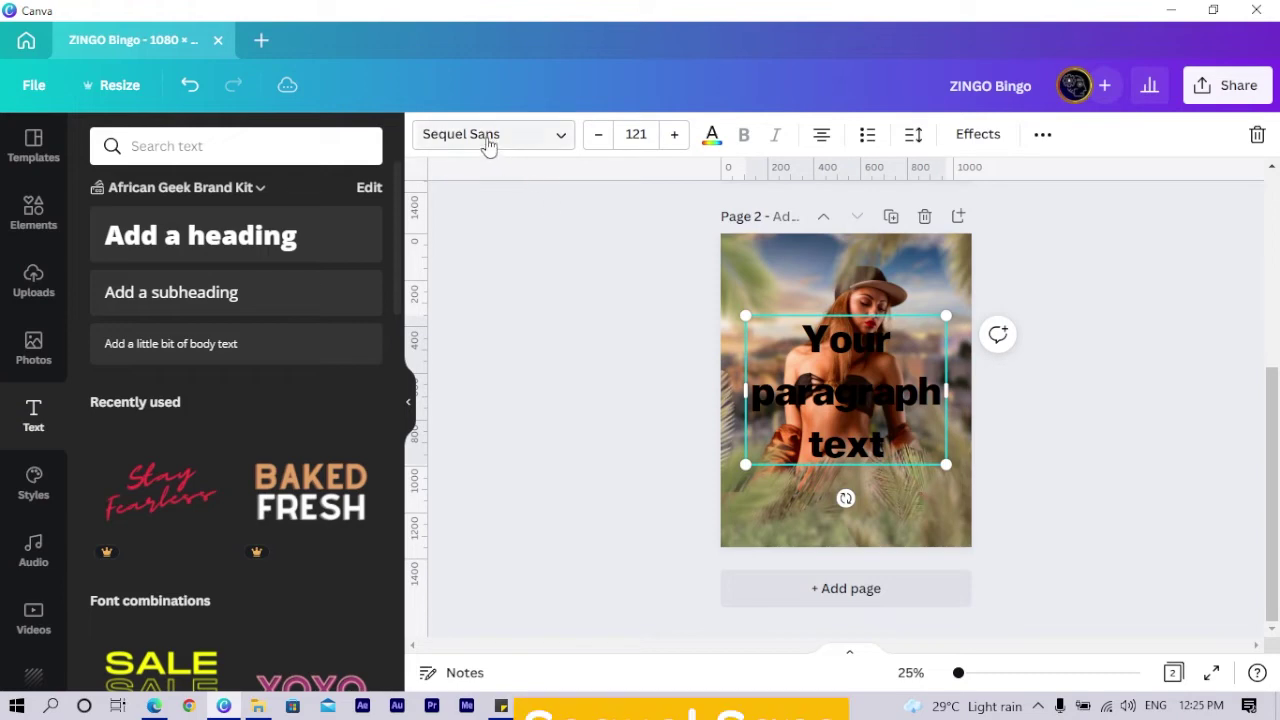
pyautogui.scroll(5, 909, 432)
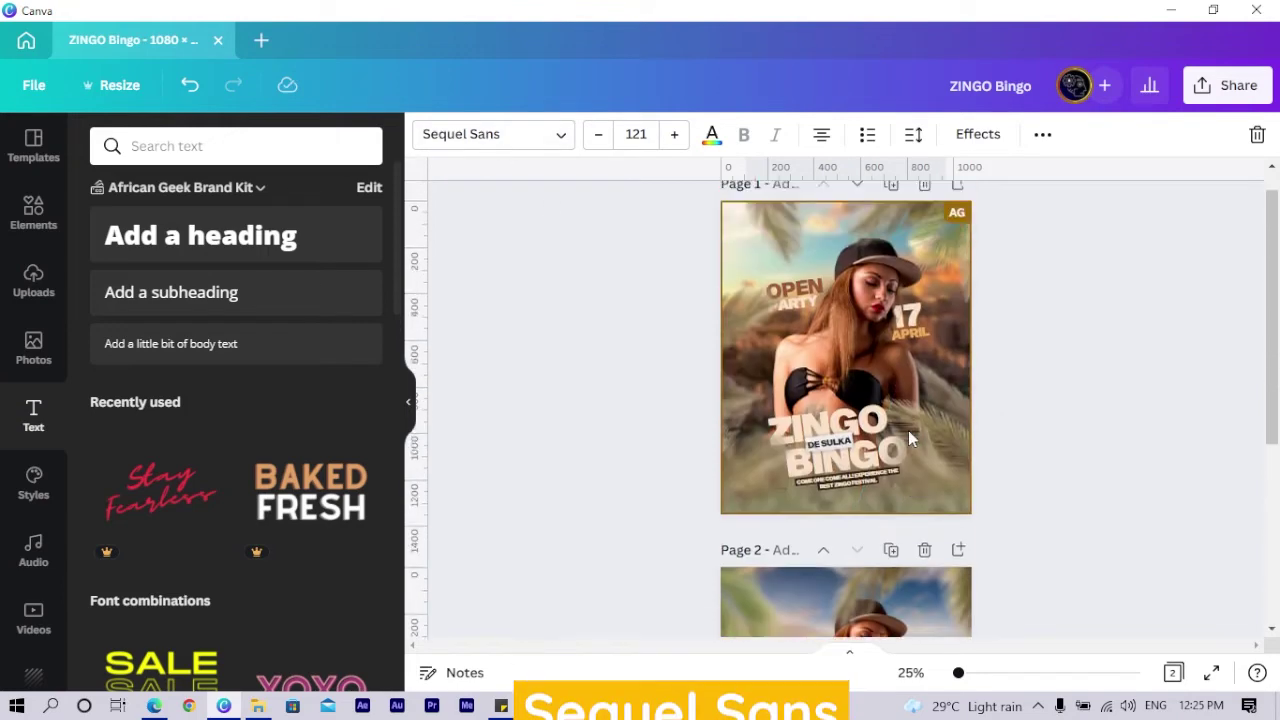
pyautogui.scroll(-5, 829, 551)
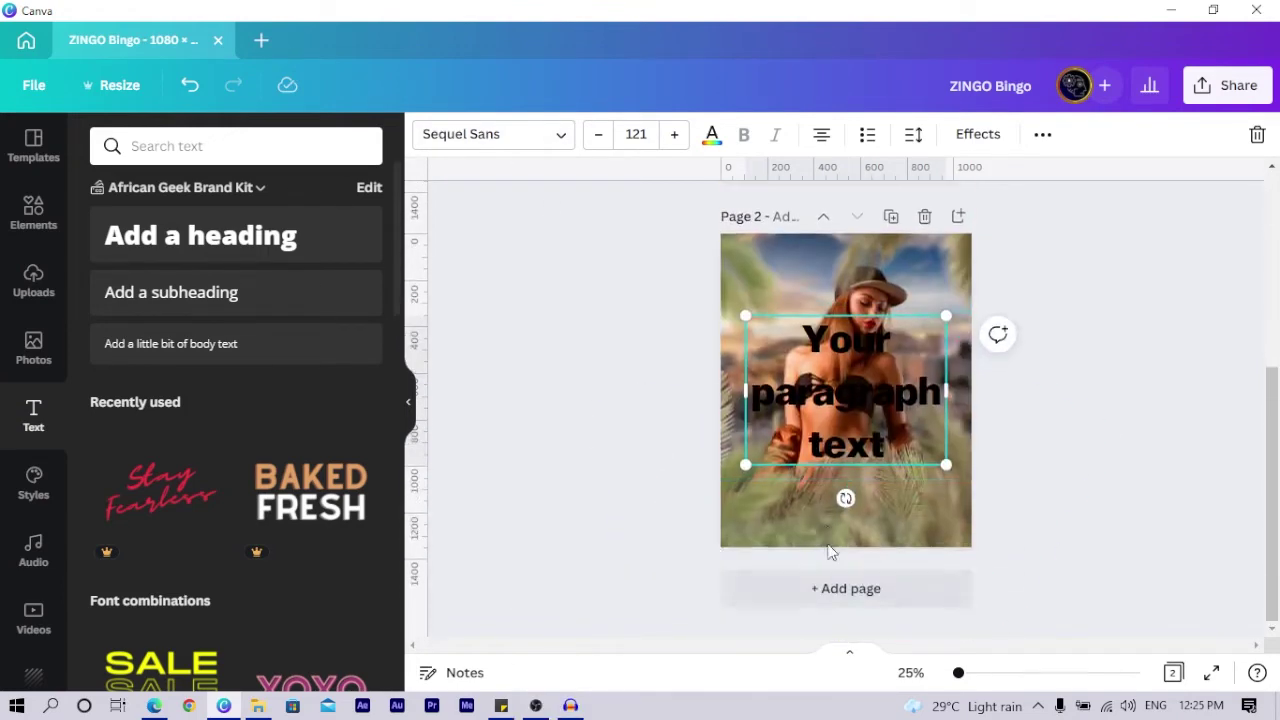
pyautogui.doubleClick(903, 377)
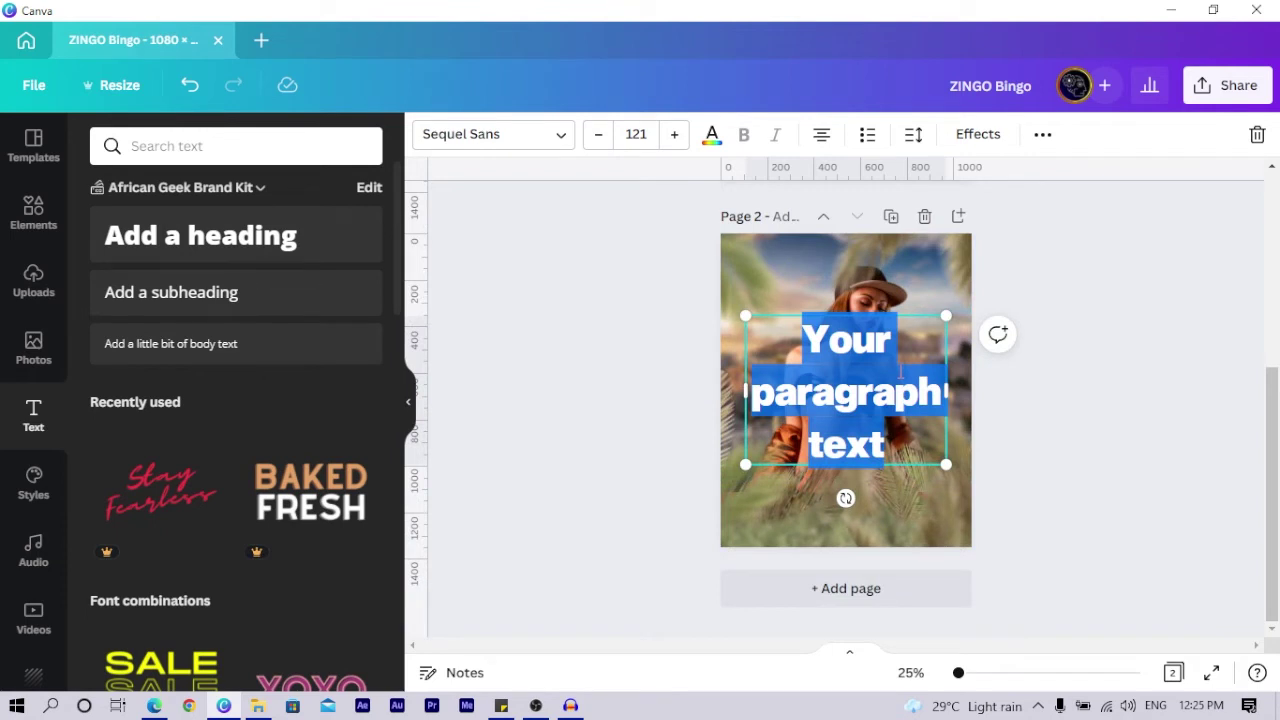
pyautogui.write('ZINGO')
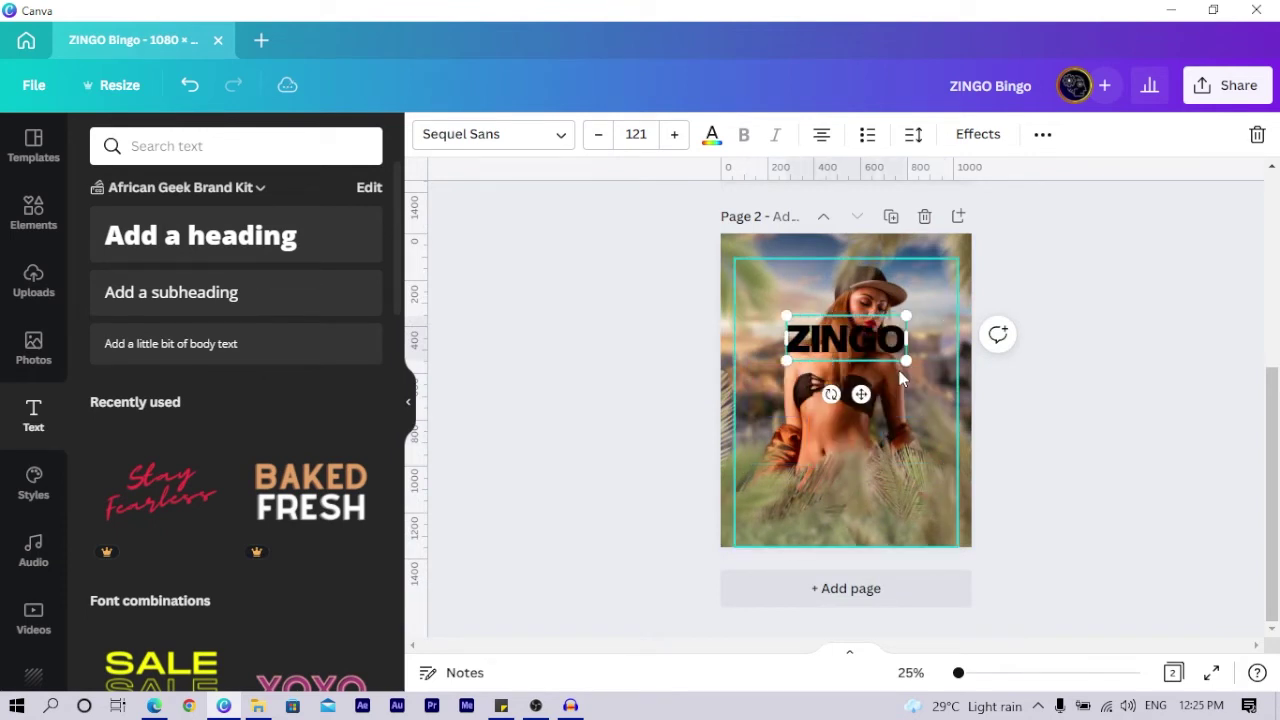
pyautogui.click(631, 389)
# Duplicate the ZINGO text, place the copy just below it and change its wording to "BINGO".
pyautogui.click(843, 340)
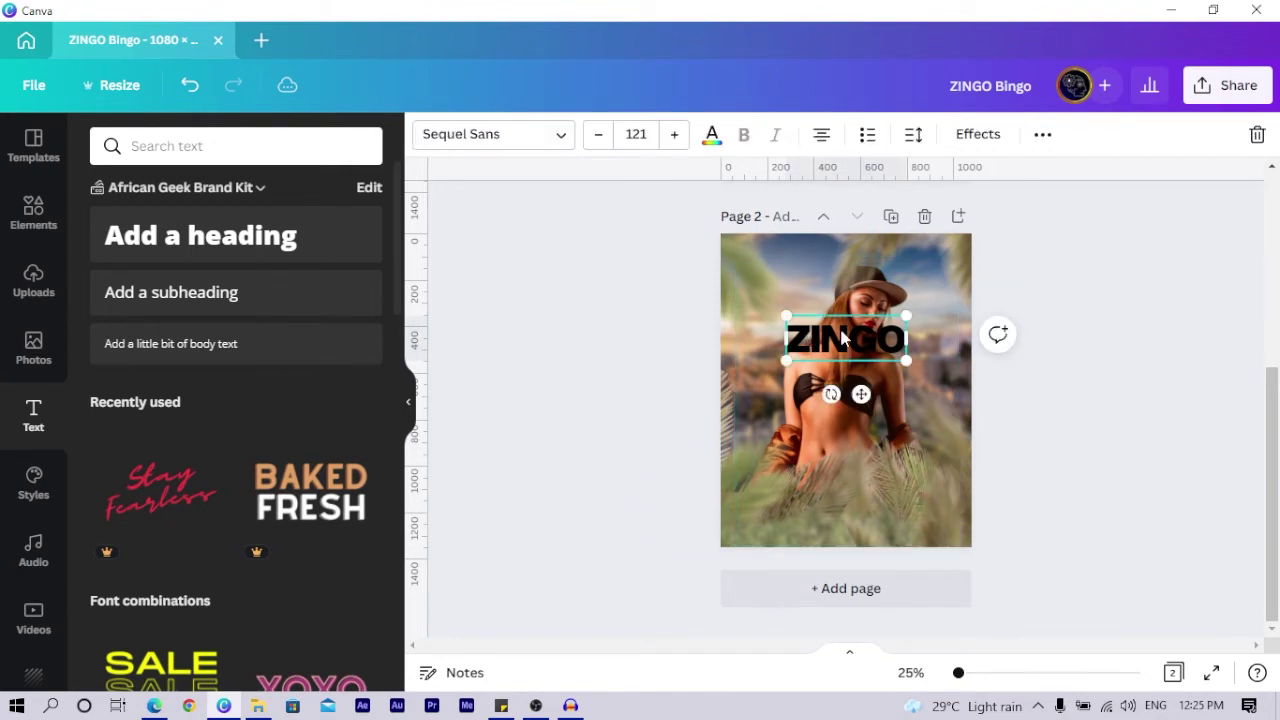
pyautogui.hotkey('ctrl', 'd')
pyautogui.moveTo(845, 342); pyautogui.dragTo(840, 379)
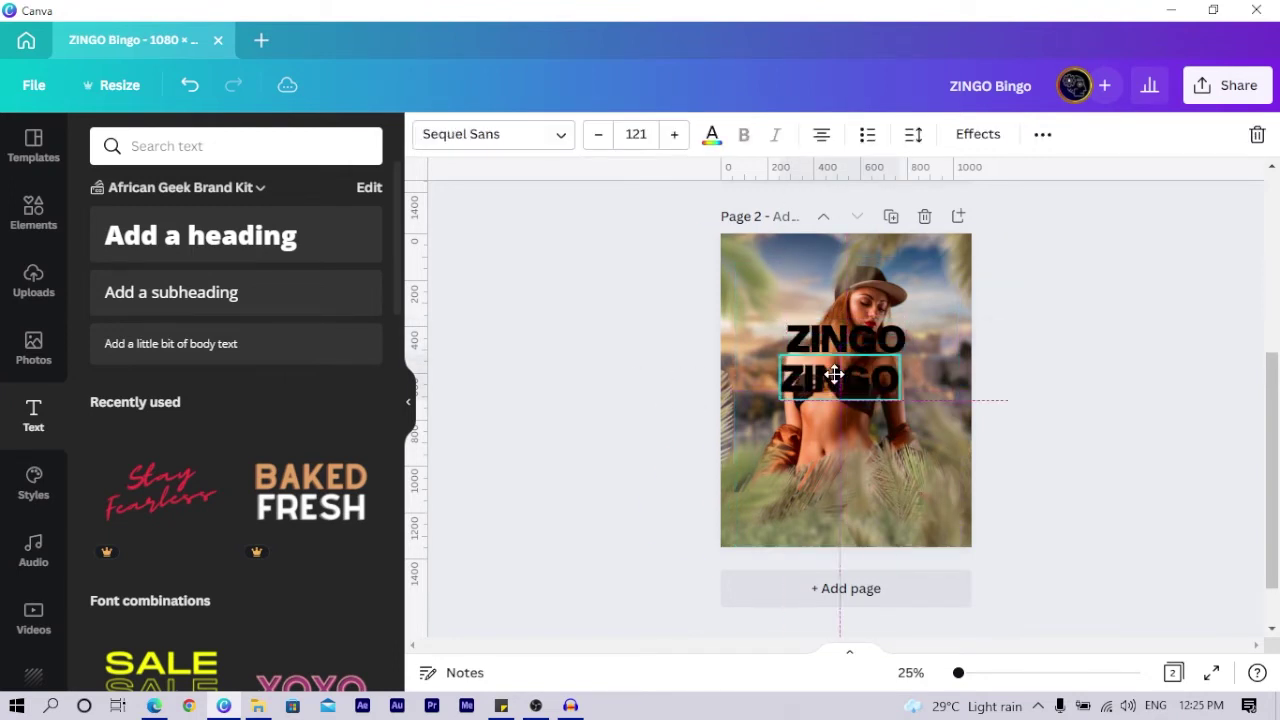
pyautogui.doubleClick(838, 377)
pyautogui.write('BINGO')
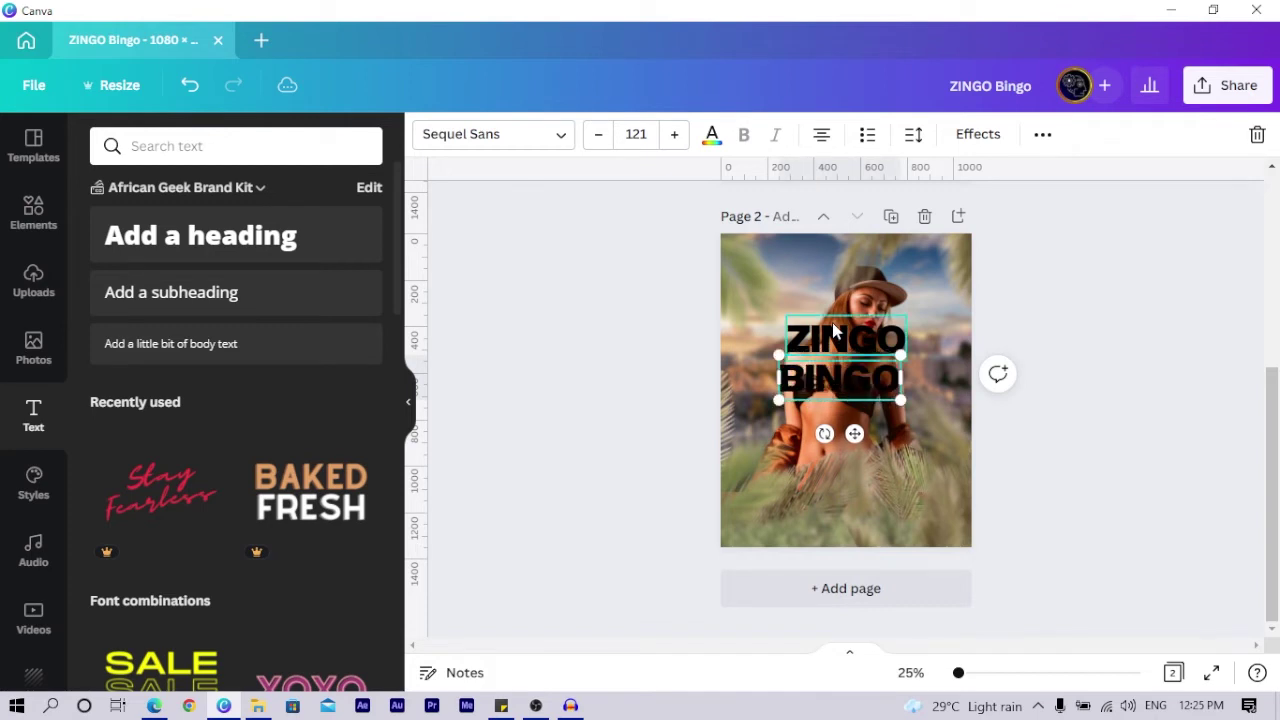
# Colour ZINGO and BINGO with the document's light peach and move both down over the grass.
pyautogui.keyDown('shift'); pyautogui.click(833, 330); pyautogui.keyUp('shift')
pyautogui.click(711, 137)
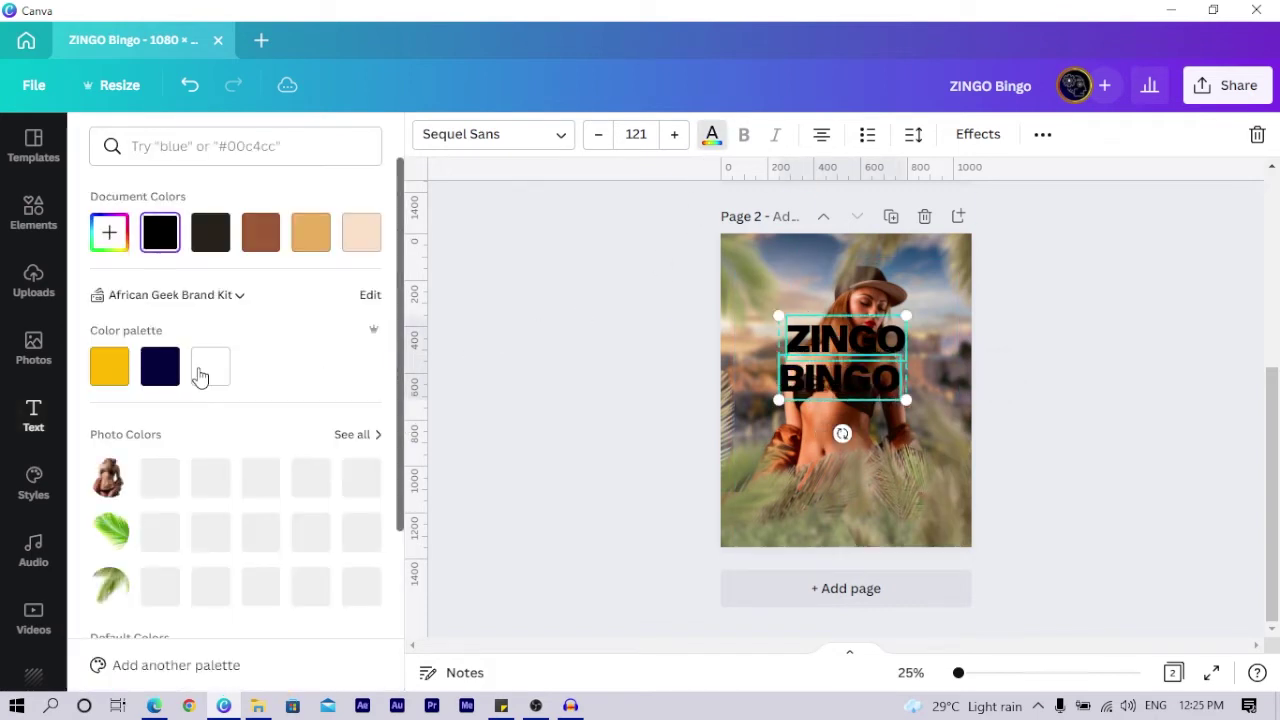
pyautogui.click(364, 237)
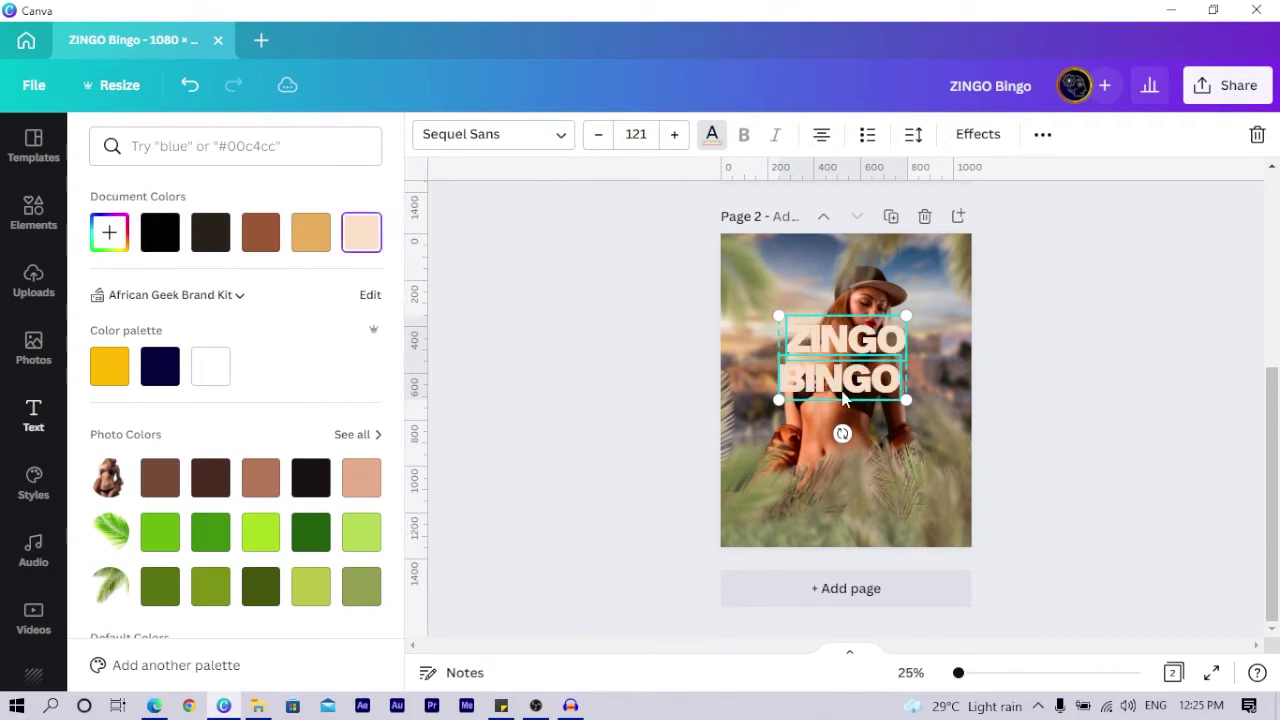
pyautogui.moveTo(843, 398); pyautogui.dragTo(840, 500)
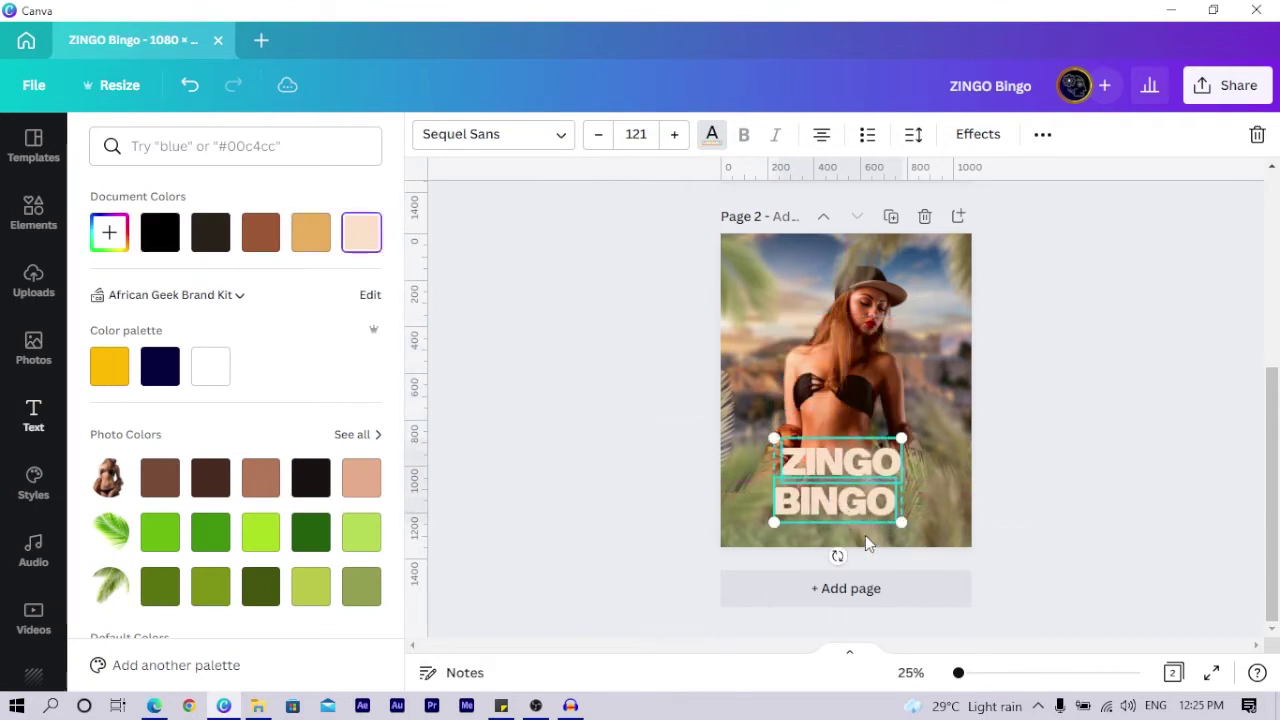
pyautogui.click(600, 492)
pyautogui.moveTo(637, 454); pyautogui.dragTo(760, 470)
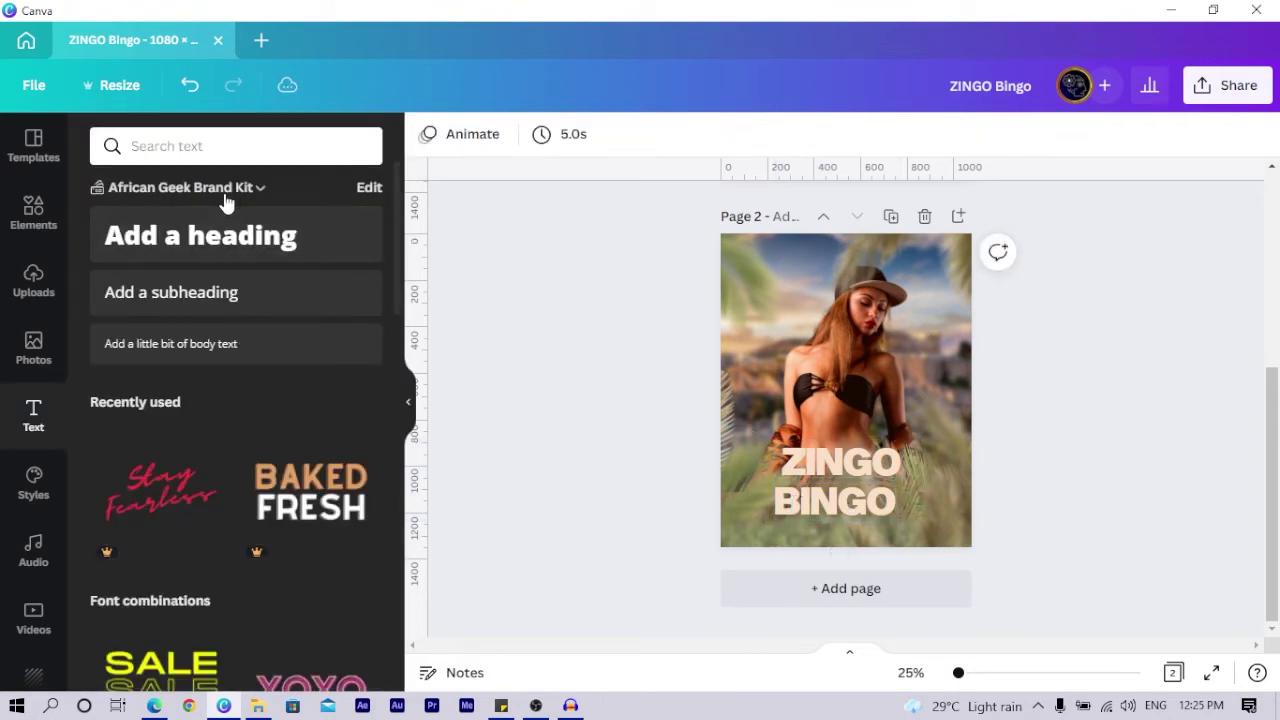
# Add the White Glued Crumpled Rectangle Sticker from the recently used elements to page 2.
pyautogui.click(33, 210)
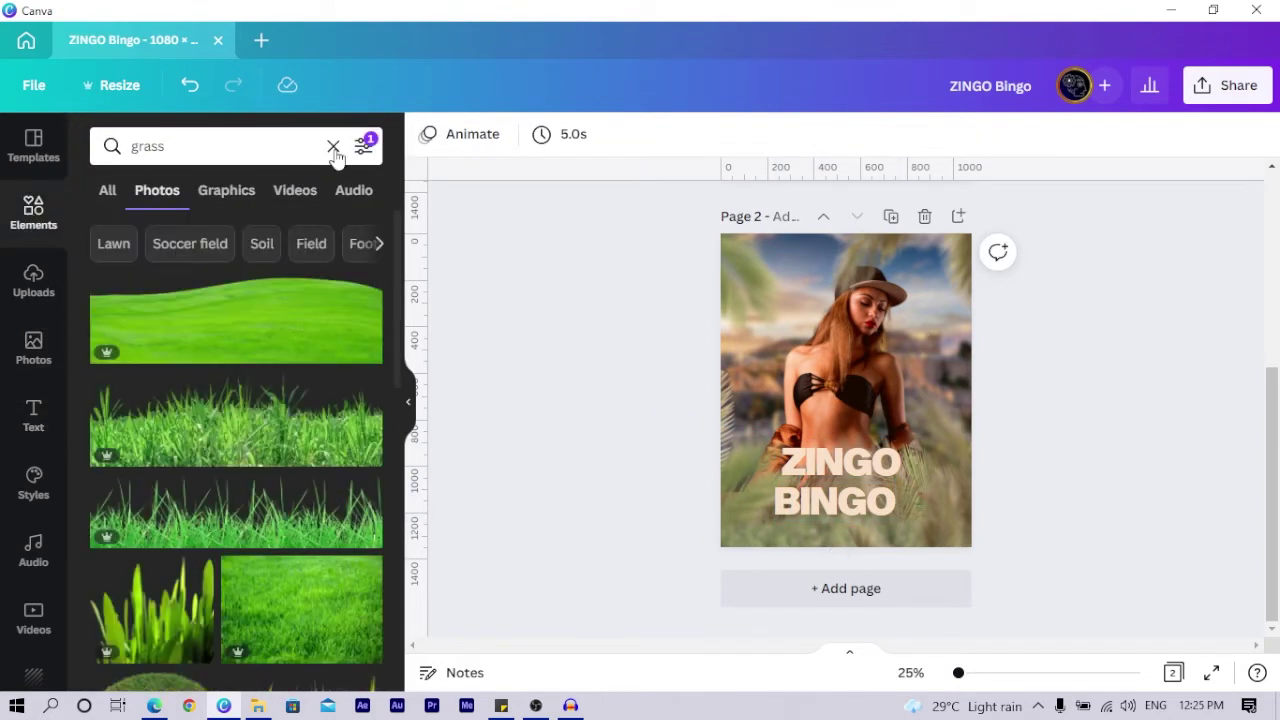
pyautogui.click(108, 194)
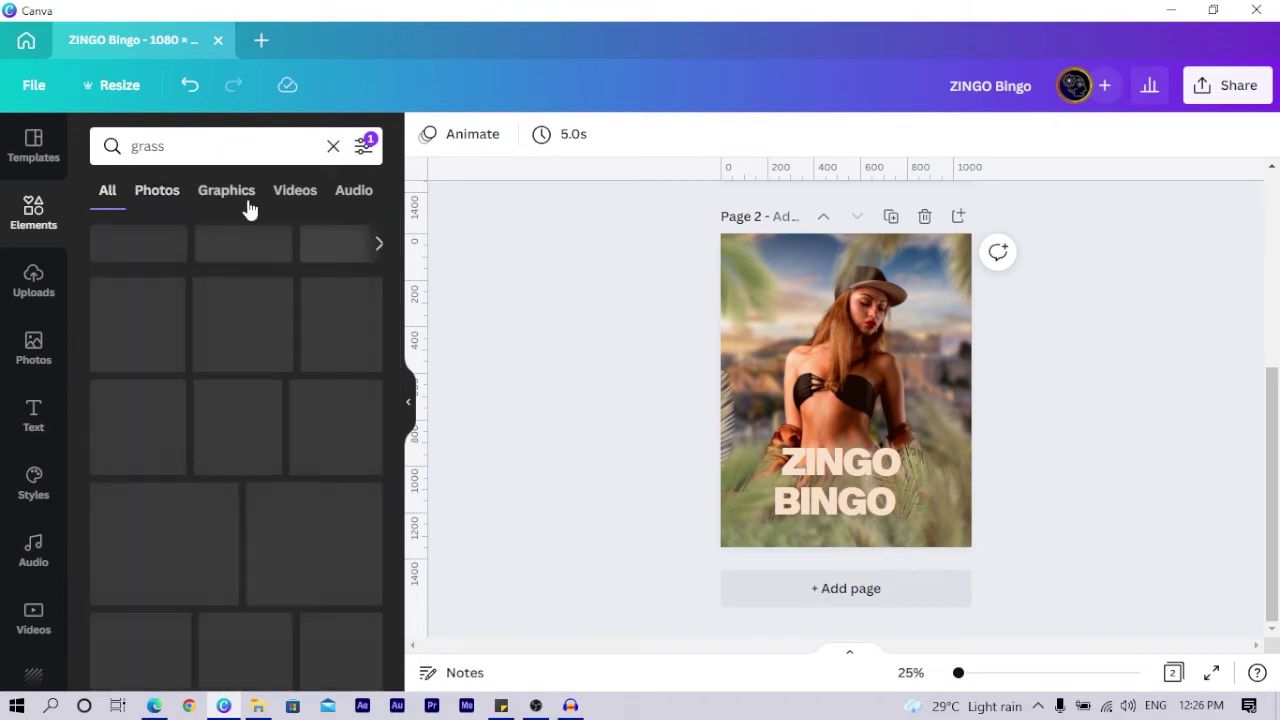
pyautogui.click(334, 145)
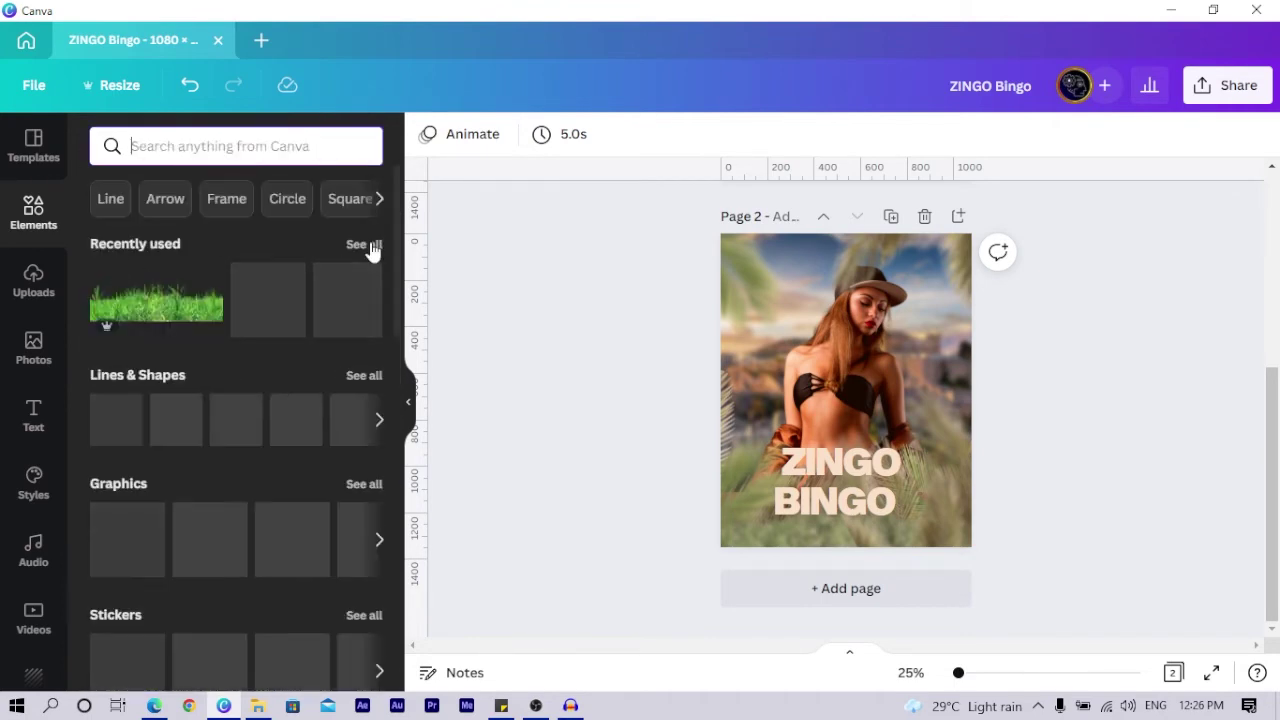
pyautogui.click(364, 245)
pyautogui.scroll(-2, 316, 395)
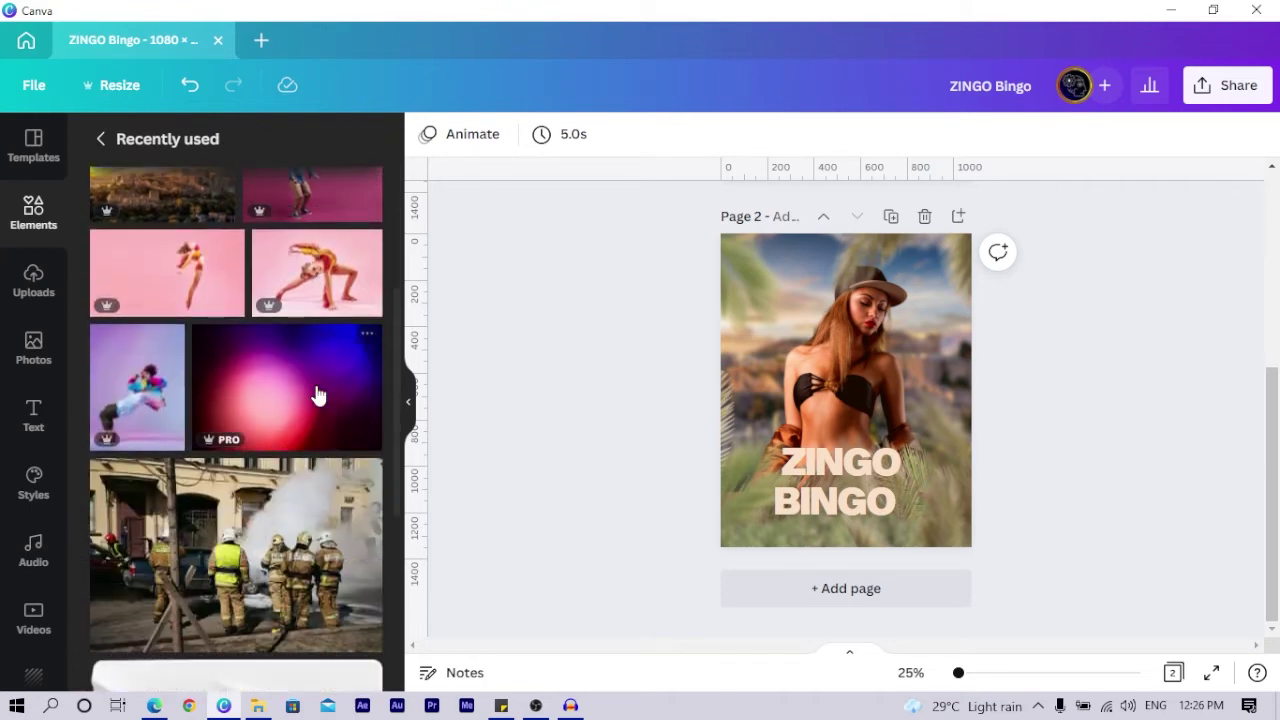
pyautogui.scroll(-3, 316, 395)
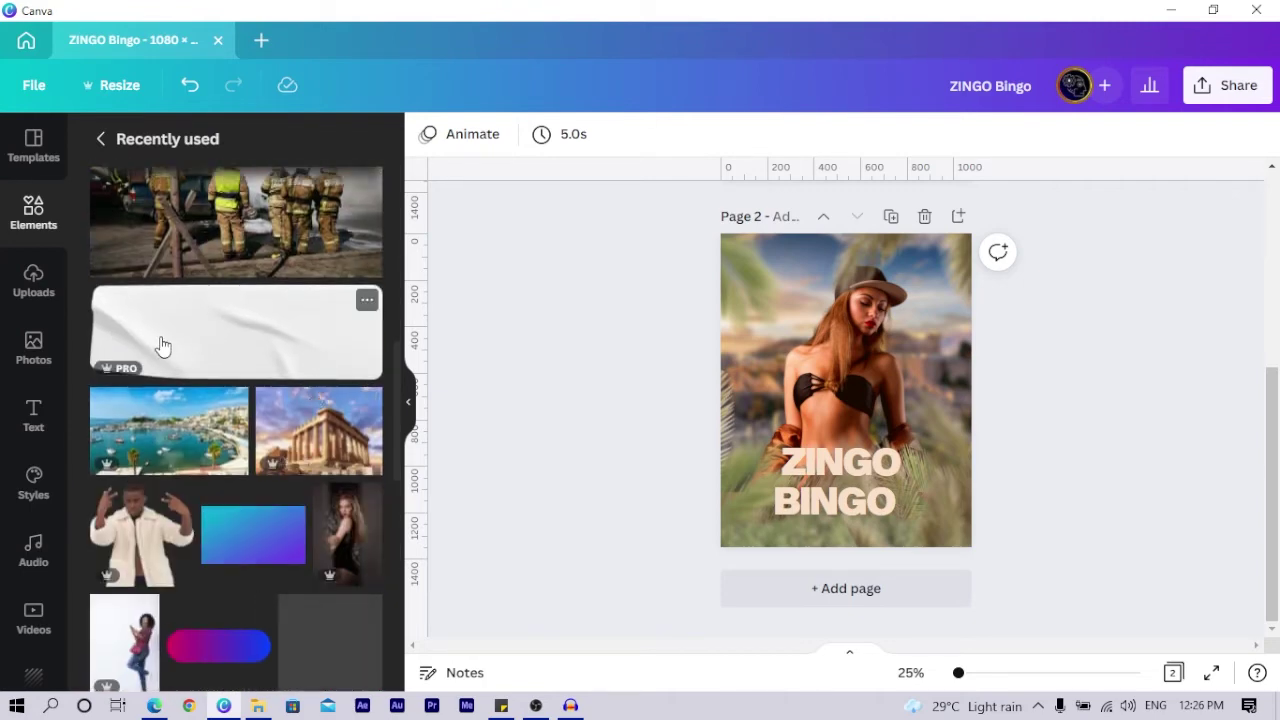
pyautogui.moveTo(161, 341)
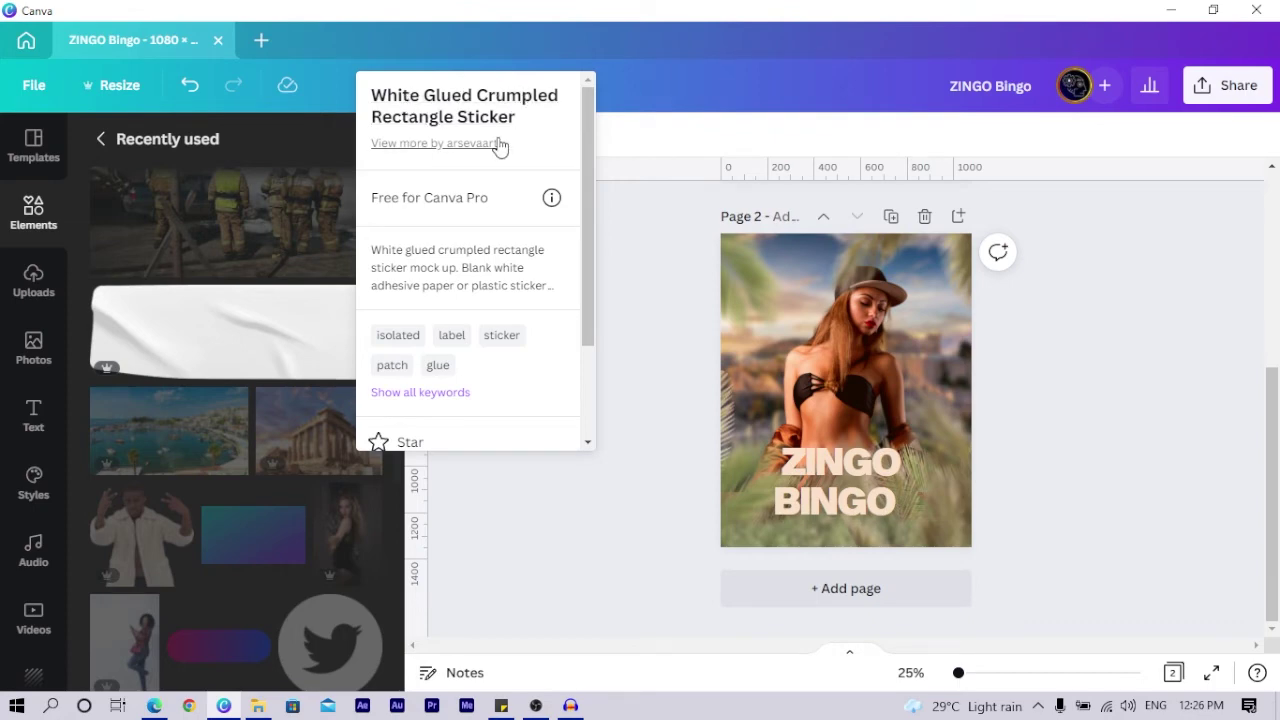
pyautogui.click(253, 345)
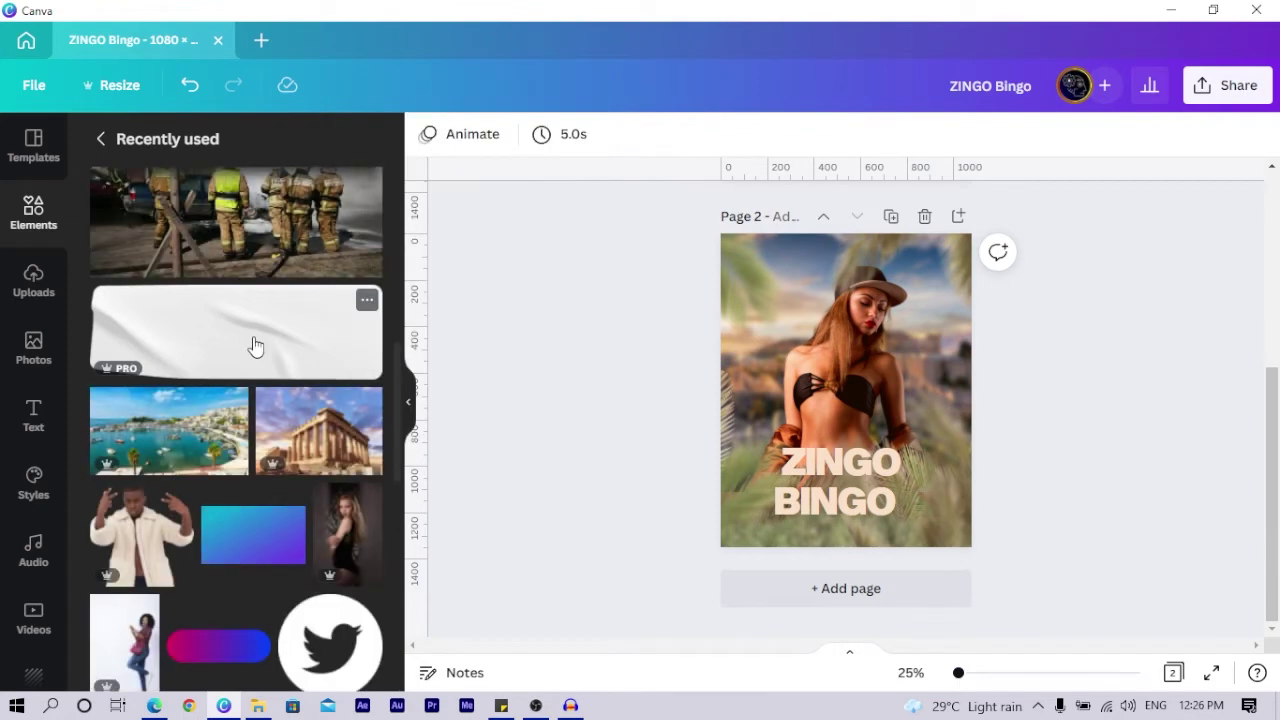
pyautogui.click(253, 345)
# Shrink the crumpled sticker and place it between ZINGO and BINGO, shifting BINGO slightly right and up to tighten the title.
pyautogui.moveTo(811, 386); pyautogui.dragTo(798, 470)
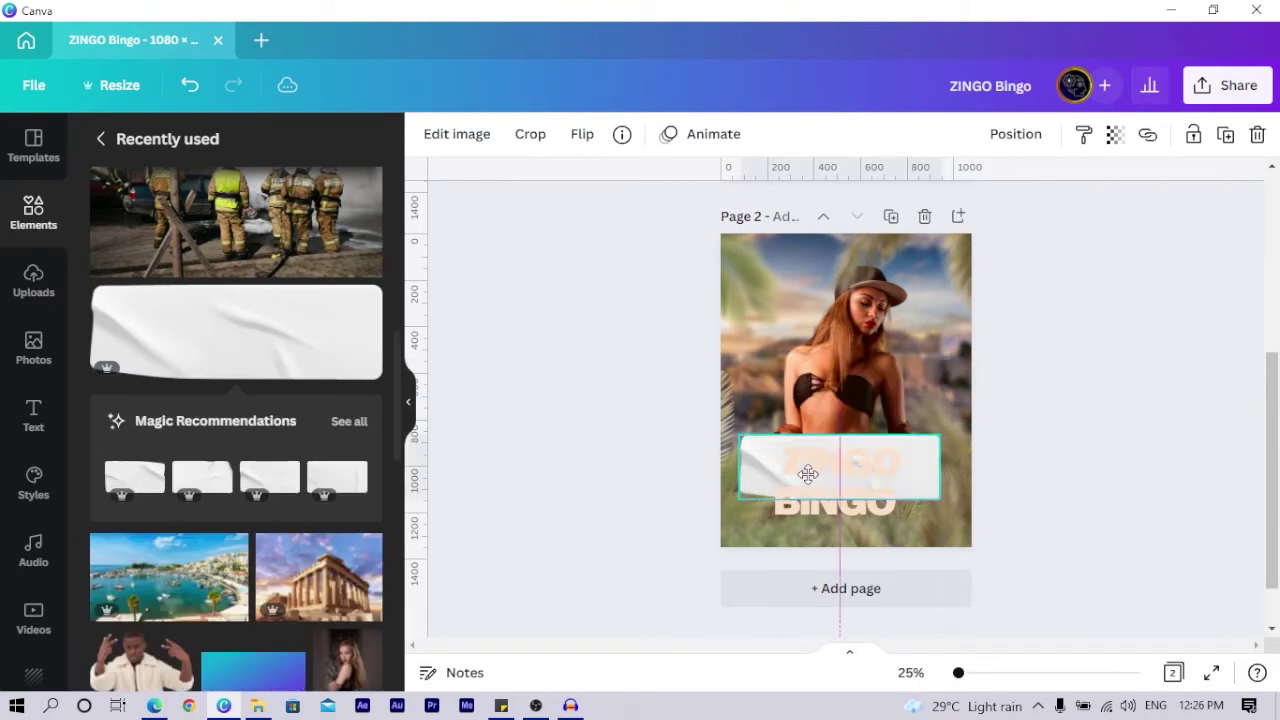
pyautogui.moveTo(807, 512); pyautogui.dragTo(848, 507)
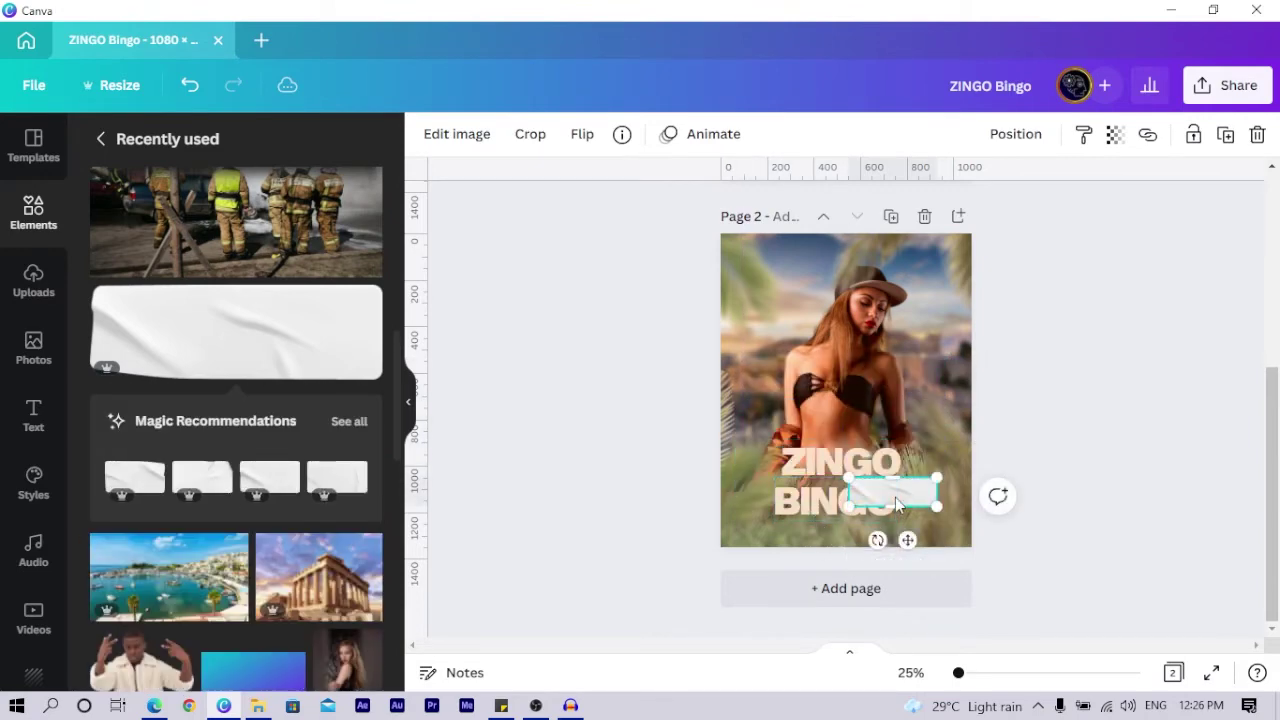
pyautogui.scroll(2, 895, 497)
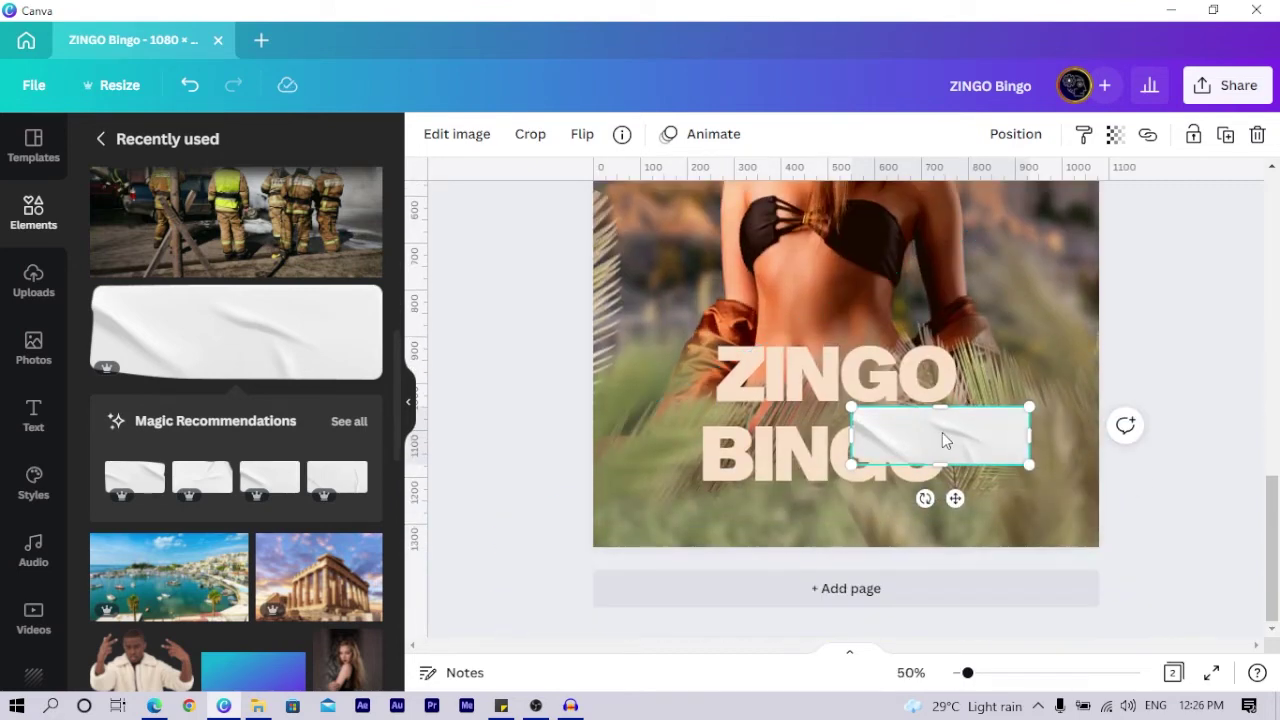
pyautogui.moveTo(923, 419); pyautogui.dragTo(793, 412)
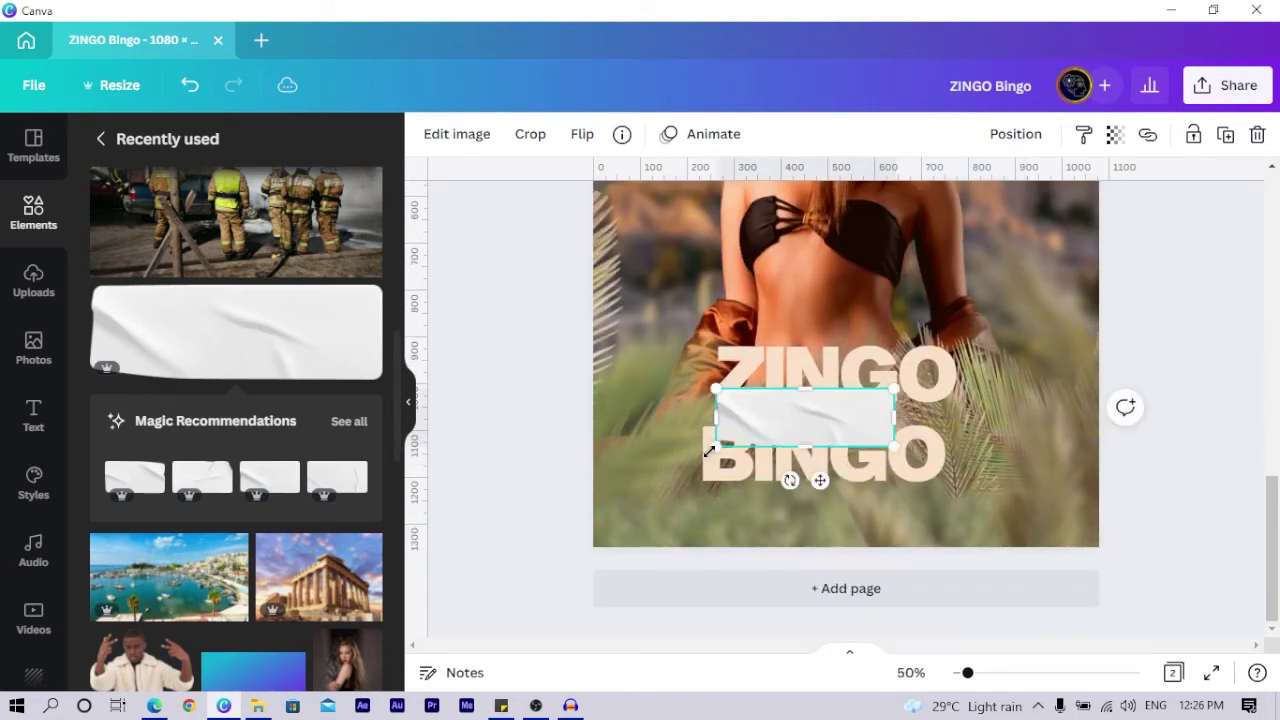
pyautogui.moveTo(708, 451); pyautogui.dragTo(956, 451)
pyautogui.click(944, 466)
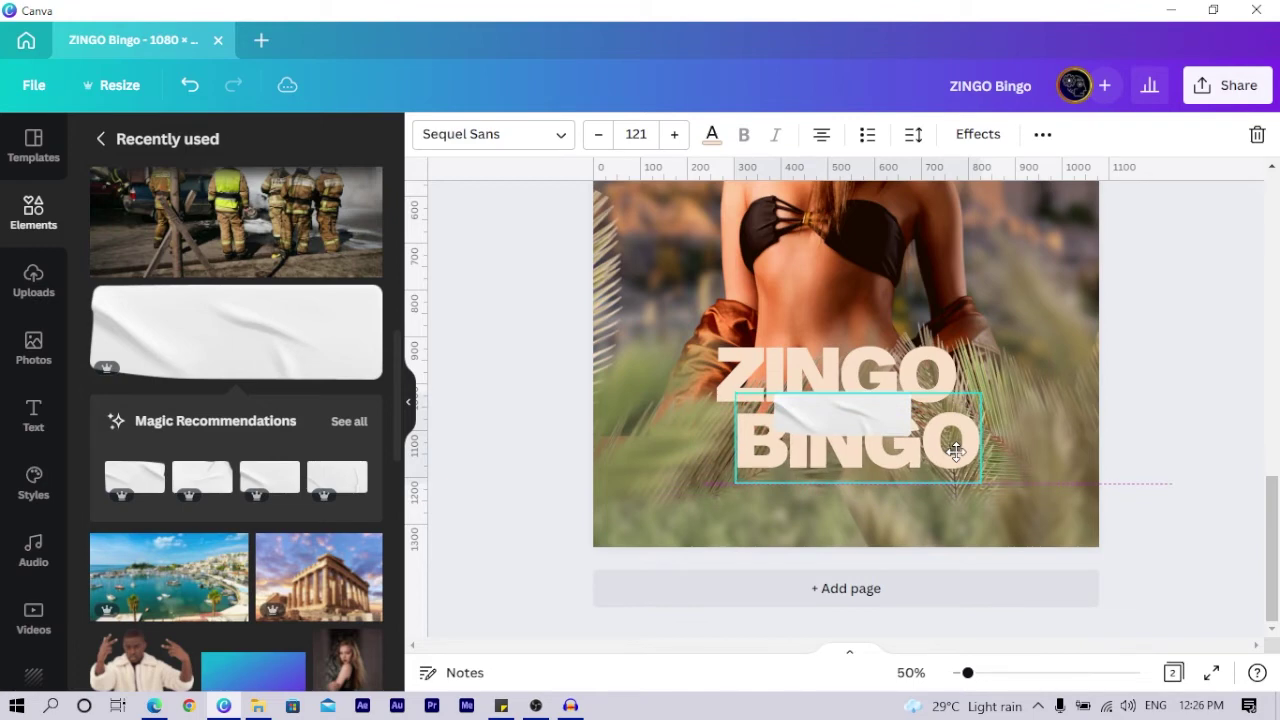
pyautogui.click(905, 433)
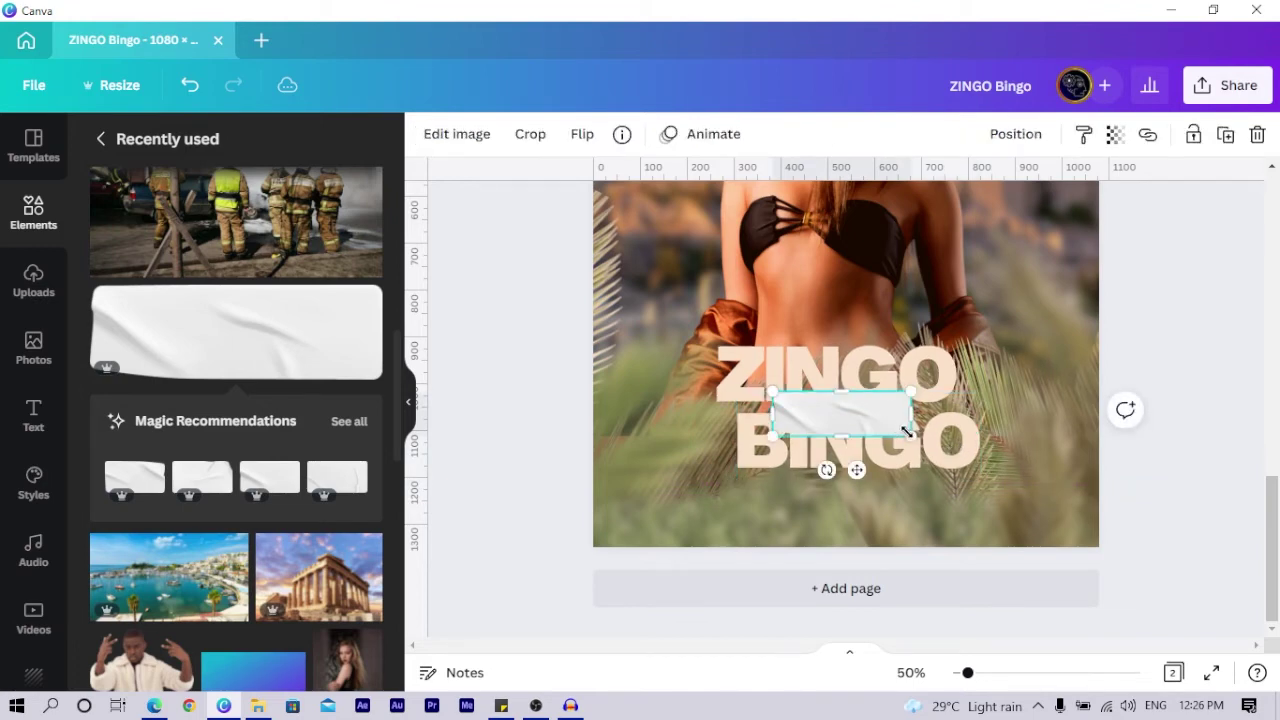
pyautogui.moveTo(905, 431); pyautogui.dragTo(895, 426)
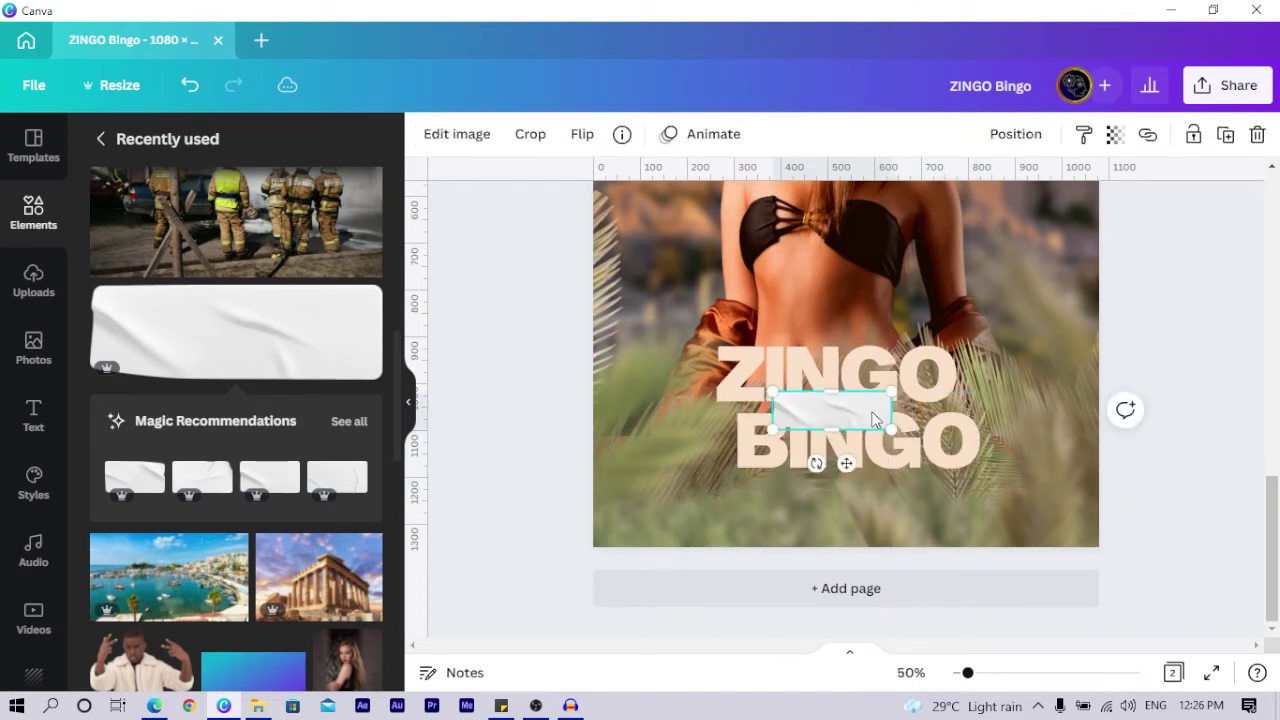
pyautogui.click(524, 340)
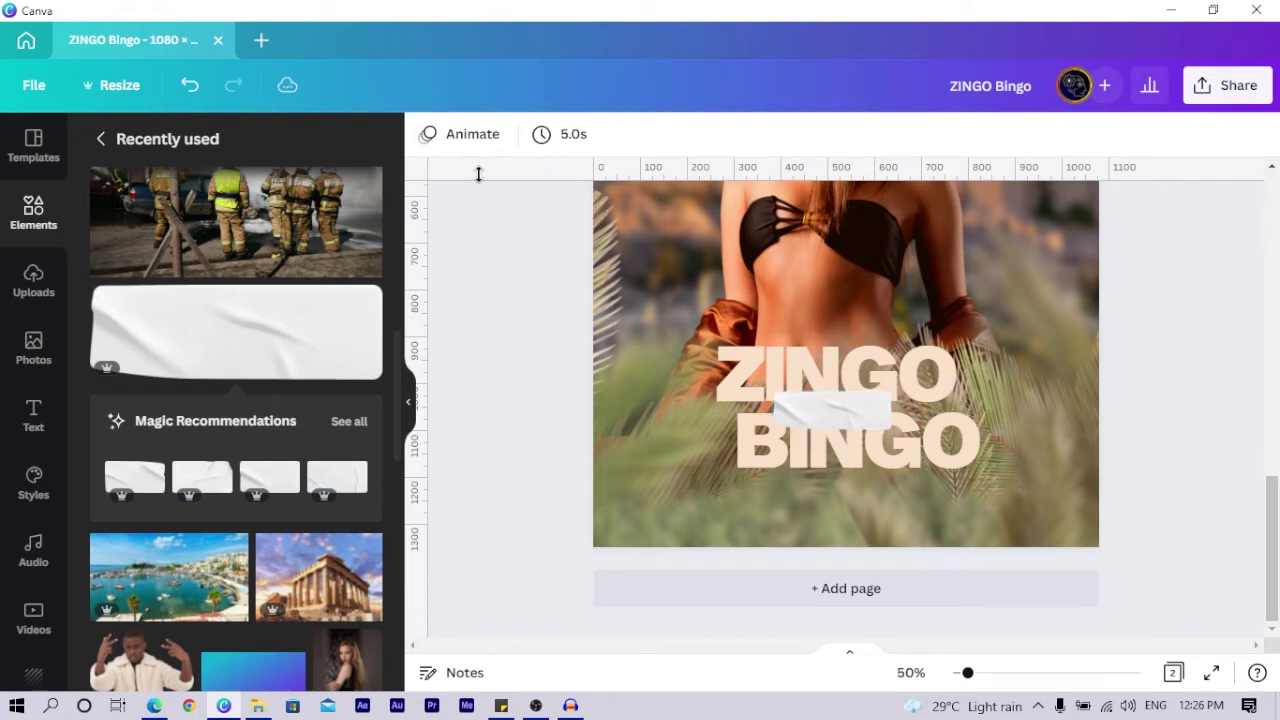
# Apply a Glow shadow to the crumpled sticker between the two title words.
pyautogui.click(817, 421)
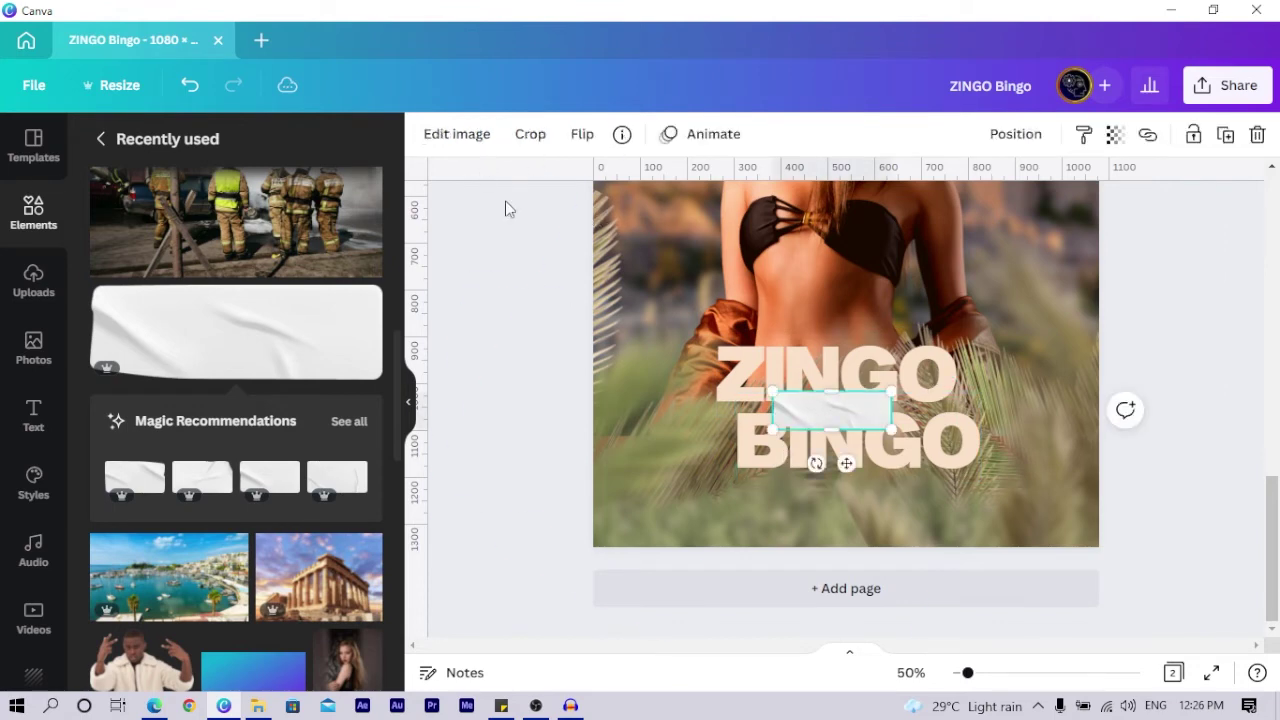
pyautogui.click(456, 133)
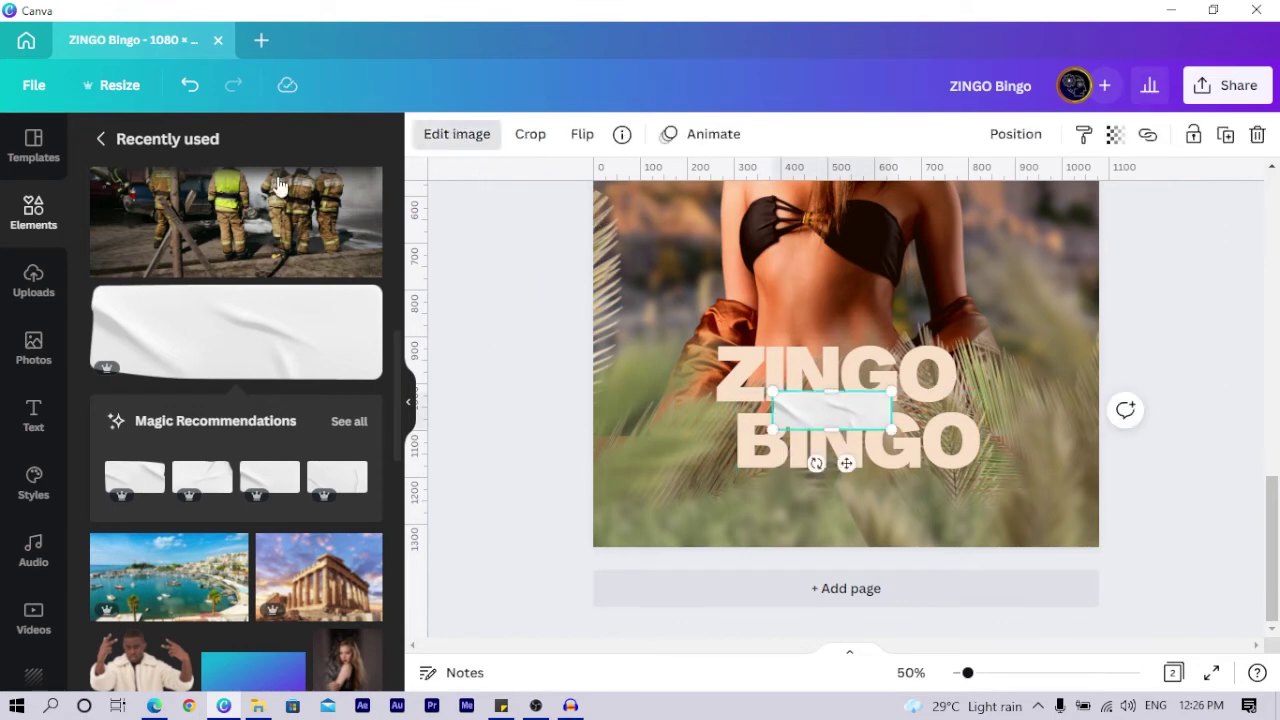
pyautogui.scroll(-5, 167, 444)
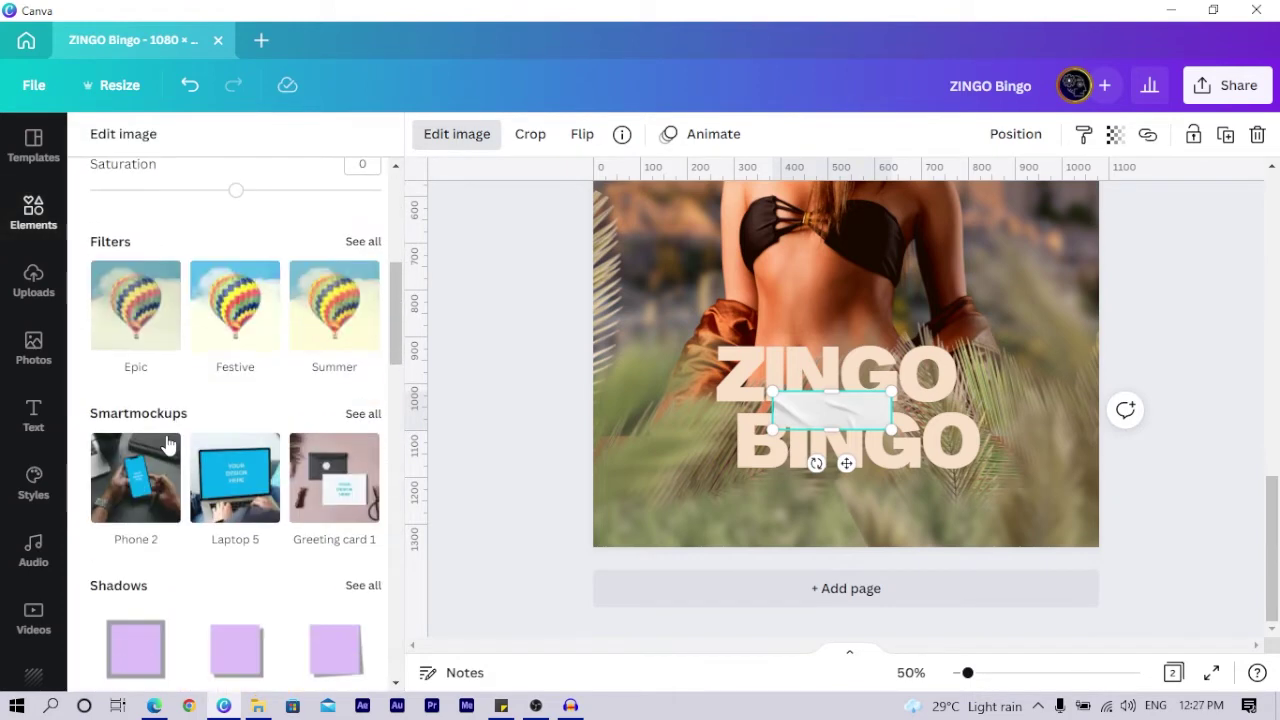
pyautogui.scroll(-2, 194, 554)
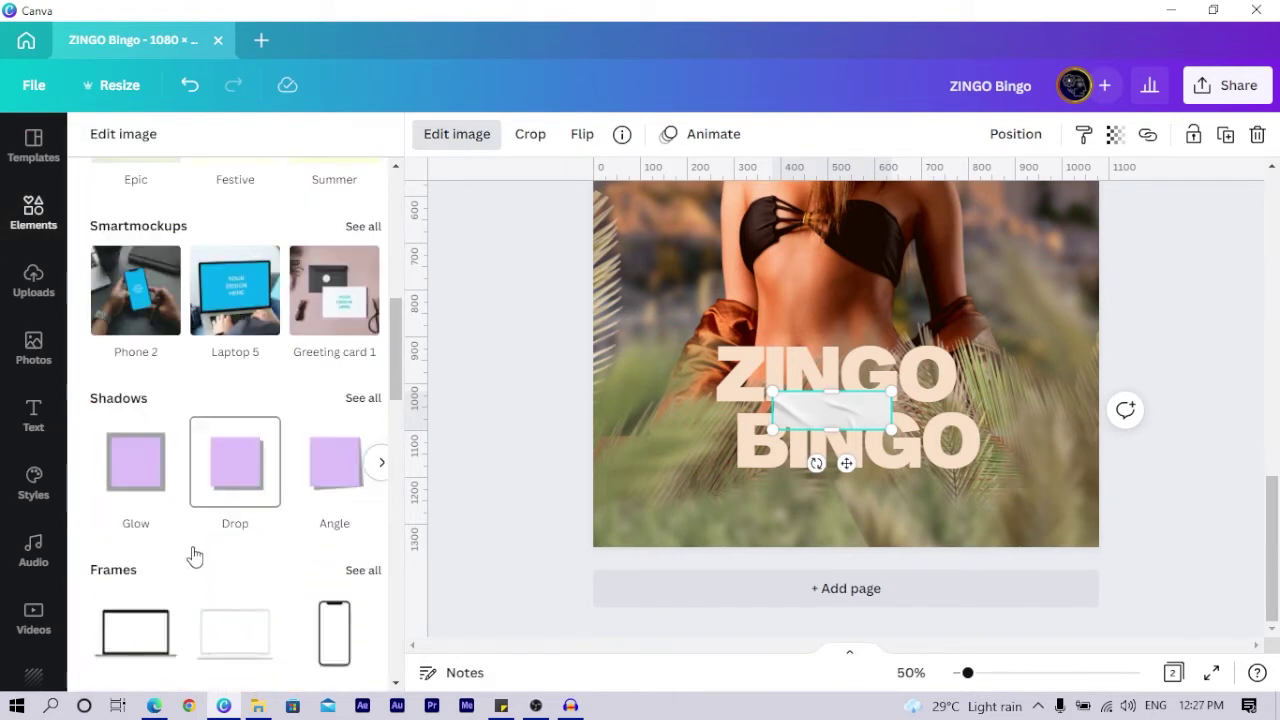
pyautogui.click(136, 474)
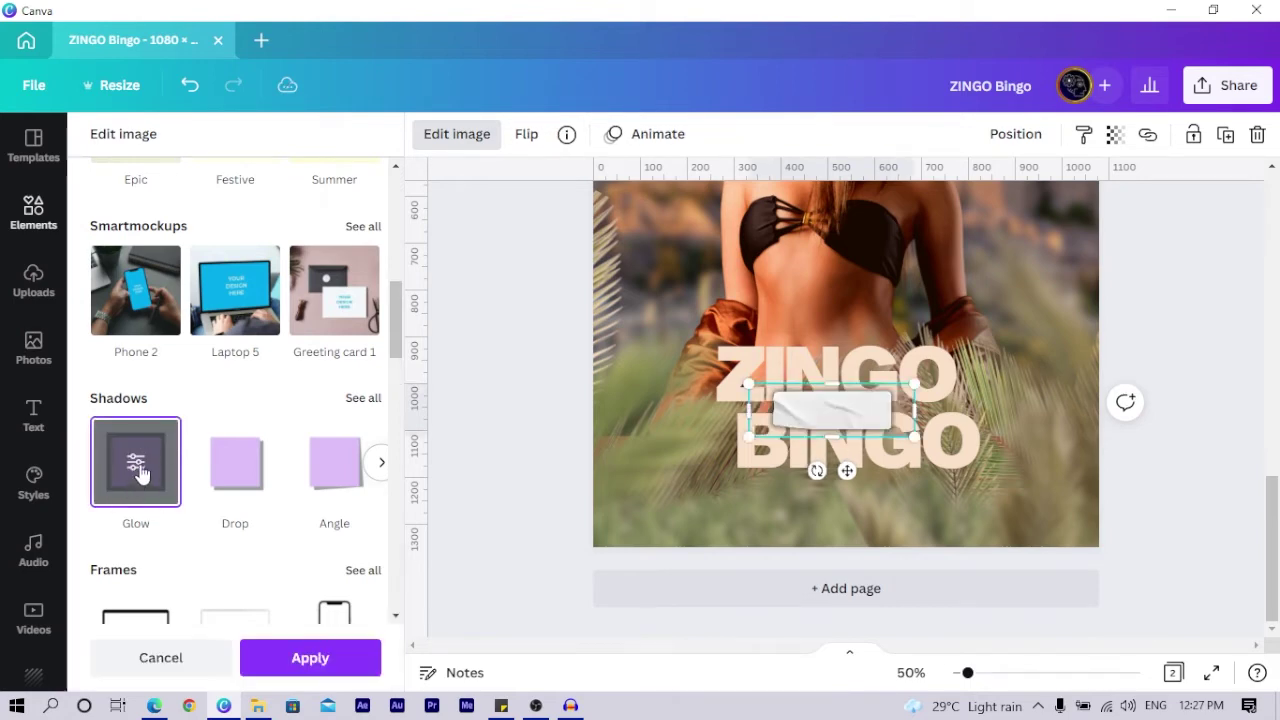
# Set the sticker's glow shadow to size 8, transparency 28 and blur 12, and apply it.
pyautogui.click(138, 467)
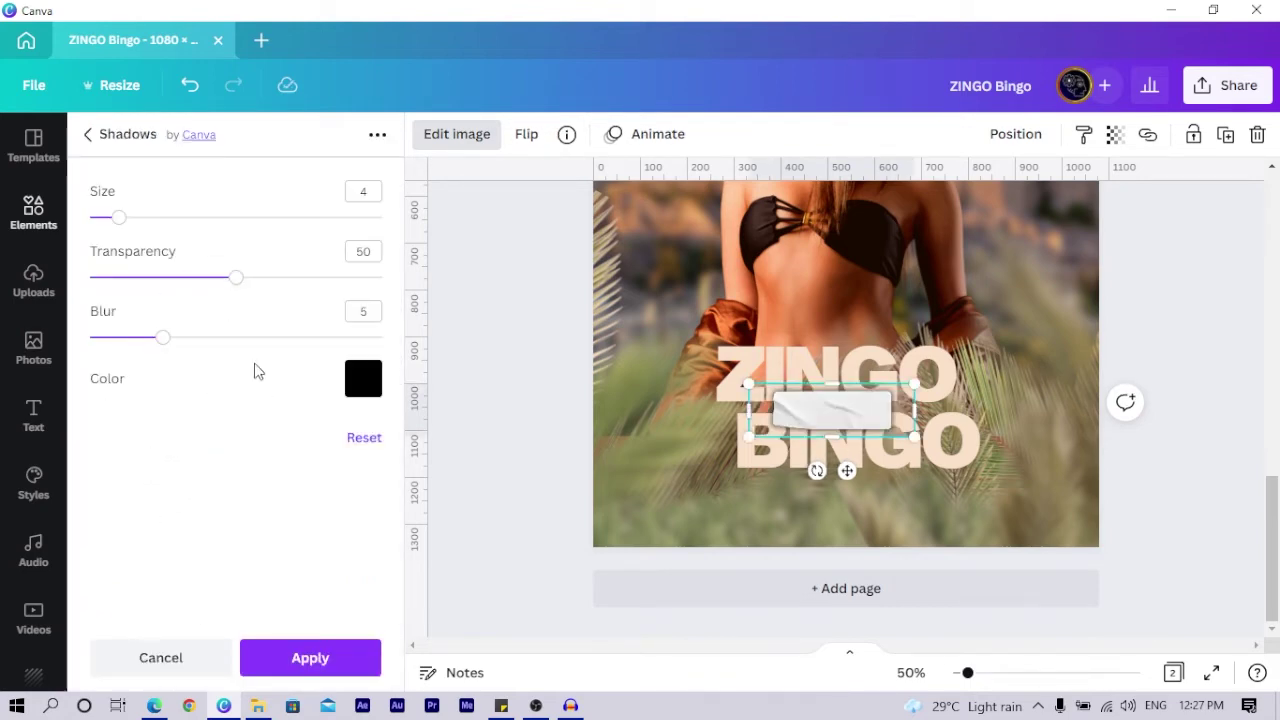
pyautogui.moveTo(120, 220); pyautogui.dragTo(149, 217)
pyautogui.moveTo(164, 340); pyautogui.dragTo(265, 338)
pyautogui.moveTo(236, 278); pyautogui.dragTo(175, 305)
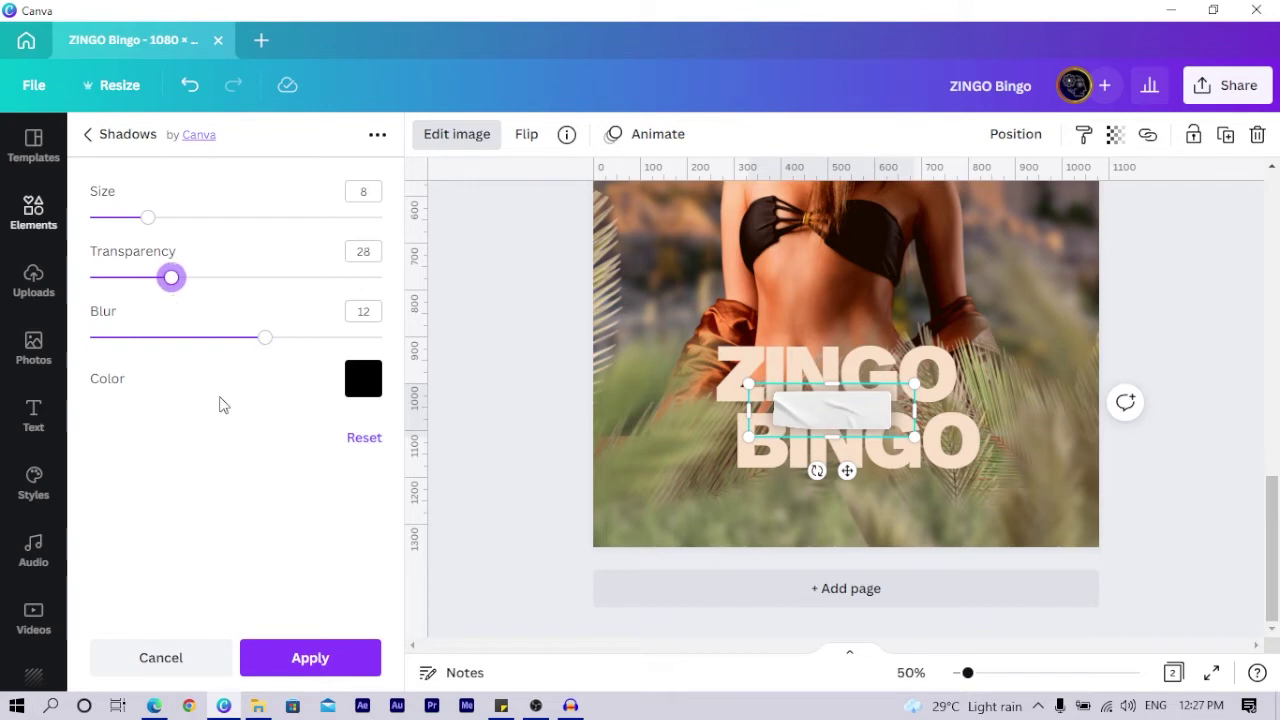
pyautogui.click(314, 657)
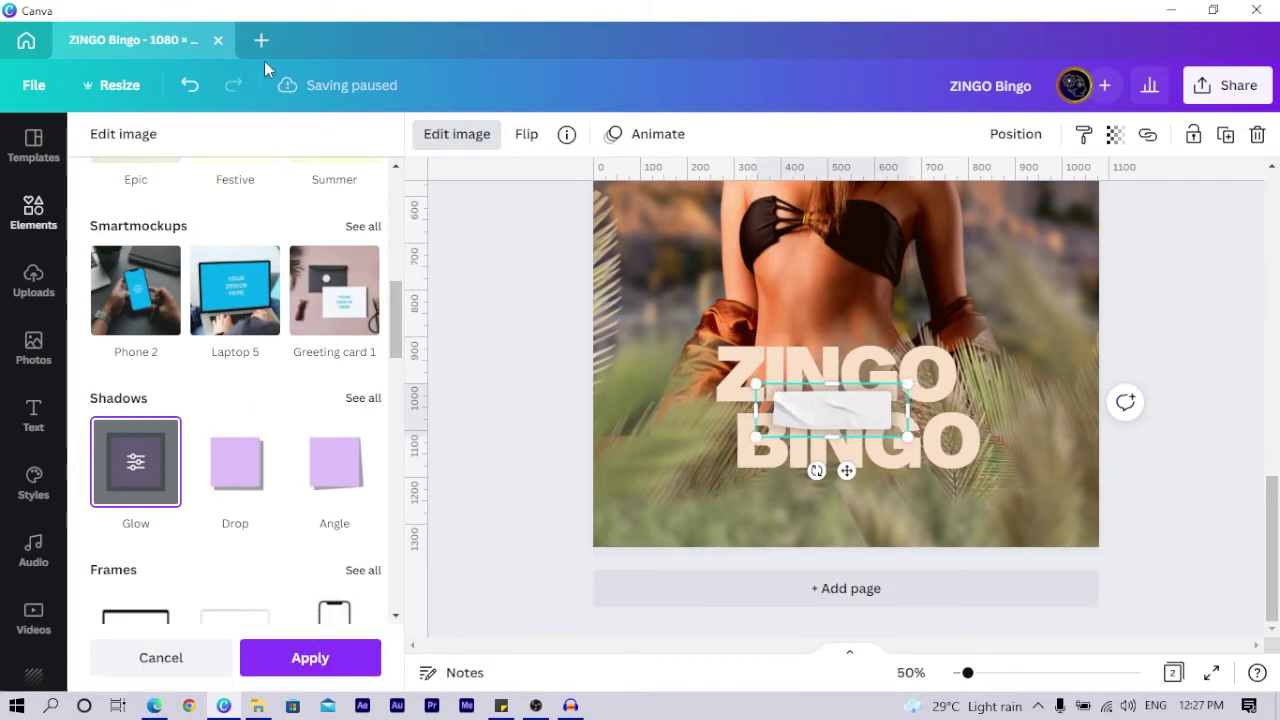
pyautogui.click(368, 90)
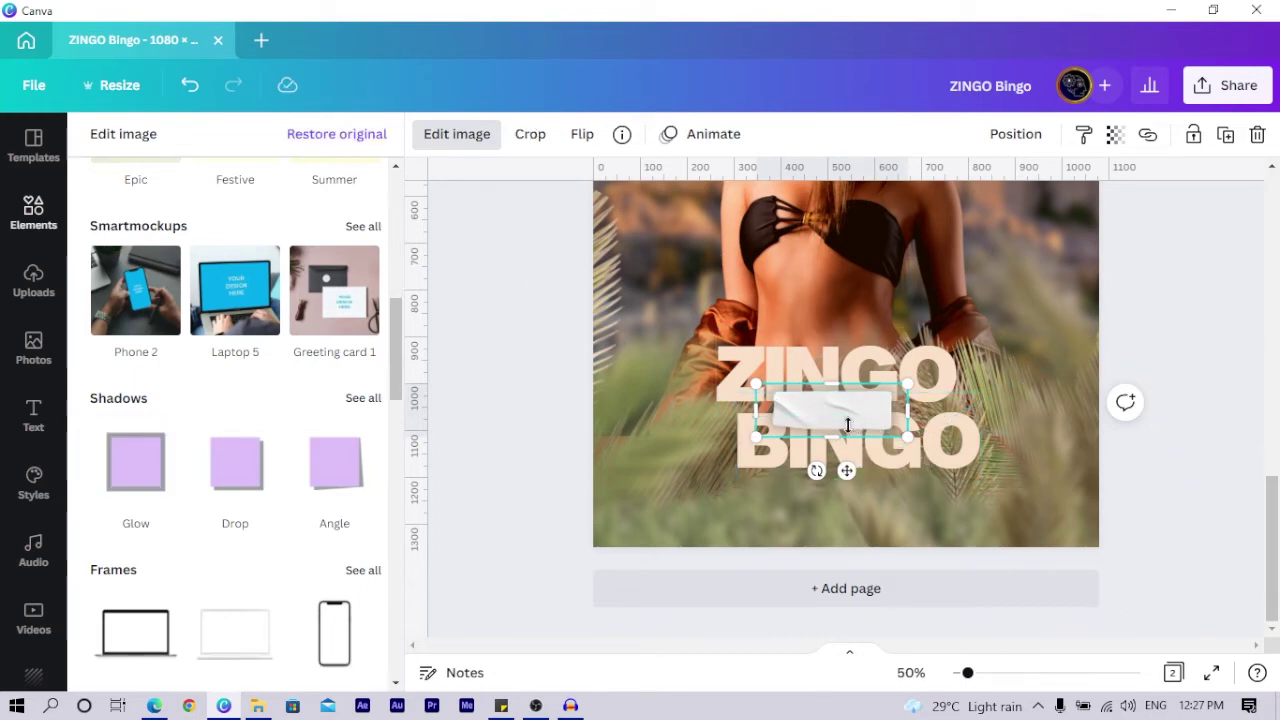
# Compare the title with the finished poster on page 1 and shrink the page 2 sticker slightly.
pyautogui.scroll(-3, 831, 428)
pyautogui.scroll(5, 832, 428)
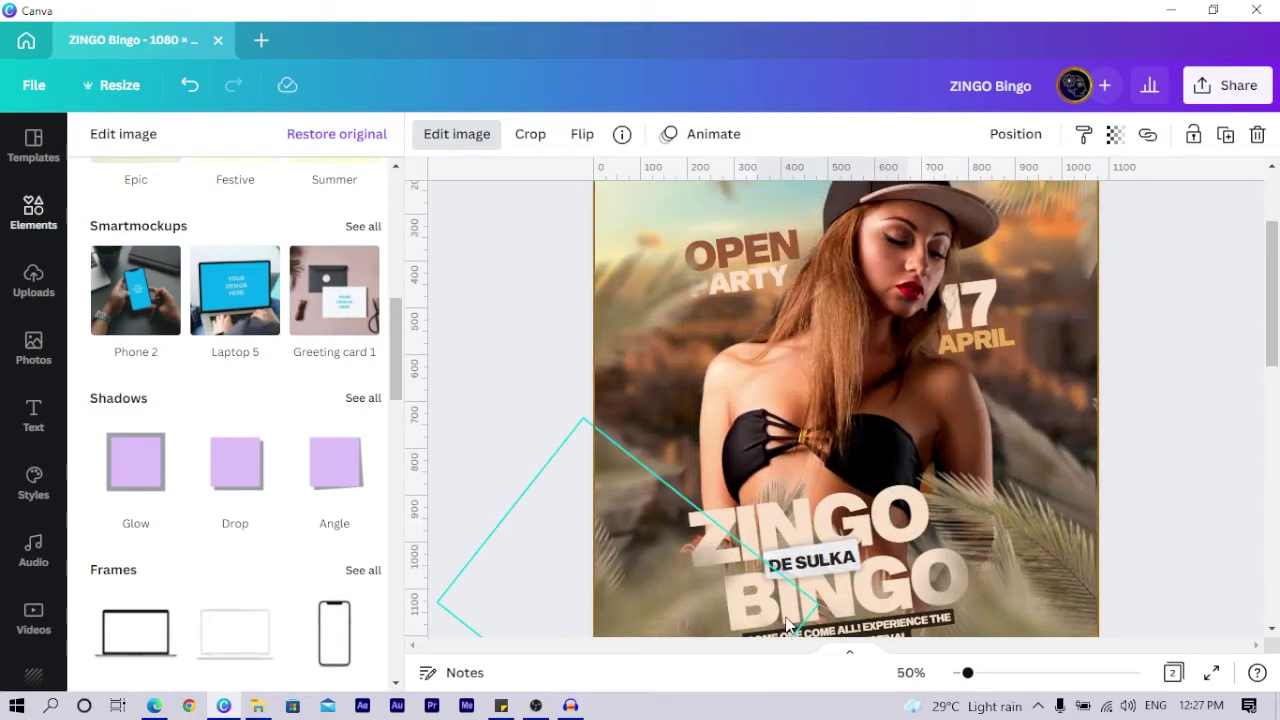
pyautogui.scroll(-4, 784, 569)
pyautogui.scroll(-4, 784, 569)
pyautogui.click(787, 523)
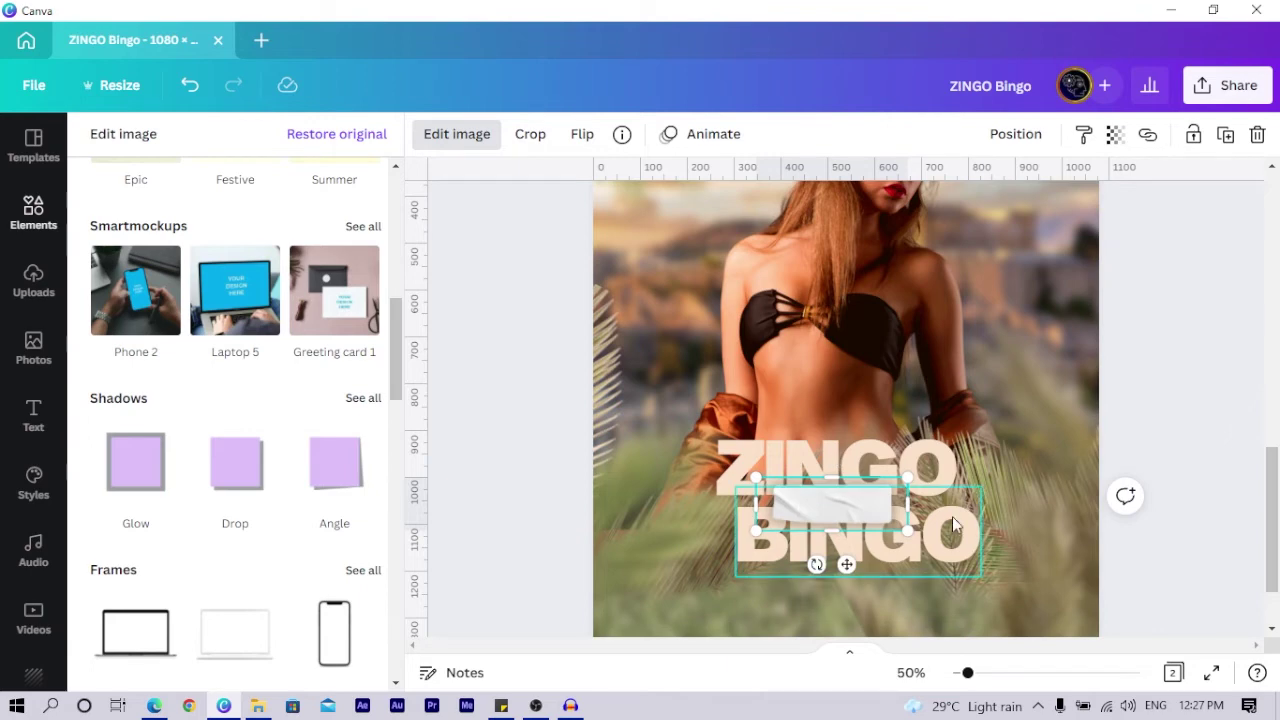
pyautogui.moveTo(906, 530); pyautogui.dragTo(890, 524)
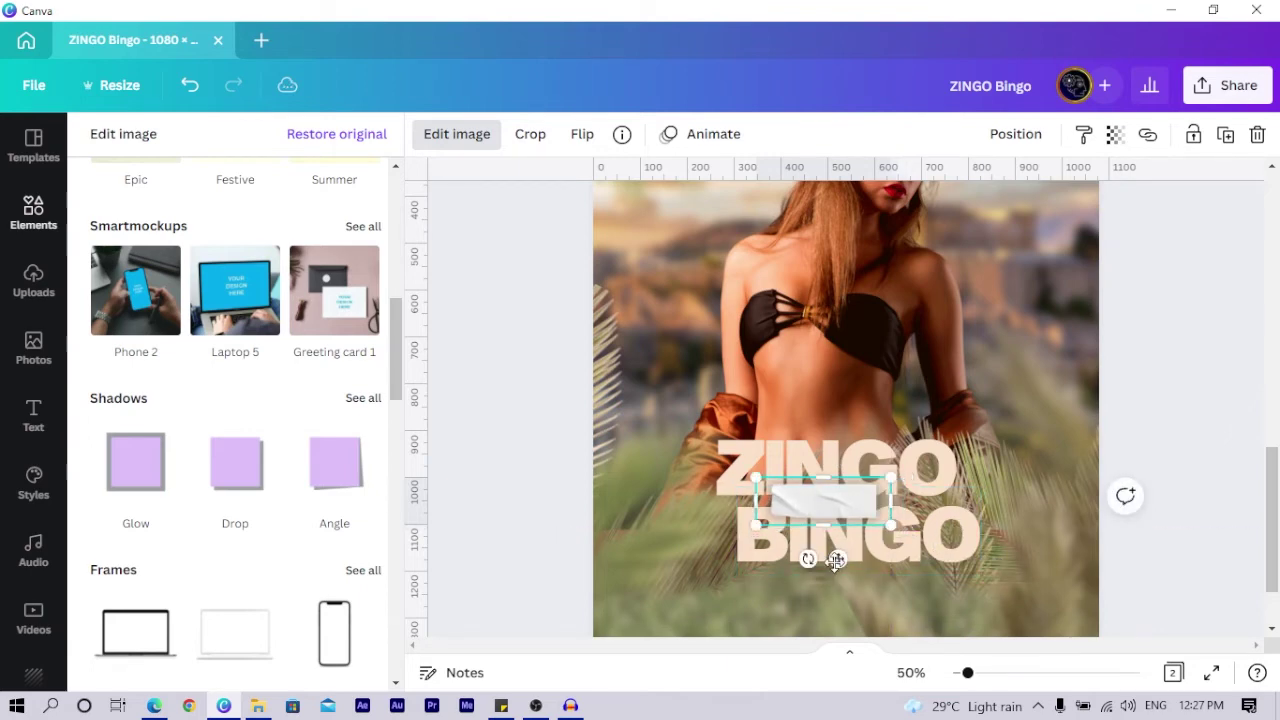
# Duplicate the BINGO text, move the copy above ZINGO and set its font to Sequel Sans Bold Head.
pyautogui.click(975, 535)
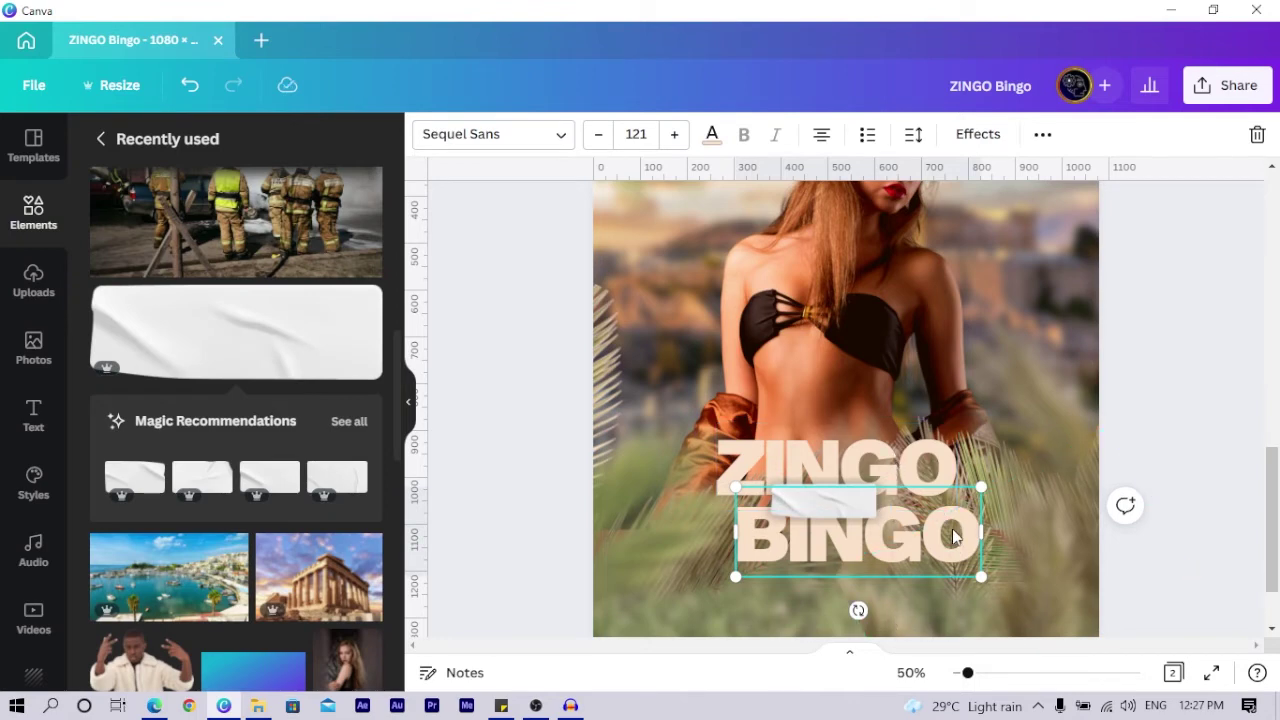
pyautogui.click(579, 459)
pyautogui.click(899, 535)
pyautogui.hotkey('ctrl', 'd')
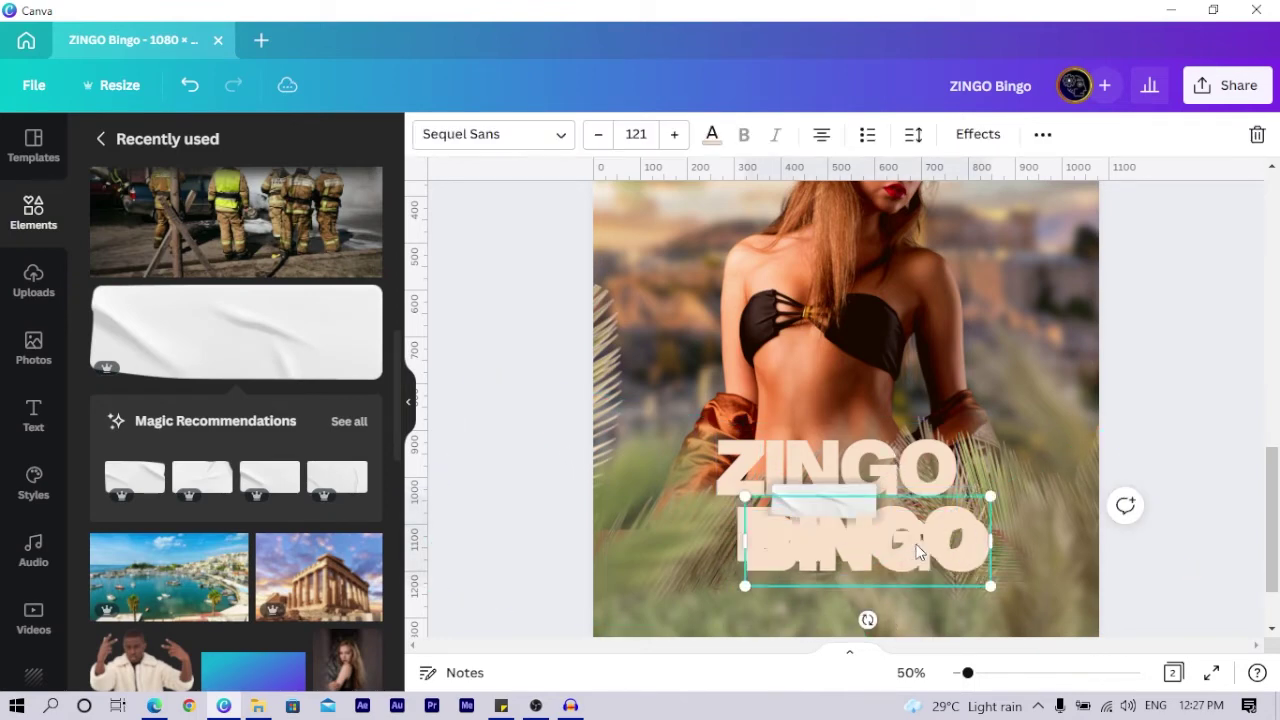
pyautogui.moveTo(905, 545); pyautogui.dragTo(850, 378)
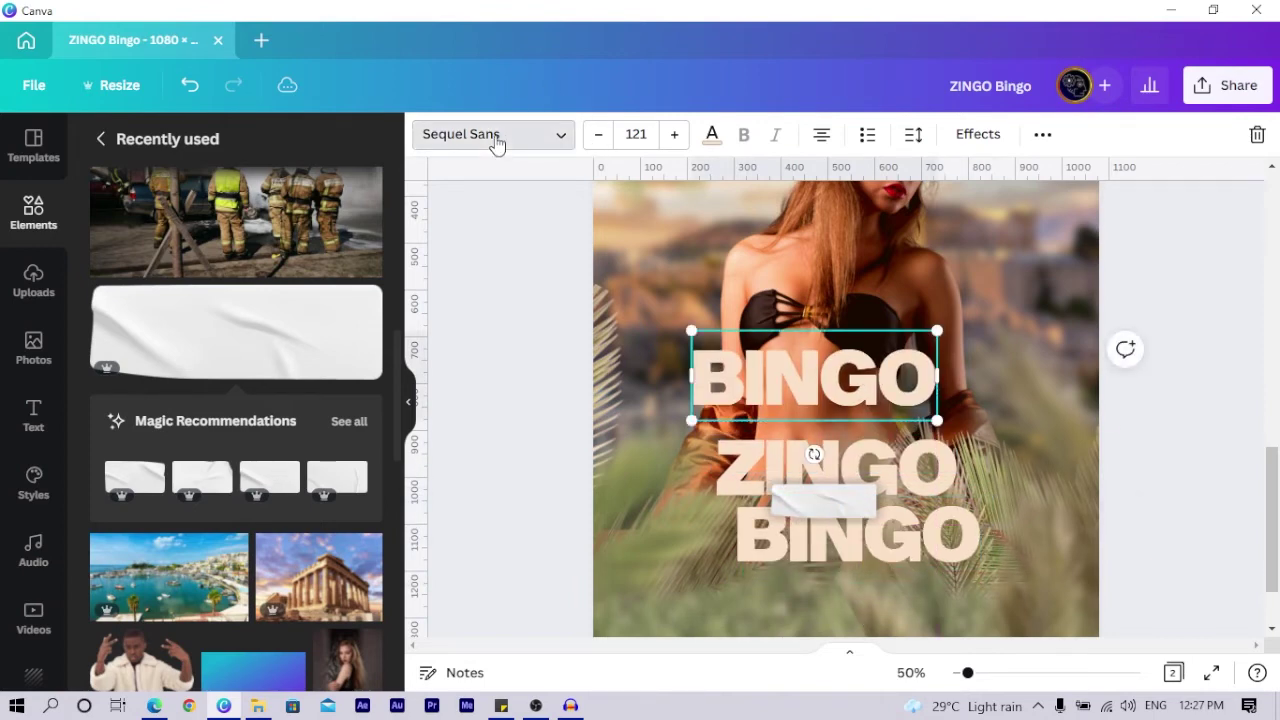
pyautogui.click(495, 136)
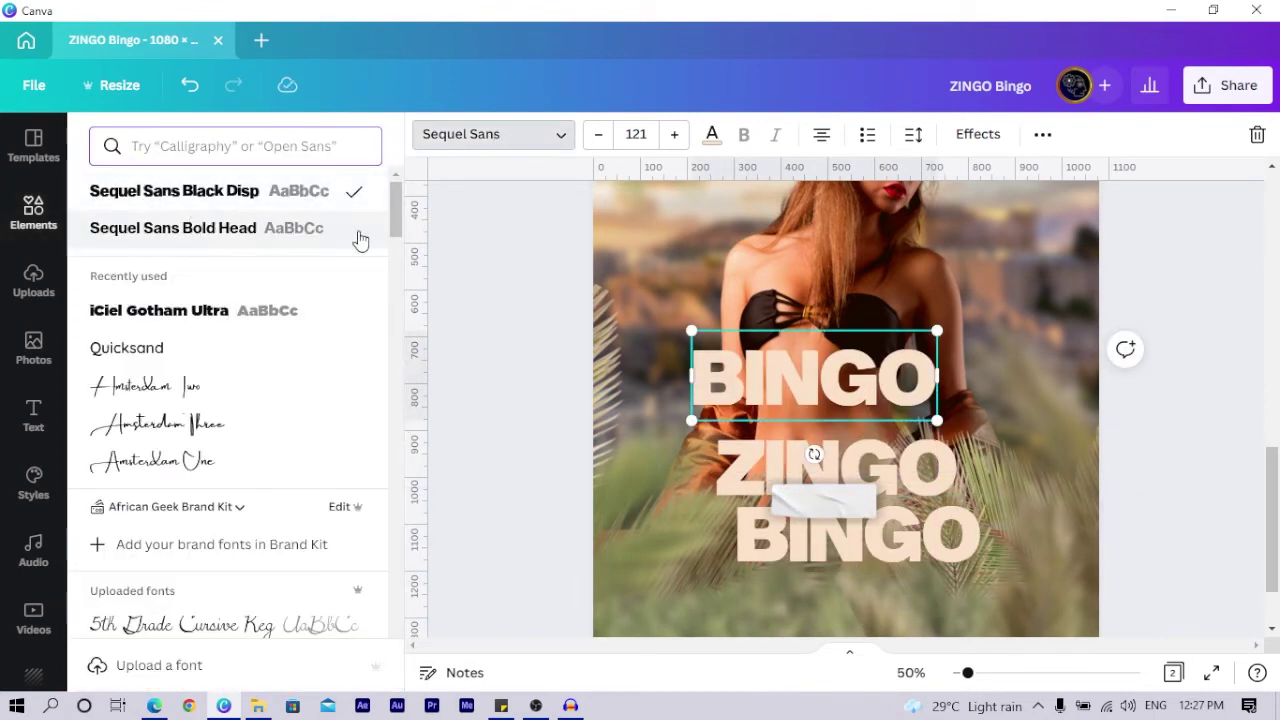
pyautogui.click(152, 233)
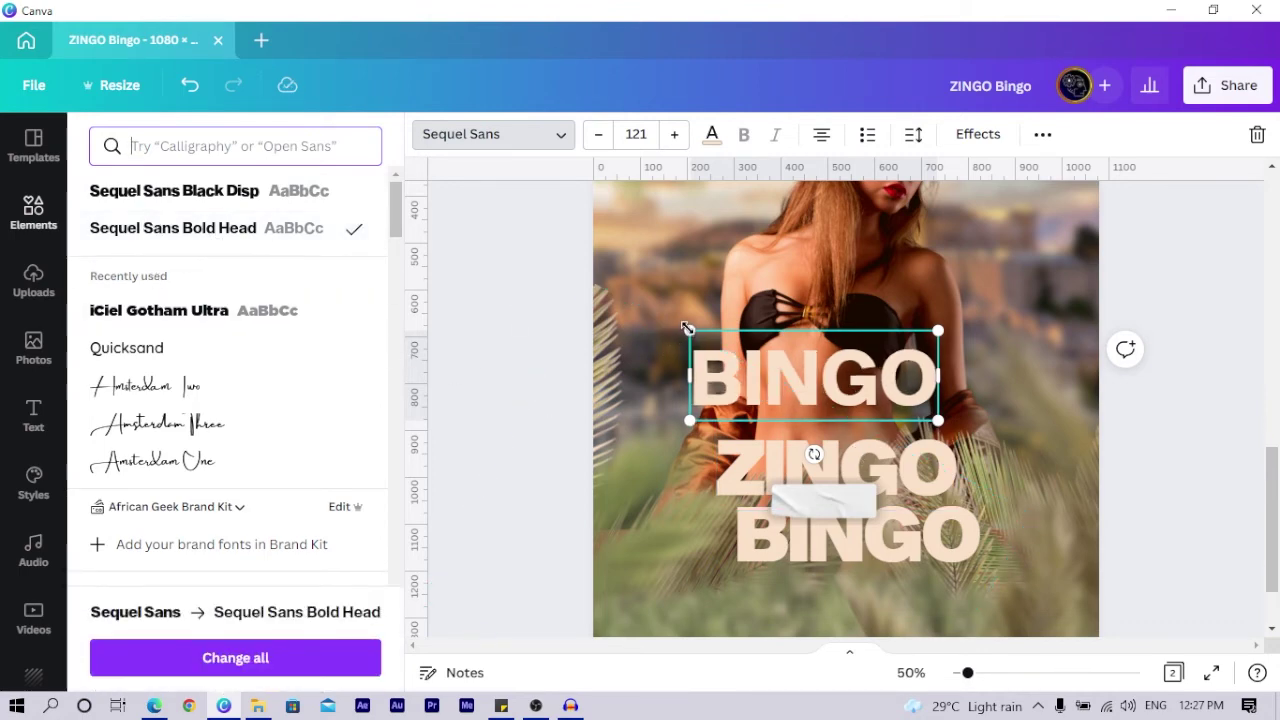
# Shrink the BINGO copy to size 29.6, place it on the sticker and colour it with the document's near-black.
pyautogui.moveTo(690, 331); pyautogui.dragTo(805, 374)
pyautogui.moveTo(821, 458); pyautogui.dragTo(828, 542)
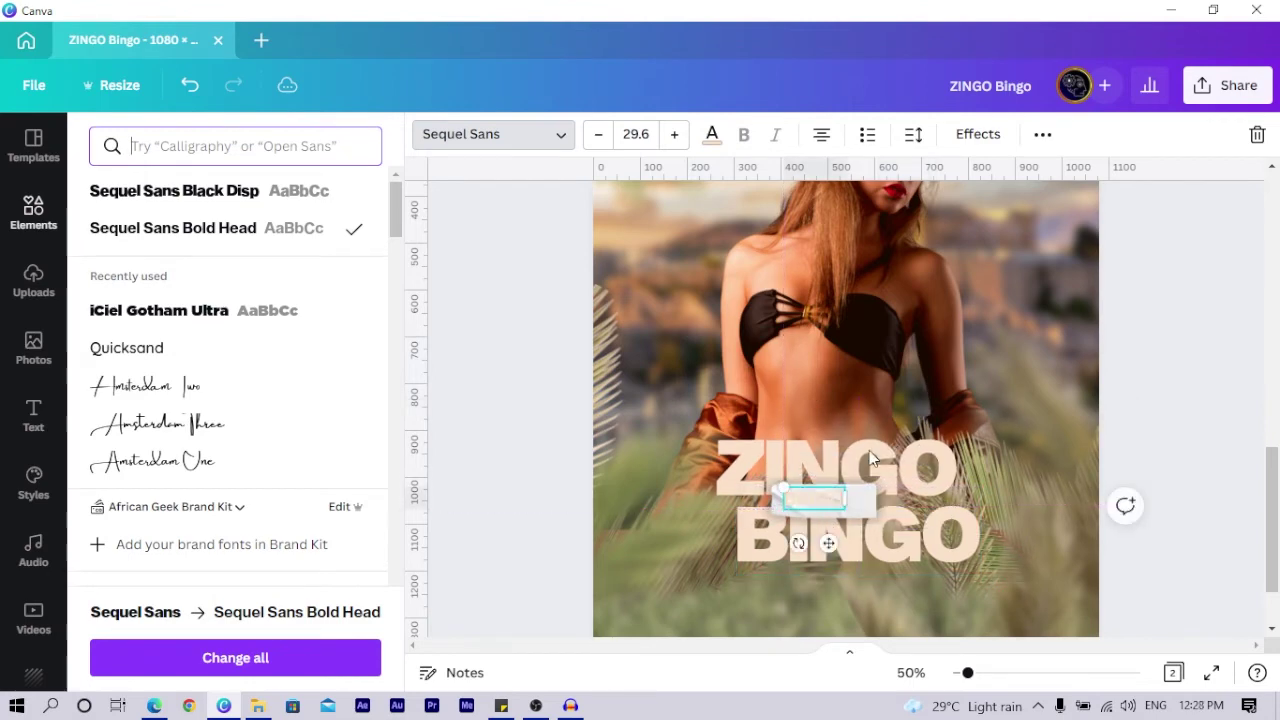
pyautogui.click(715, 140)
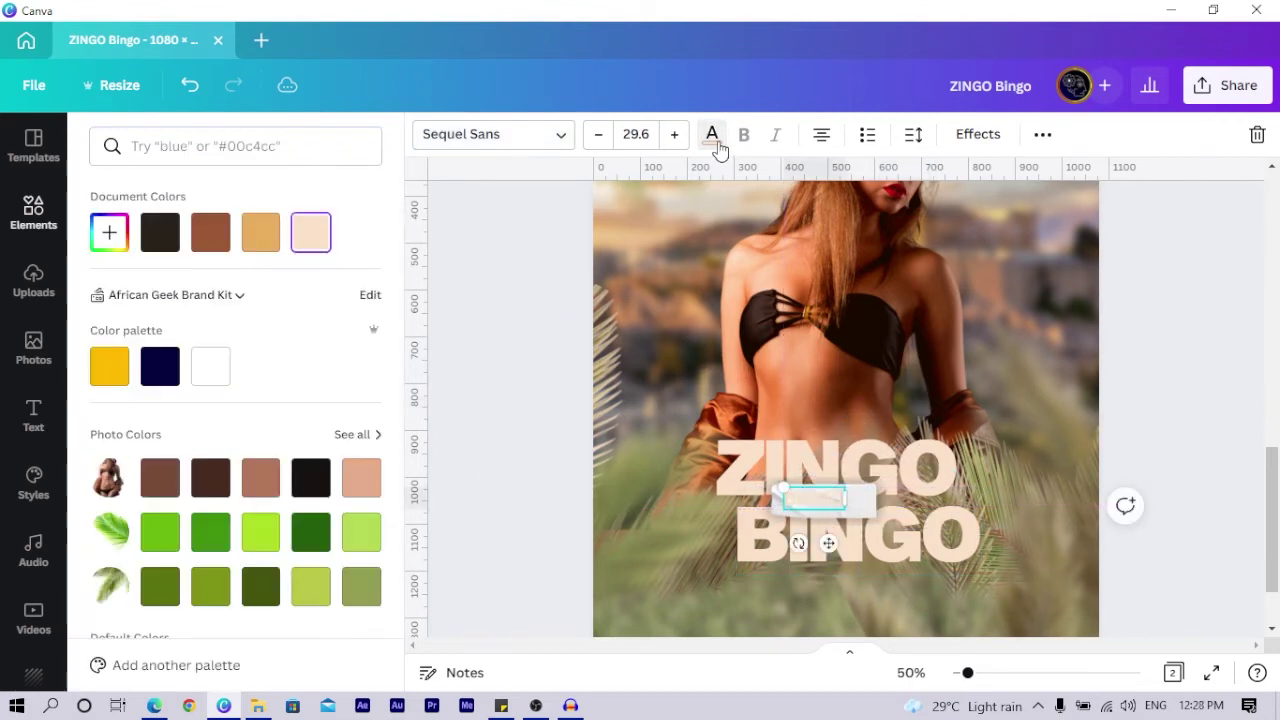
pyautogui.click(160, 232)
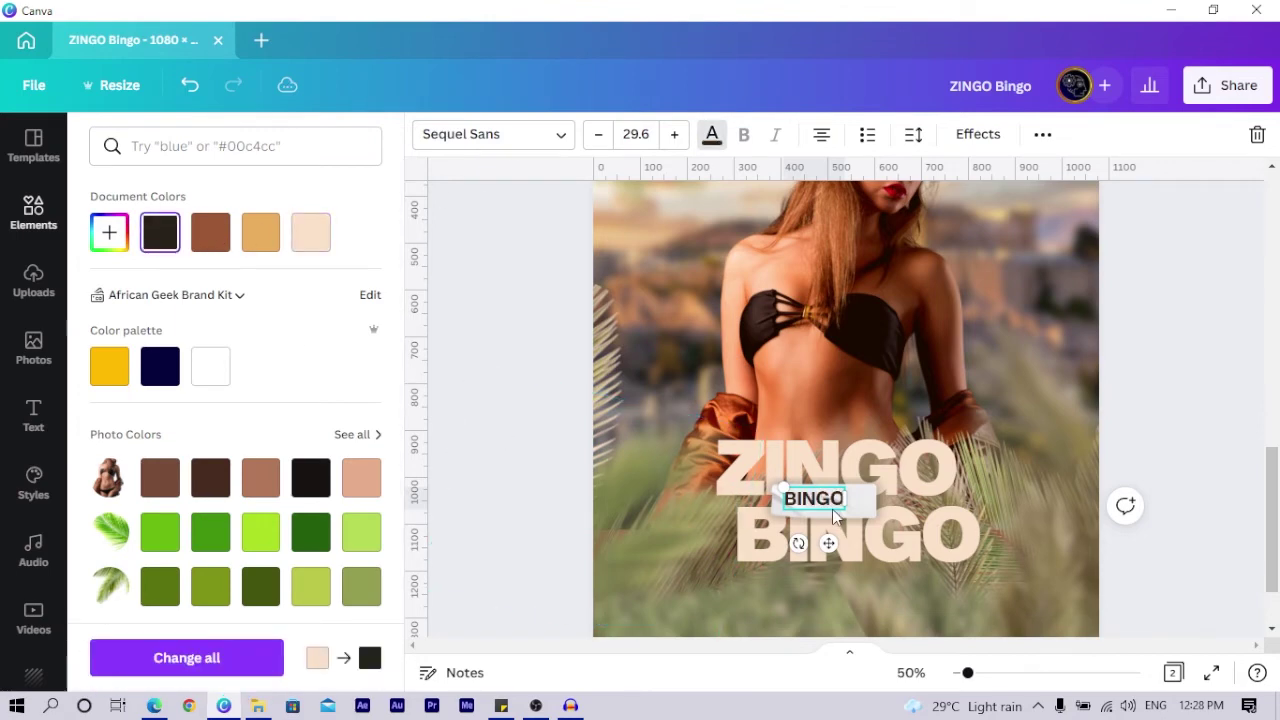
# Replace the small near-black label text with DE SULKA and centre it on the sticker.
pyautogui.doubleClick(828, 502)
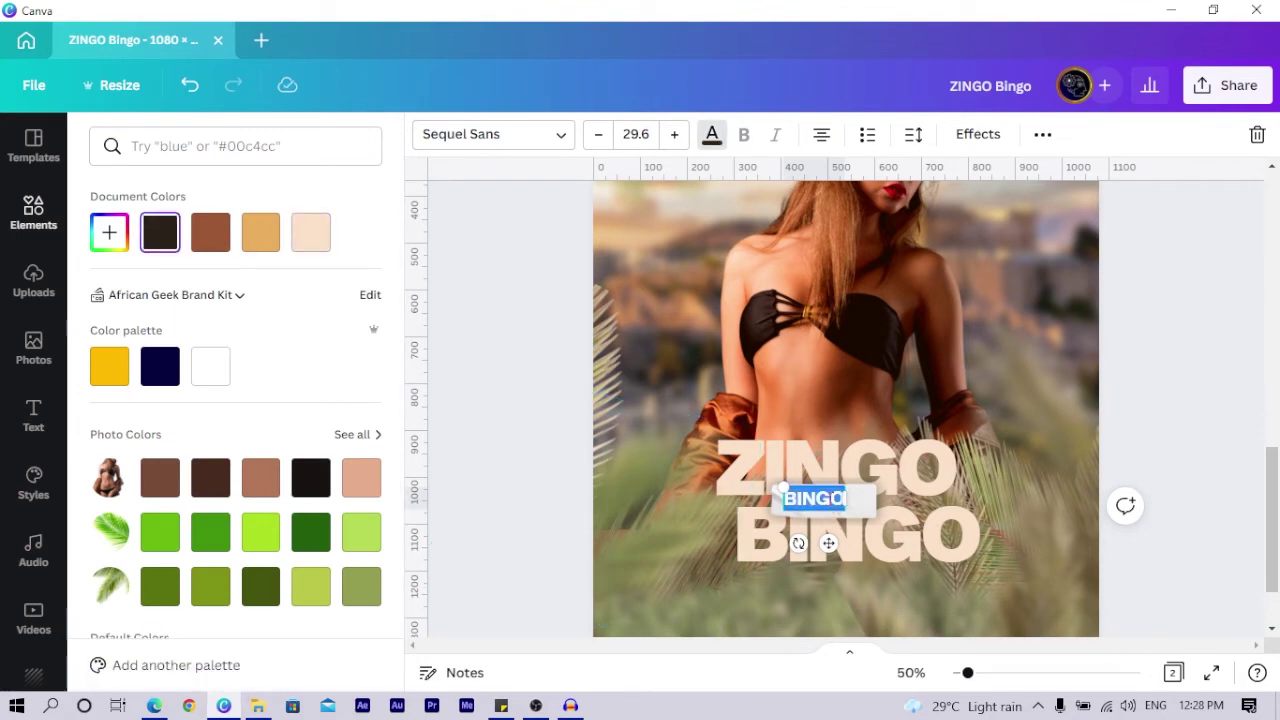
pyautogui.write('DE SULKA')
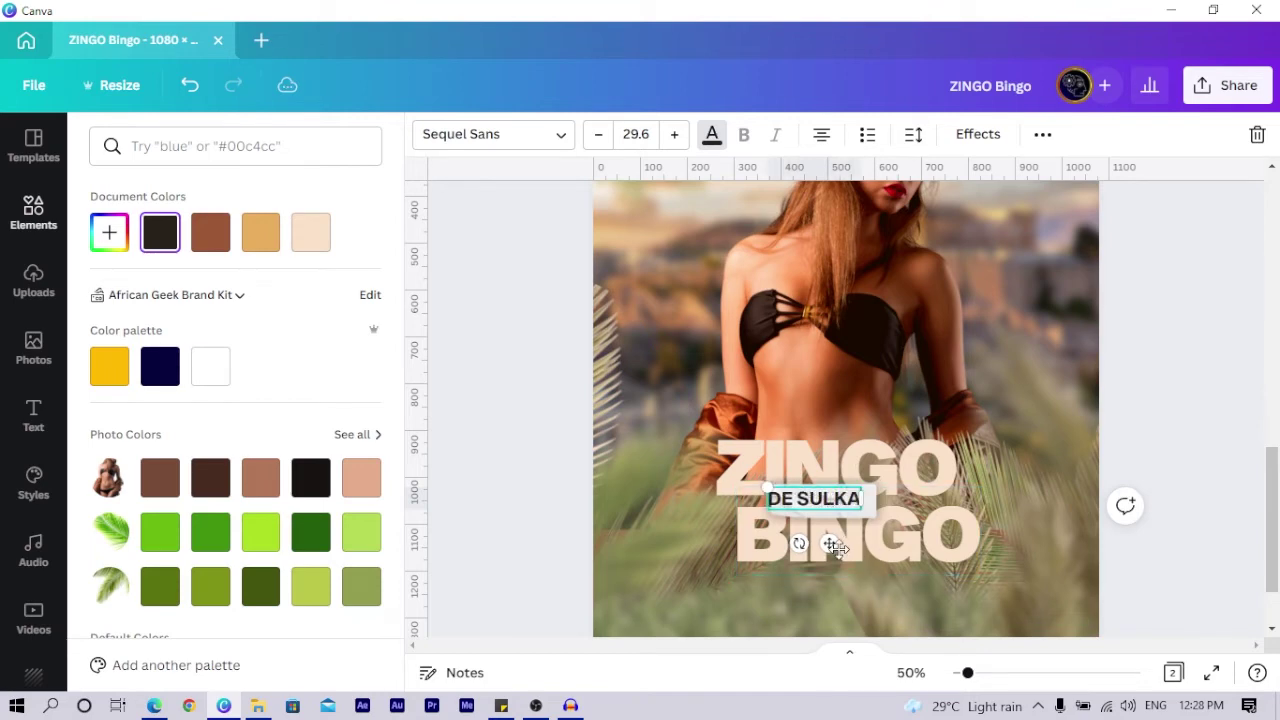
pyautogui.moveTo(828, 543); pyautogui.dragTo(845, 551)
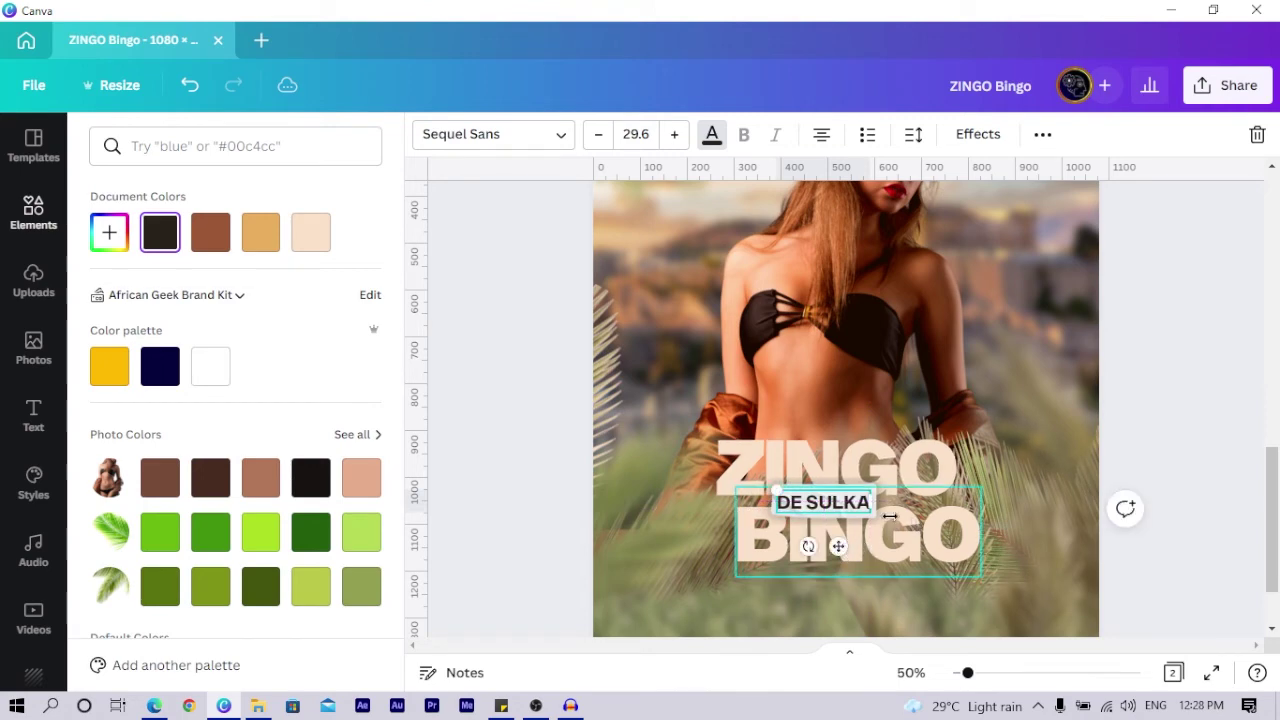
pyautogui.click(490, 359)
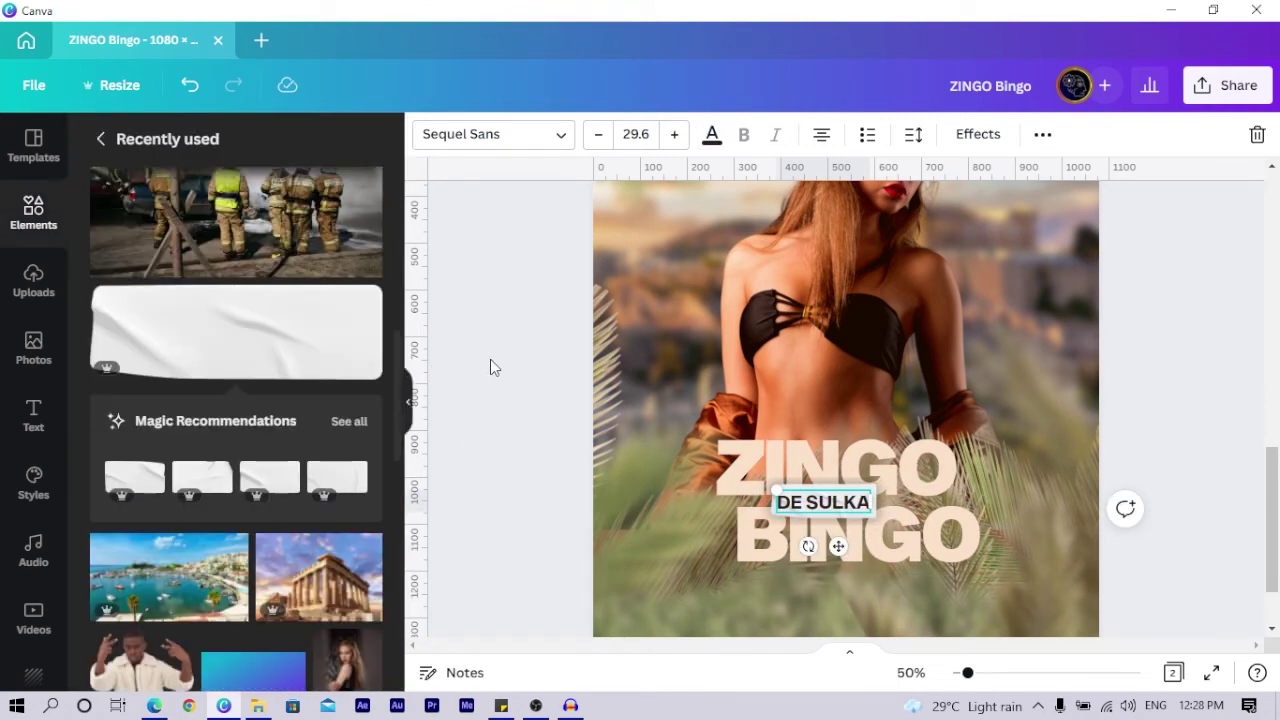
# Tilt the ZINGO BINGO title, sticker and DE SULKA label together slightly counter-clockwise, enlarge them a little and centre them horizontally on the page.
pyautogui.click(884, 558)
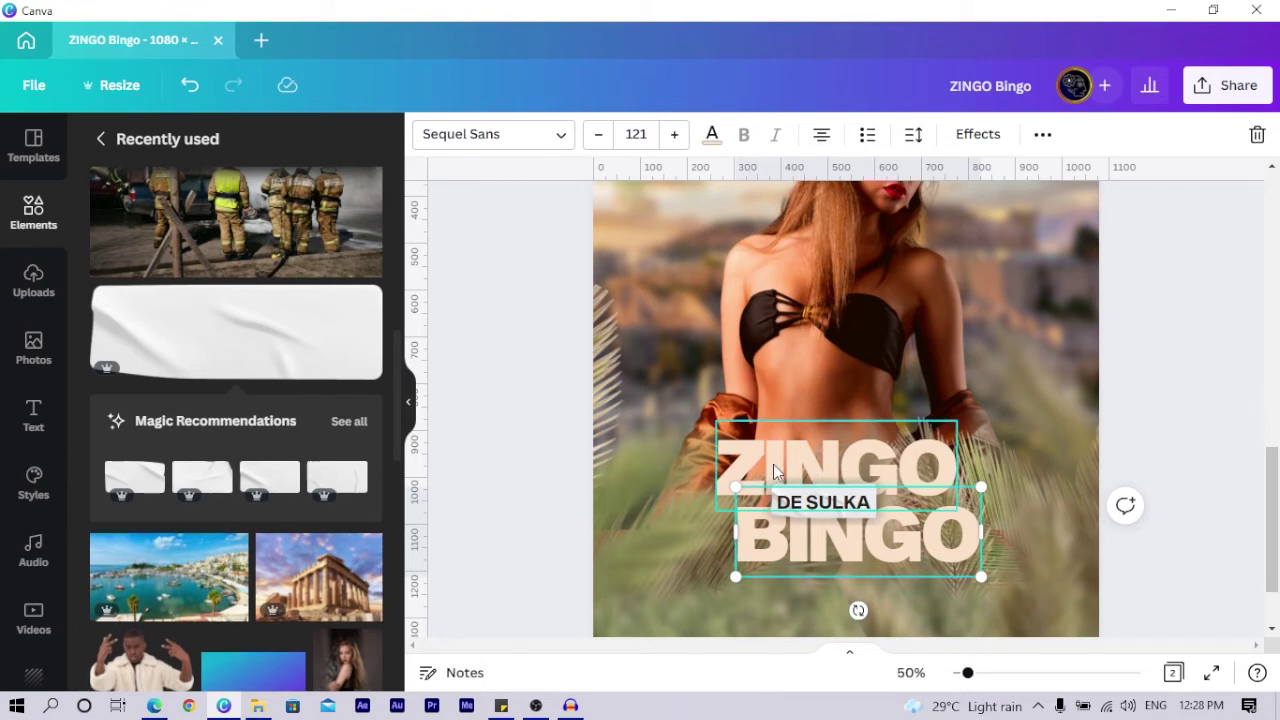
pyautogui.keyDown('shift'); pyautogui.click(743, 452); pyautogui.keyUp('shift')
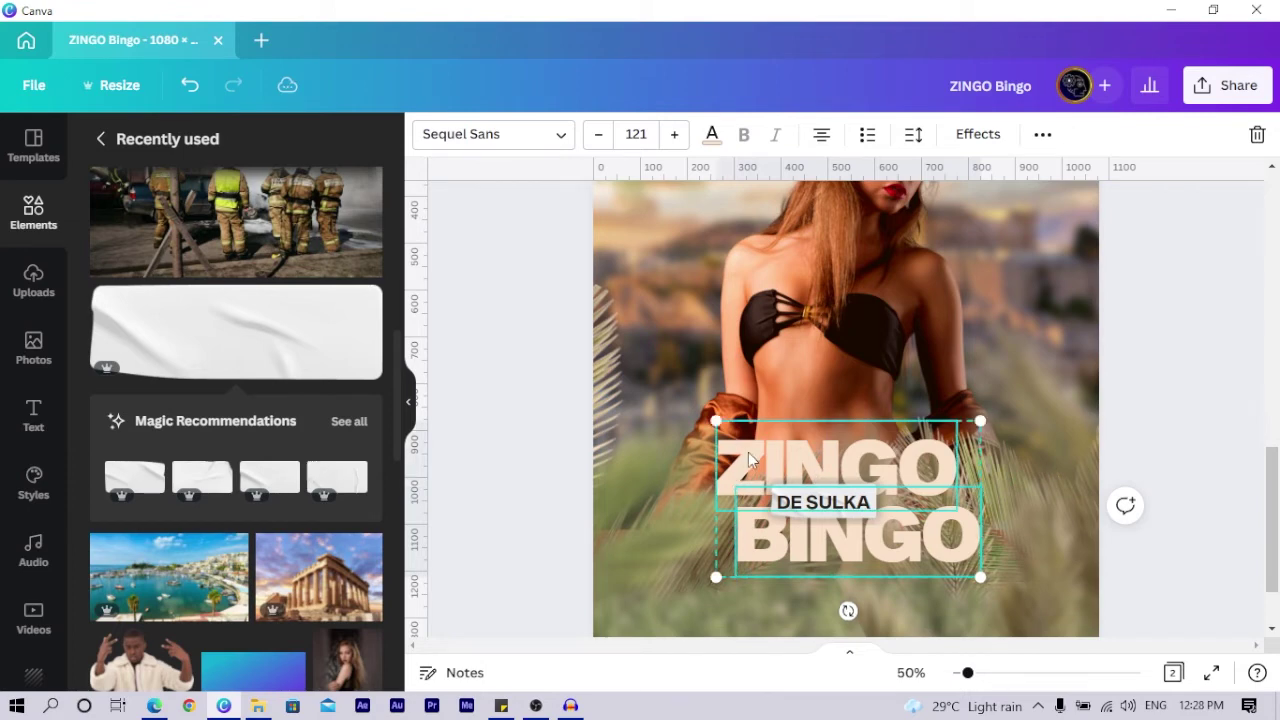
pyautogui.keyDown('shift'); pyautogui.click(817, 510); pyautogui.keyUp('shift')
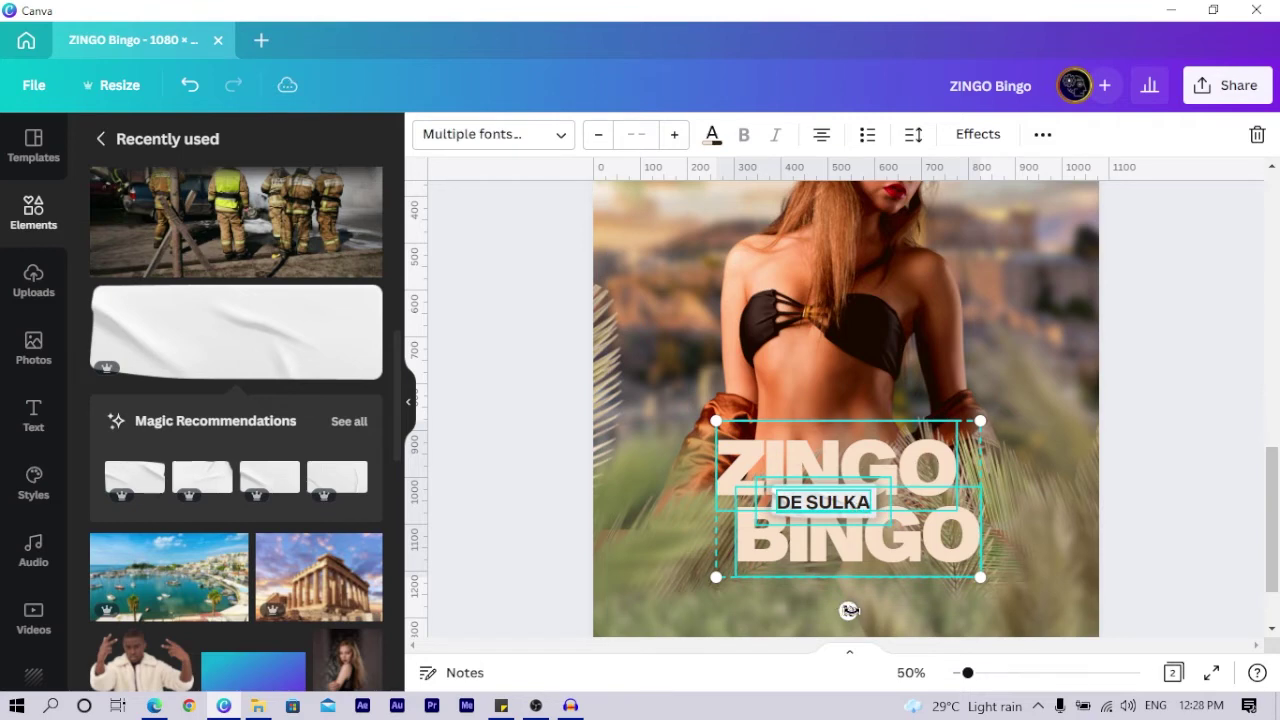
pyautogui.moveTo(849, 610); pyautogui.dragTo(863, 613)
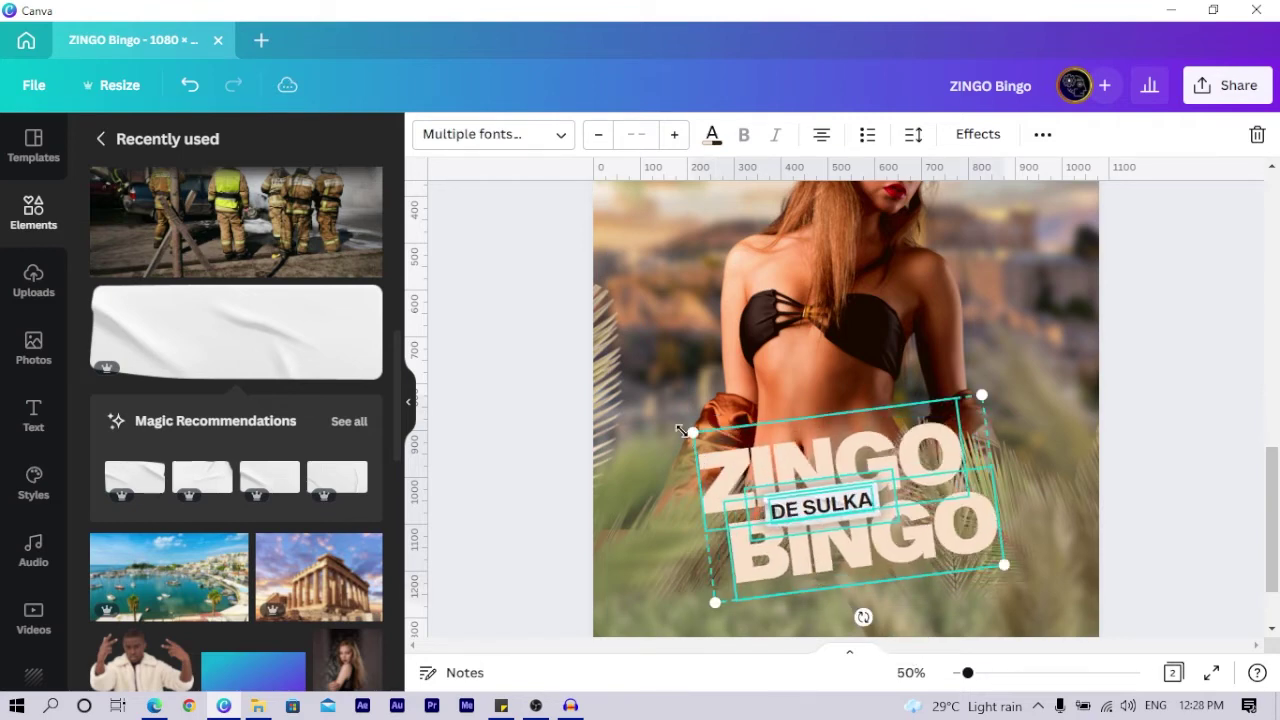
pyautogui.moveTo(684, 428); pyautogui.dragTo(680, 427)
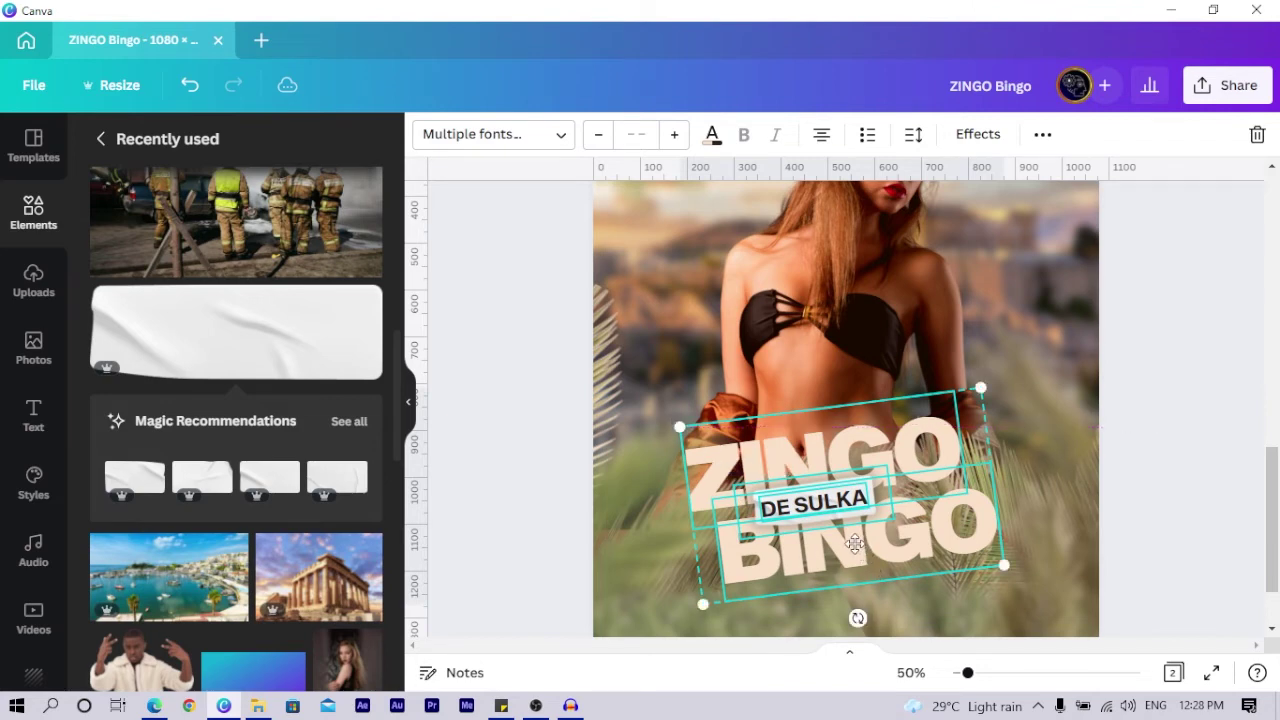
pyautogui.moveTo(863, 545); pyautogui.dragTo(854, 541)
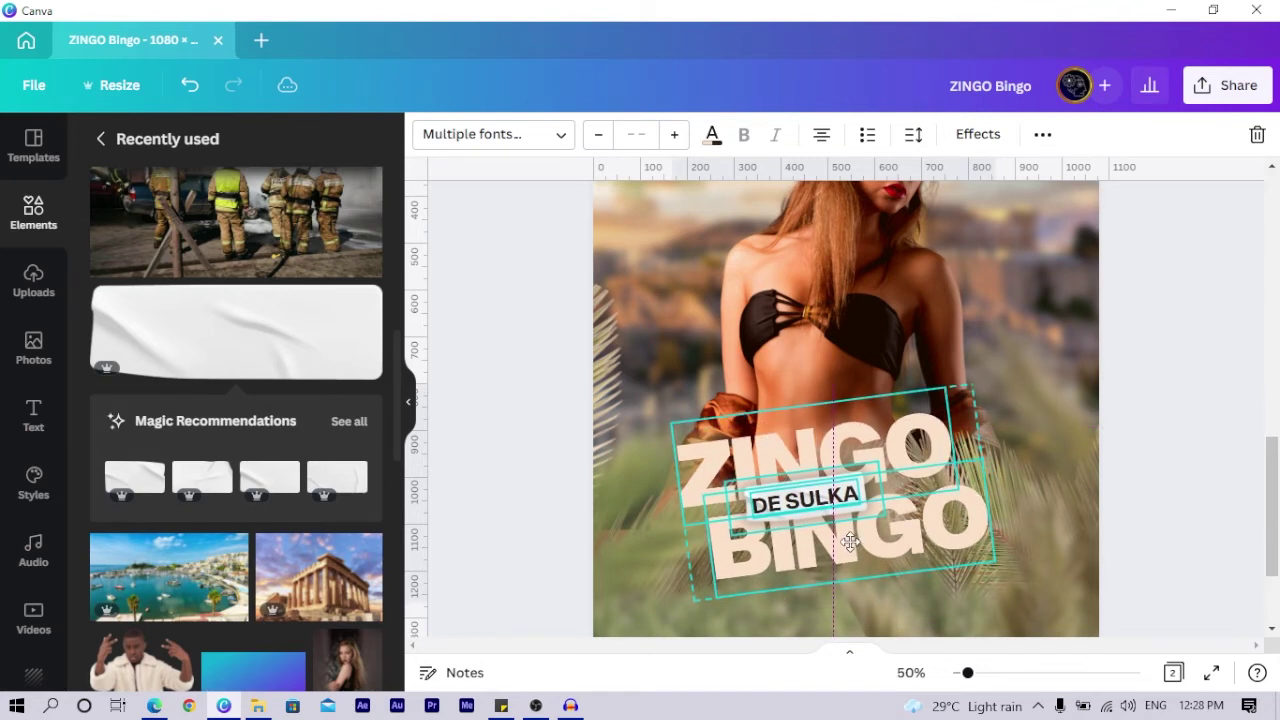
pyautogui.click(519, 483)
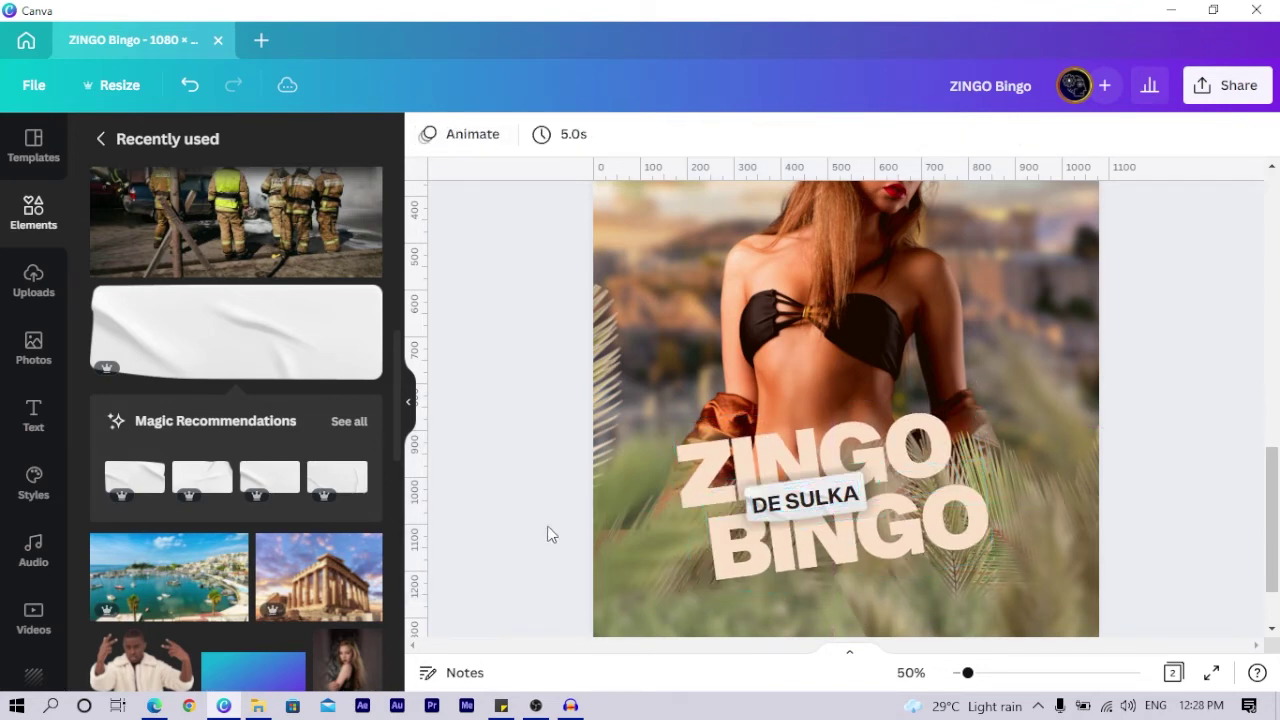
# Place the blurred leaf from the lower right corner over the final O of BINGO.
pyautogui.click(1037, 560)
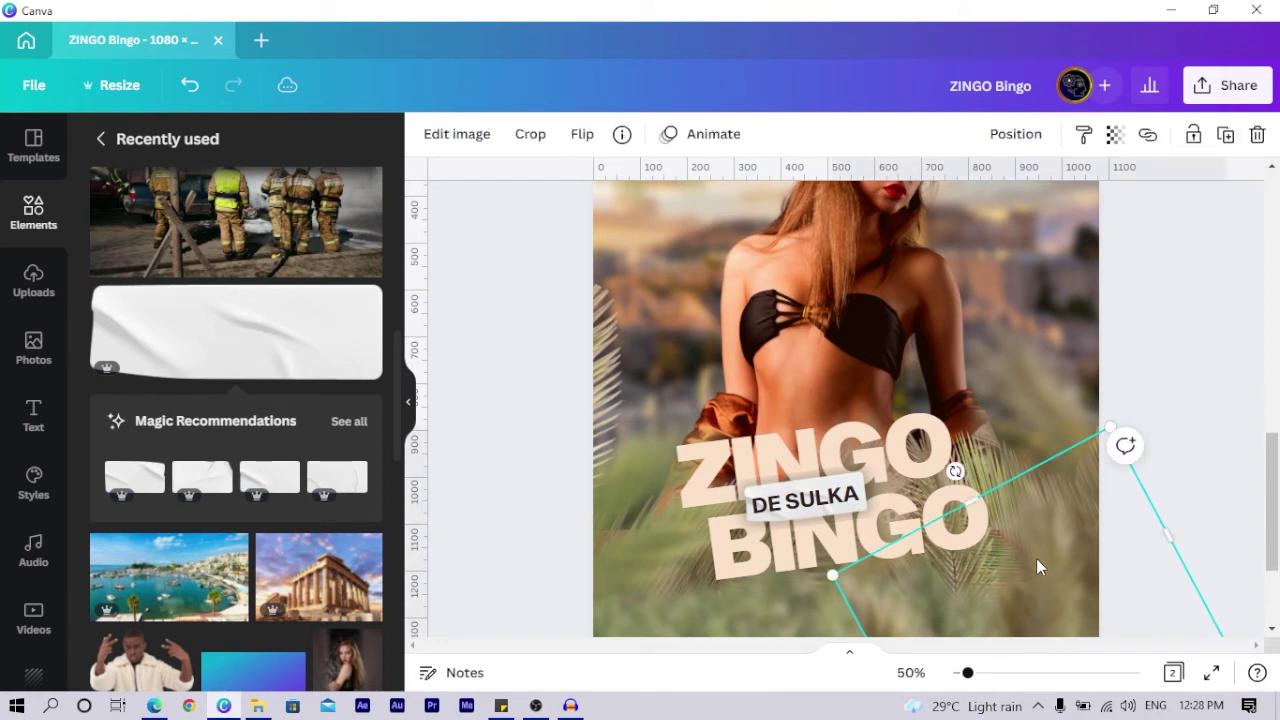
pyautogui.click(632, 493)
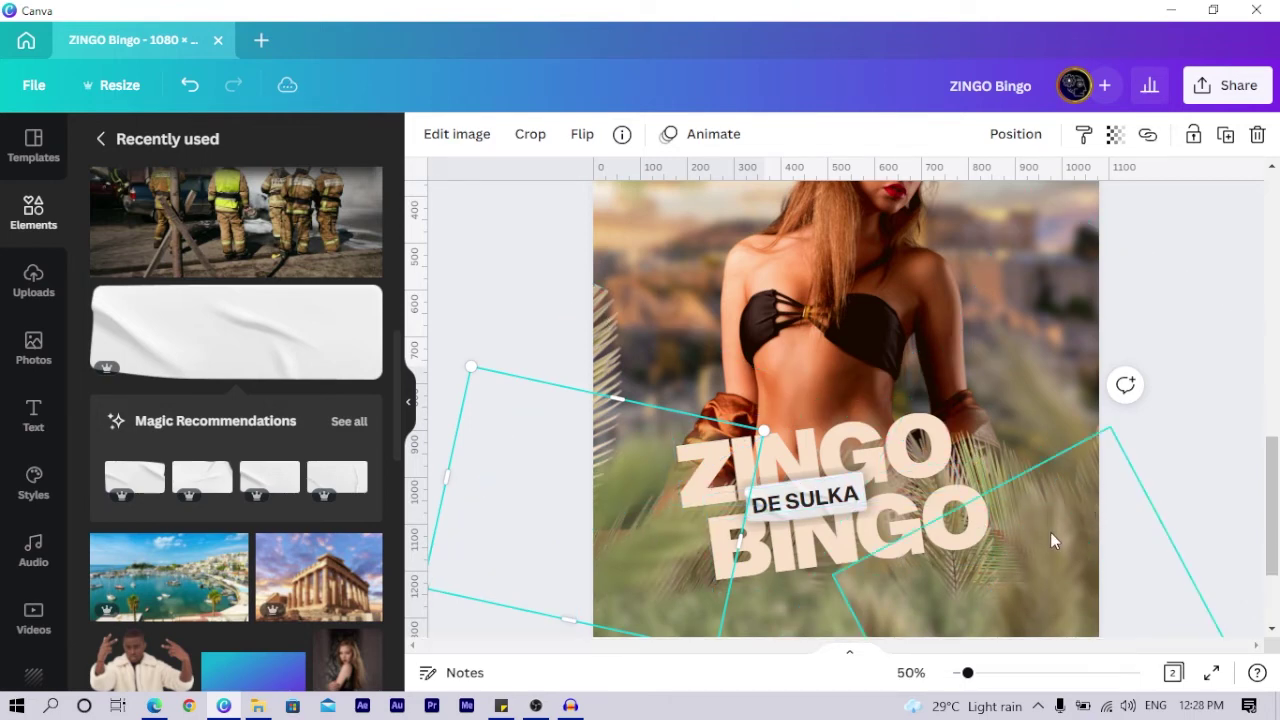
pyautogui.moveTo(1050, 540); pyautogui.dragTo(973, 539)
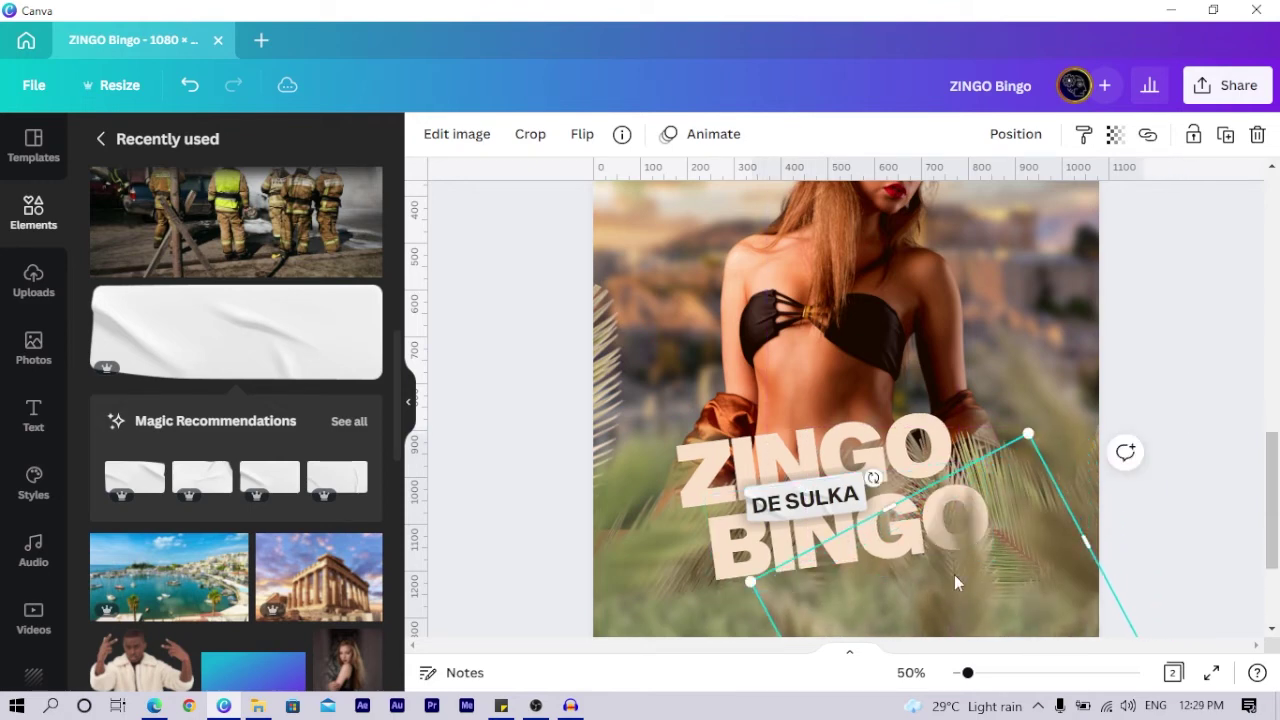
# Bring the blurred grass strip in front of the title and adjust its height so it veils the lower part of BINGO.
pyautogui.click(630, 558)
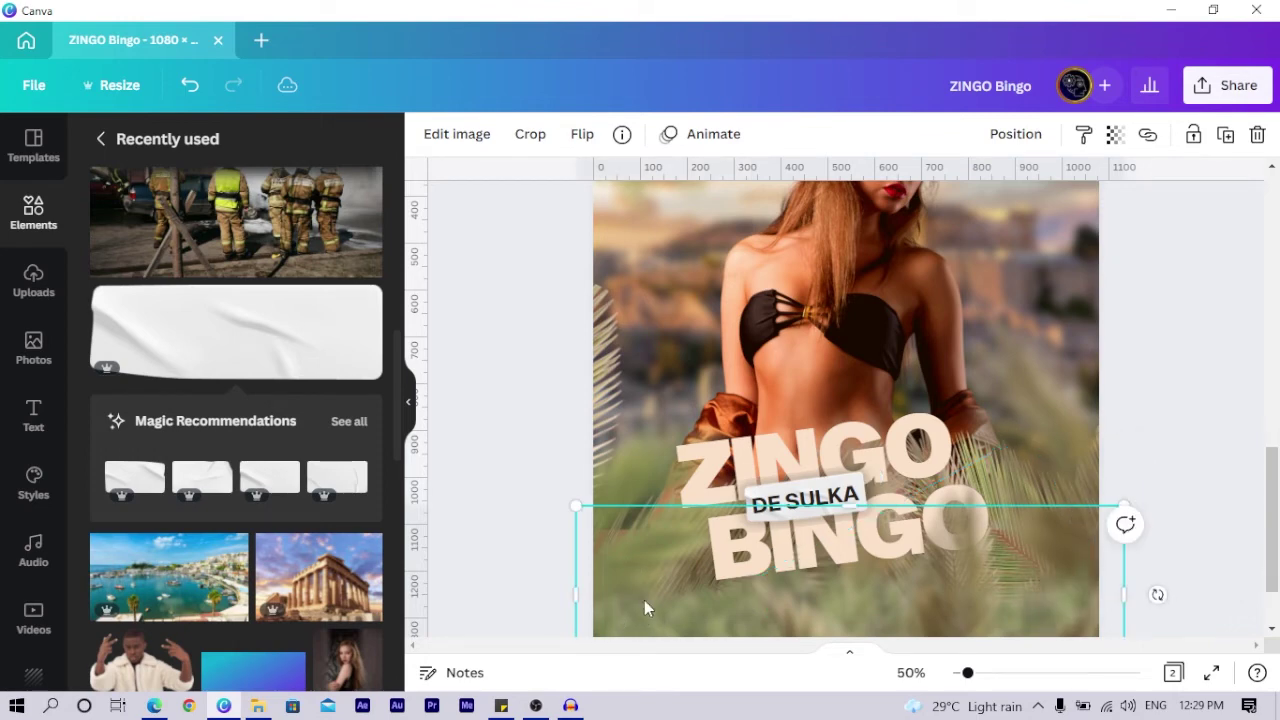
pyautogui.press('Up')
pyautogui.press('Up')
pyautogui.press('Up')
pyautogui.press('Up')
pyautogui.press('Up')
pyautogui.press('Up')
pyautogui.press('Up')
pyautogui.press('Up')
pyautogui.press('Up')
pyautogui.press('Up')
pyautogui.press('Up')
pyautogui.press('Up')
pyautogui.press('Up')
pyautogui.press('Up')
pyautogui.press('Up')
pyautogui.press('Up')
pyautogui.press('Up')
pyautogui.press('Up')
pyautogui.press('Up')
pyautogui.press('Up')
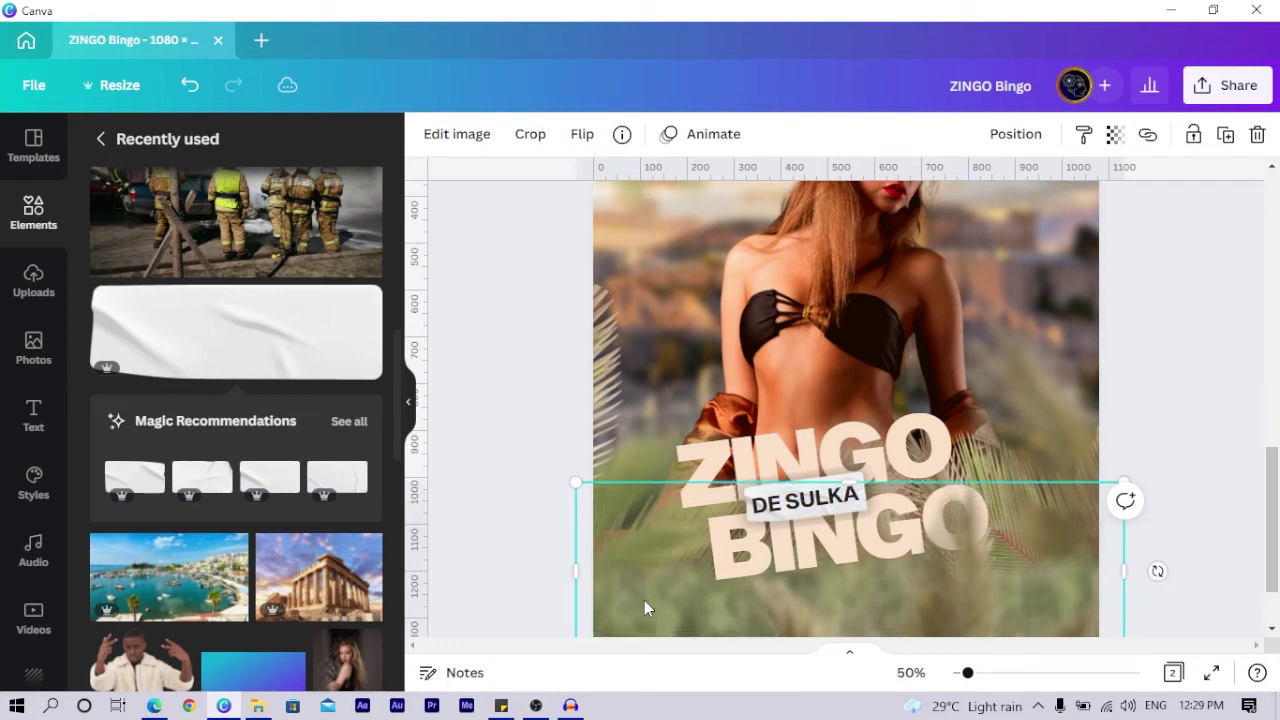
pyautogui.hotkey('ctrl', ']')
pyautogui.press('Down')
pyautogui.press('Down')
pyautogui.press('Down')
pyautogui.press('Down')
pyautogui.press('Down')
pyautogui.press('Down')
pyautogui.press('Down')
pyautogui.press('Down')
pyautogui.press('Down')
pyautogui.press('Down')
pyautogui.press('Down')
pyautogui.press('Down')
pyautogui.press('Down')
pyautogui.press('Down')
pyautogui.press('Down')
pyautogui.press('Down')
pyautogui.press('Down')
pyautogui.press('Down')
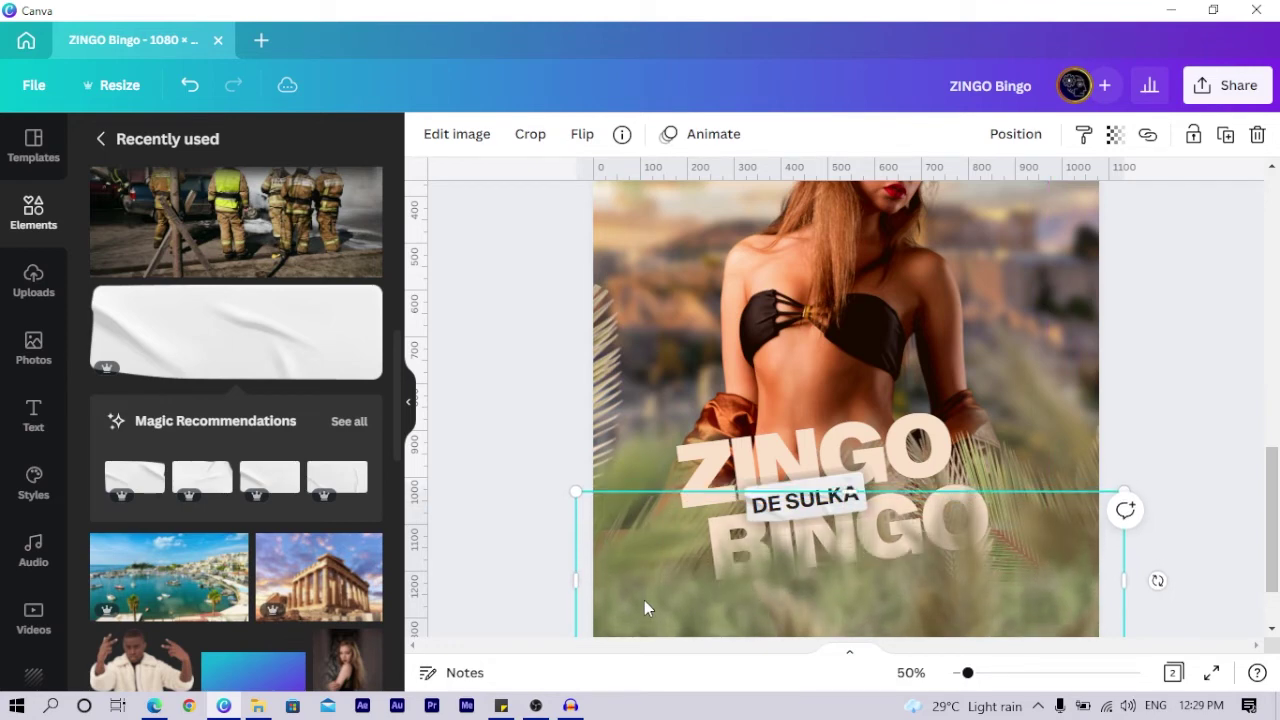
pyautogui.press('Down')
pyautogui.press('Down')
pyautogui.press('Down')
pyautogui.press('Down')
pyautogui.press('Down')
pyautogui.press('Down')
pyautogui.press('Down')
pyautogui.press('Down')
pyautogui.press('Down')
pyautogui.press('Down')
pyautogui.press('Down')
pyautogui.press('Down')
pyautogui.press('Down')
pyautogui.press('Down')
pyautogui.press('Down')
pyautogui.press('Down')
pyautogui.press('Down')
pyautogui.press('Down')
pyautogui.press('Down')
pyautogui.press('Down')
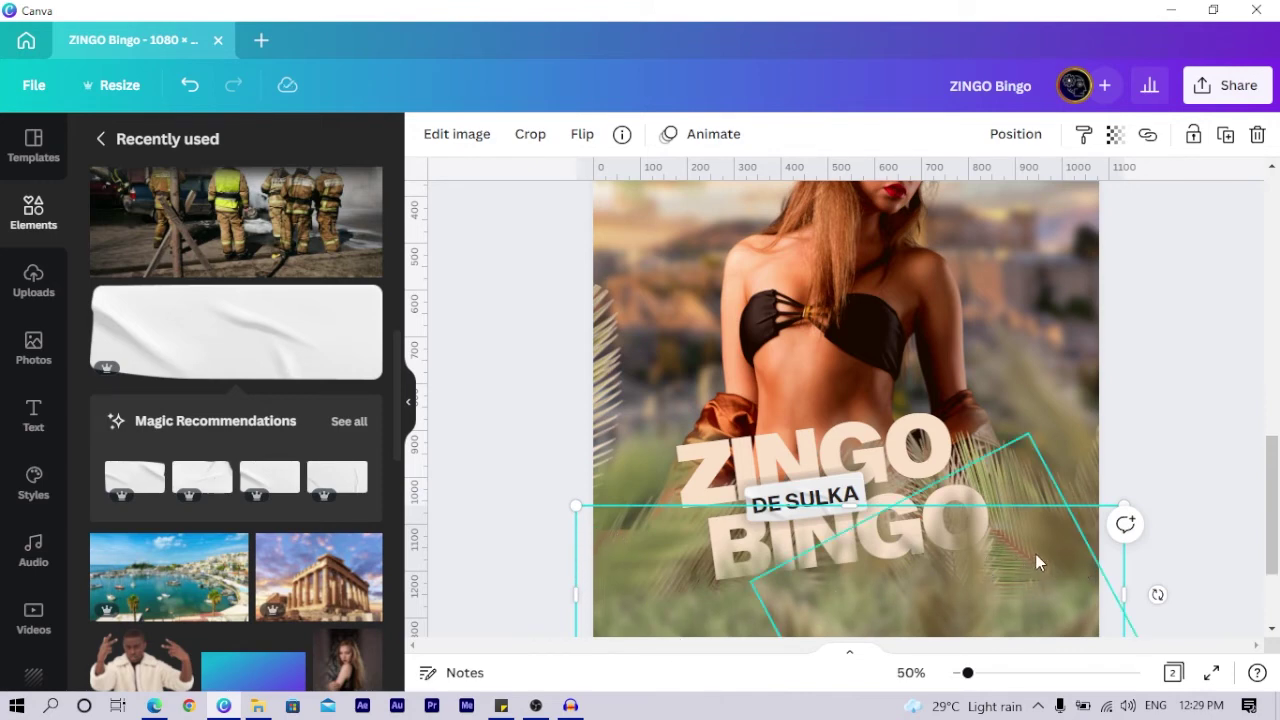
# Position another blurred leaf along the poster's right edge beside the title and rotate it to a new angle.
pyautogui.click(935, 605)
pyautogui.moveTo(1029, 597); pyautogui.dragTo(1048, 530)
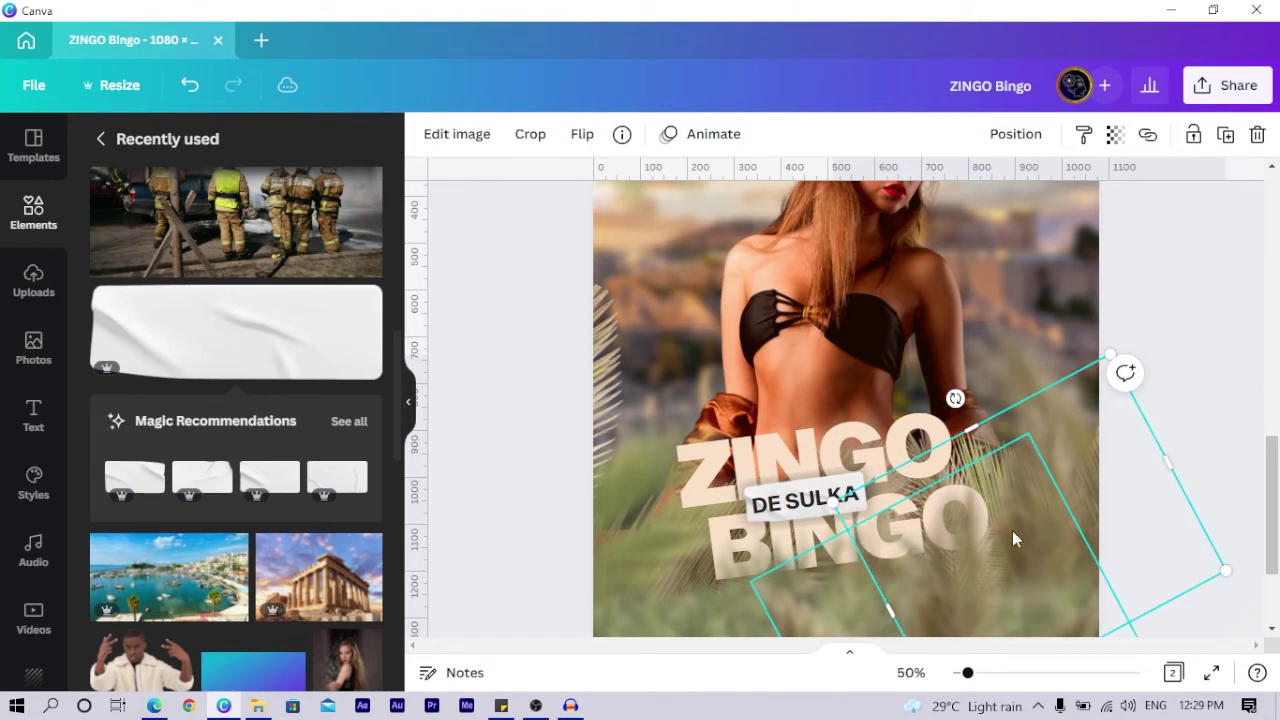
pyautogui.hotkey('shift', 'Left')
pyautogui.hotkey('shift', 'Left')
pyautogui.hotkey('shift', 'Left')
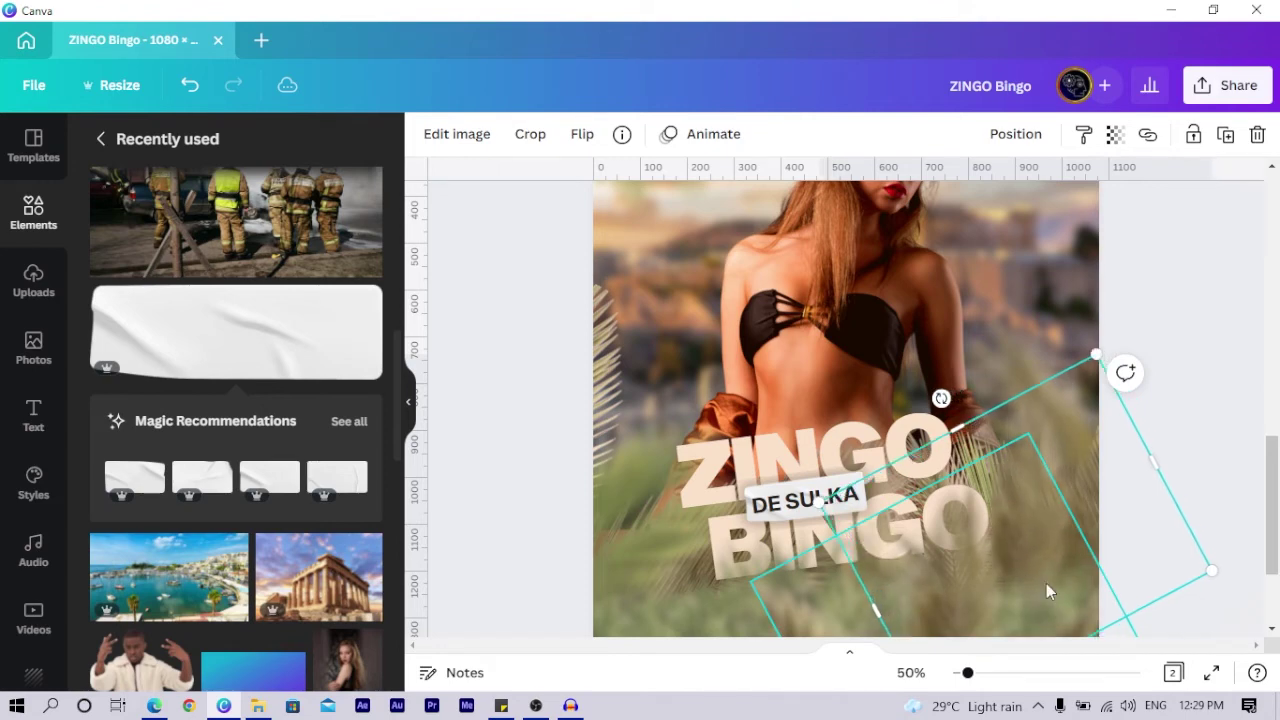
pyautogui.moveTo(941, 398); pyautogui.dragTo(755, 640)
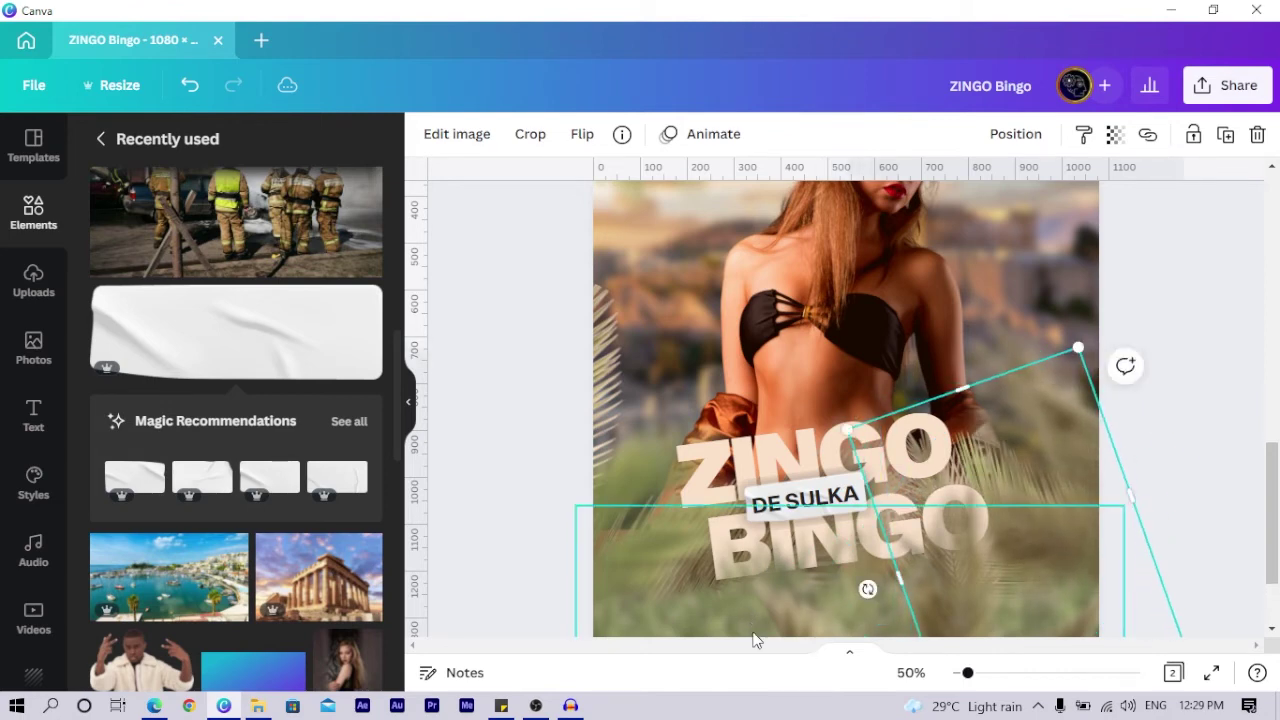
# Place a blurred leaf at the poster's left edge beside the title, rotate it and nudge it upward.
pyautogui.moveTo(1075, 515); pyautogui.dragTo(612, 521)
pyautogui.moveTo(484, 375); pyautogui.dragTo(660, 680)
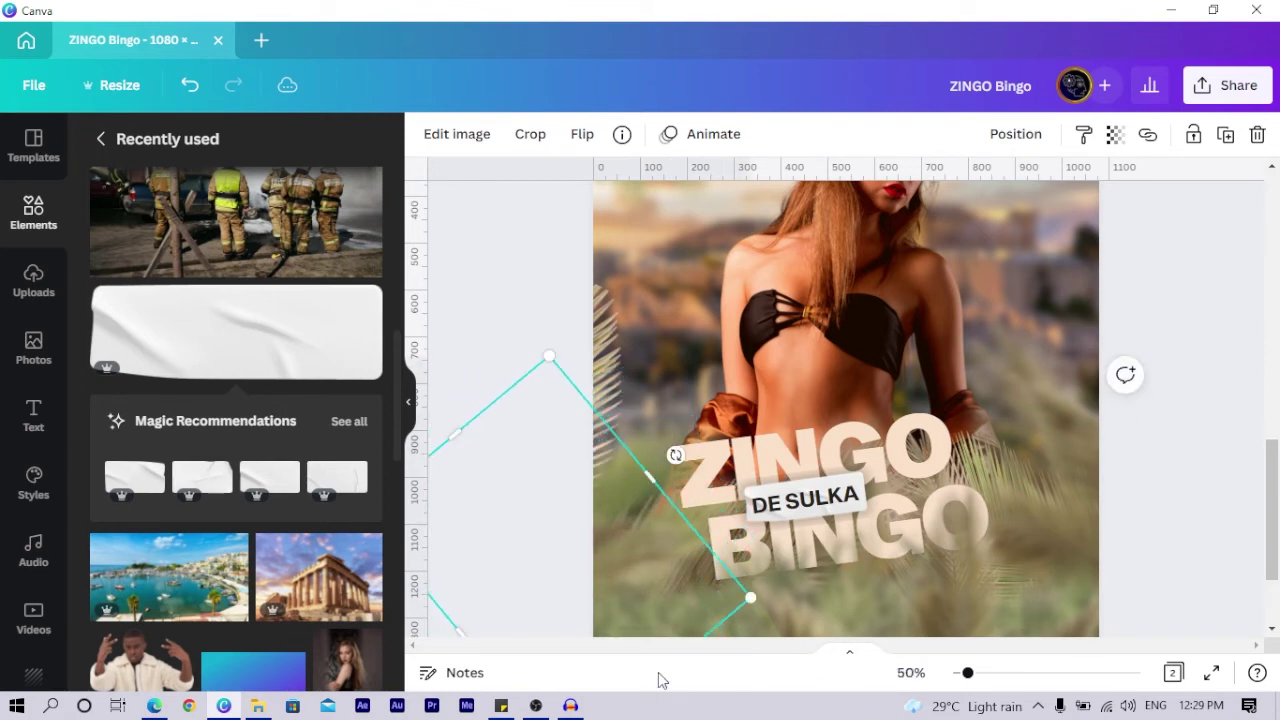
pyautogui.hotkey('shift', 'Up')
pyautogui.hotkey('shift', 'Up')
pyautogui.hotkey('shift', 'Up')
pyautogui.hotkey('shift', 'Up')
pyautogui.hotkey('shift', 'Up')
pyautogui.click(1203, 441)
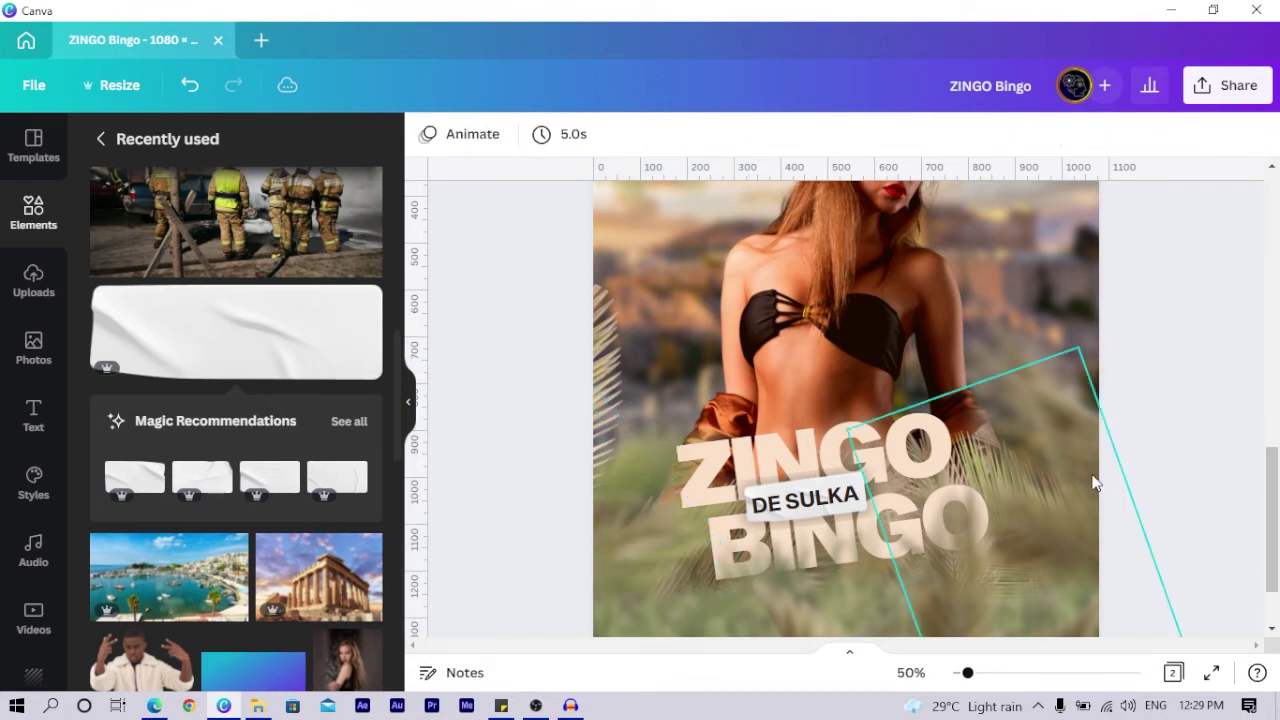
# Copy the "COME ONE COME ALL! EXPERIENCE THE BEST ZINGO FESTIVAL" tagline from page 1 onto page 2 and place it just below BINGO.
pyautogui.scroll(-2, 1085, 482)
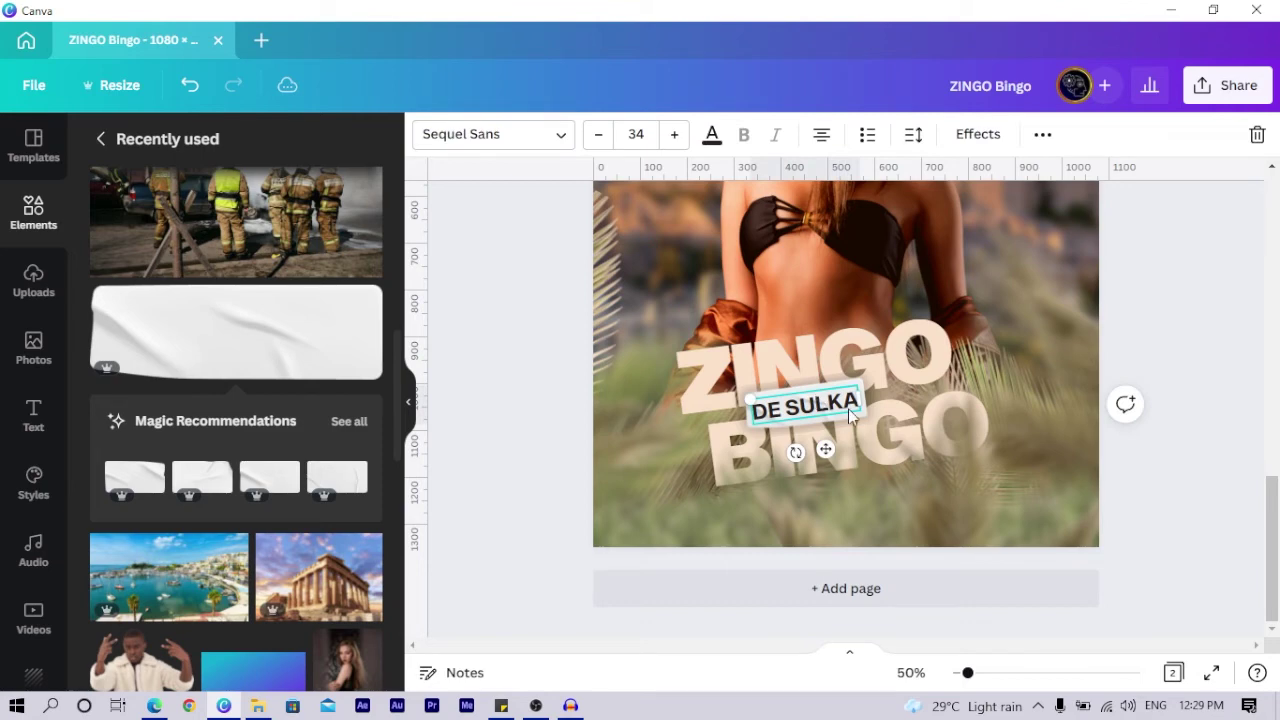
pyautogui.press('Escape')
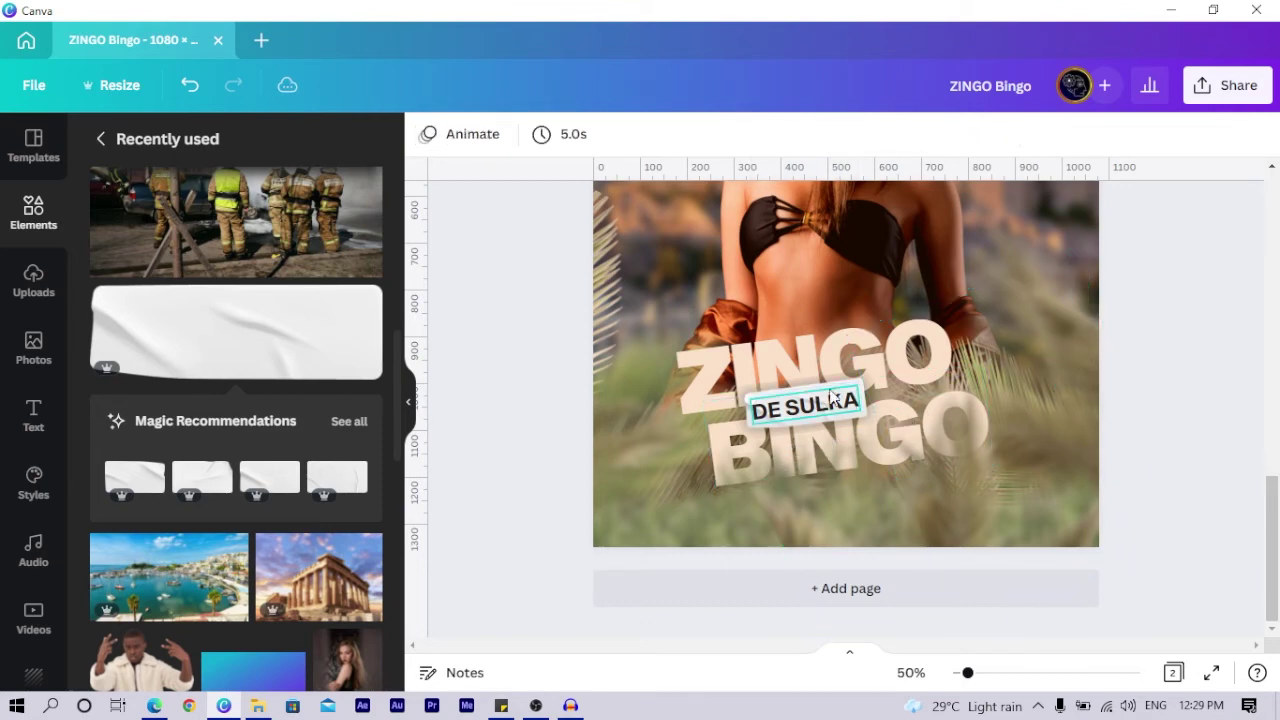
pyautogui.scroll(-3, 850, 440)
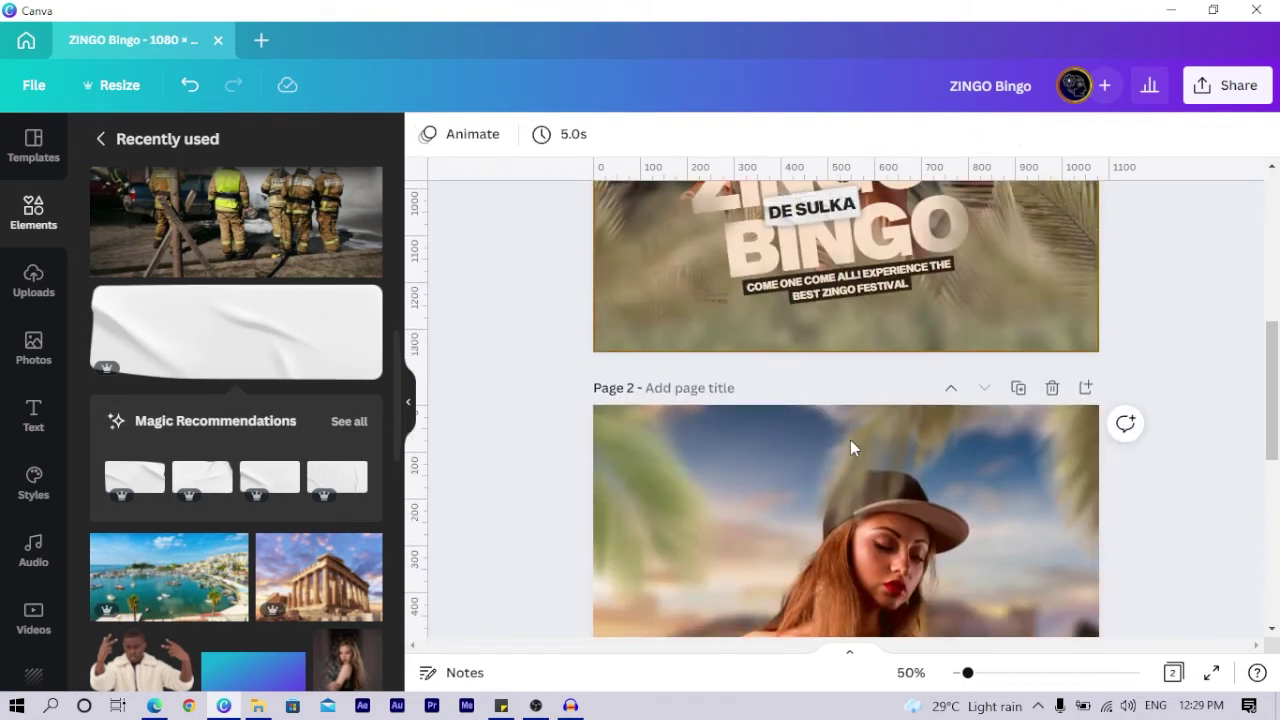
pyautogui.scroll(5, 850, 440)
pyautogui.click(895, 630)
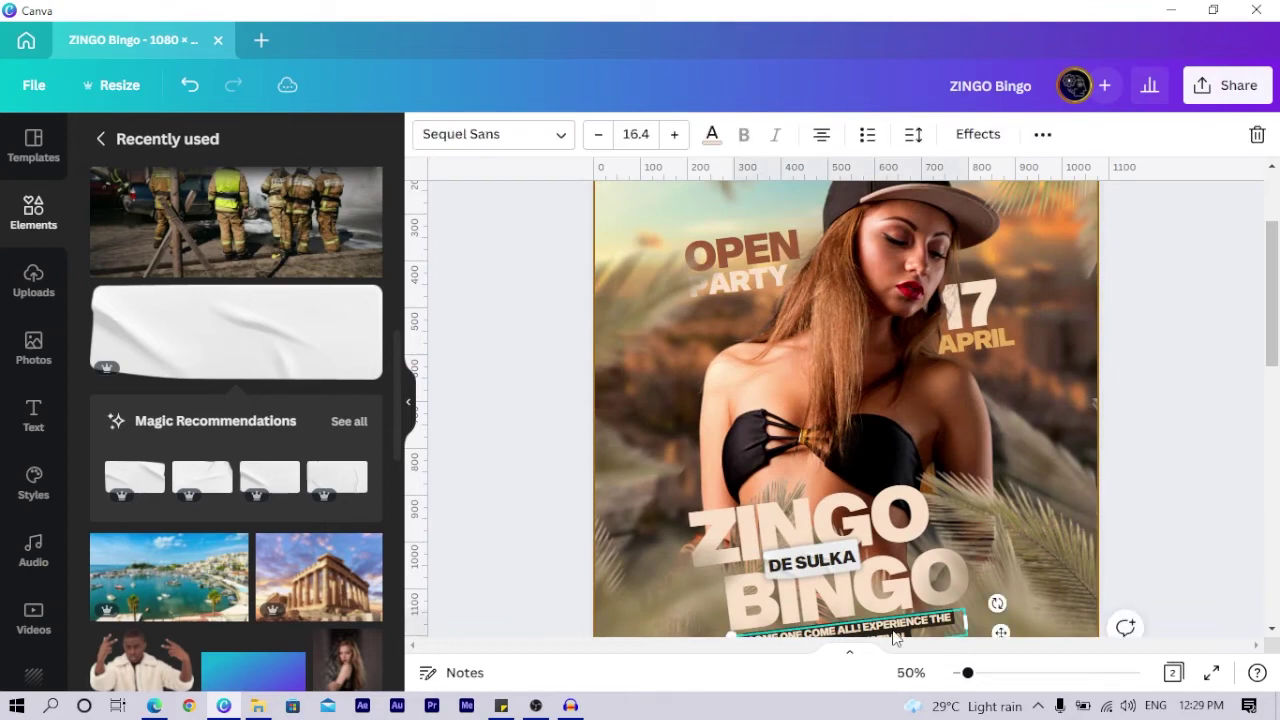
pyautogui.scroll(-3, 905, 625)
pyautogui.scroll(3, 905, 625)
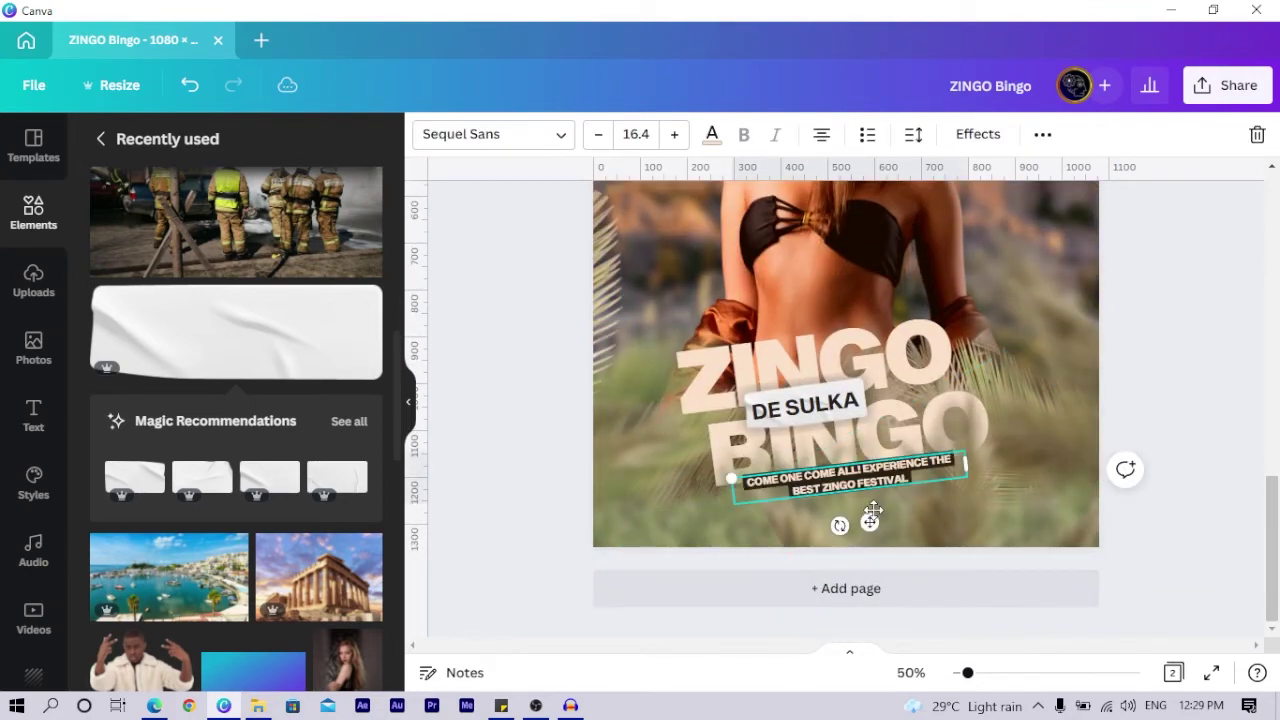
pyautogui.moveTo(869, 522); pyautogui.dragTo(861, 543)
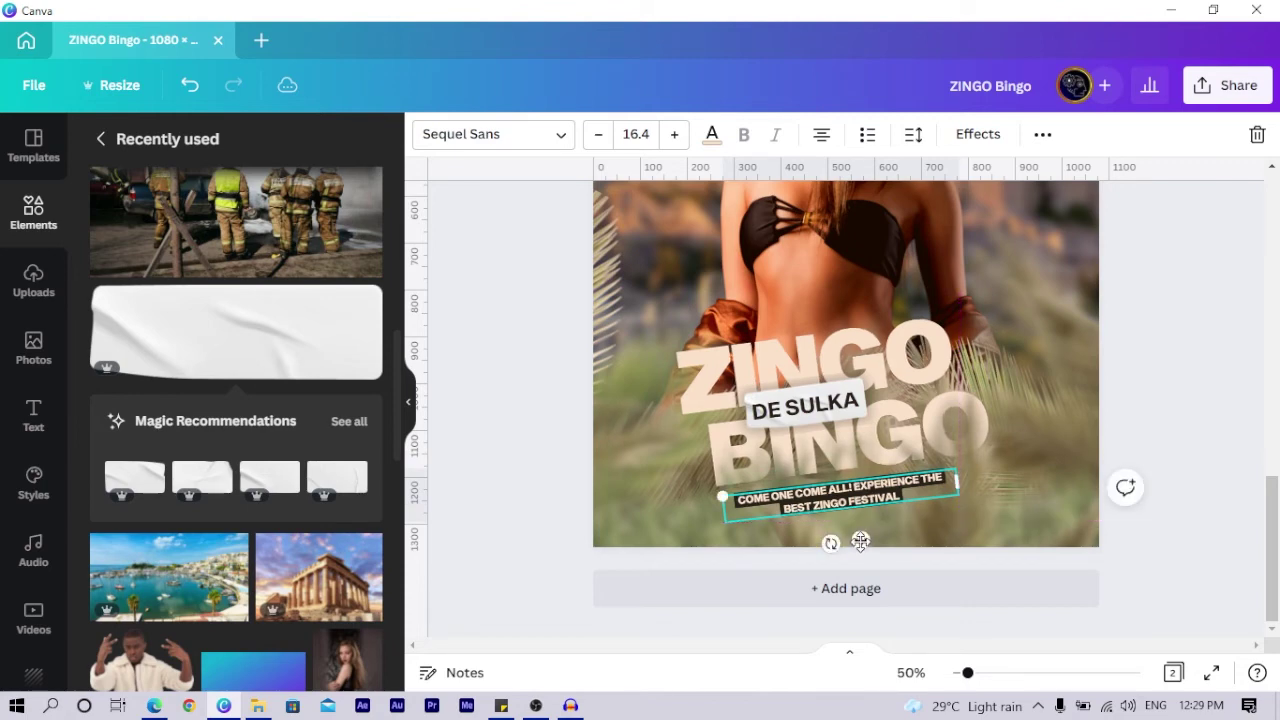
# Restore the sticker image to its original without effects and shrink it to fit around the DE SULKA label.
pyautogui.click(785, 393)
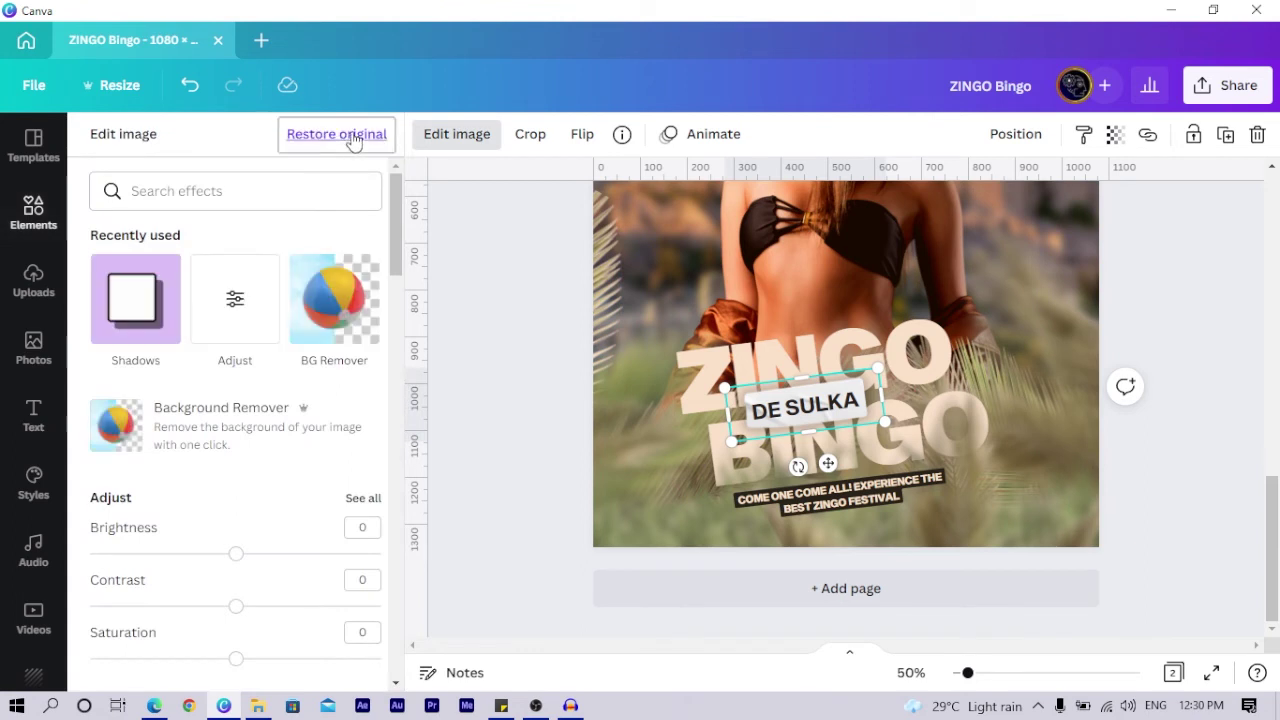
pyautogui.click(351, 136)
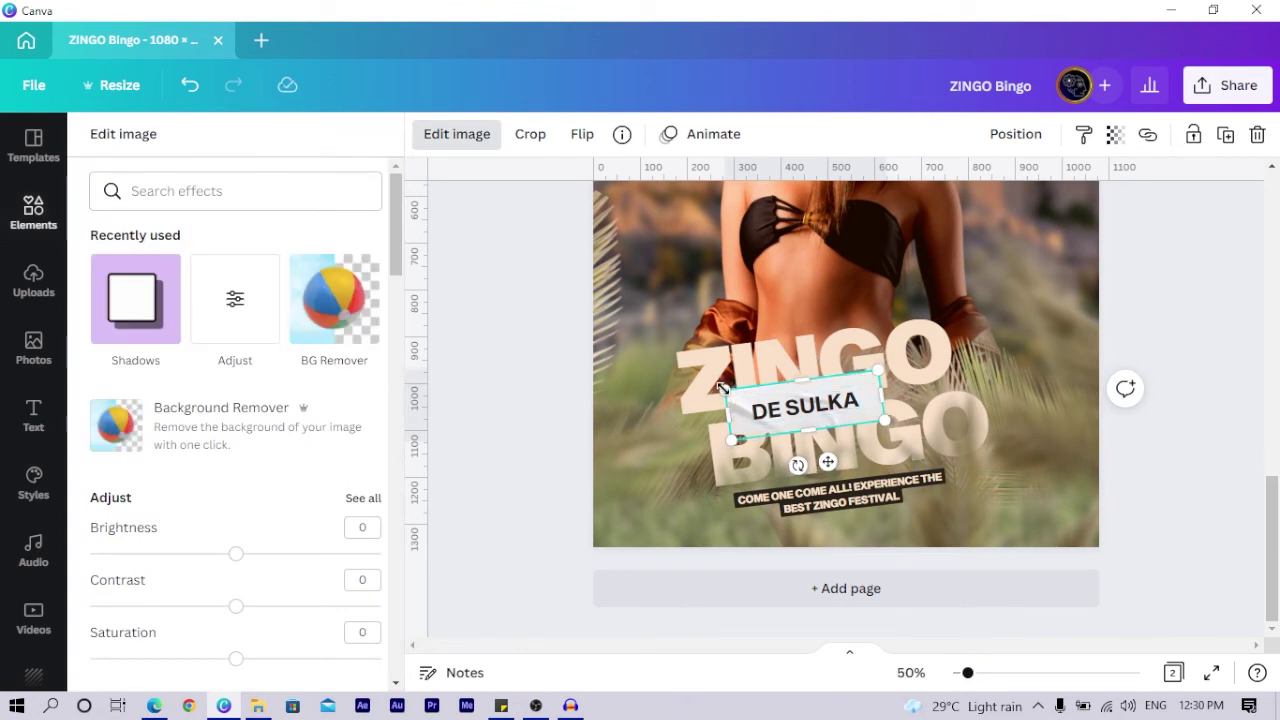
pyautogui.moveTo(721, 388); pyautogui.dragTo(735, 394)
# Add a Glow shadow to the DE SULKA sticker with size 5, transparency 33 and blur 5.
pyautogui.click(137, 302)
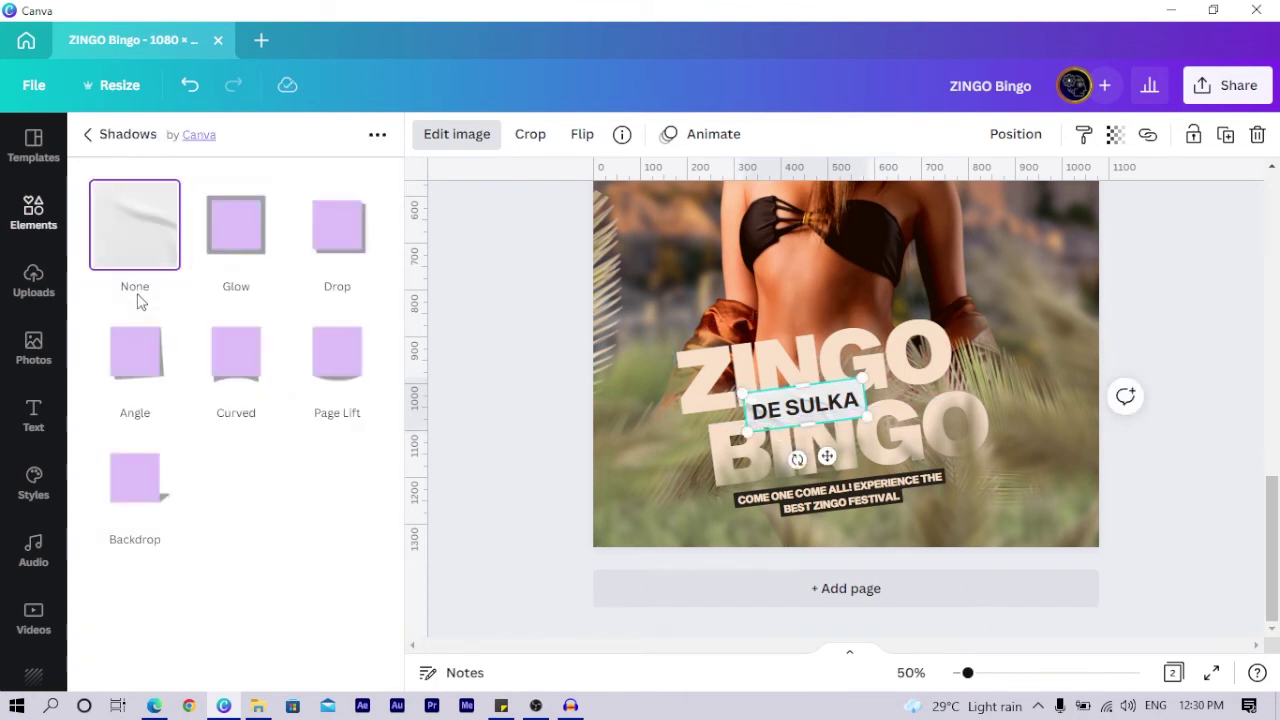
pyautogui.click(236, 225)
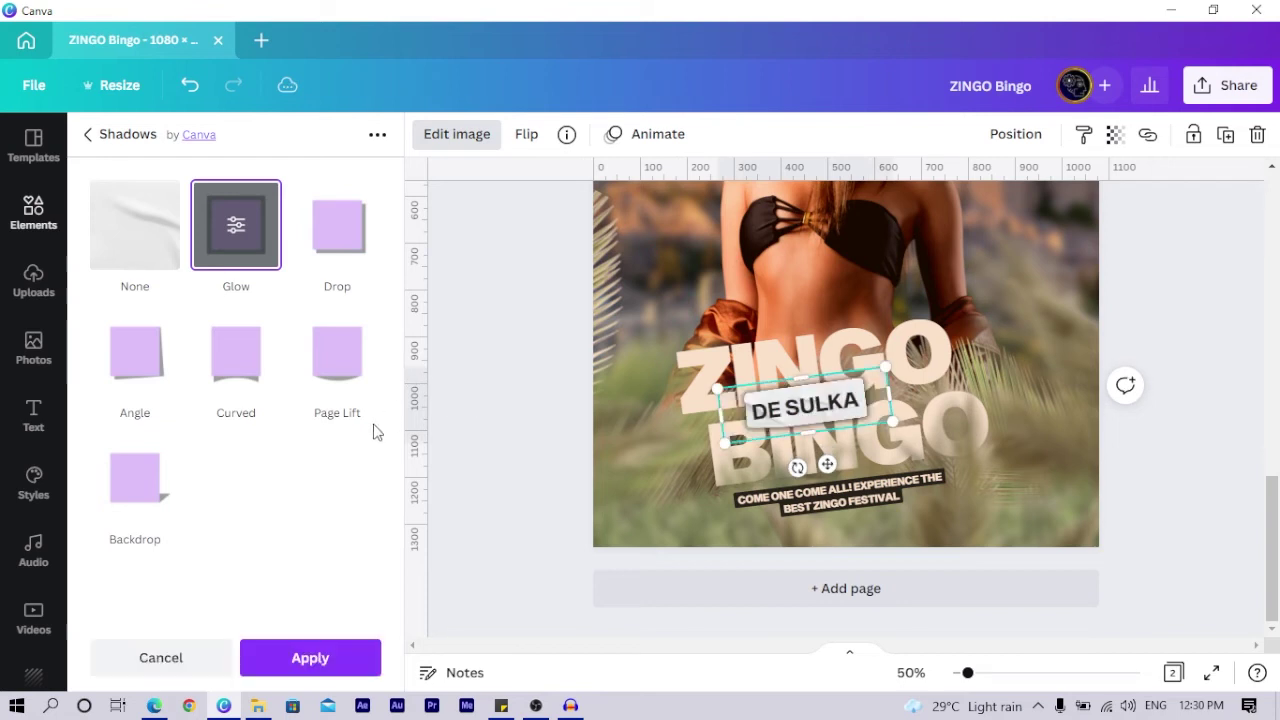
pyautogui.click(236, 224)
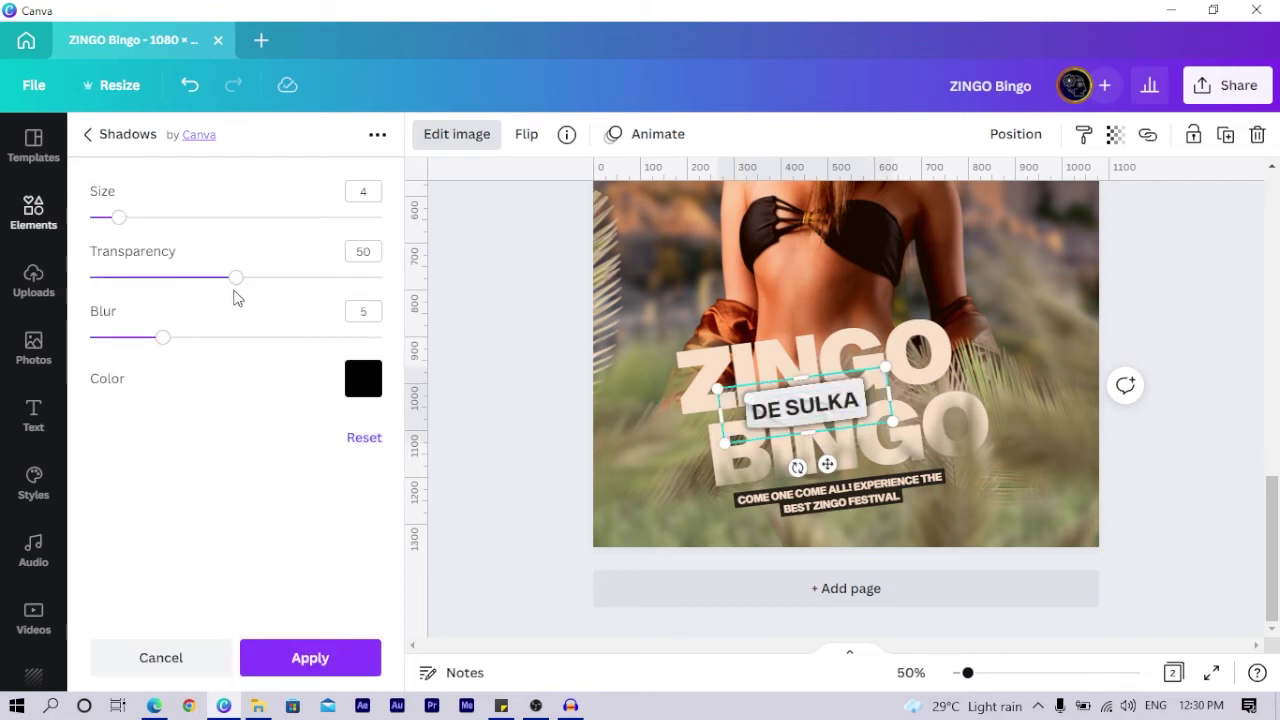
pyautogui.moveTo(236, 277); pyautogui.dragTo(176, 279)
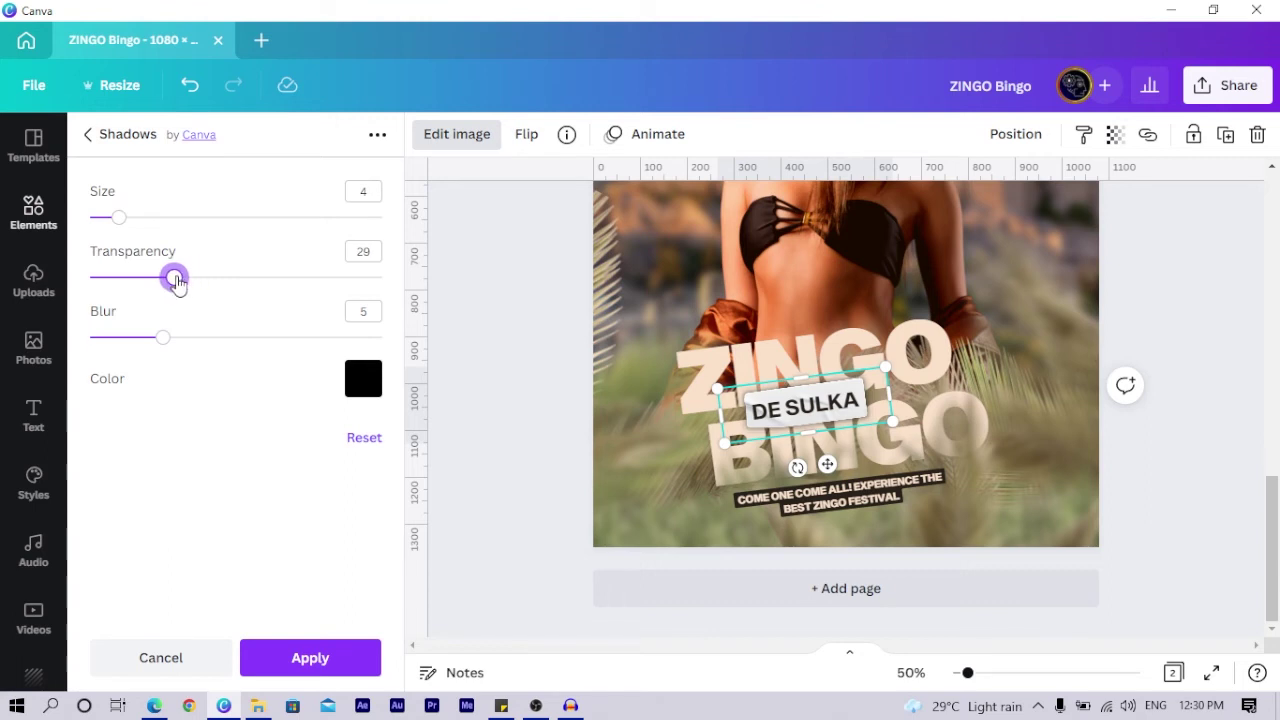
pyautogui.moveTo(105, 219)
pyautogui.mouseDown()
pyautogui.moveTo(178, 226)
pyautogui.moveTo(118, 217)
pyautogui.moveTo(127, 222)
pyautogui.mouseUp()
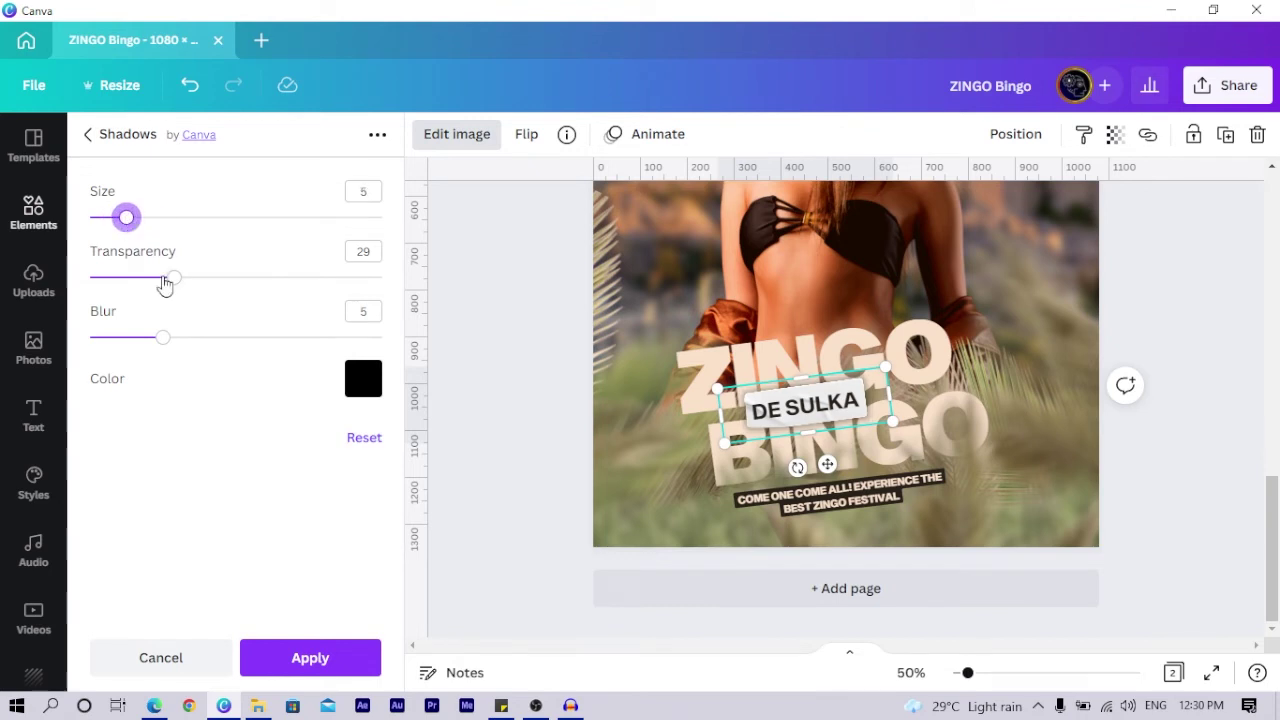
pyautogui.moveTo(166, 285)
pyautogui.mouseDown()
pyautogui.moveTo(203, 283)
pyautogui.moveTo(178, 285)
pyautogui.moveTo(188, 290)
pyautogui.mouseUp()
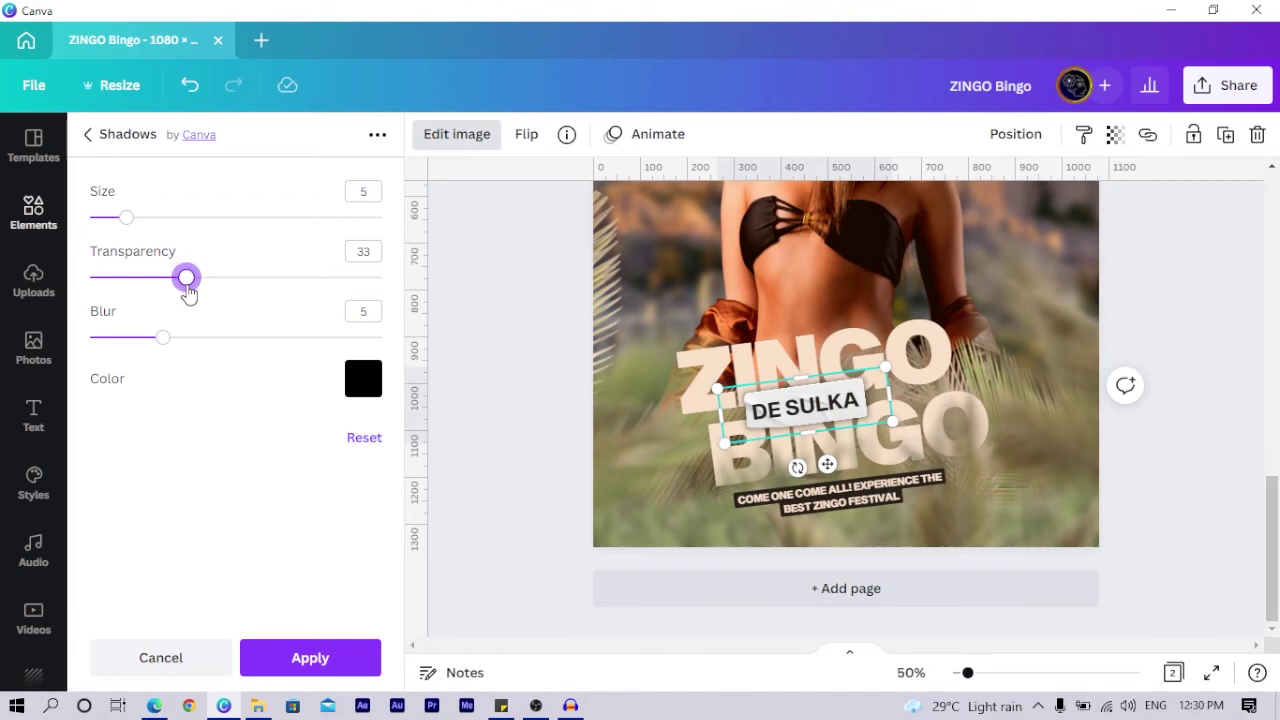
pyautogui.click(520, 365)
# Set the blur of the woman's image on page 2 to -7.
pyautogui.scroll(3, 904, 479)
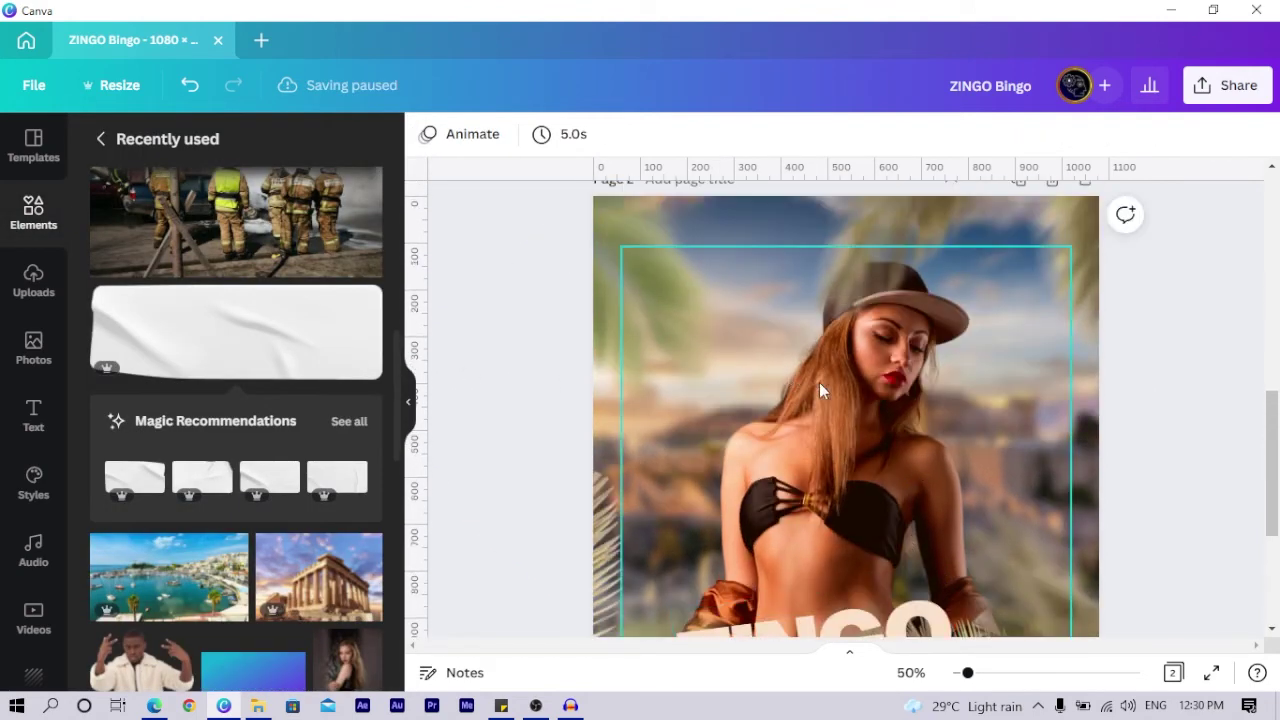
pyautogui.scroll(1, 865, 380)
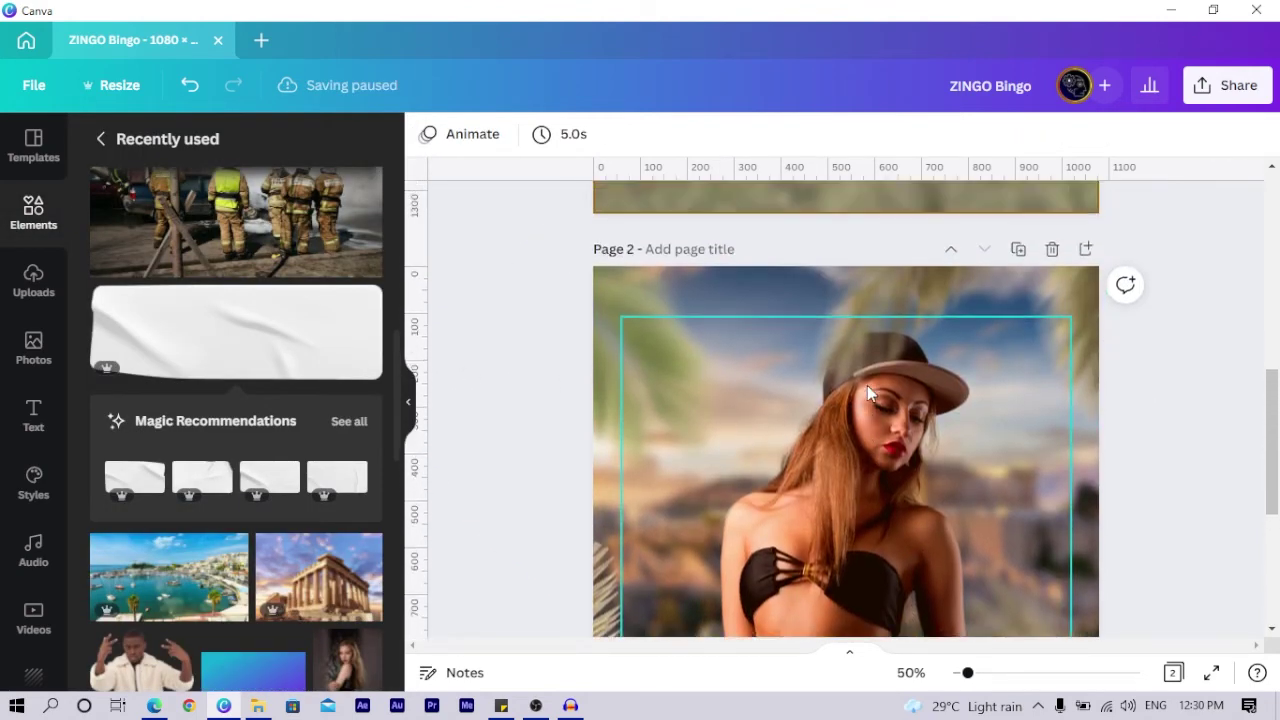
pyautogui.scroll(-2, 816, 462)
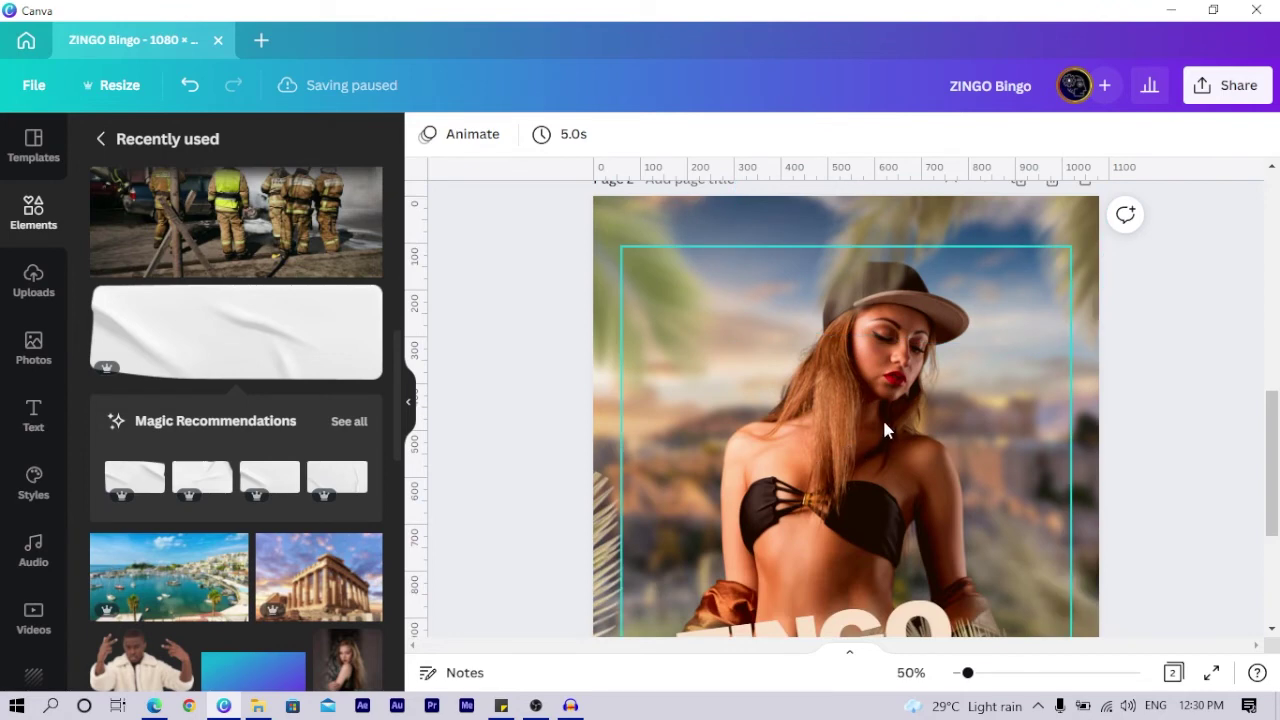
pyautogui.click(801, 388)
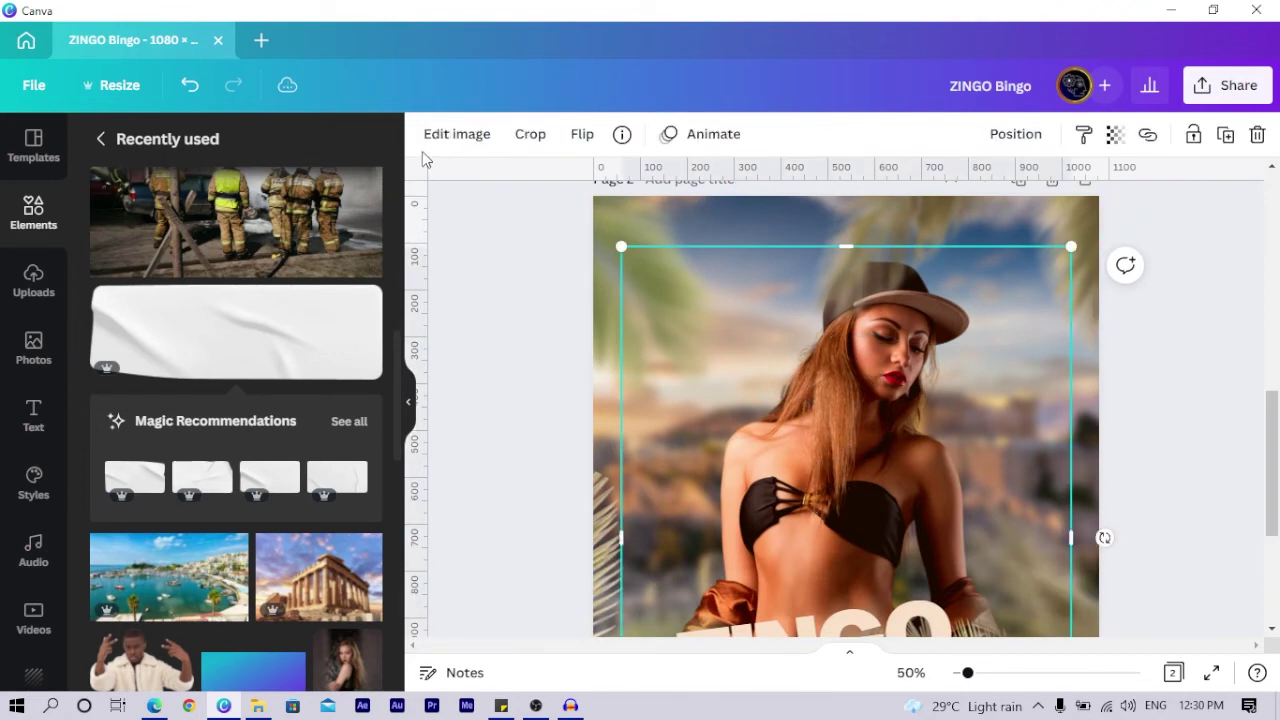
pyautogui.click(455, 134)
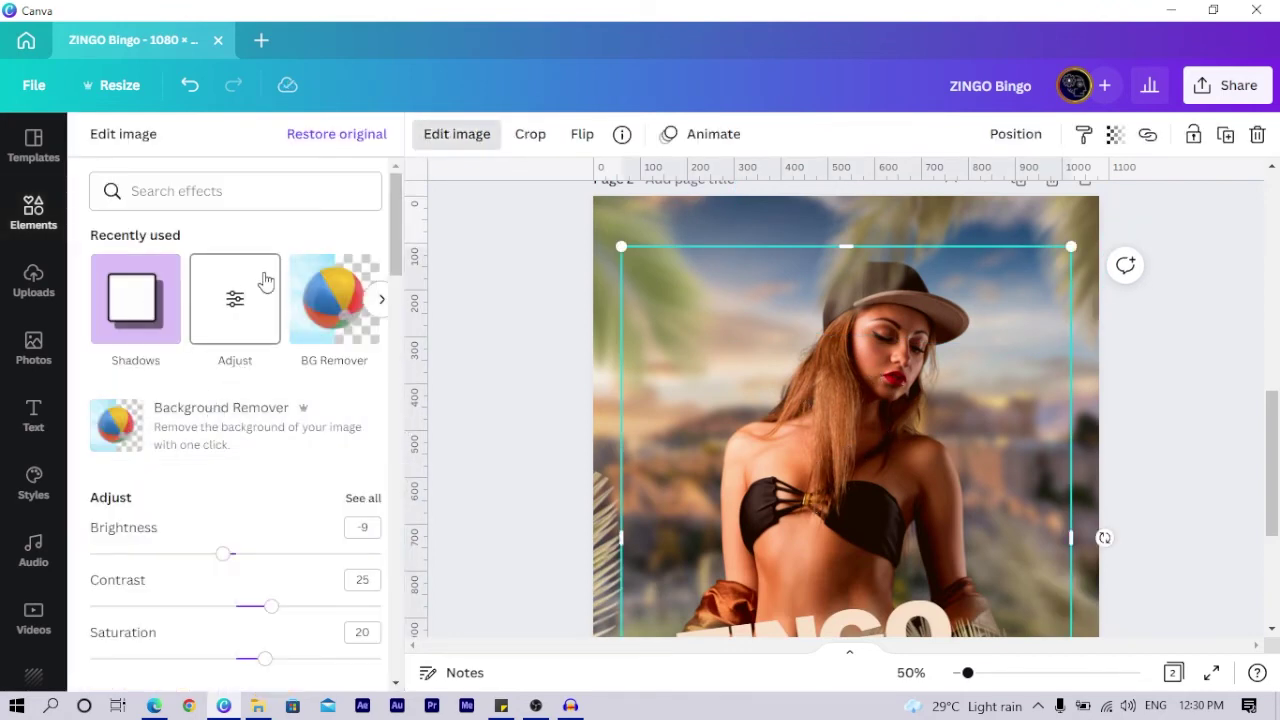
pyautogui.click(363, 497)
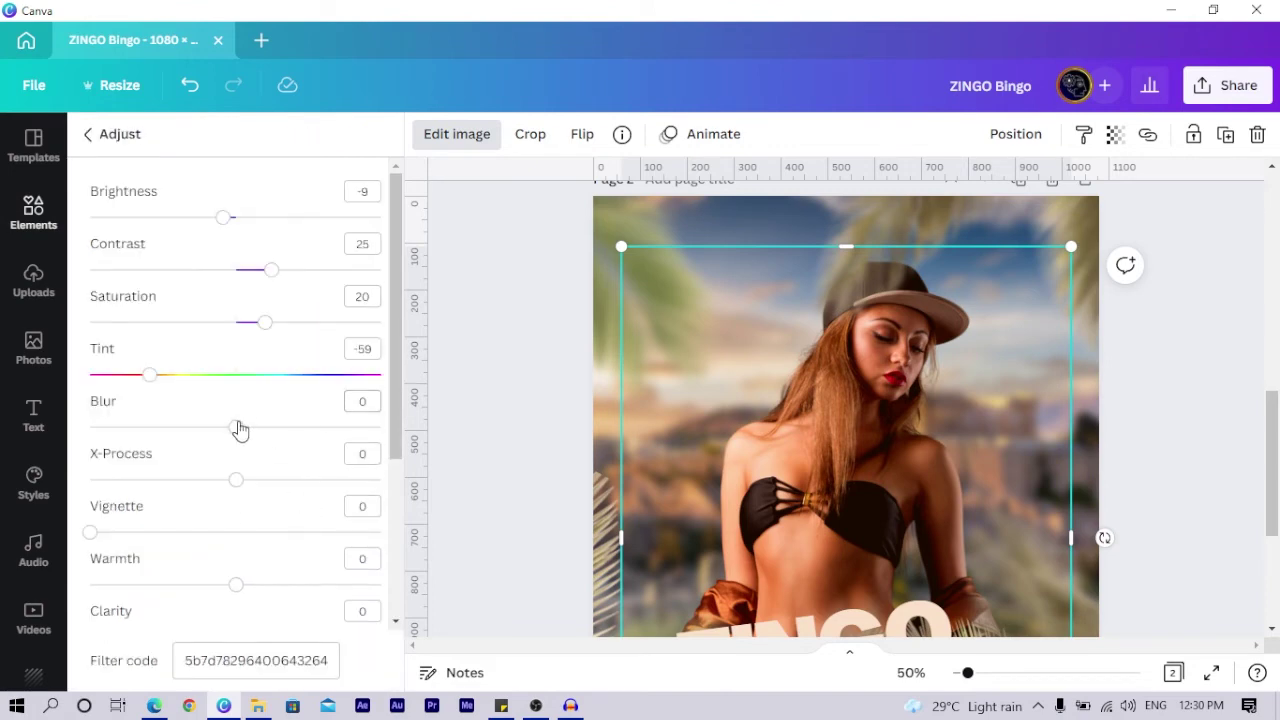
pyautogui.moveTo(240, 429); pyautogui.dragTo(228, 428)
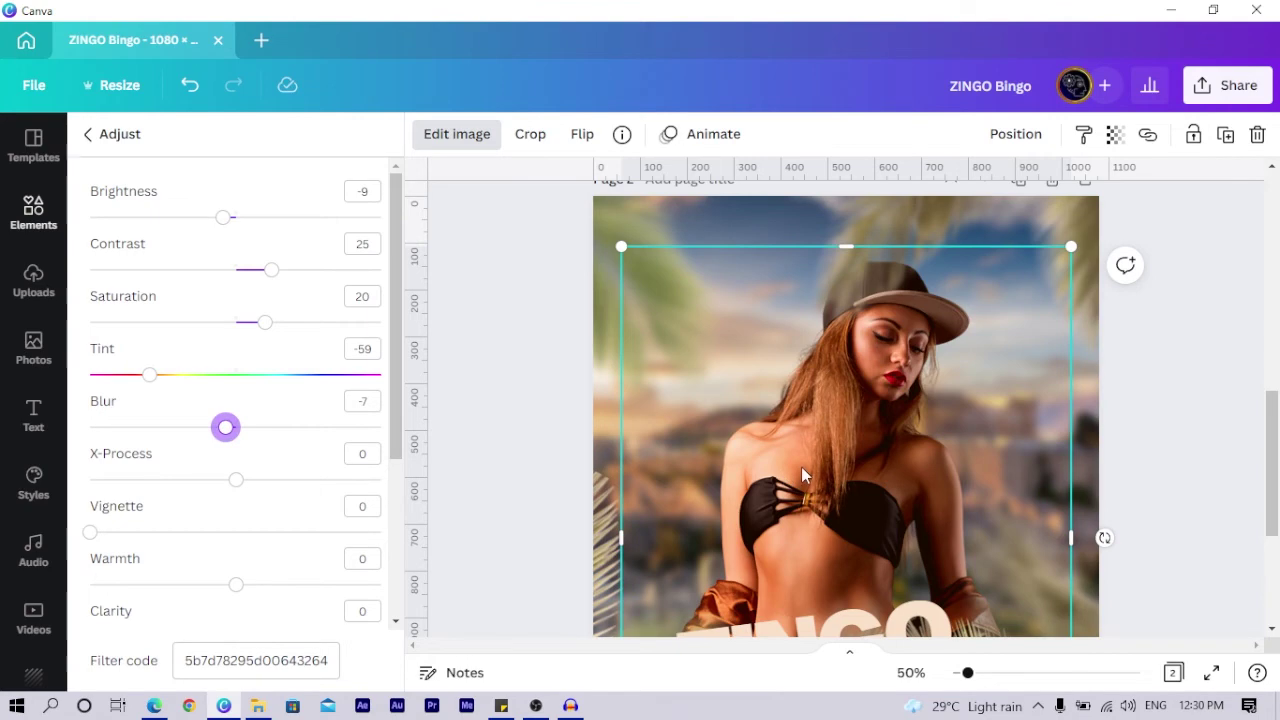
# Copy the "17" date text from page 1 onto page 2.
pyautogui.scroll(6, 860, 445)
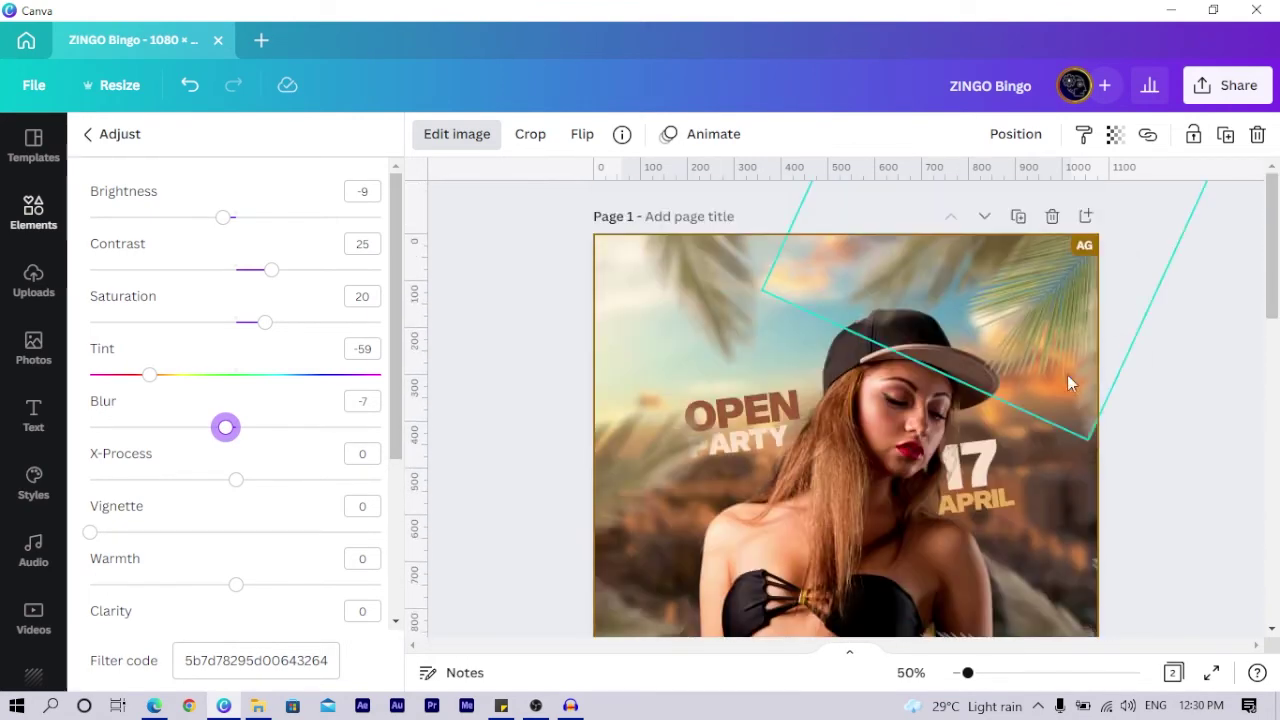
pyautogui.click(978, 468)
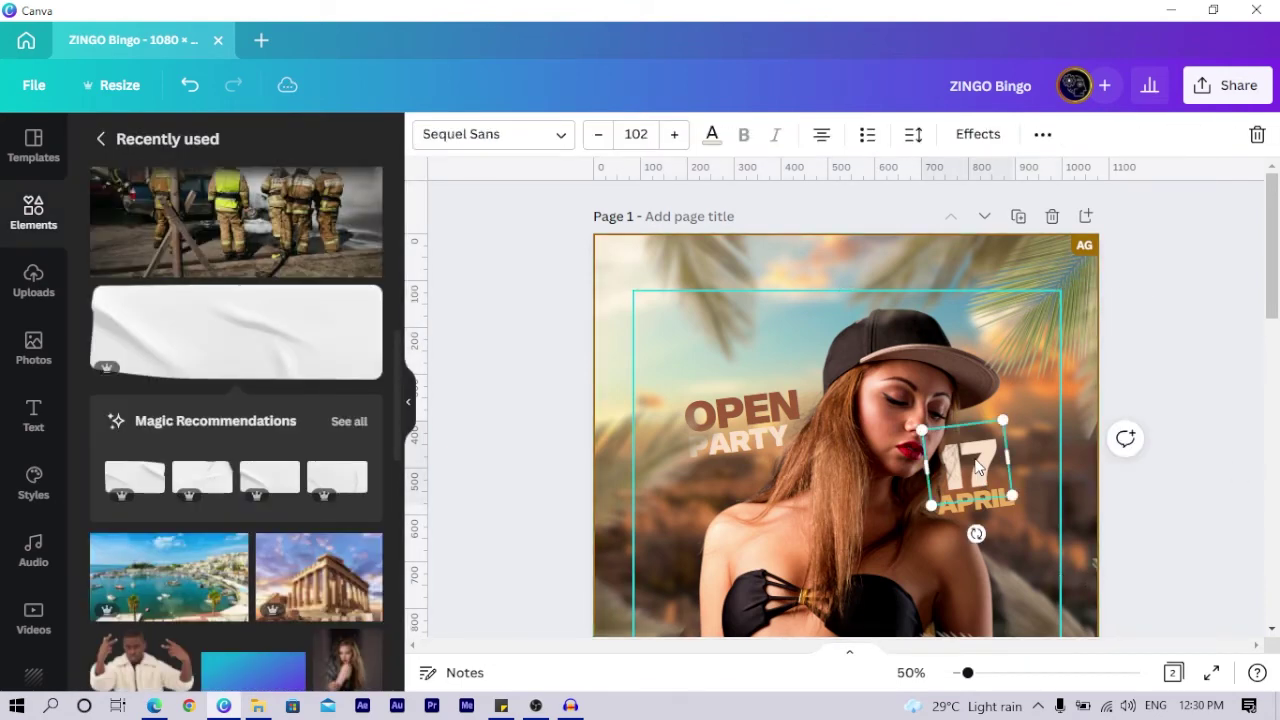
pyautogui.scroll(-7, 978, 468)
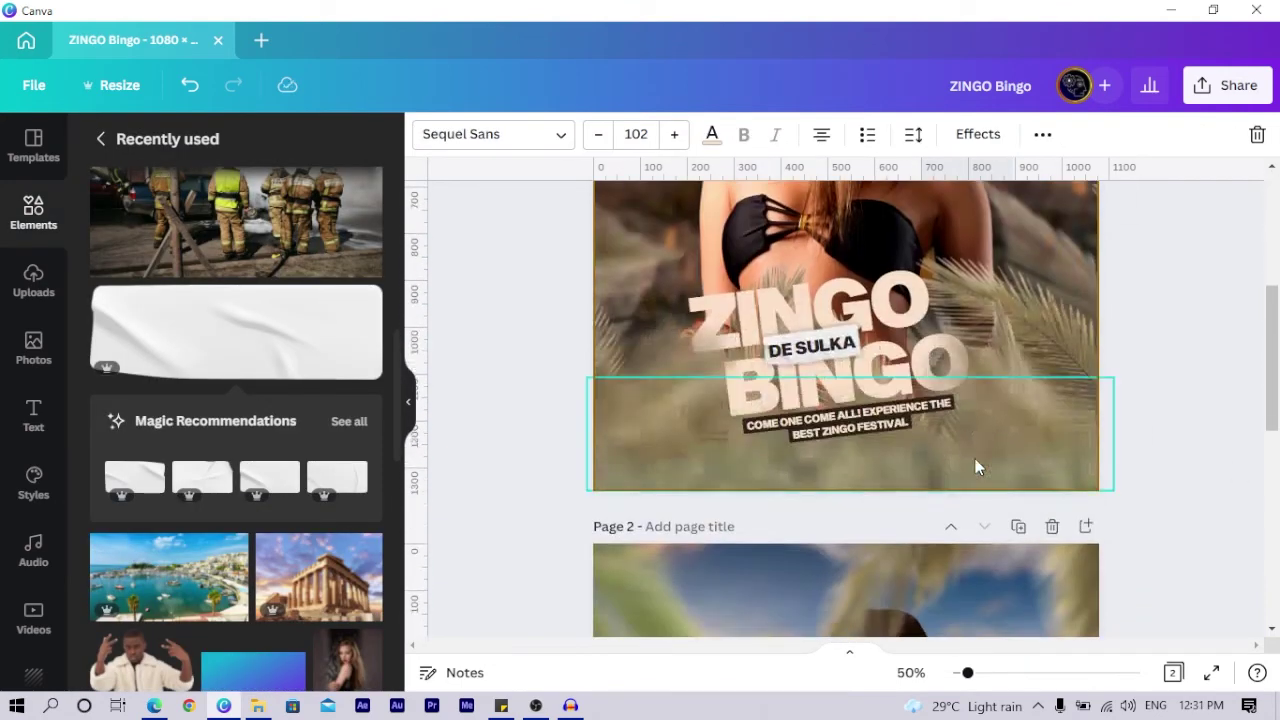
pyautogui.click(978, 468)
pyautogui.hotkey('ctrl', 'z')
pyautogui.scroll(6, 978, 468)
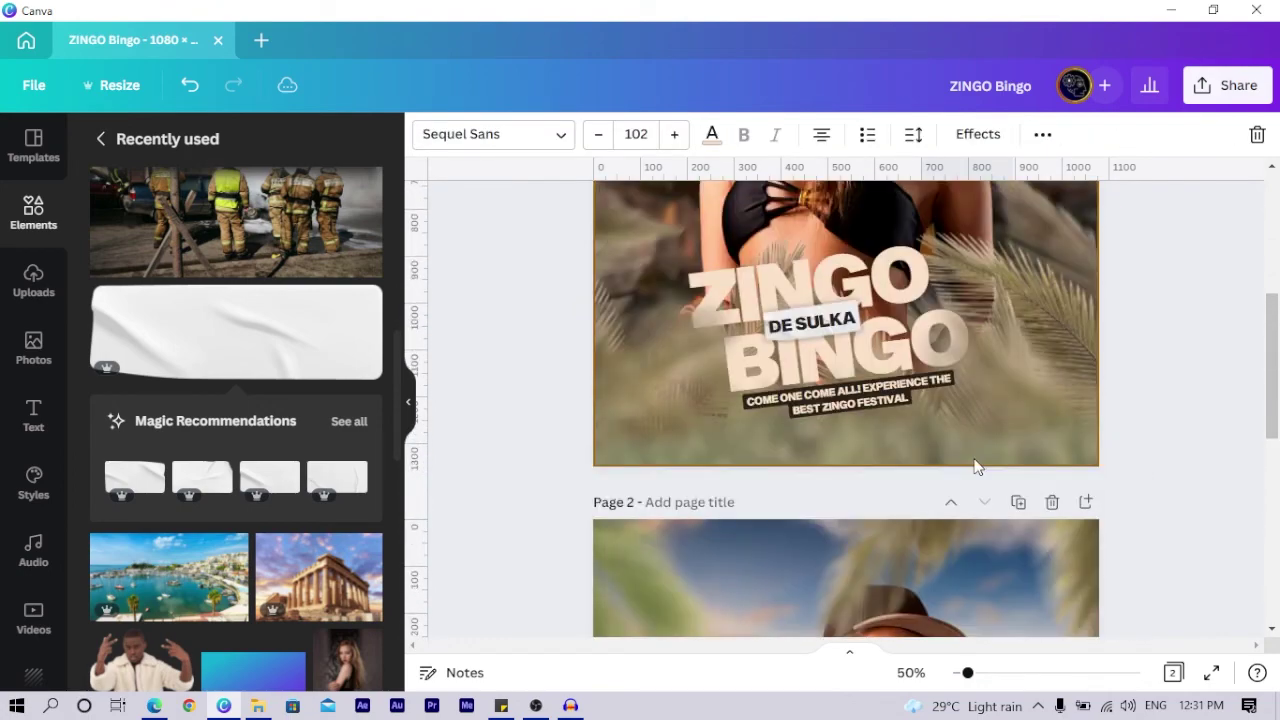
# Copy the "APRIL" text from page 1 onto page 2 directly beneath the 17.
pyautogui.click(989, 508)
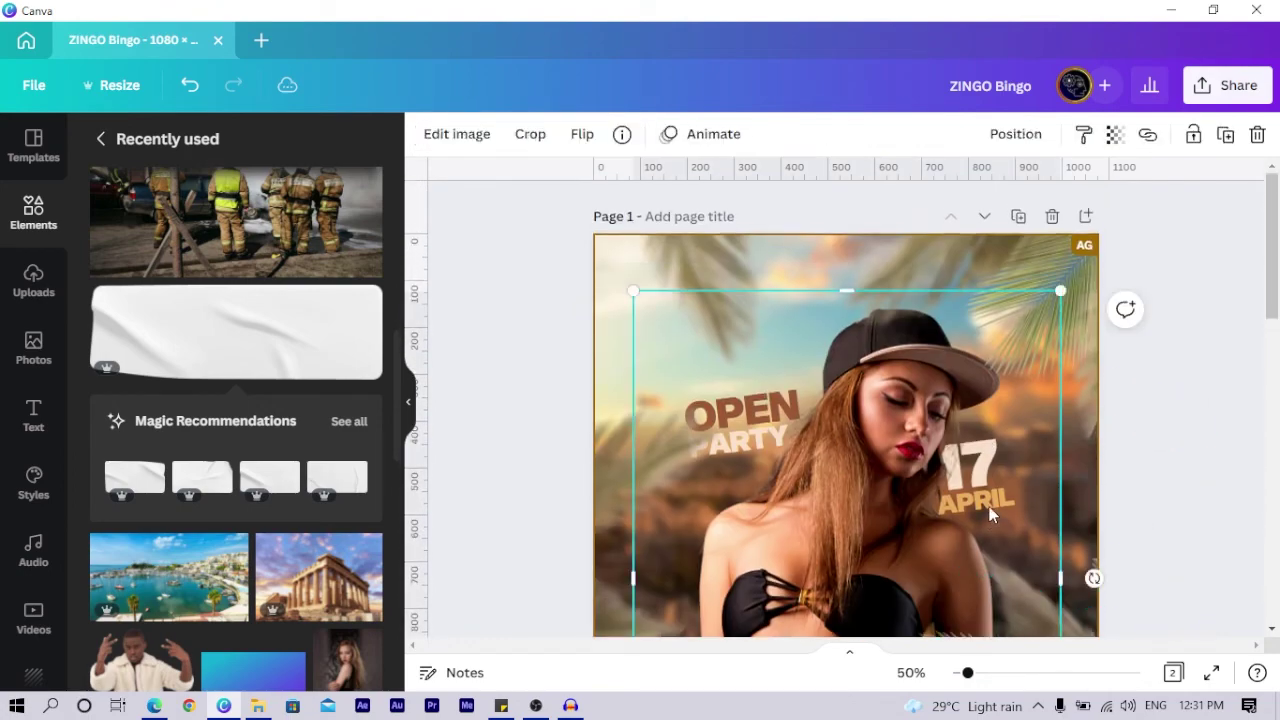
pyautogui.click(989, 506)
pyautogui.scroll(-3, 989, 506)
pyautogui.scroll(-3, 989, 506)
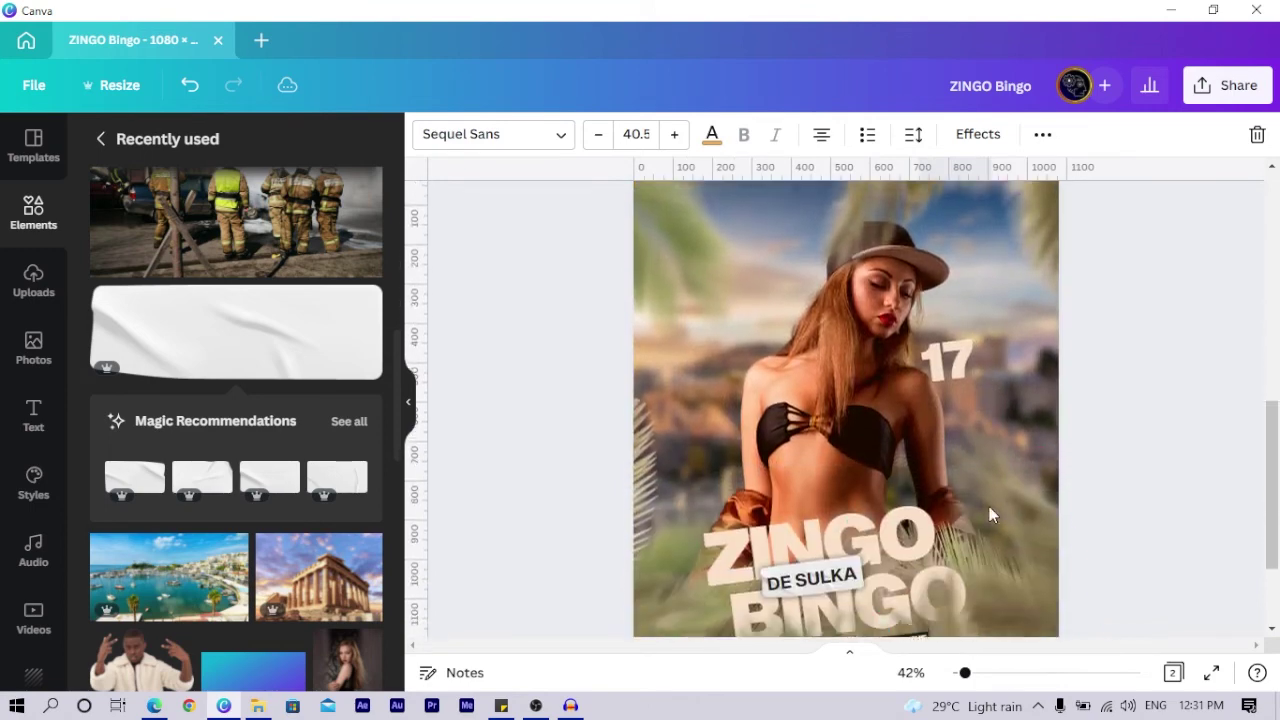
pyautogui.click(972, 434)
pyautogui.click(975, 389)
# Move the 17 and APRIL texts together up beside the woman's face.
pyautogui.click(960, 360)
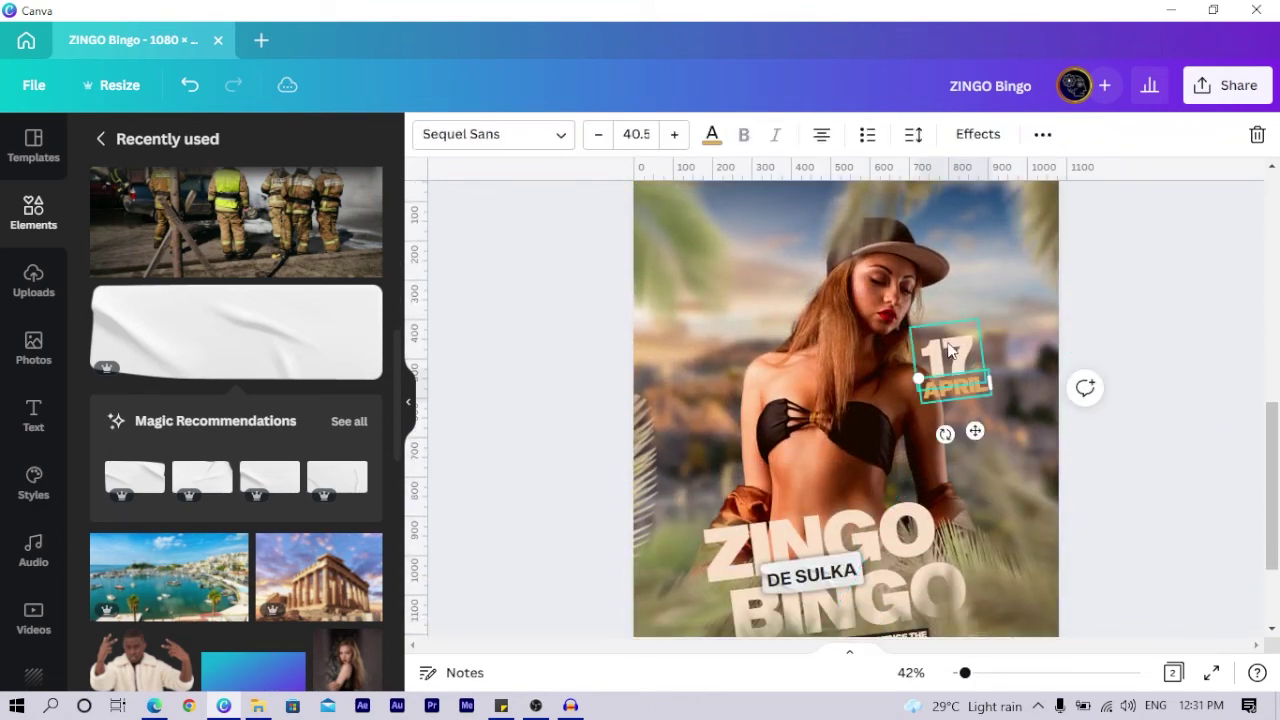
pyautogui.moveTo(955, 313); pyautogui.dragTo(956, 286)
pyautogui.moveTo(992, 376); pyautogui.dragTo(1006, 391)
pyautogui.moveTo(970, 334); pyautogui.dragTo(962, 328)
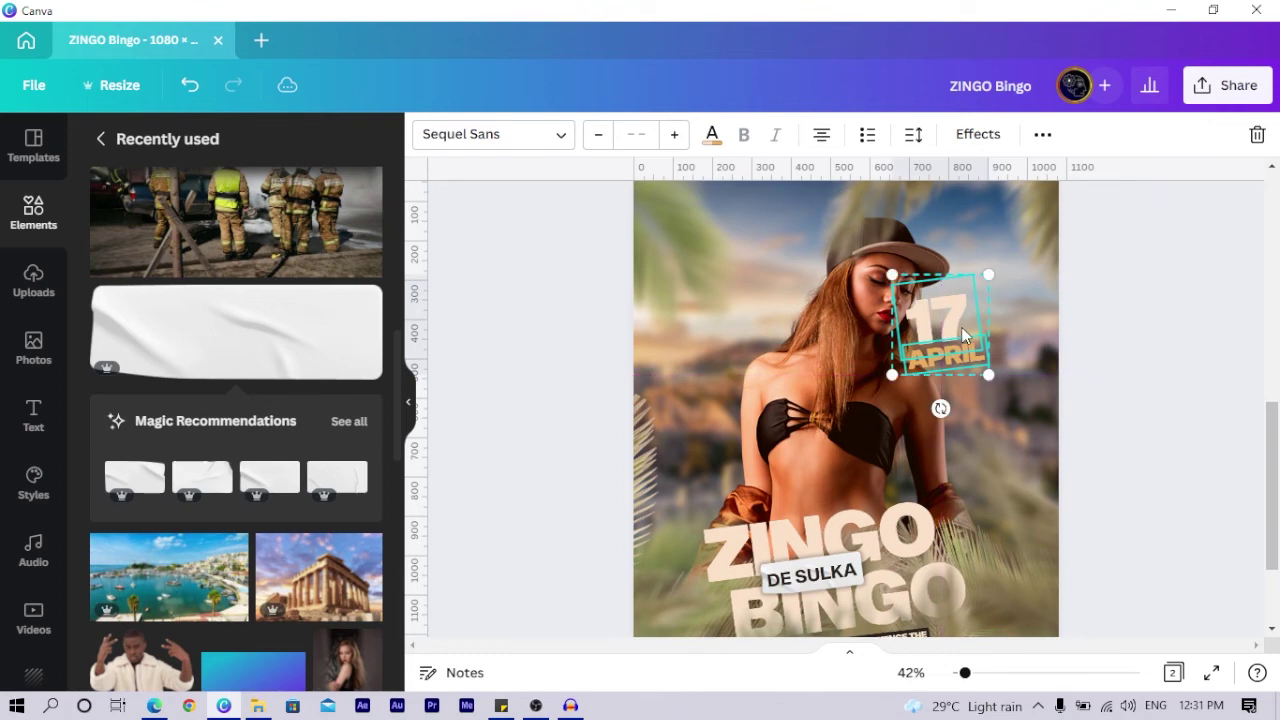
# Send the 17 and APRIL texts backward so they sit behind the woman.
pyautogui.click(1040, 143)
pyautogui.click(853, 180)
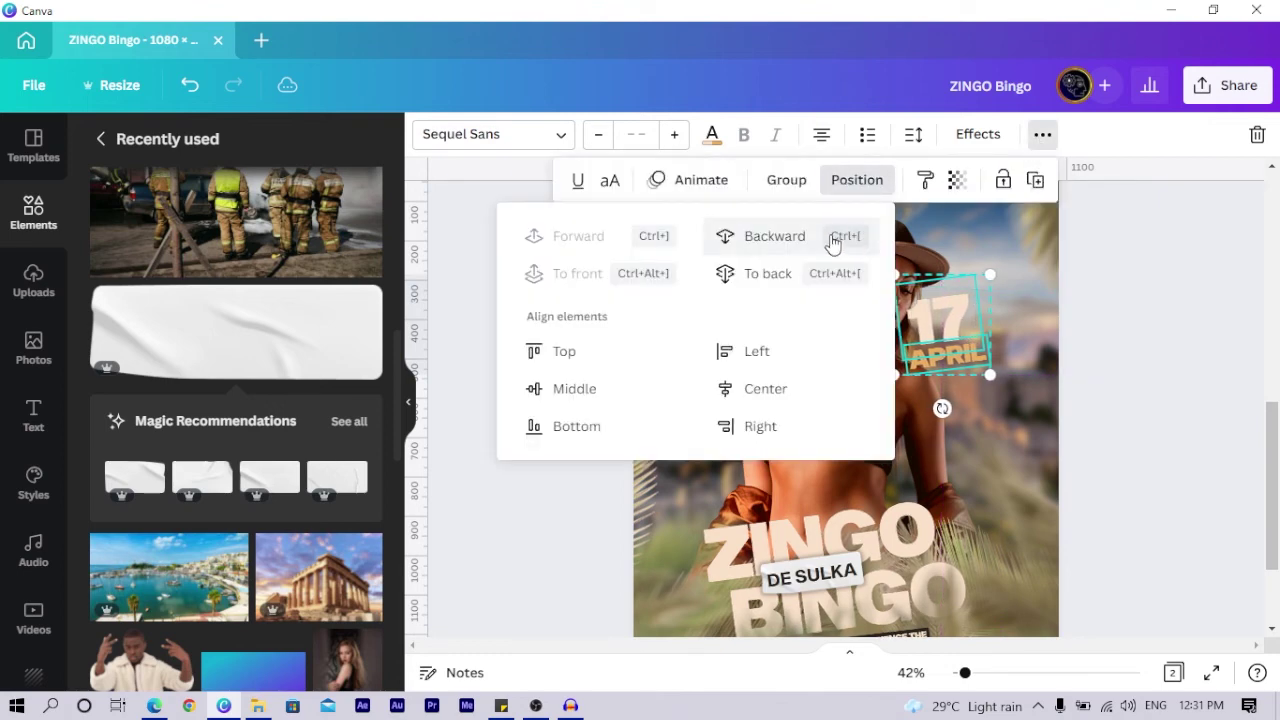
pyautogui.click(786, 241)
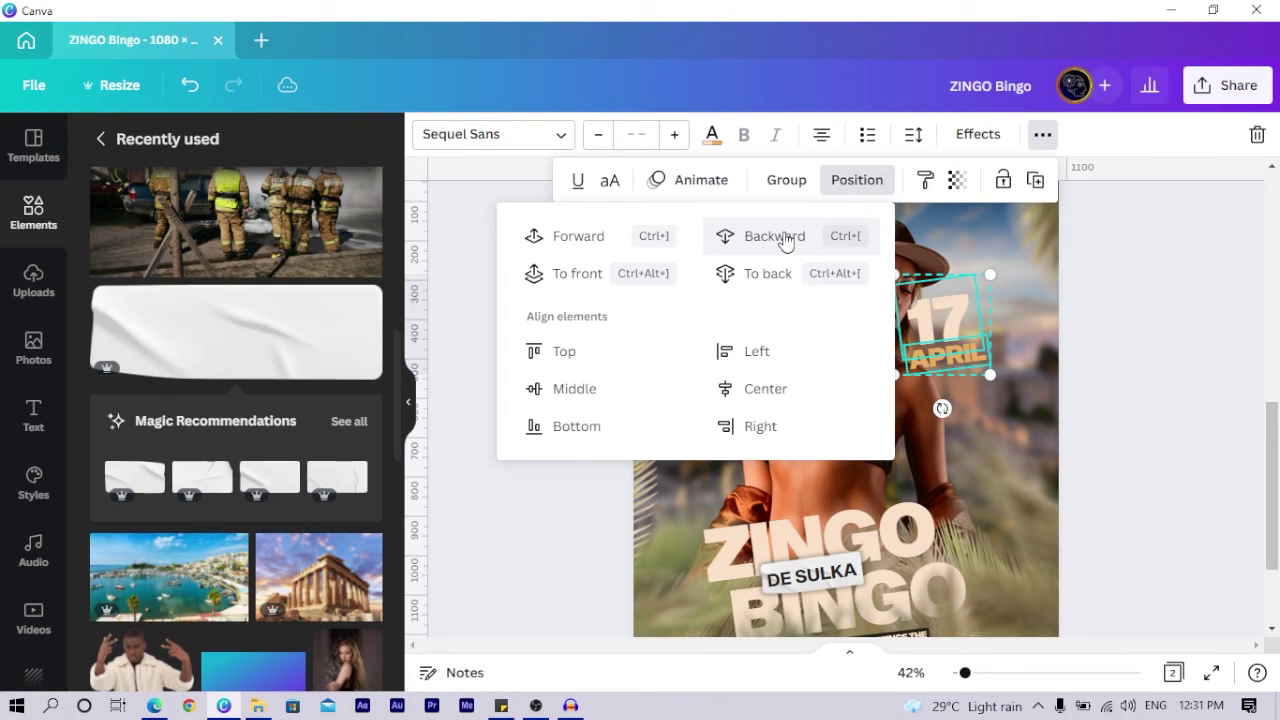
pyautogui.click(1180, 379)
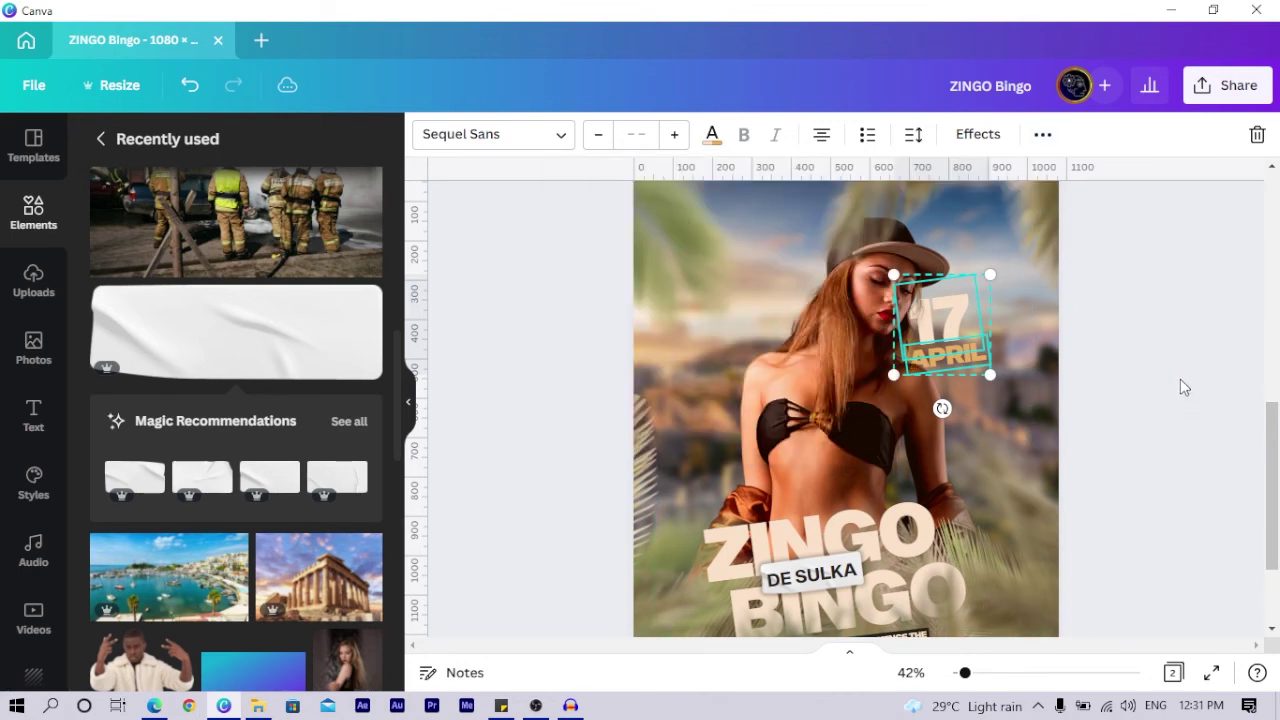
pyautogui.click(1180, 378)
# Copy the "OPEN" text from page 1 onto page 2 beside the woman's hair.
pyautogui.scroll(4, 1126, 374)
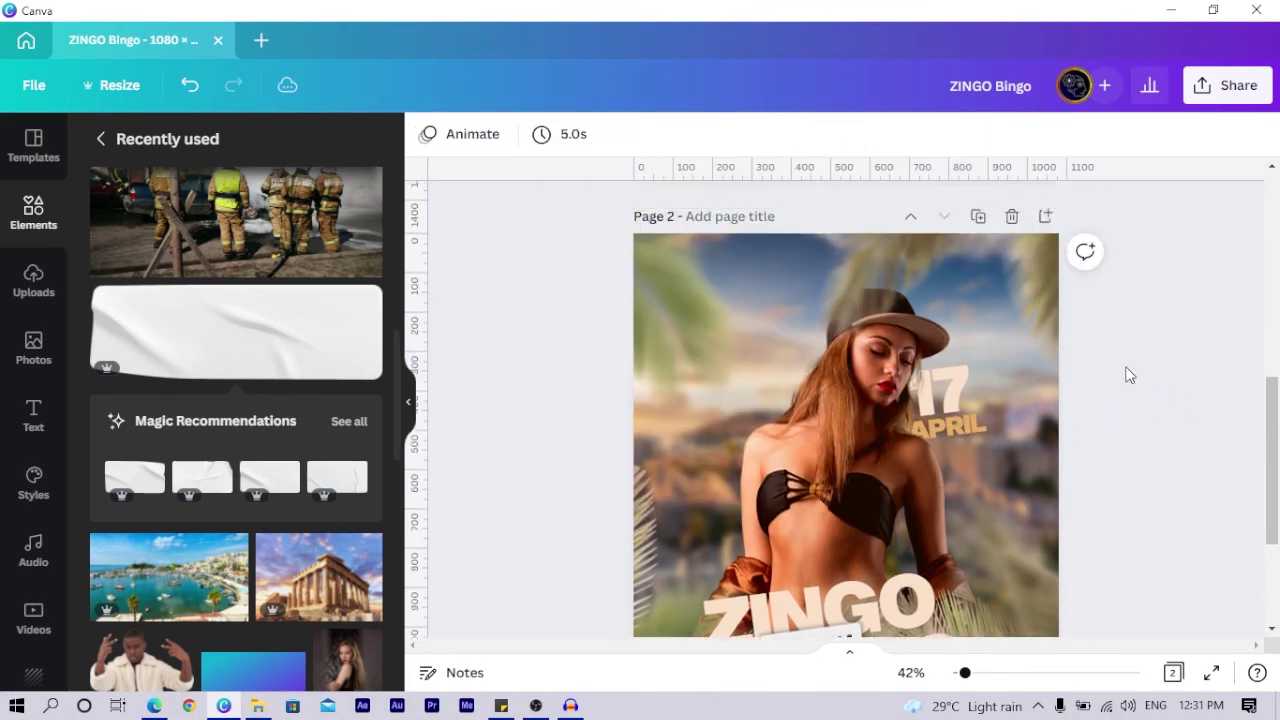
pyautogui.scroll(3, 816, 260)
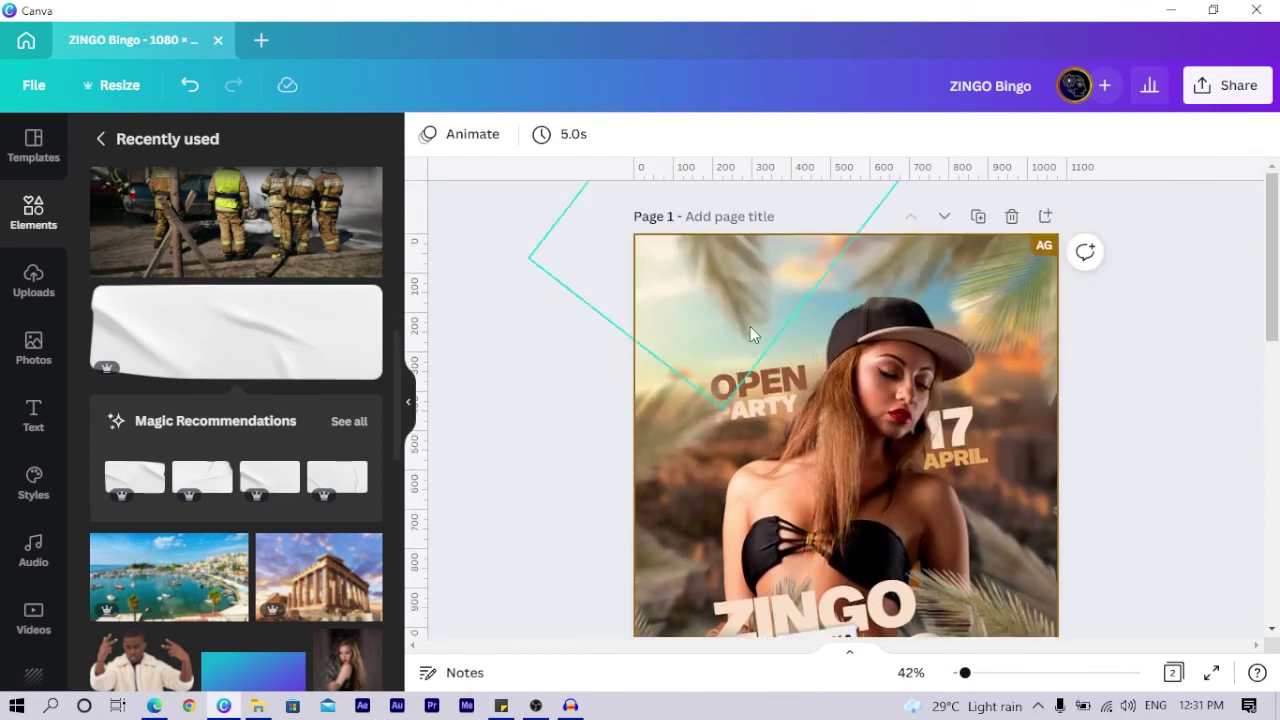
pyautogui.click(789, 371)
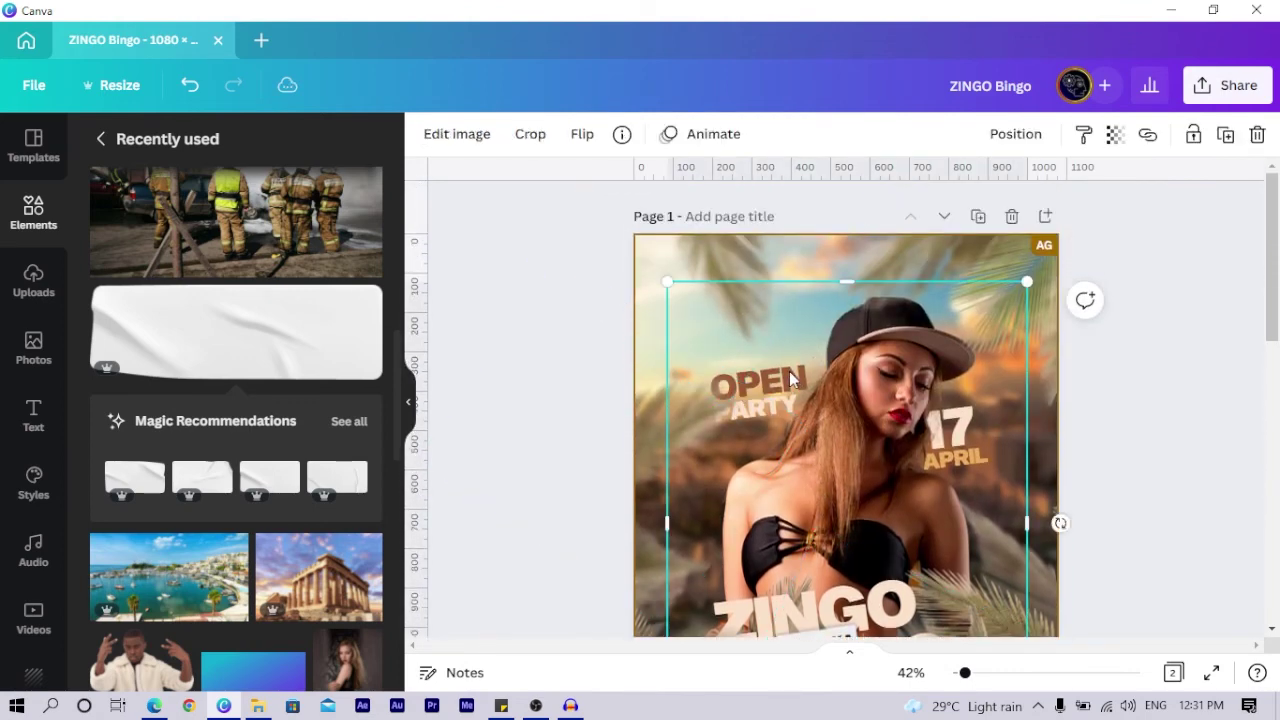
pyautogui.click(771, 386)
pyautogui.scroll(-6, 762, 408)
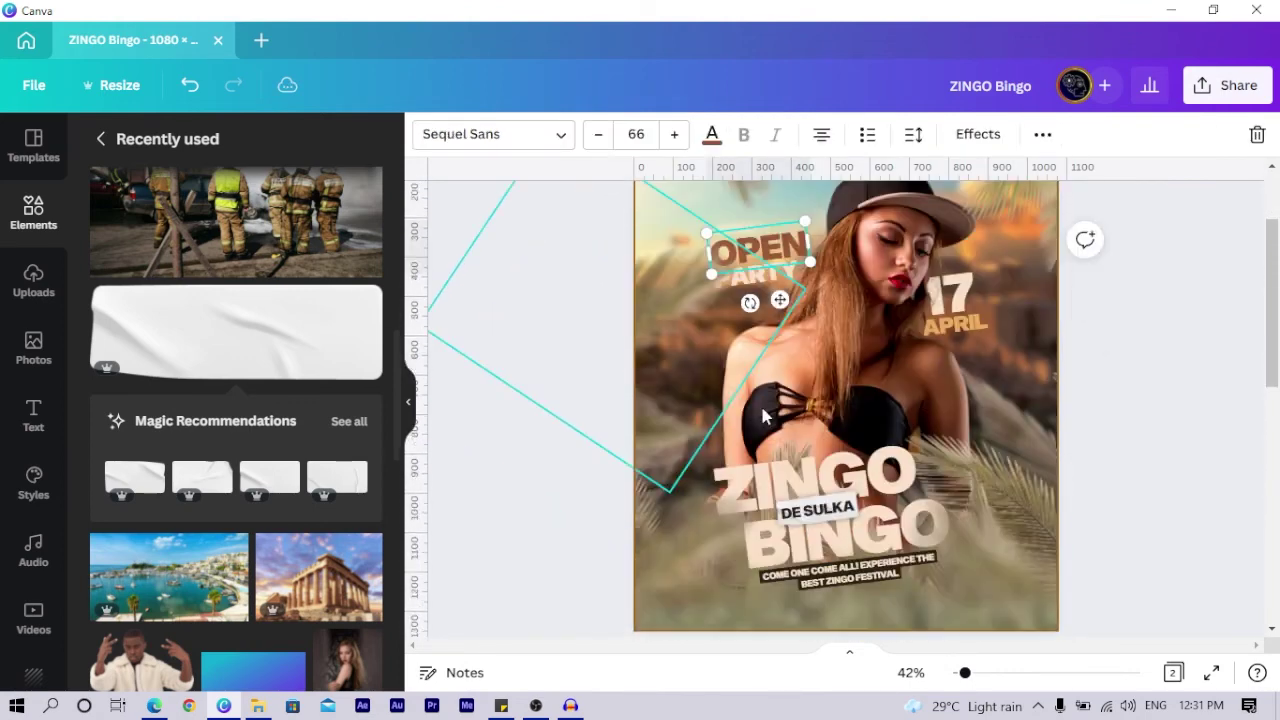
pyautogui.click(728, 305)
pyautogui.click(727, 305)
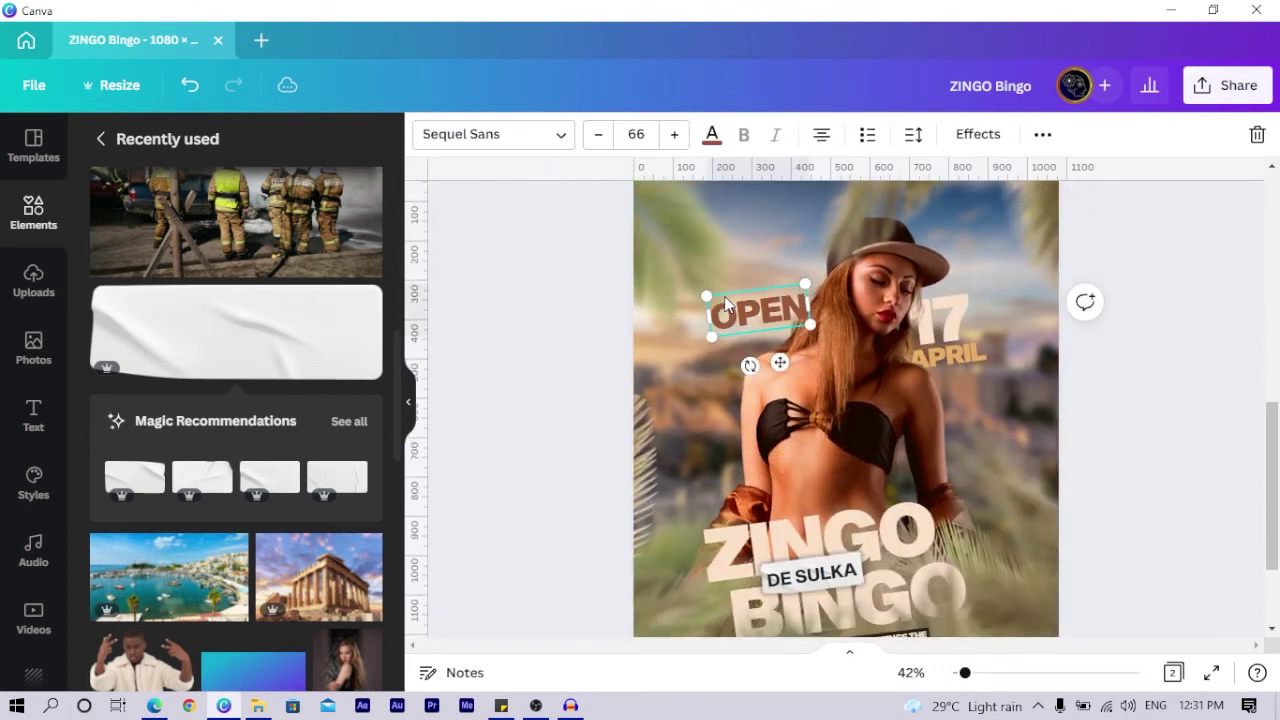
# Copy the "PARTY" text from page 1 onto page 2 just below OPEN.
pyautogui.scroll(3, 724, 296)
pyautogui.scroll(-3, 723, 307)
pyautogui.click(749, 317)
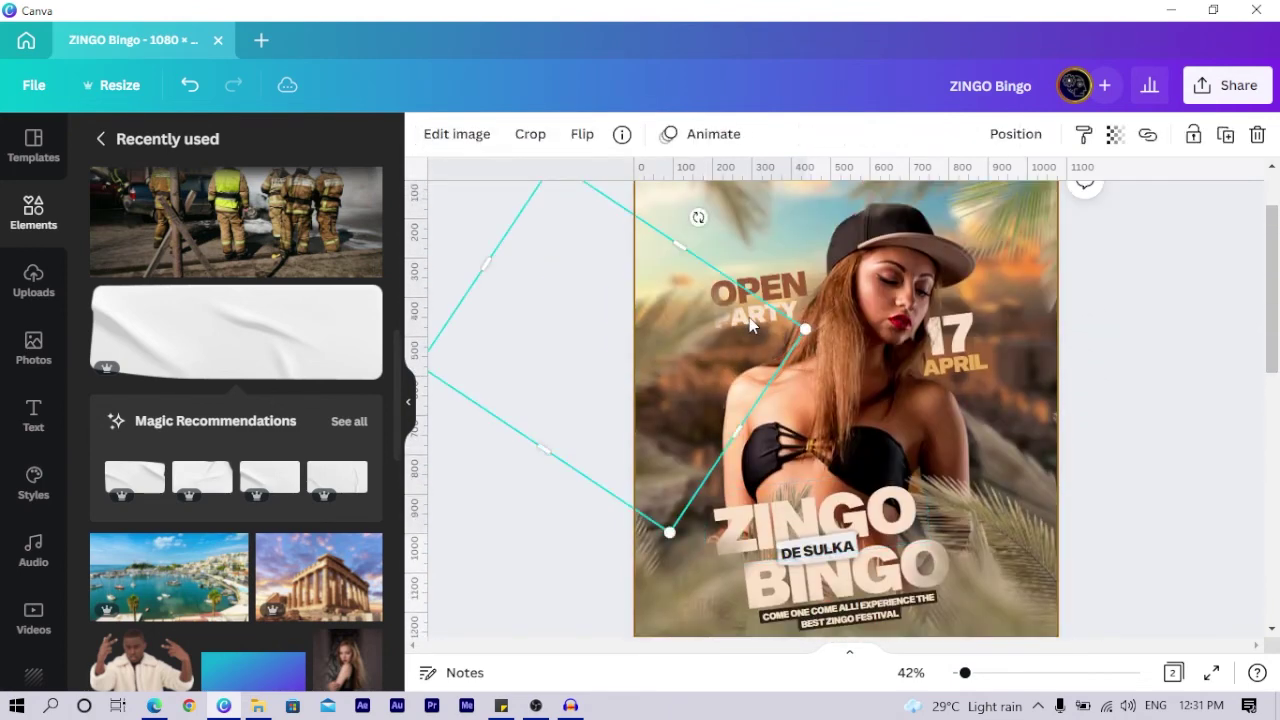
pyautogui.click(751, 320)
pyautogui.scroll(-8, 752, 325)
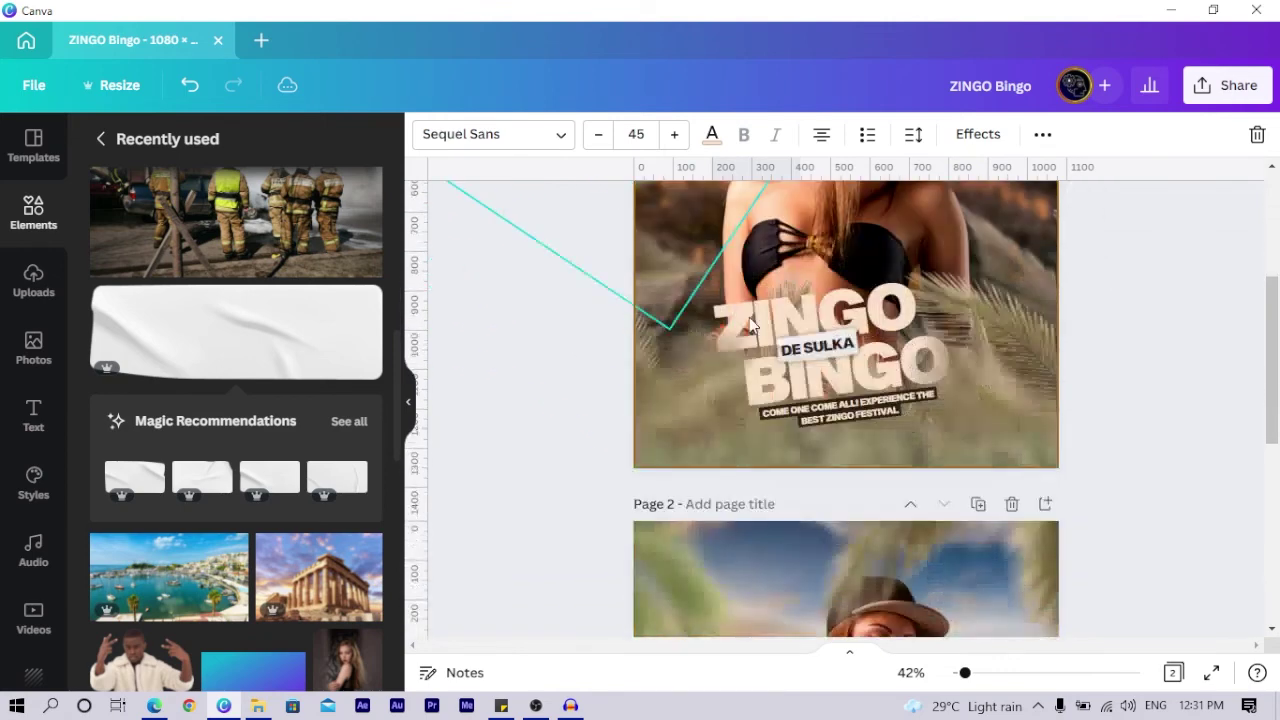
# Select the OPEN and PARTY texts together and shift them slightly away from the woman's hair.
pyautogui.click(727, 245)
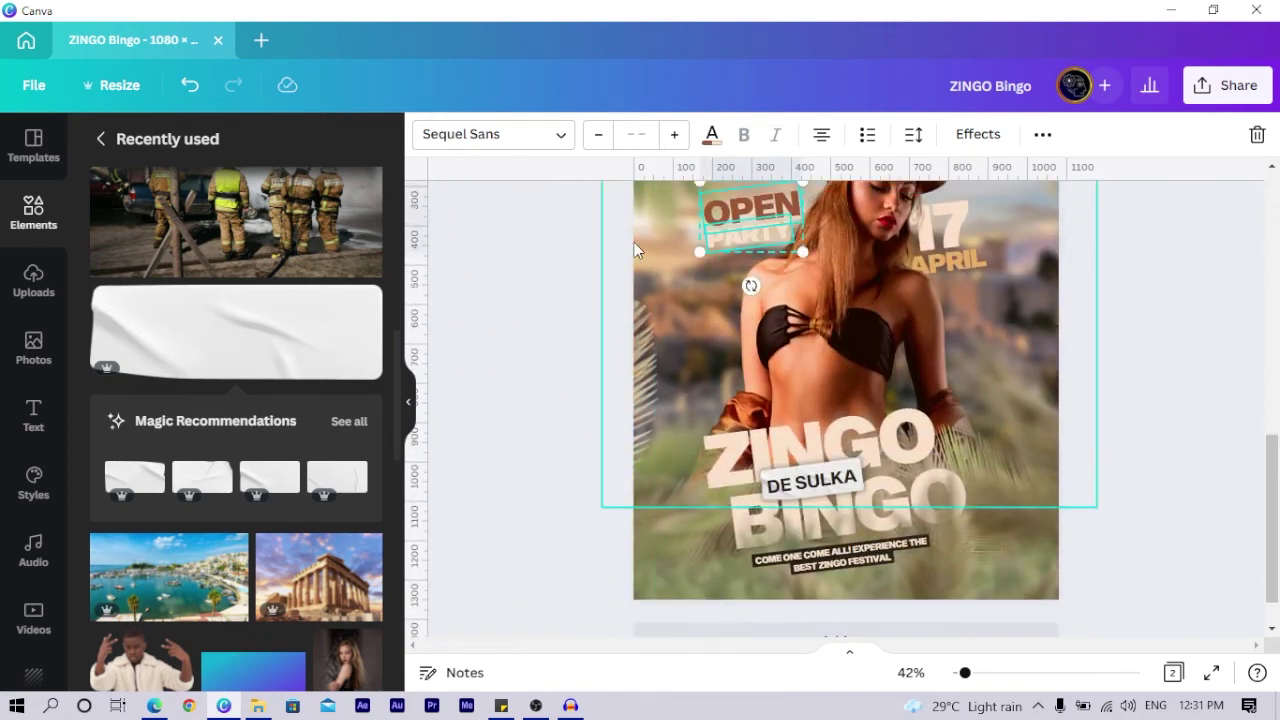
pyautogui.keyDown('shift'); pyautogui.click(740, 238); pyautogui.keyUp('shift')
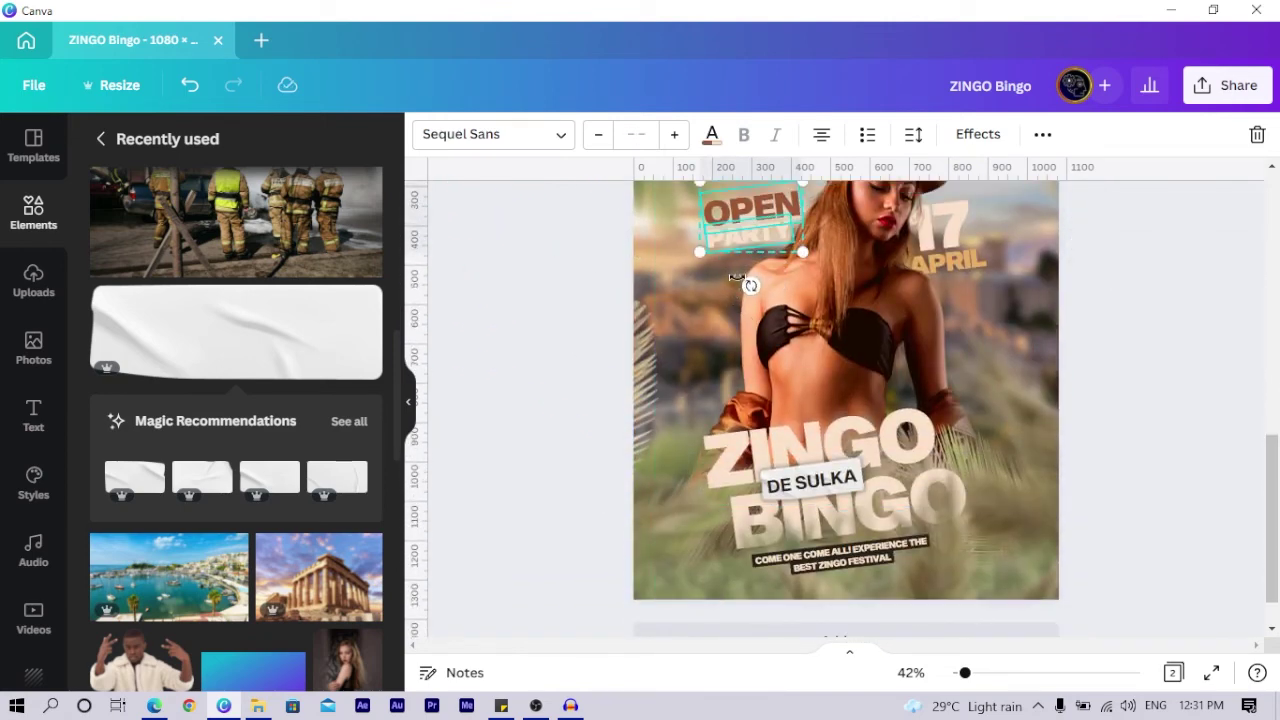
pyautogui.scroll(2, 751, 285)
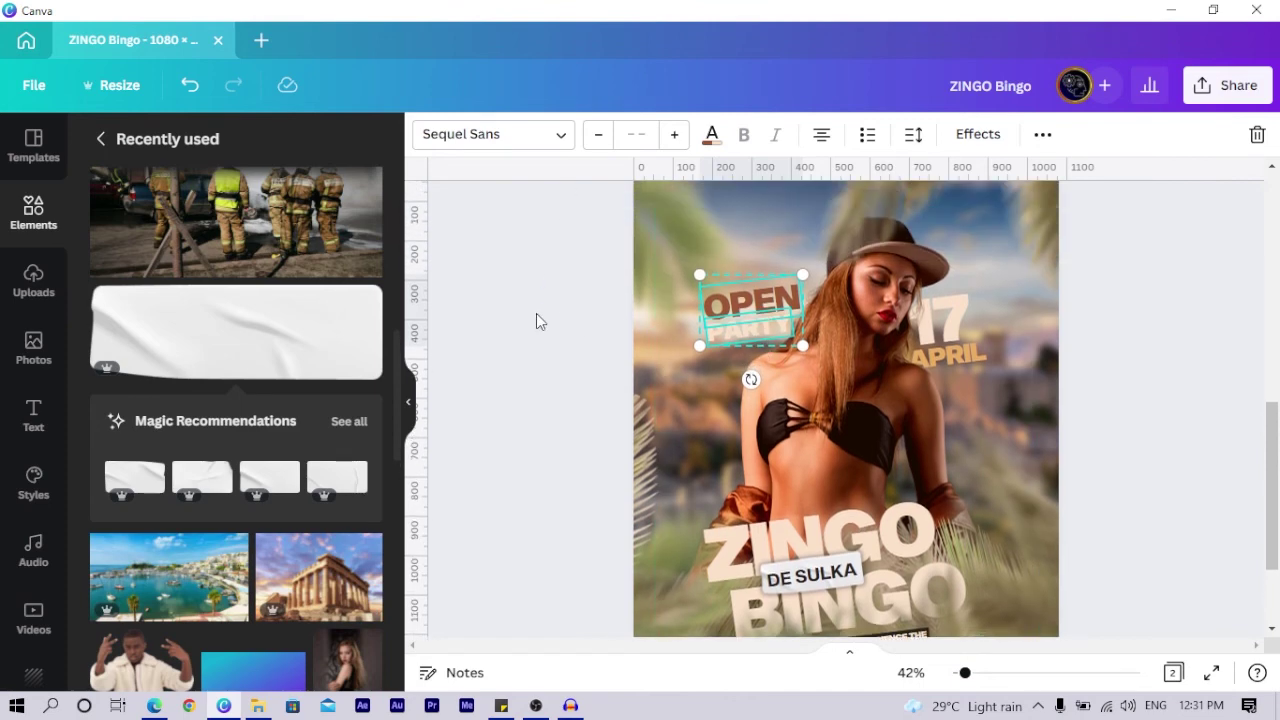
# Try the tan and then the near-black document colour on page 2's PARTY text and compare it with page 1.
pyautogui.click(514, 315)
pyautogui.click(750, 330)
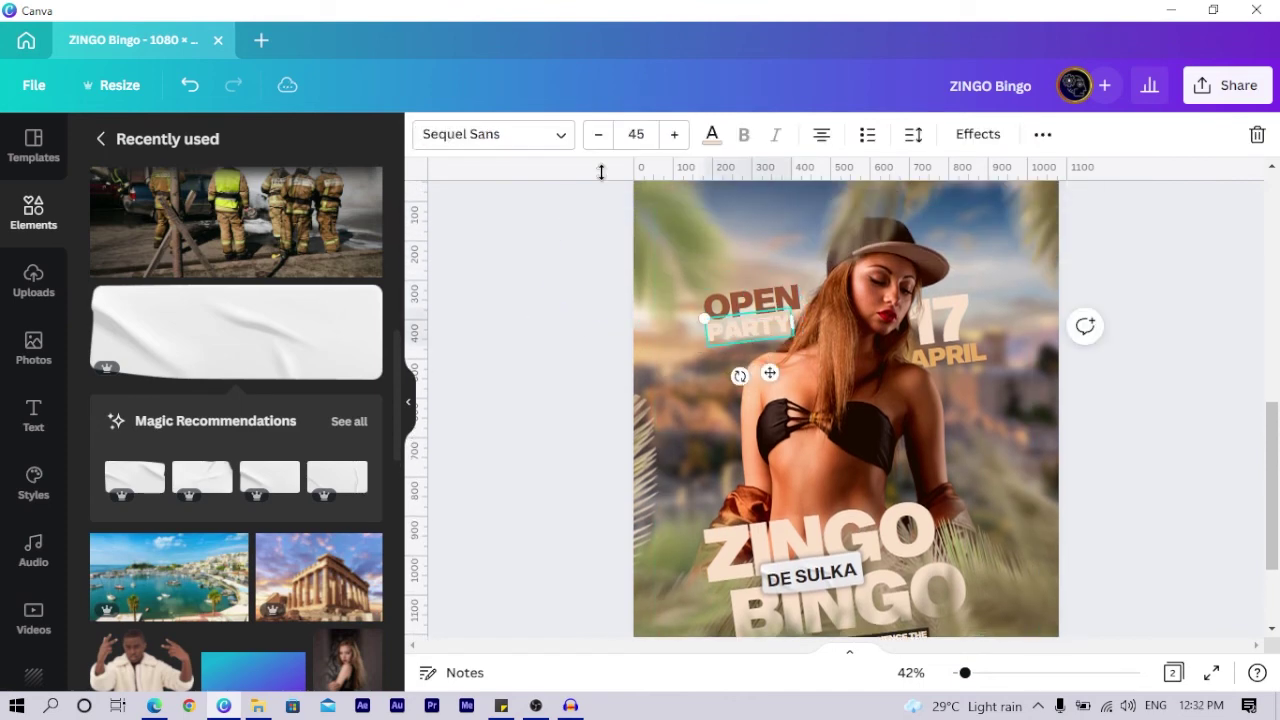
pyautogui.click(724, 142)
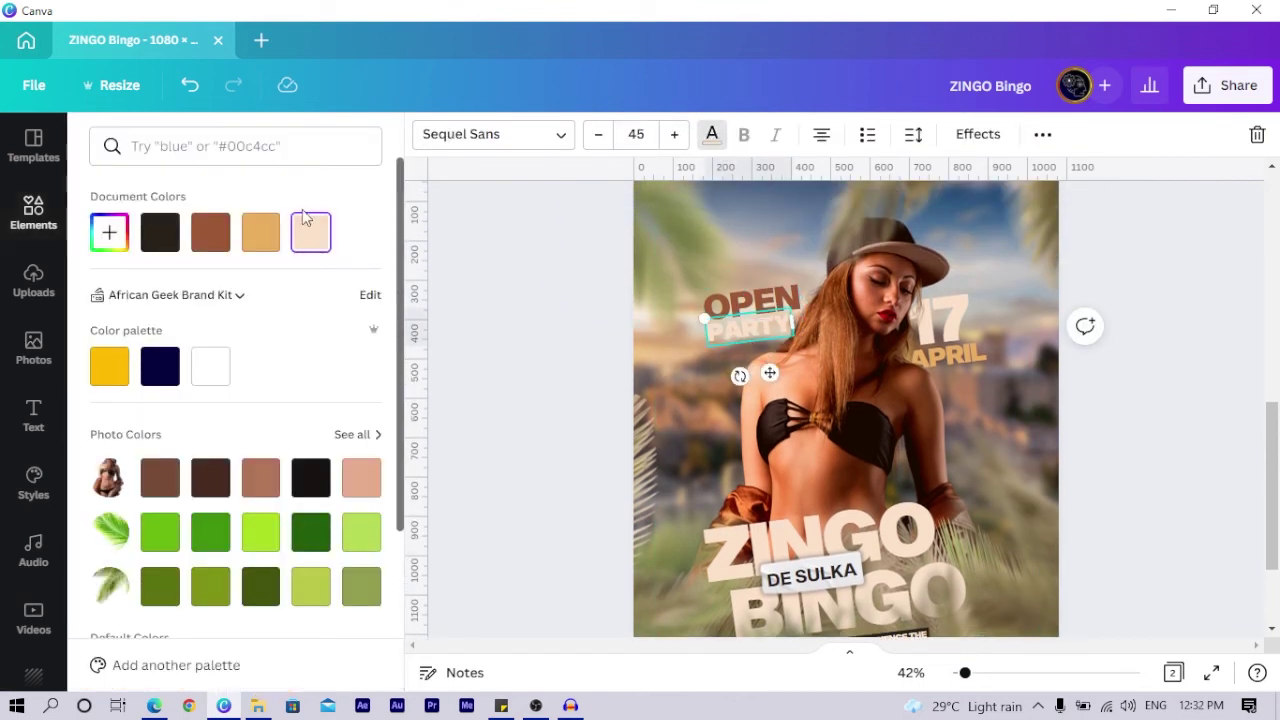
pyautogui.click(261, 232)
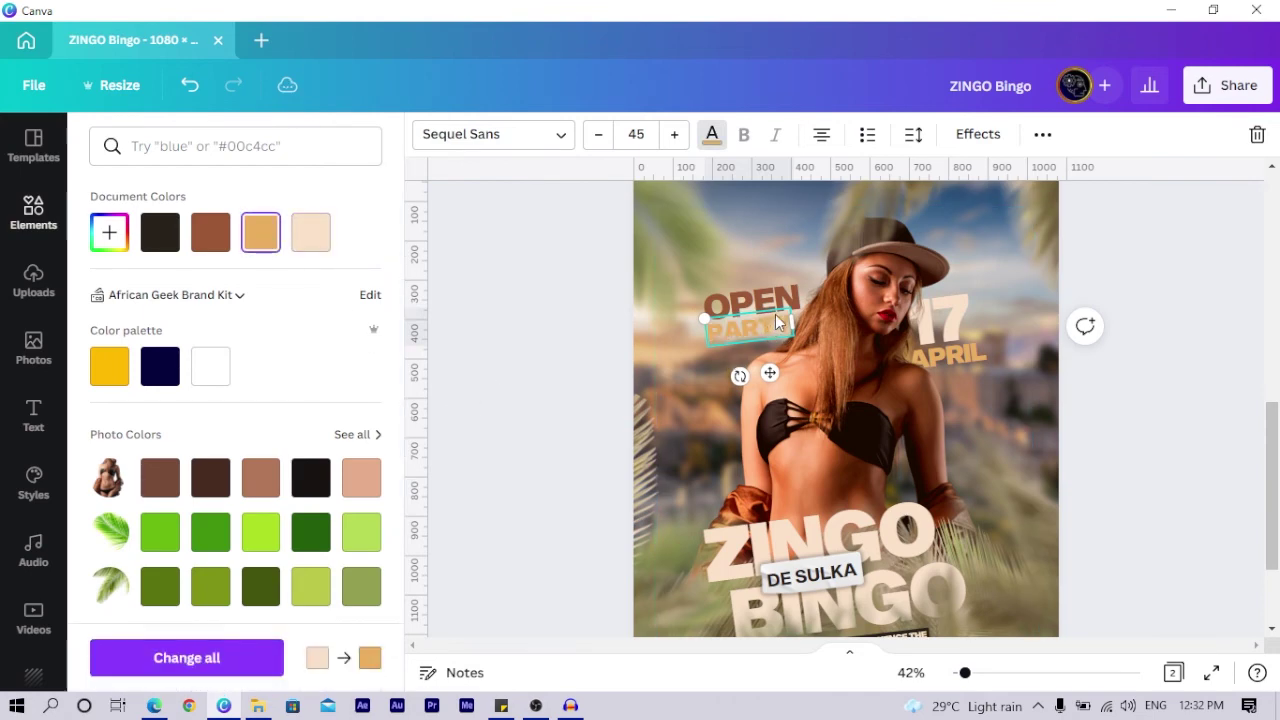
pyautogui.click(151, 246)
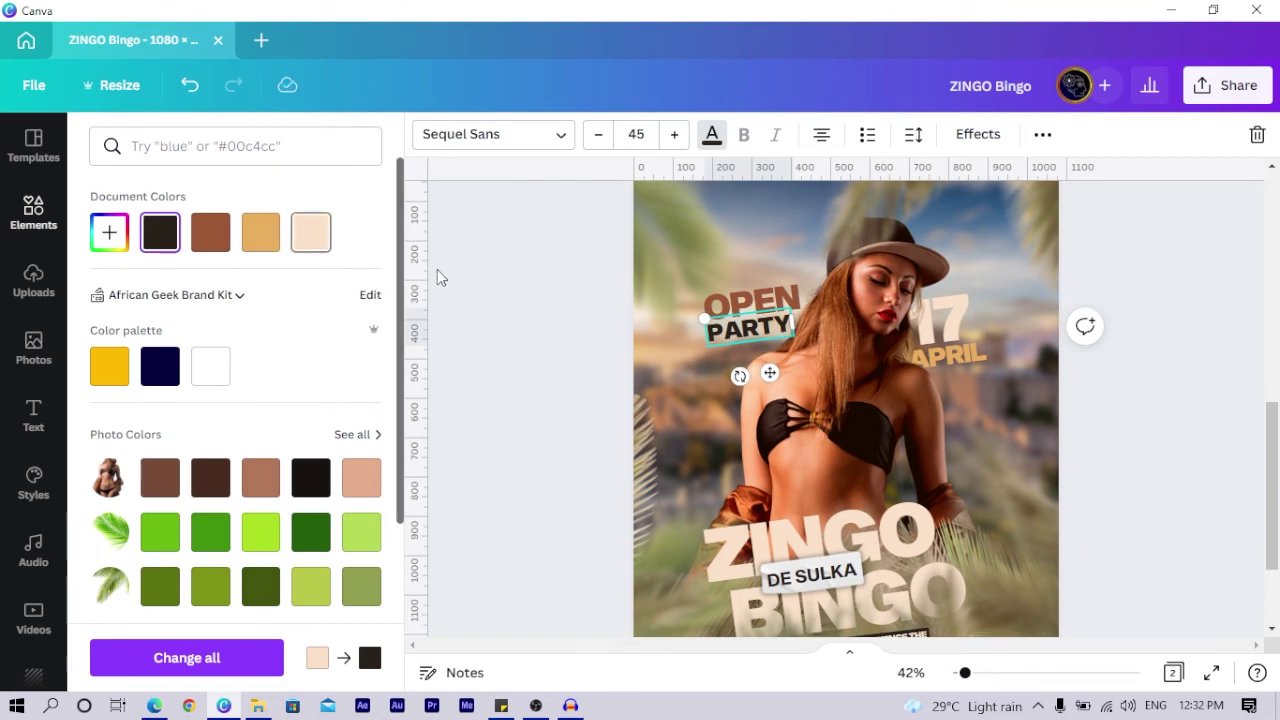
pyautogui.scroll(-7, 805, 388)
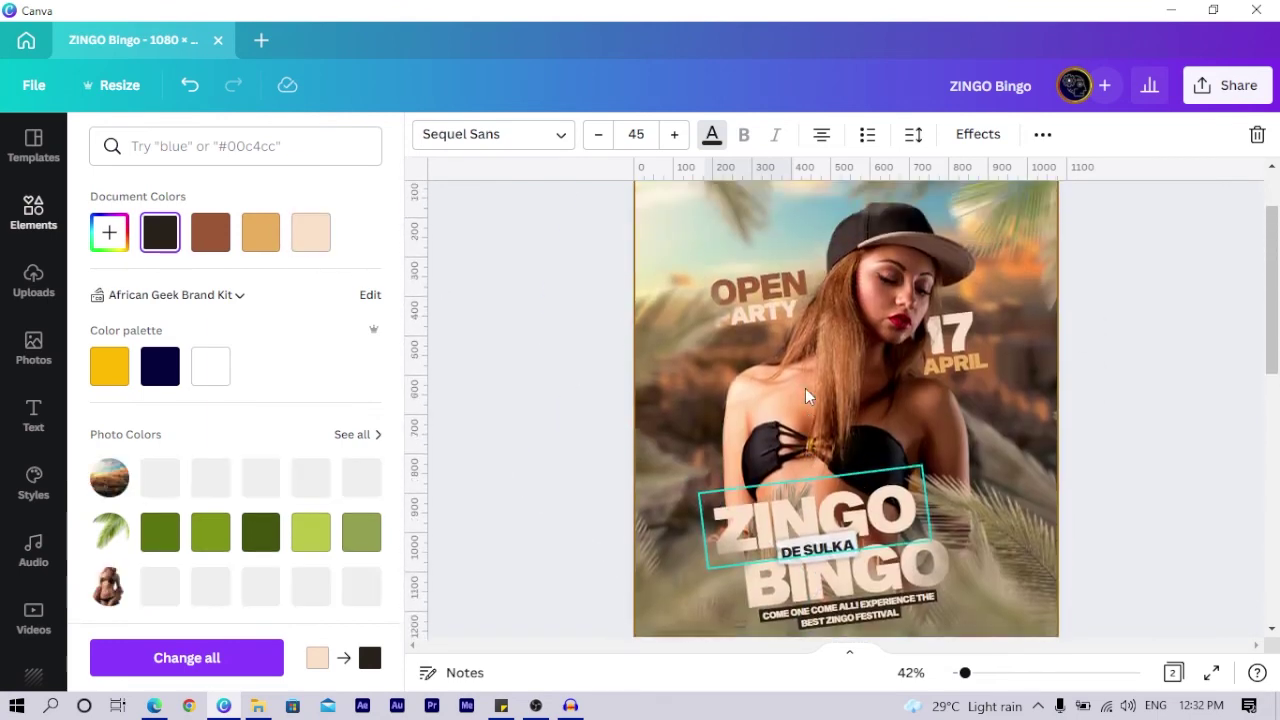
pyautogui.scroll(3, 760, 337)
pyautogui.scroll(-2, 760, 345)
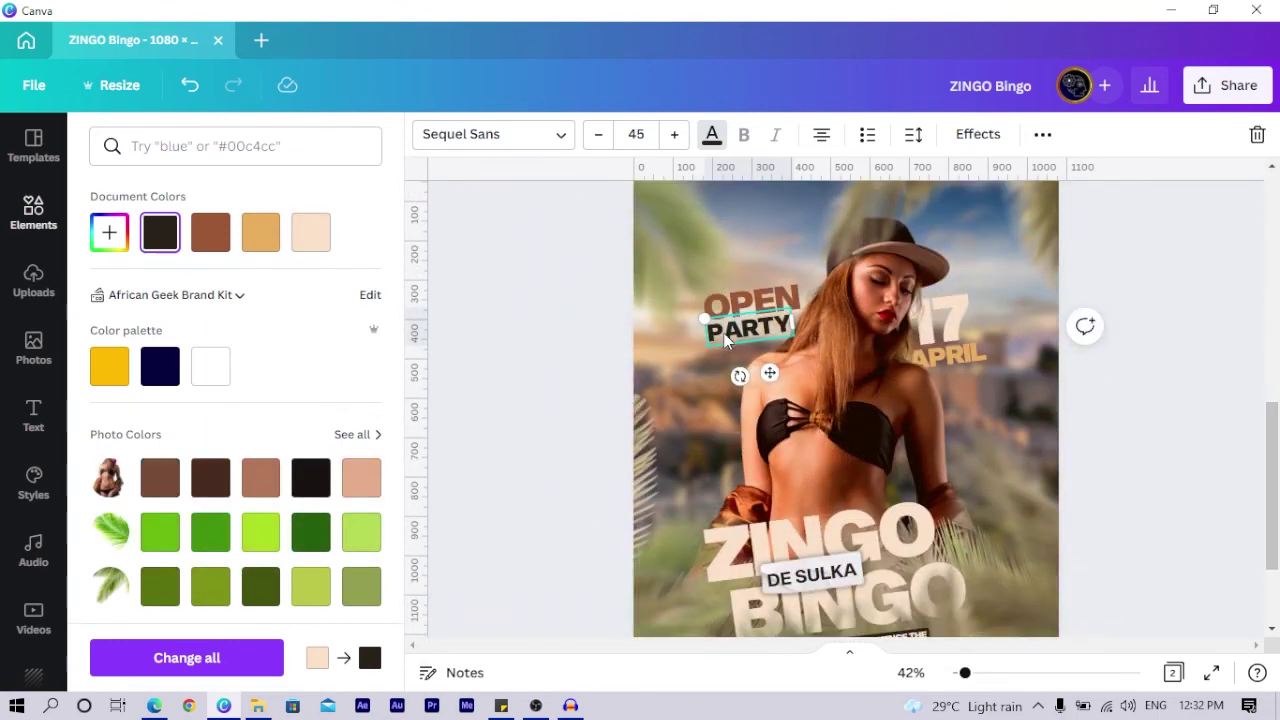
# Select the OPEN and PARTY texts together and move them slightly down and away from the woman's hair.
pyautogui.click(729, 303)
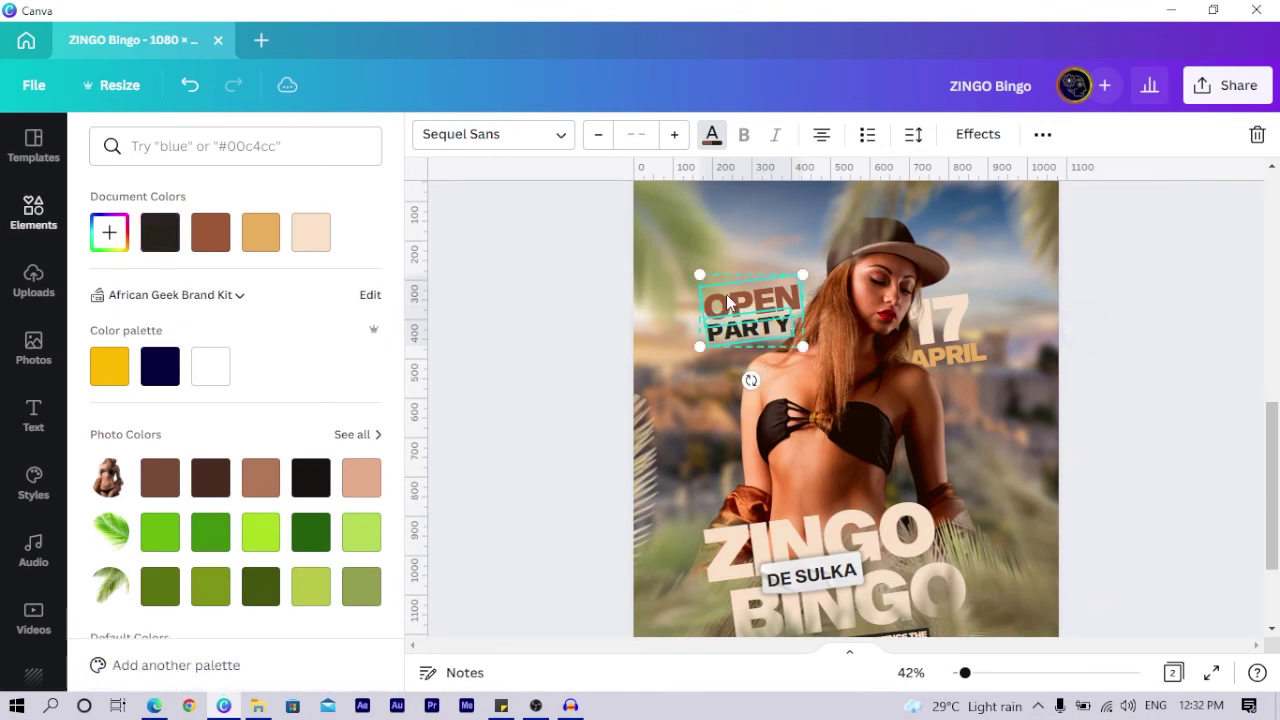
pyautogui.moveTo(729, 303); pyautogui.dragTo(720, 317)
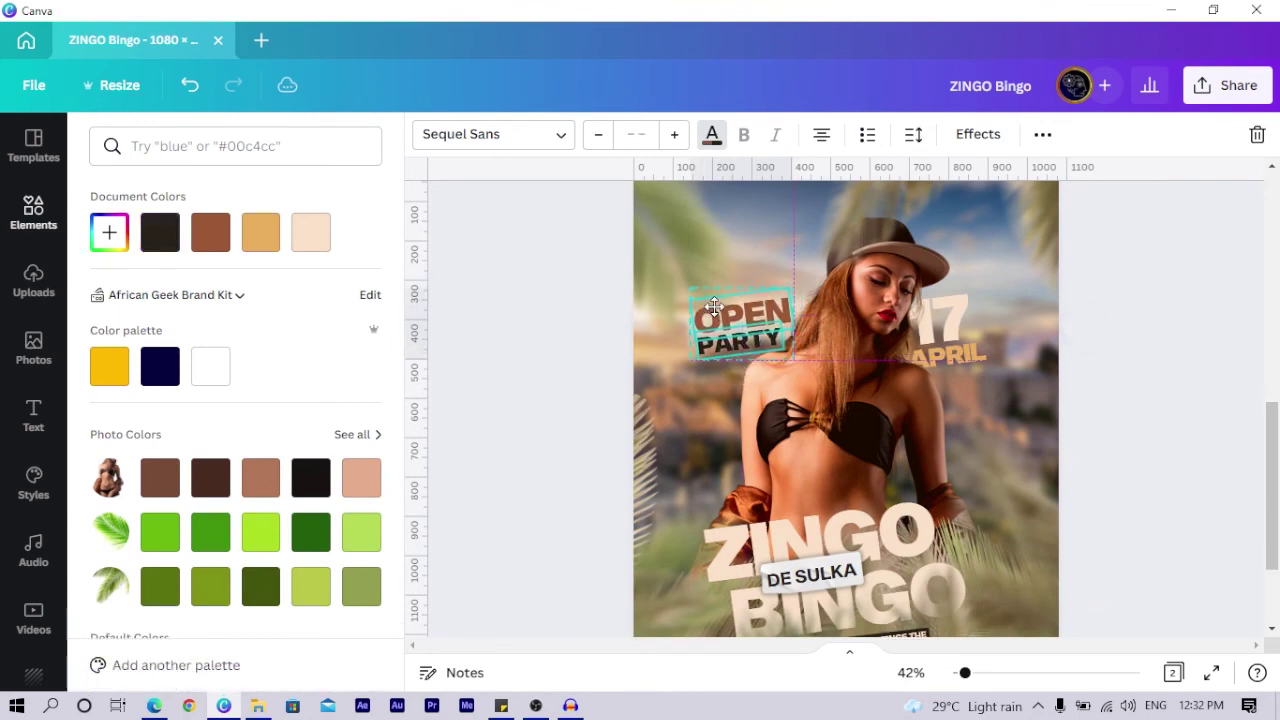
pyautogui.click(486, 363)
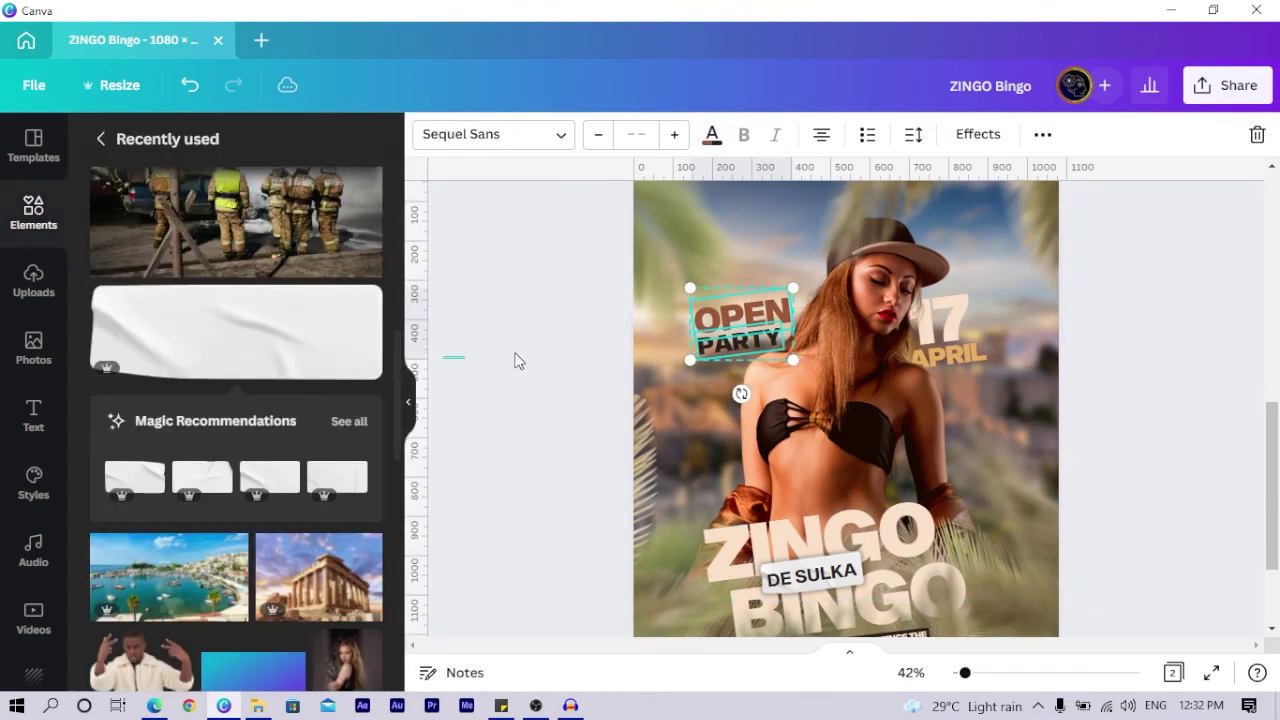
# Recolour the PARTY text on page 2 with the tan document colour used for APRIL.
pyautogui.click(721, 354)
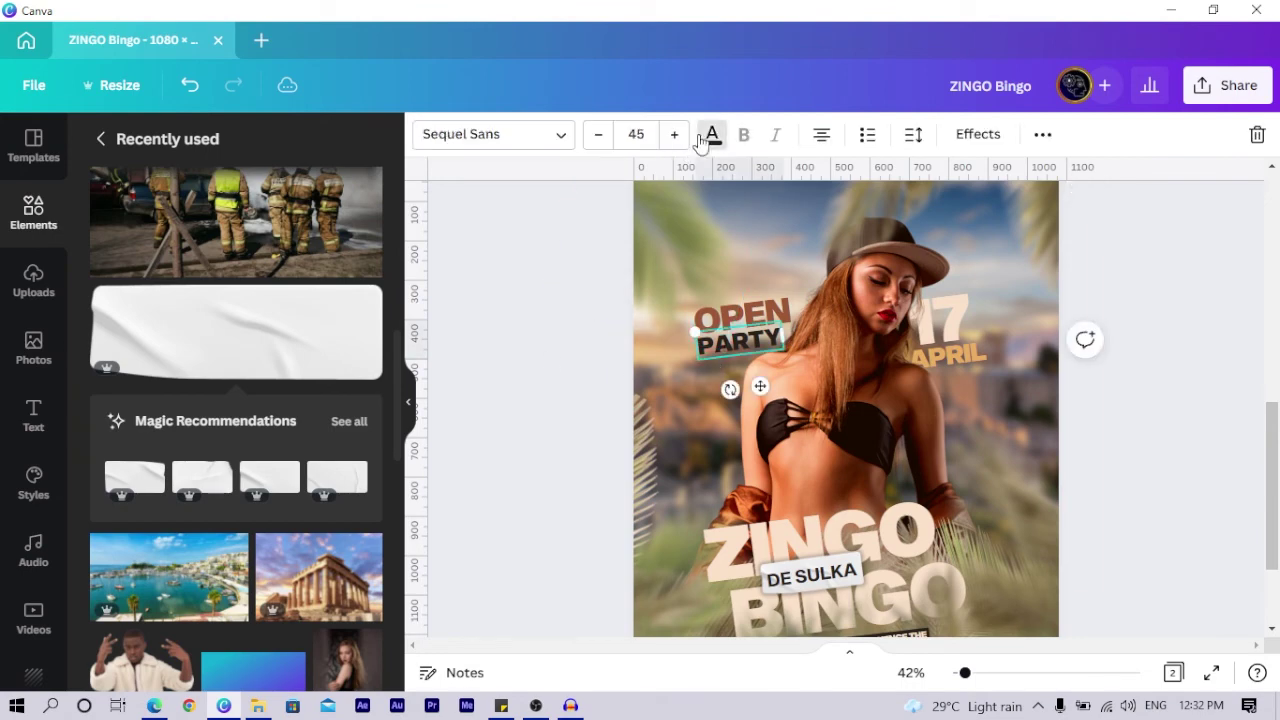
pyautogui.click(711, 134)
pyautogui.click(307, 238)
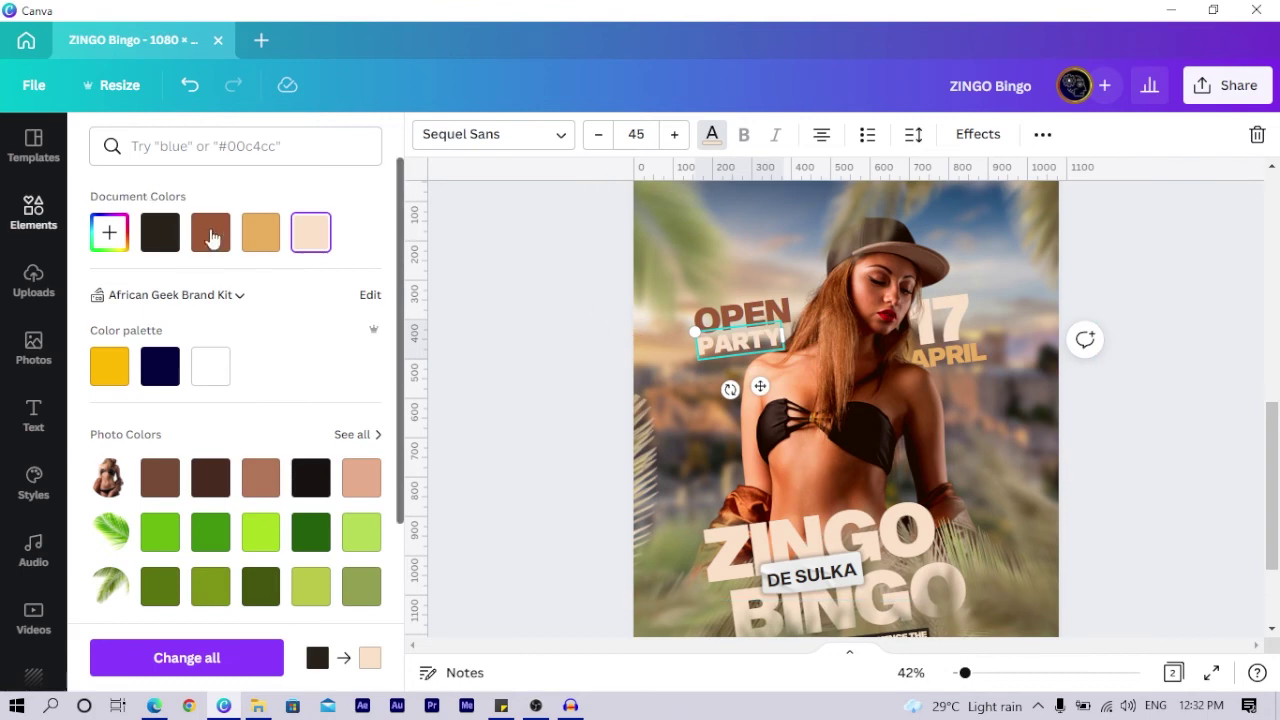
pyautogui.click(256, 246)
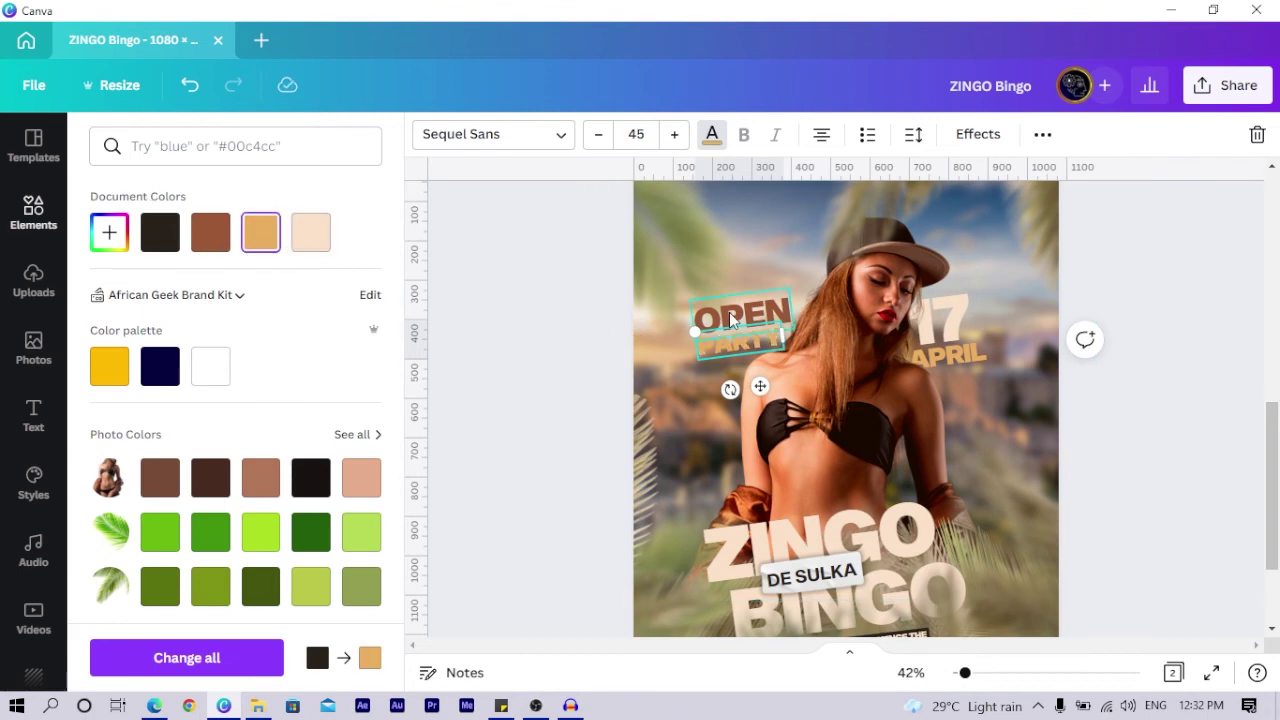
# Enlarge the OPEN and PARTY texts slightly together and send them backward behind the woman.
pyautogui.moveTo(792, 291); pyautogui.dragTo(800, 292)
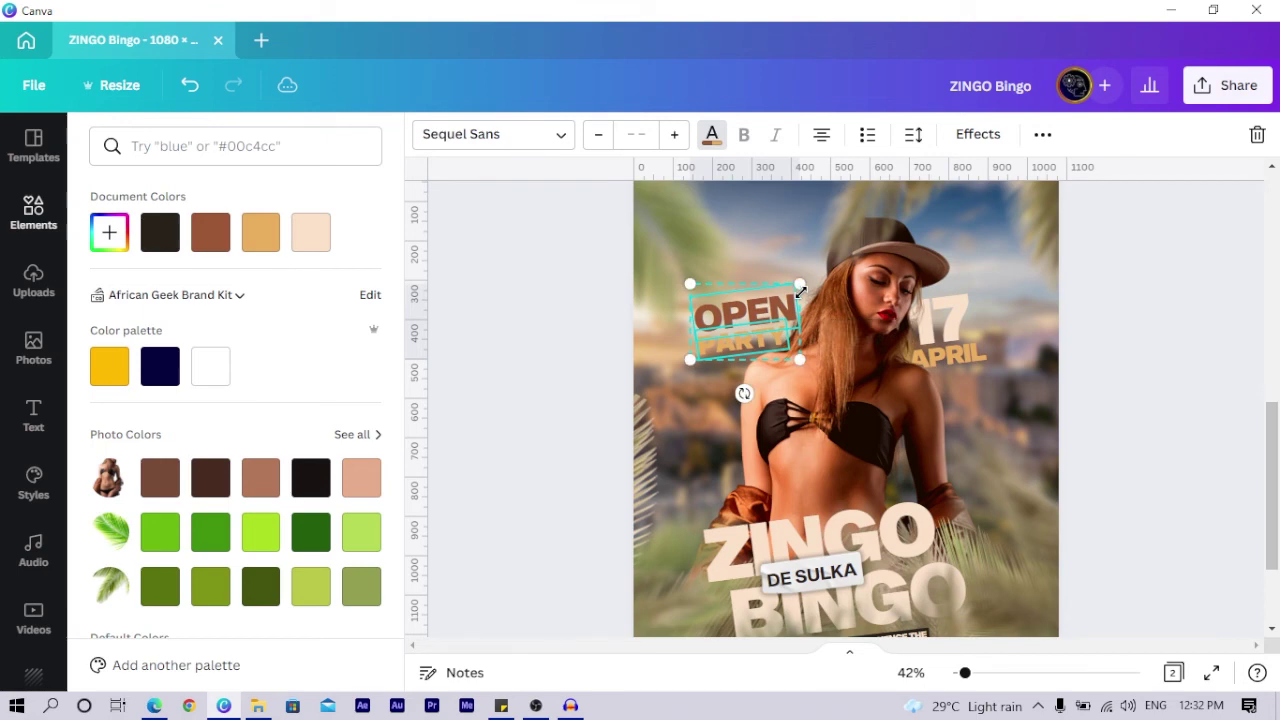
pyautogui.click(982, 135)
pyautogui.click(1043, 140)
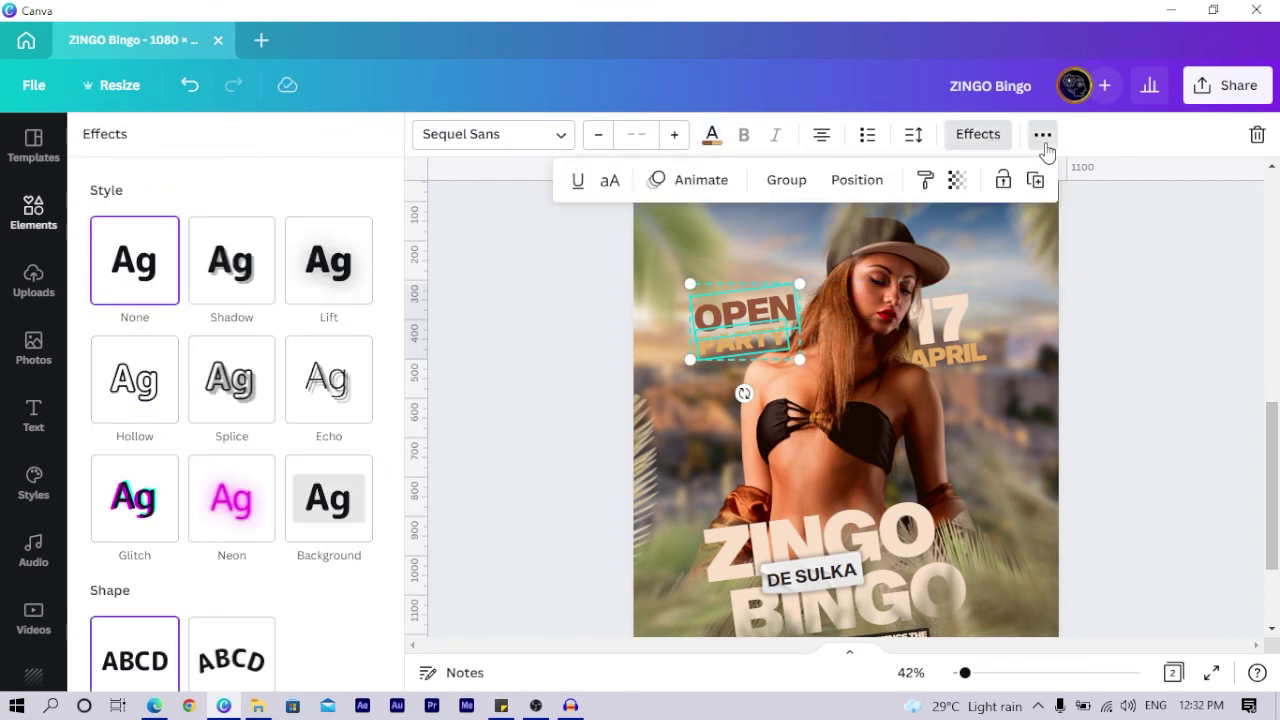
pyautogui.click(856, 182)
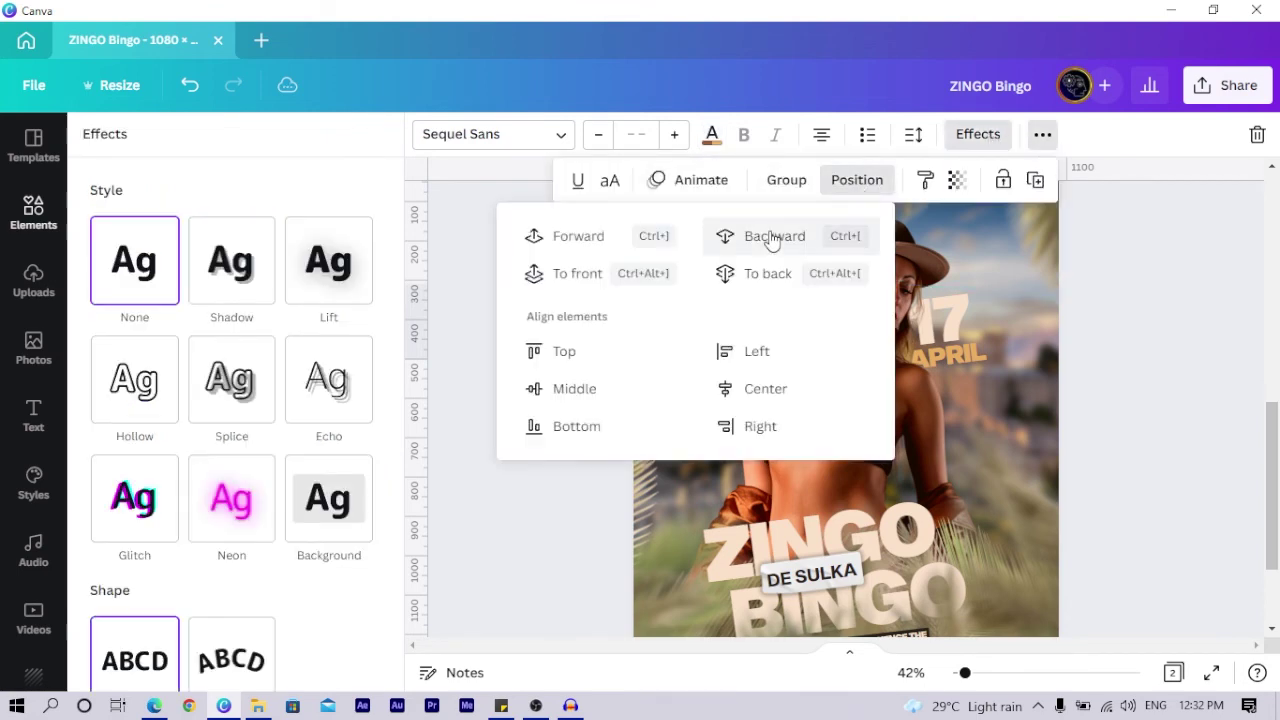
pyautogui.click(549, 503)
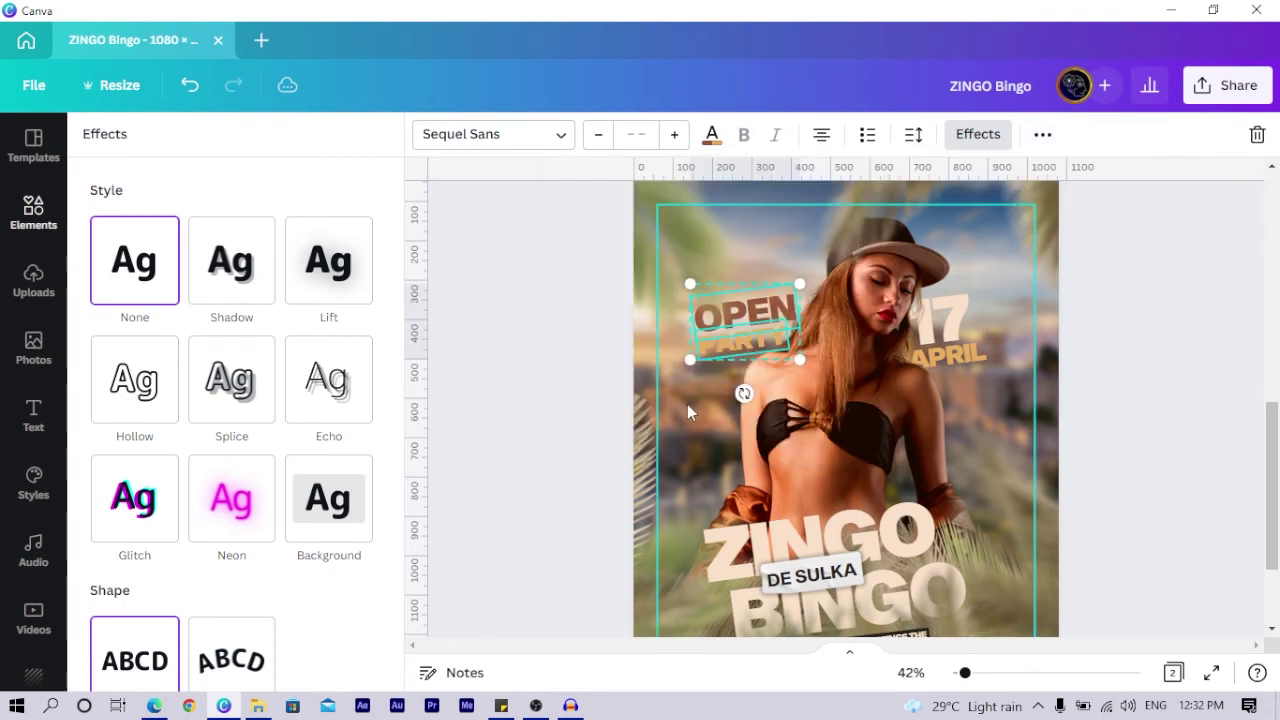
pyautogui.click(752, 320)
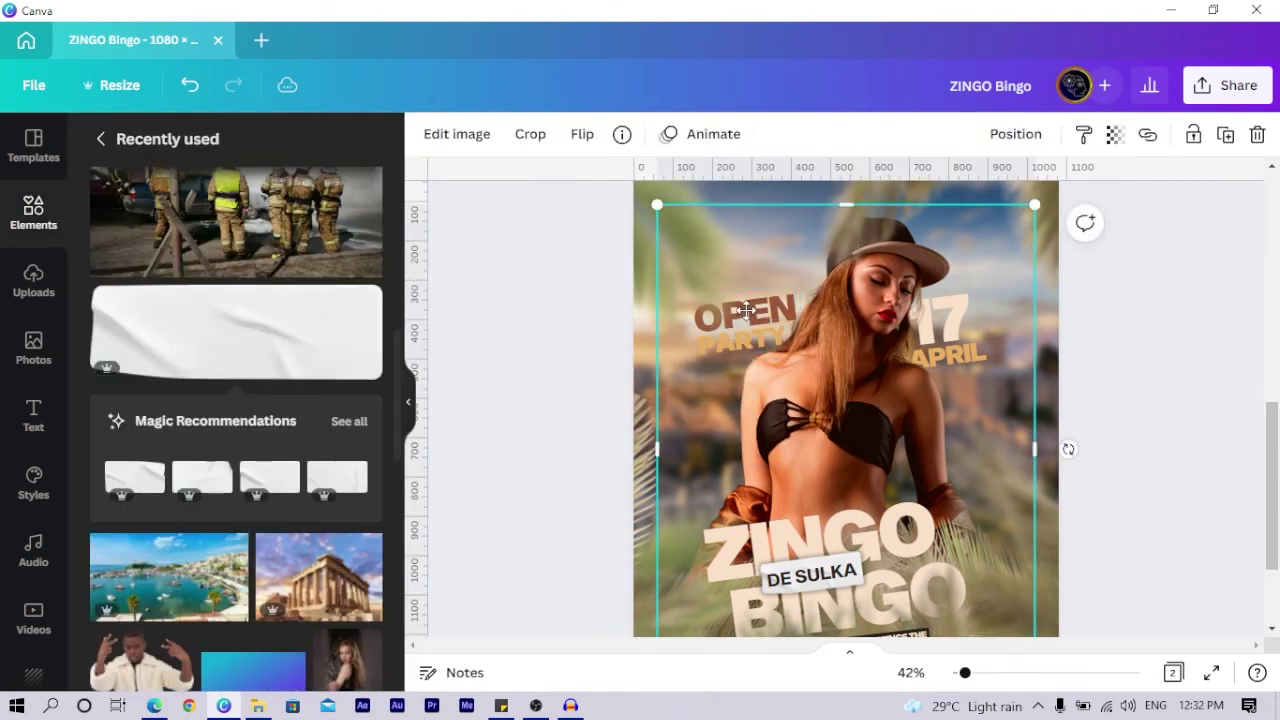
pyautogui.hotkey('ctrl', 'z')
# Compare both poster pages side by side in the page overview and return to page 2.
pyautogui.scroll(-3, 734, 537)
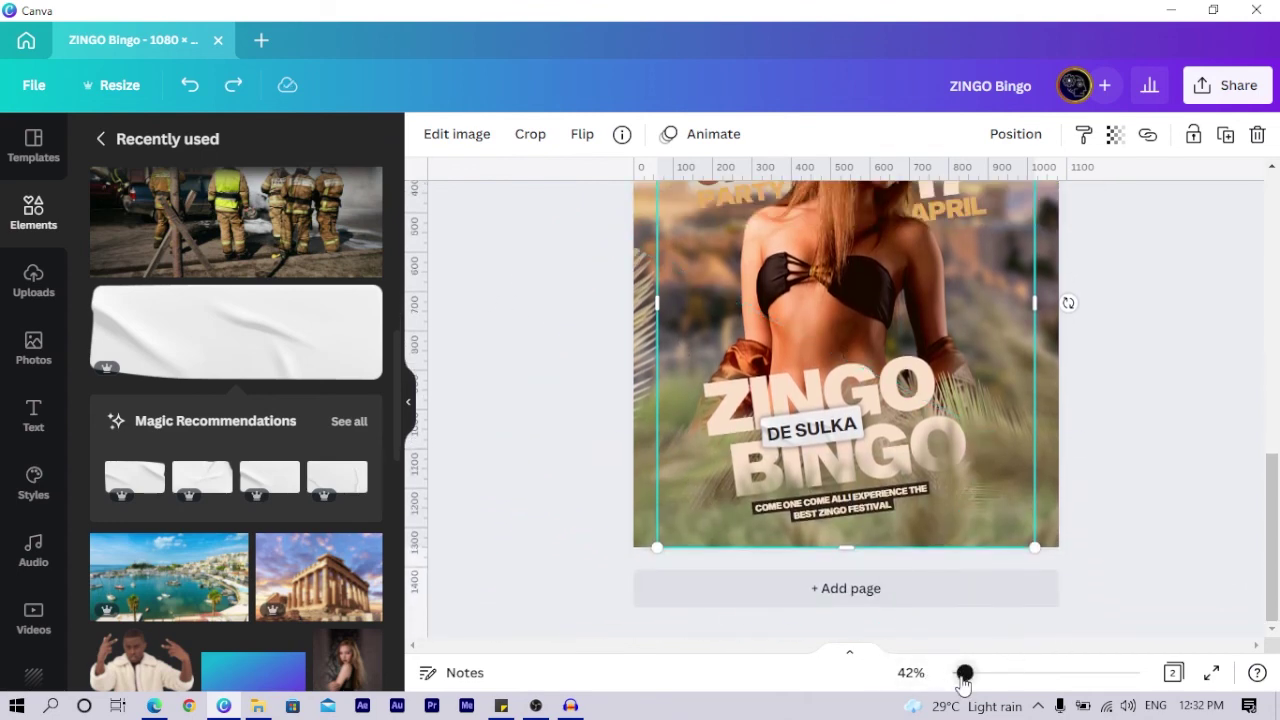
pyautogui.moveTo(964, 676); pyautogui.dragTo(959, 678)
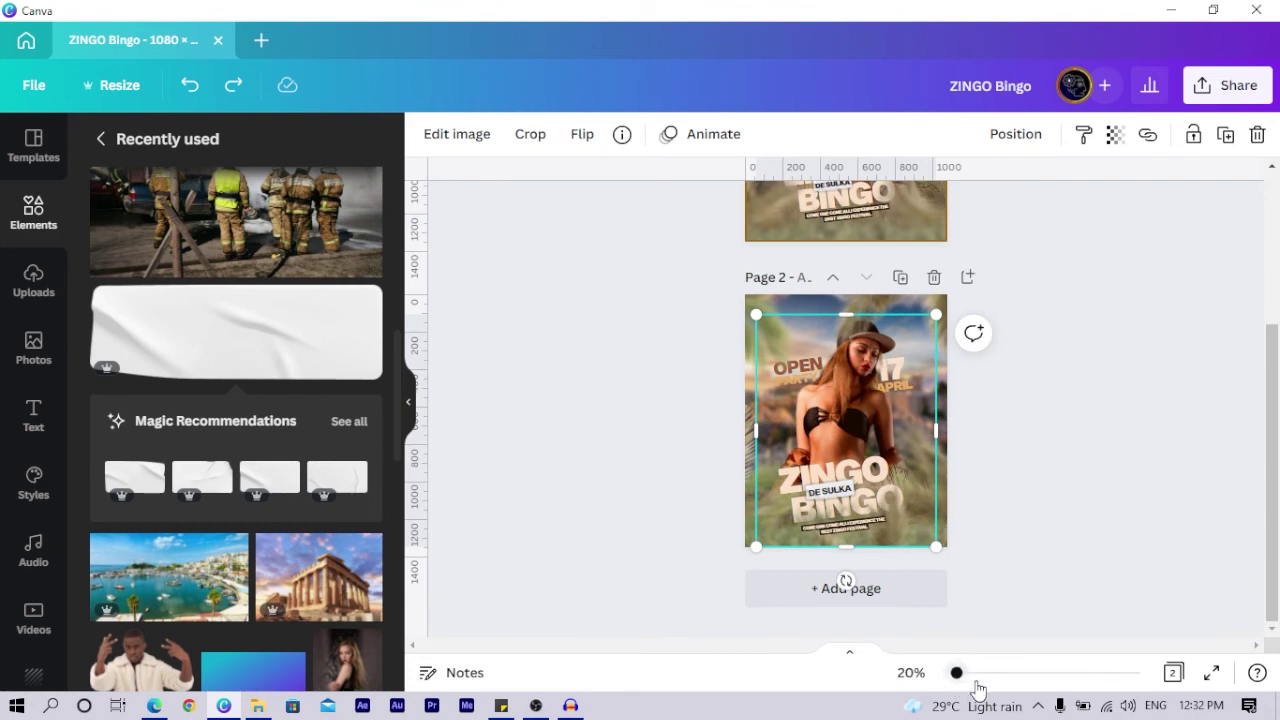
pyautogui.click(1173, 673)
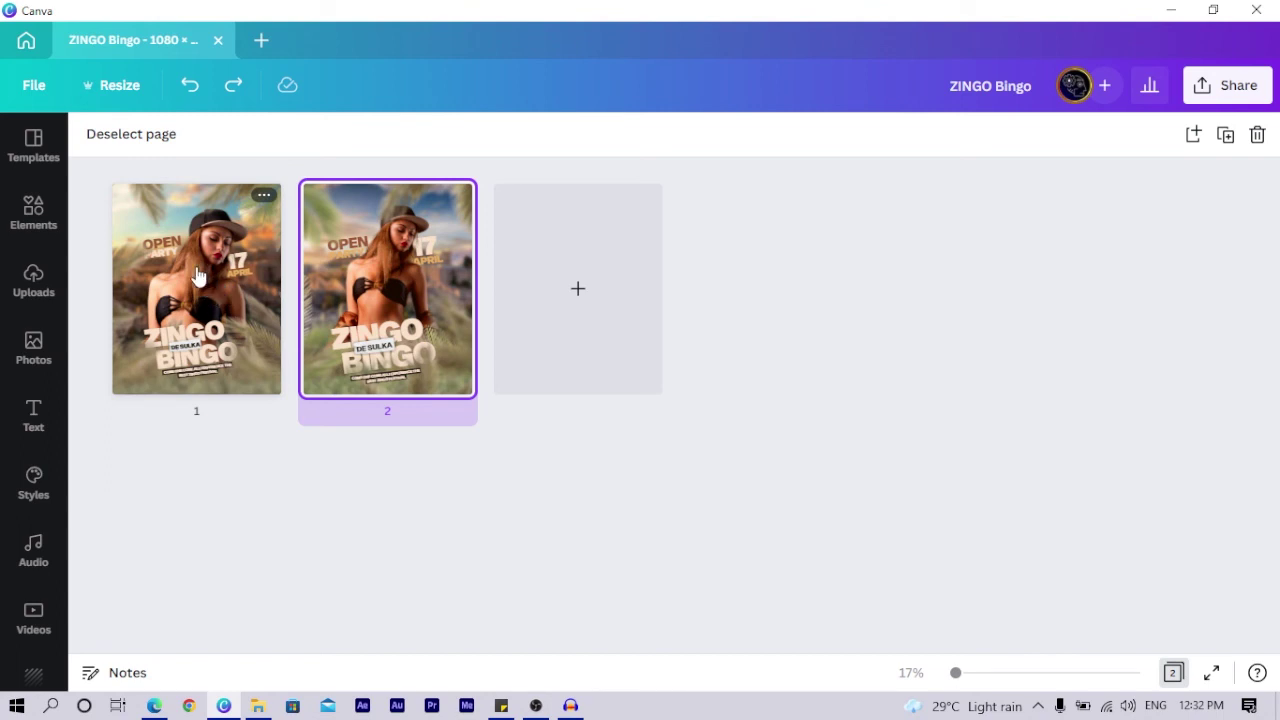
pyautogui.doubleClick(389, 303)
pyautogui.scroll(3, 805, 337)
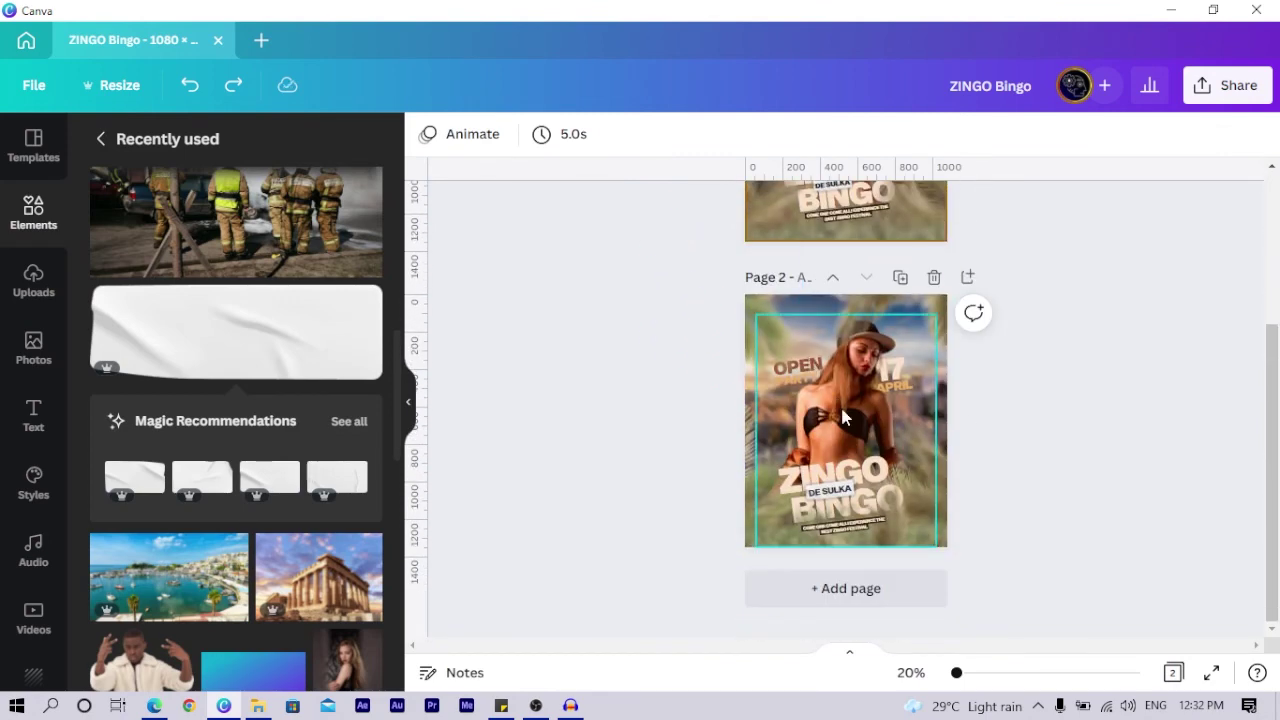
# Crop the lower part off the woman's photo on page 2 and enlarge the photo behind the title.
pyautogui.click(840, 428)
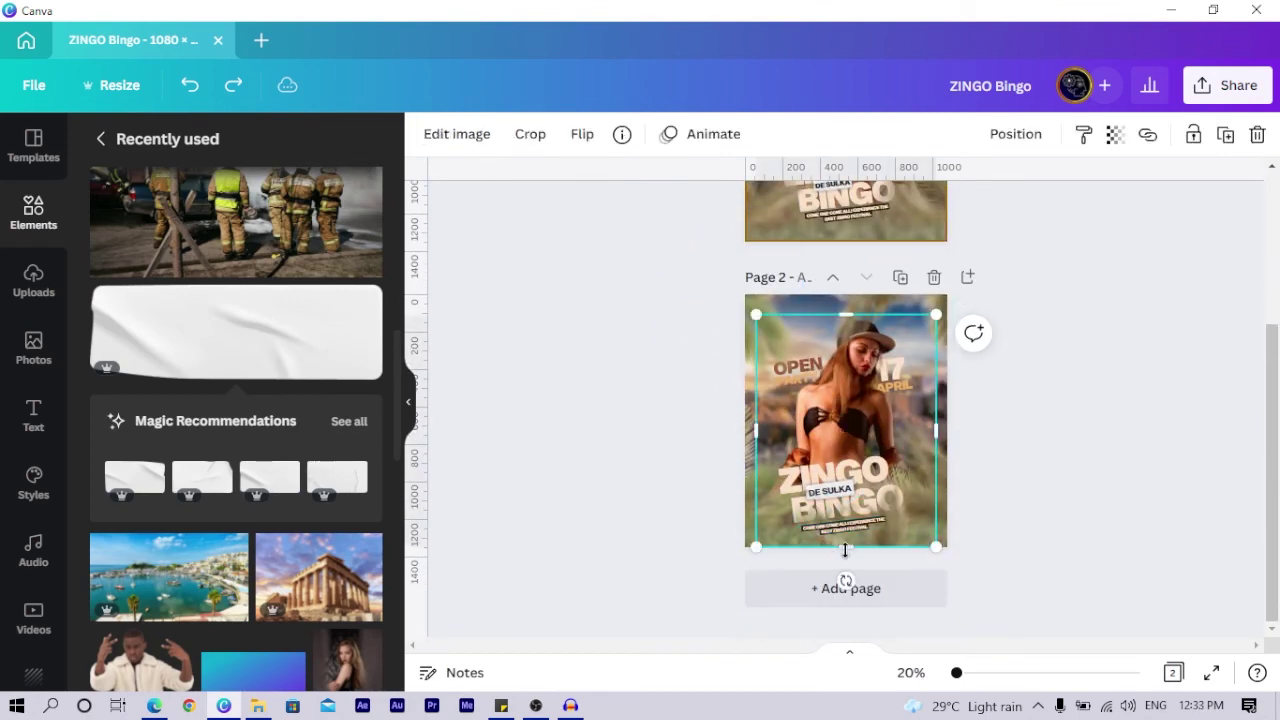
pyautogui.moveTo(845, 549); pyautogui.dragTo(976, 497)
pyautogui.moveTo(750, 498); pyautogui.dragTo(726, 506)
pyautogui.hotkey('ctrl', '=')
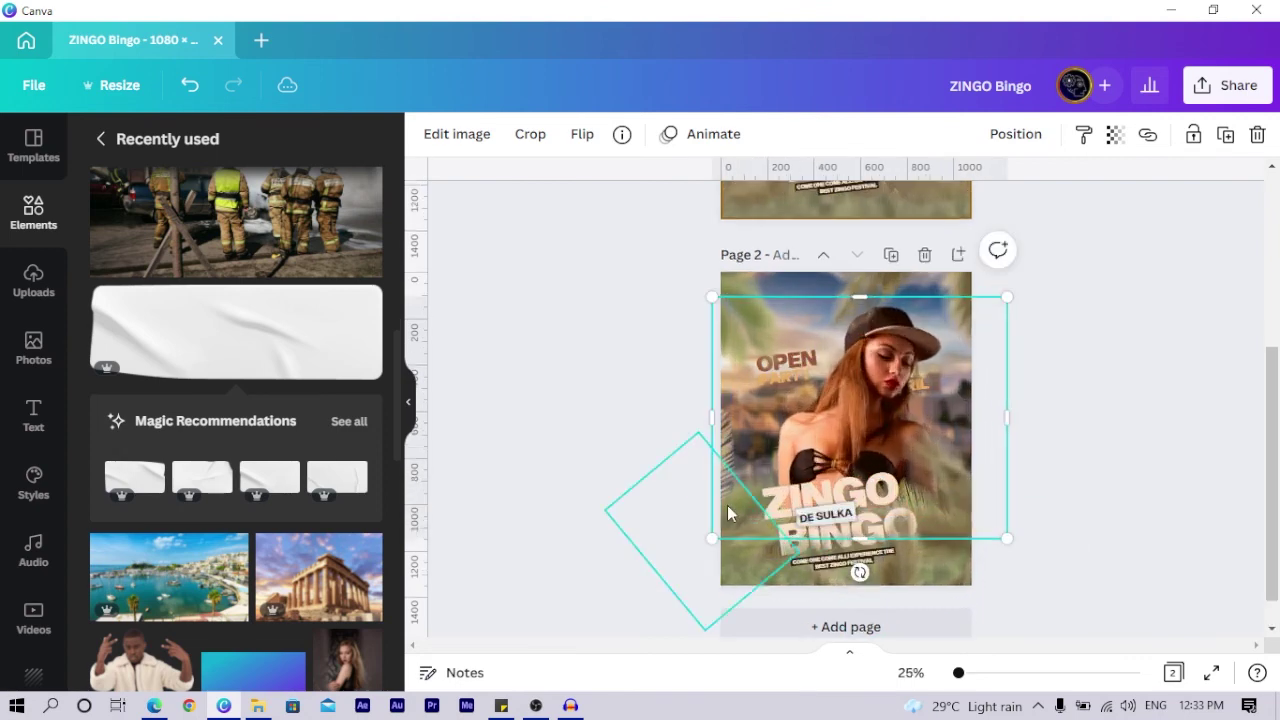
# Scale the enlarged woman's photo down slightly and position her above the ZINGO BINGO title, between the OPEN and APRIL texts.
pyautogui.click(998, 311)
pyautogui.moveTo(989, 293); pyautogui.dragTo(970, 312)
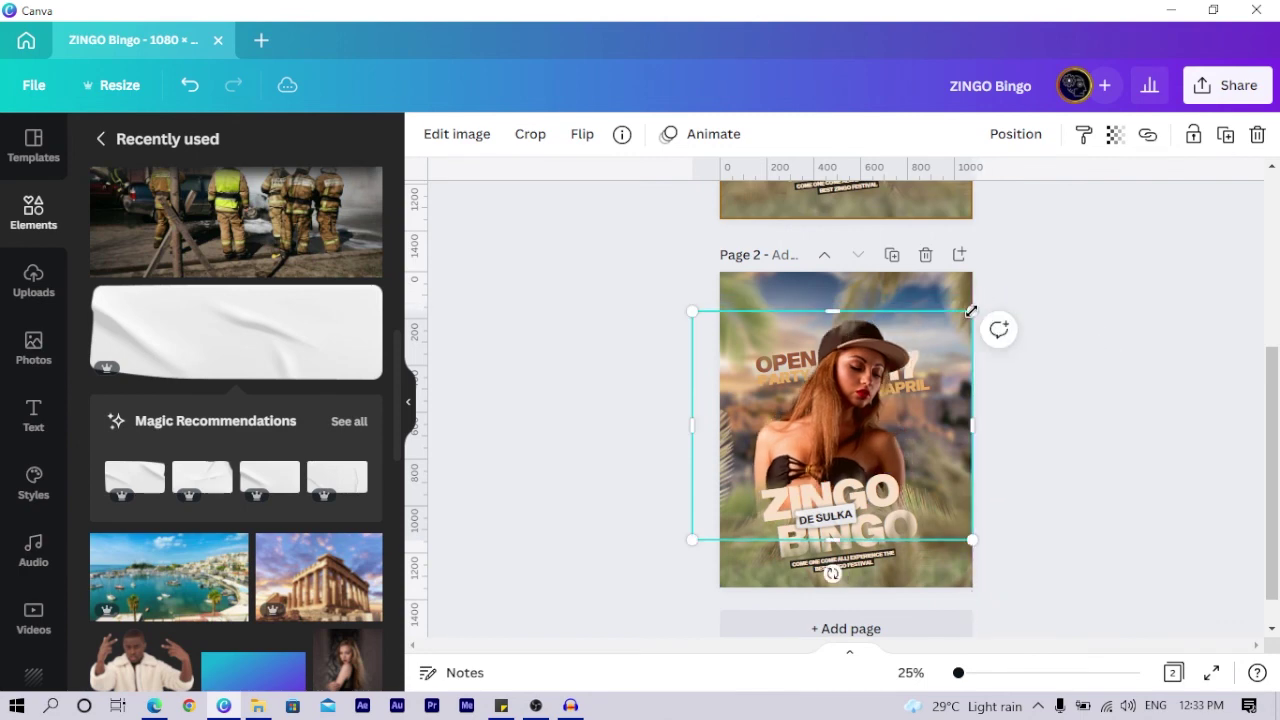
pyautogui.scroll(3, 969, 325)
pyautogui.scroll(-2, 969, 331)
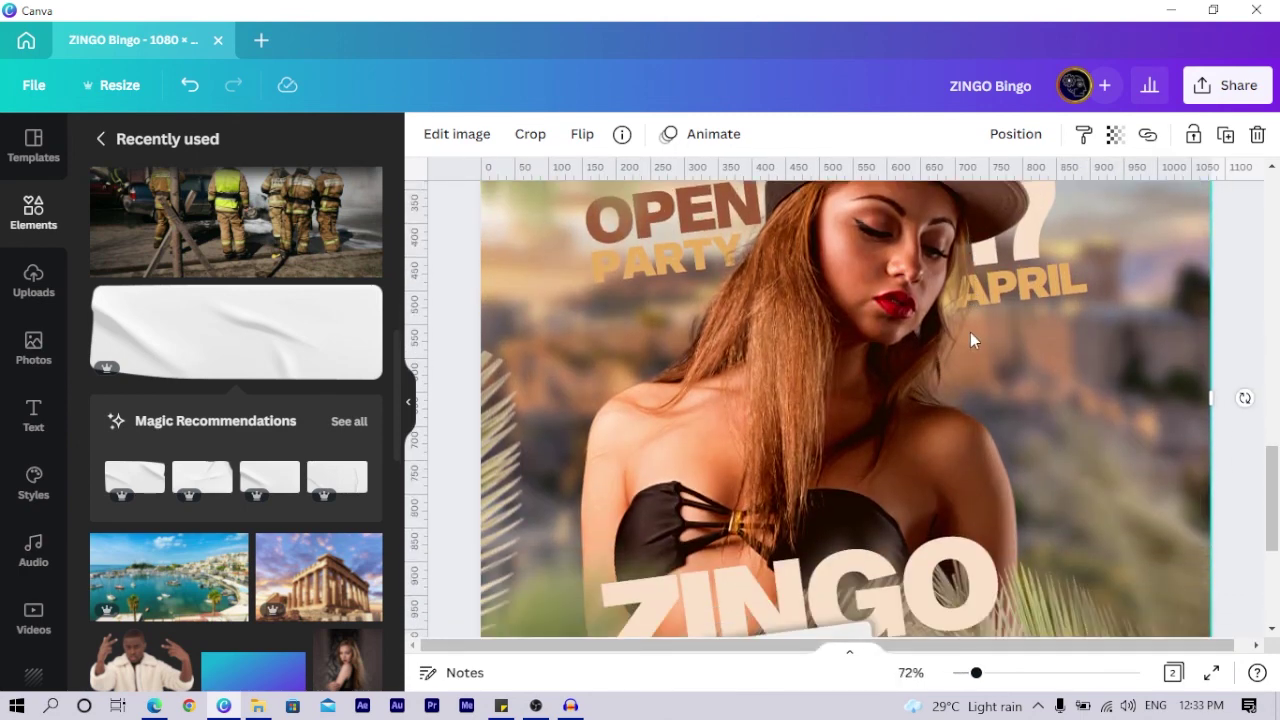
pyautogui.scroll(-2, 971, 332)
pyautogui.scroll(-2, 971, 332)
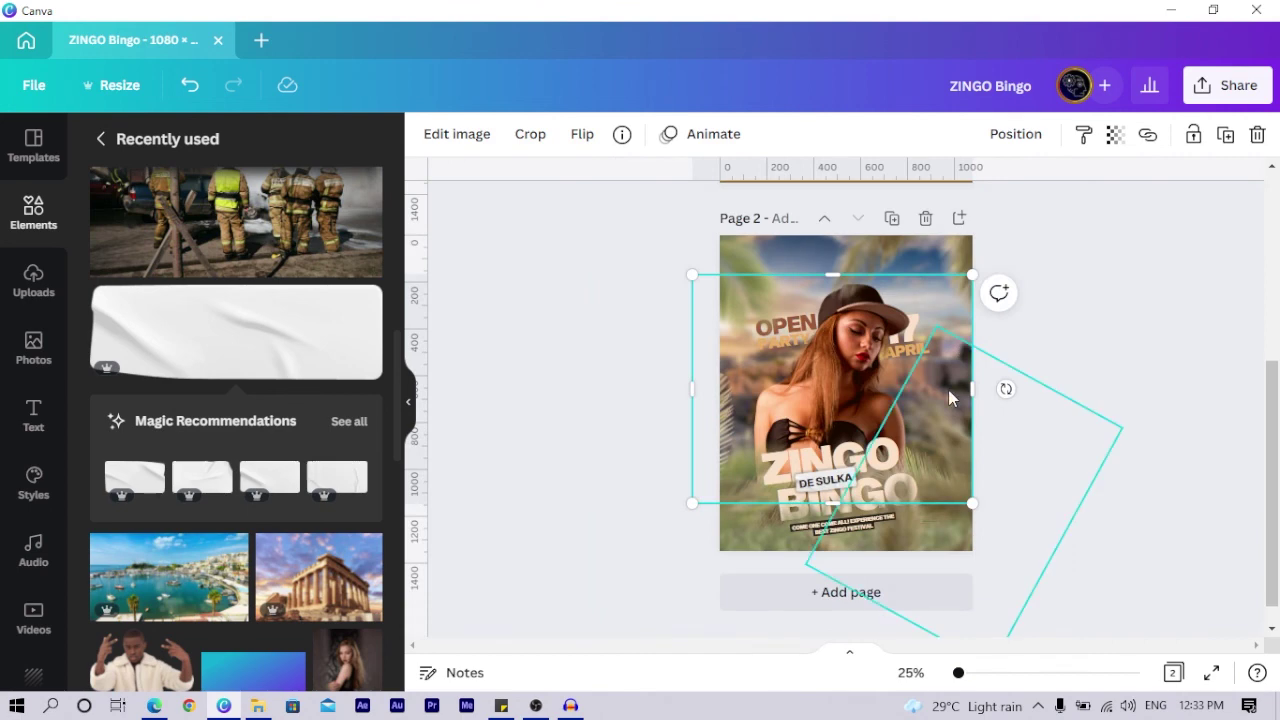
pyautogui.click(948, 389)
# Move the APRIL text straight down to sit beside the woman's shoulder.
pyautogui.click(914, 349)
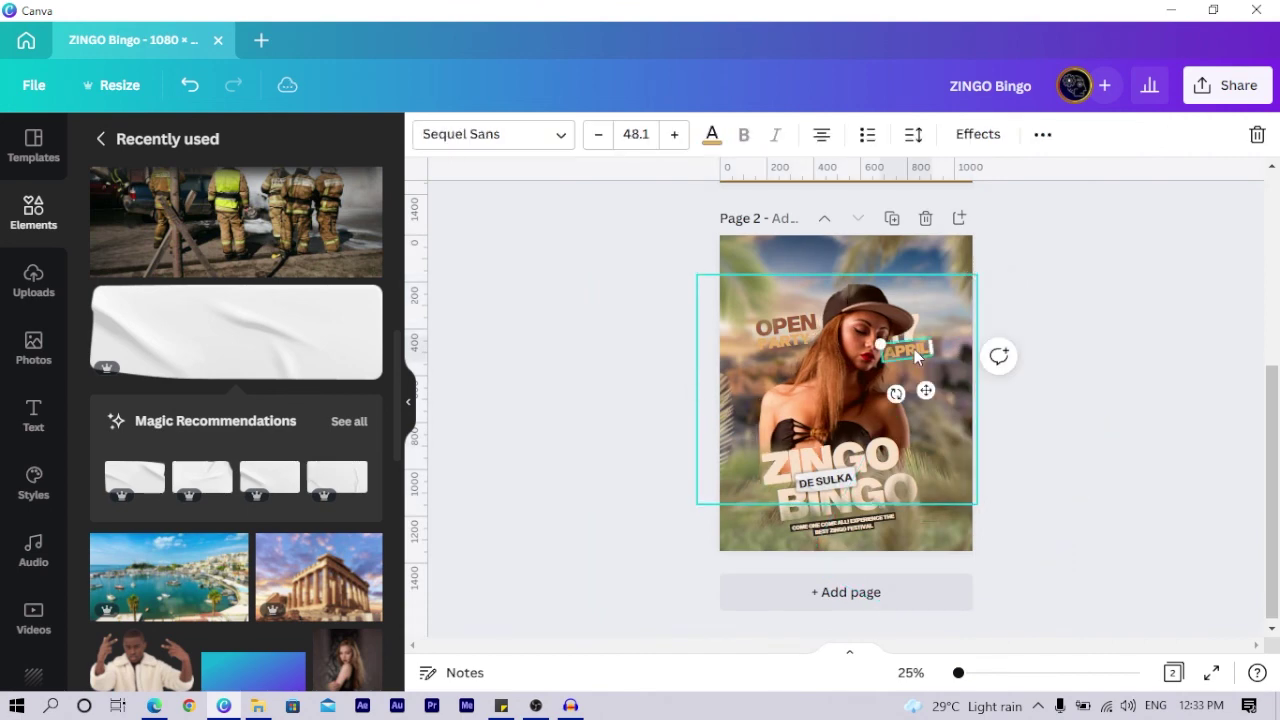
pyautogui.hotkey('shift', 'Down')
pyautogui.hotkey('shift', 'Down')
pyautogui.hotkey('shift', 'Down')
pyautogui.hotkey('shift', 'Down')
pyautogui.hotkey('shift', 'Down')
pyautogui.hotkey('shift', 'Down')
pyautogui.hotkey('shift', 'Down')
pyautogui.hotkey('shift', 'Down')
pyautogui.hotkey('shift', 'Down')
pyautogui.hotkey('shift', 'Down')
pyautogui.hotkey('shift', 'Down')
pyautogui.hotkey('shift', 'Down')
pyautogui.hotkey('shift', 'Down')
pyautogui.hotkey('shift', 'Down')
pyautogui.hotkey('shift', 'Right')
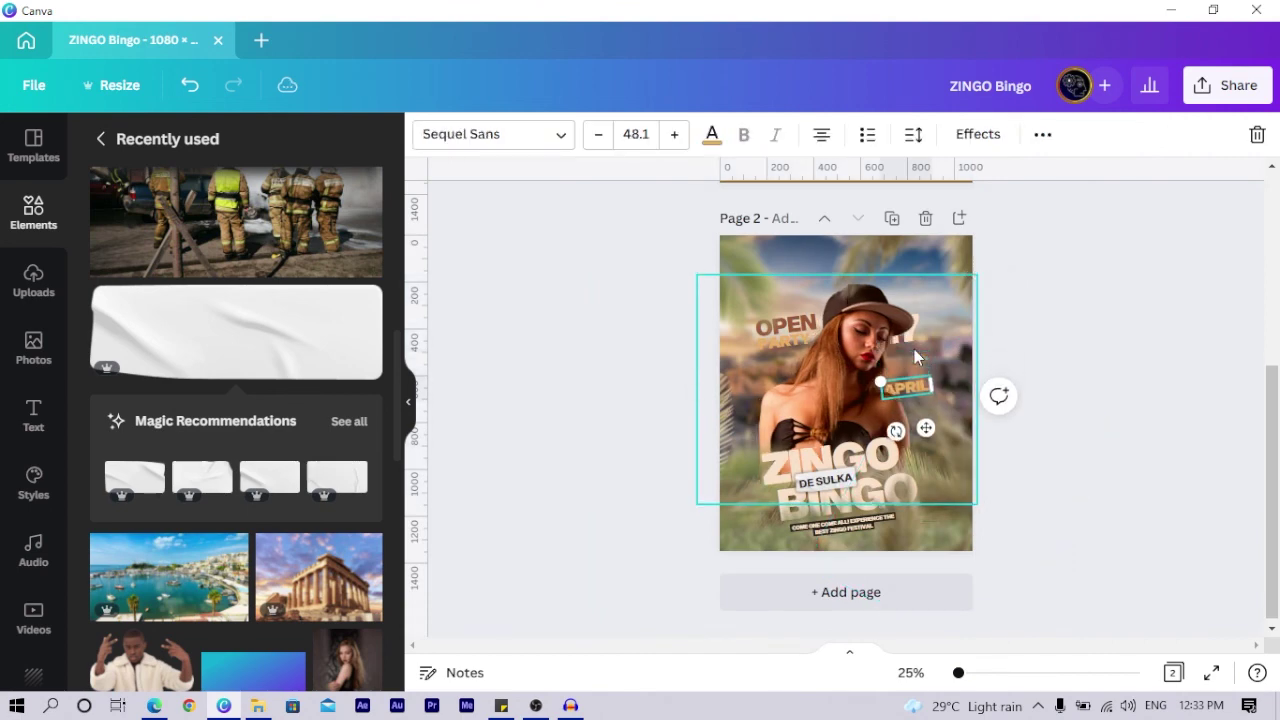
# Move the 17 text down from behind the woman's cap to sit directly above APRIL.
pyautogui.click(900, 333)
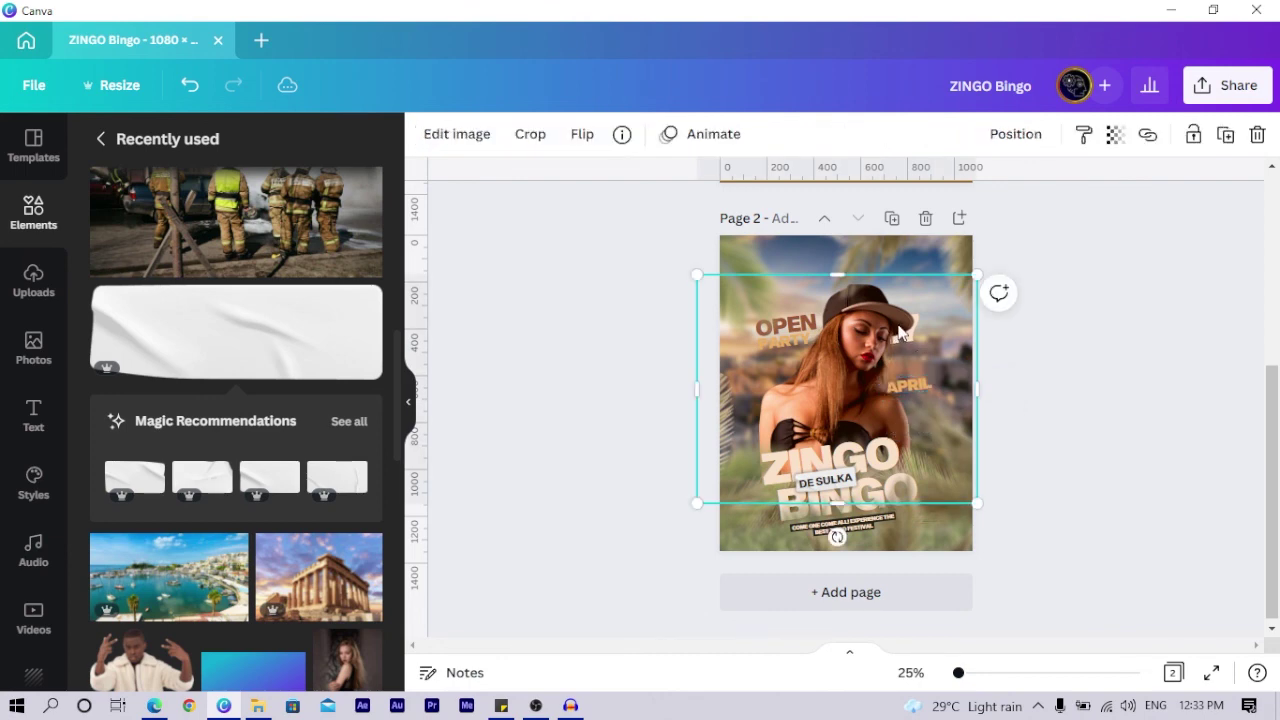
pyautogui.click(901, 334)
pyautogui.hotkey('shift', 'Down')
pyautogui.hotkey('shift', 'Down')
pyautogui.hotkey('shift', 'Down')
pyautogui.hotkey('shift', 'Down')
pyautogui.hotkey('shift', 'Down')
pyautogui.hotkey('shift', 'Down')
pyautogui.hotkey('shift', 'Down')
pyautogui.hotkey('shift', 'Down')
pyautogui.hotkey('shift', 'Down')
pyautogui.hotkey('shift', 'Down')
pyautogui.hotkey('shift', 'Down')
pyautogui.hotkey('shift', 'Down')
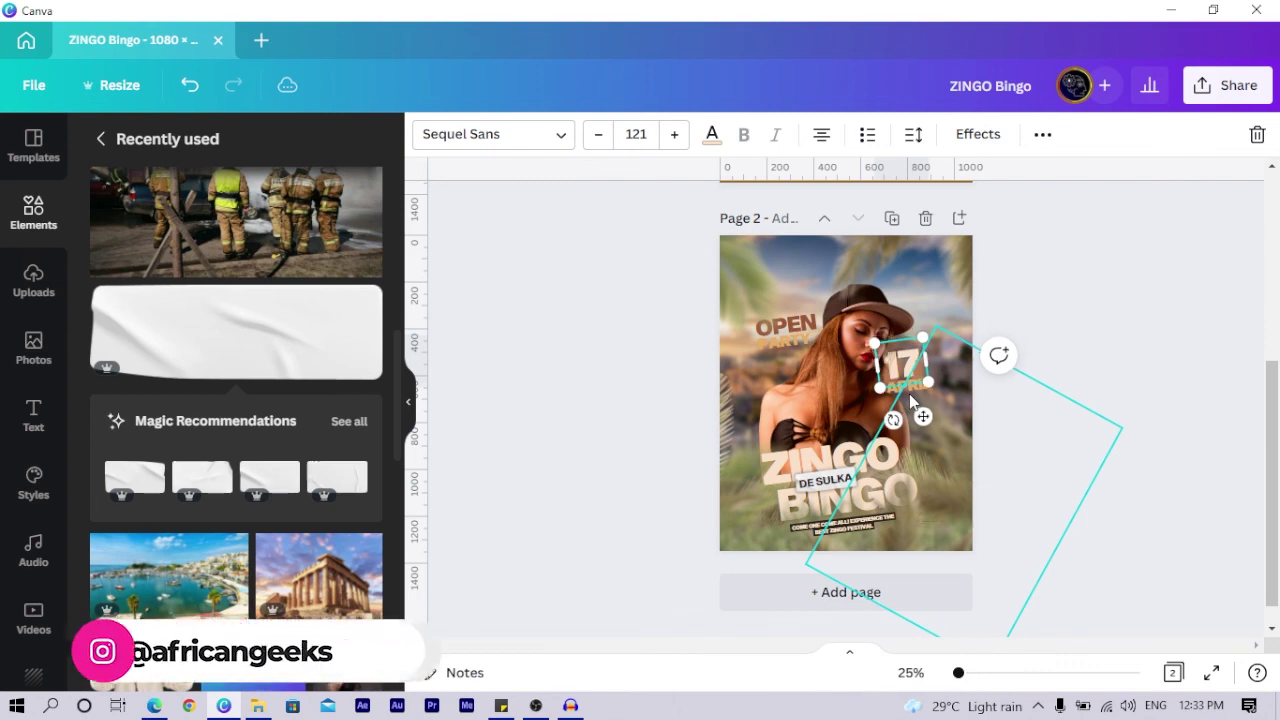
pyautogui.click(623, 359)
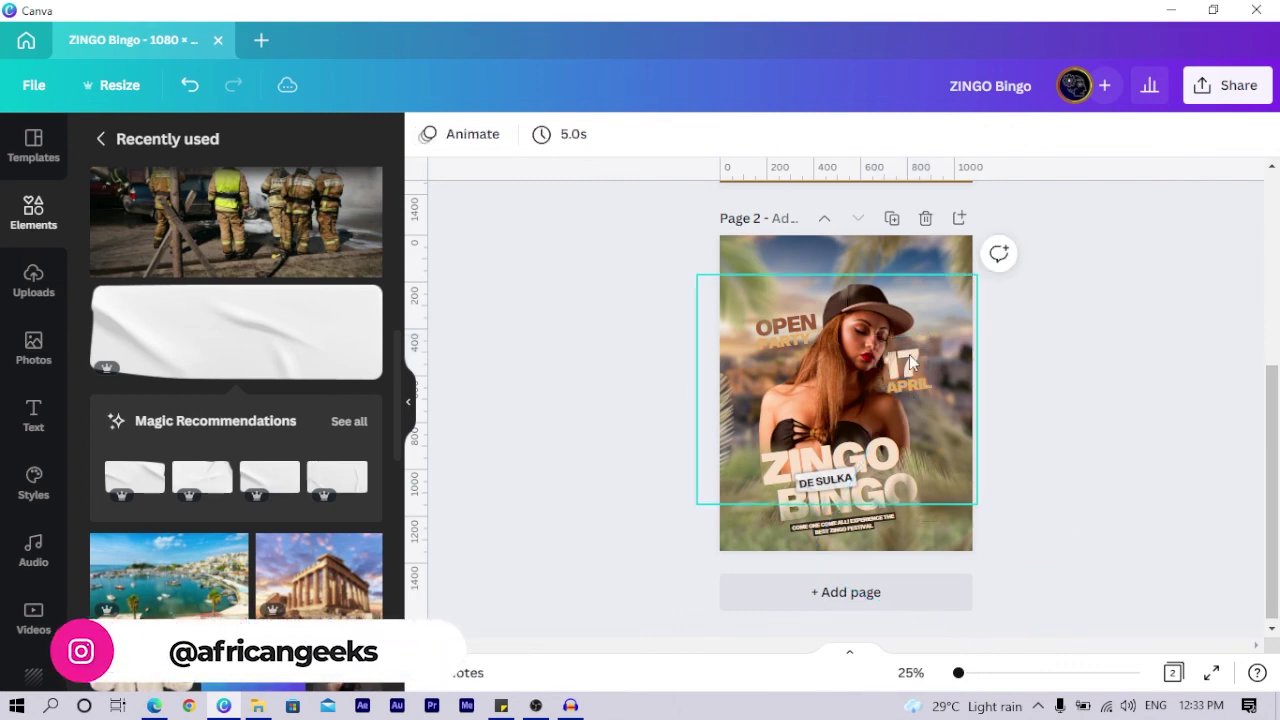